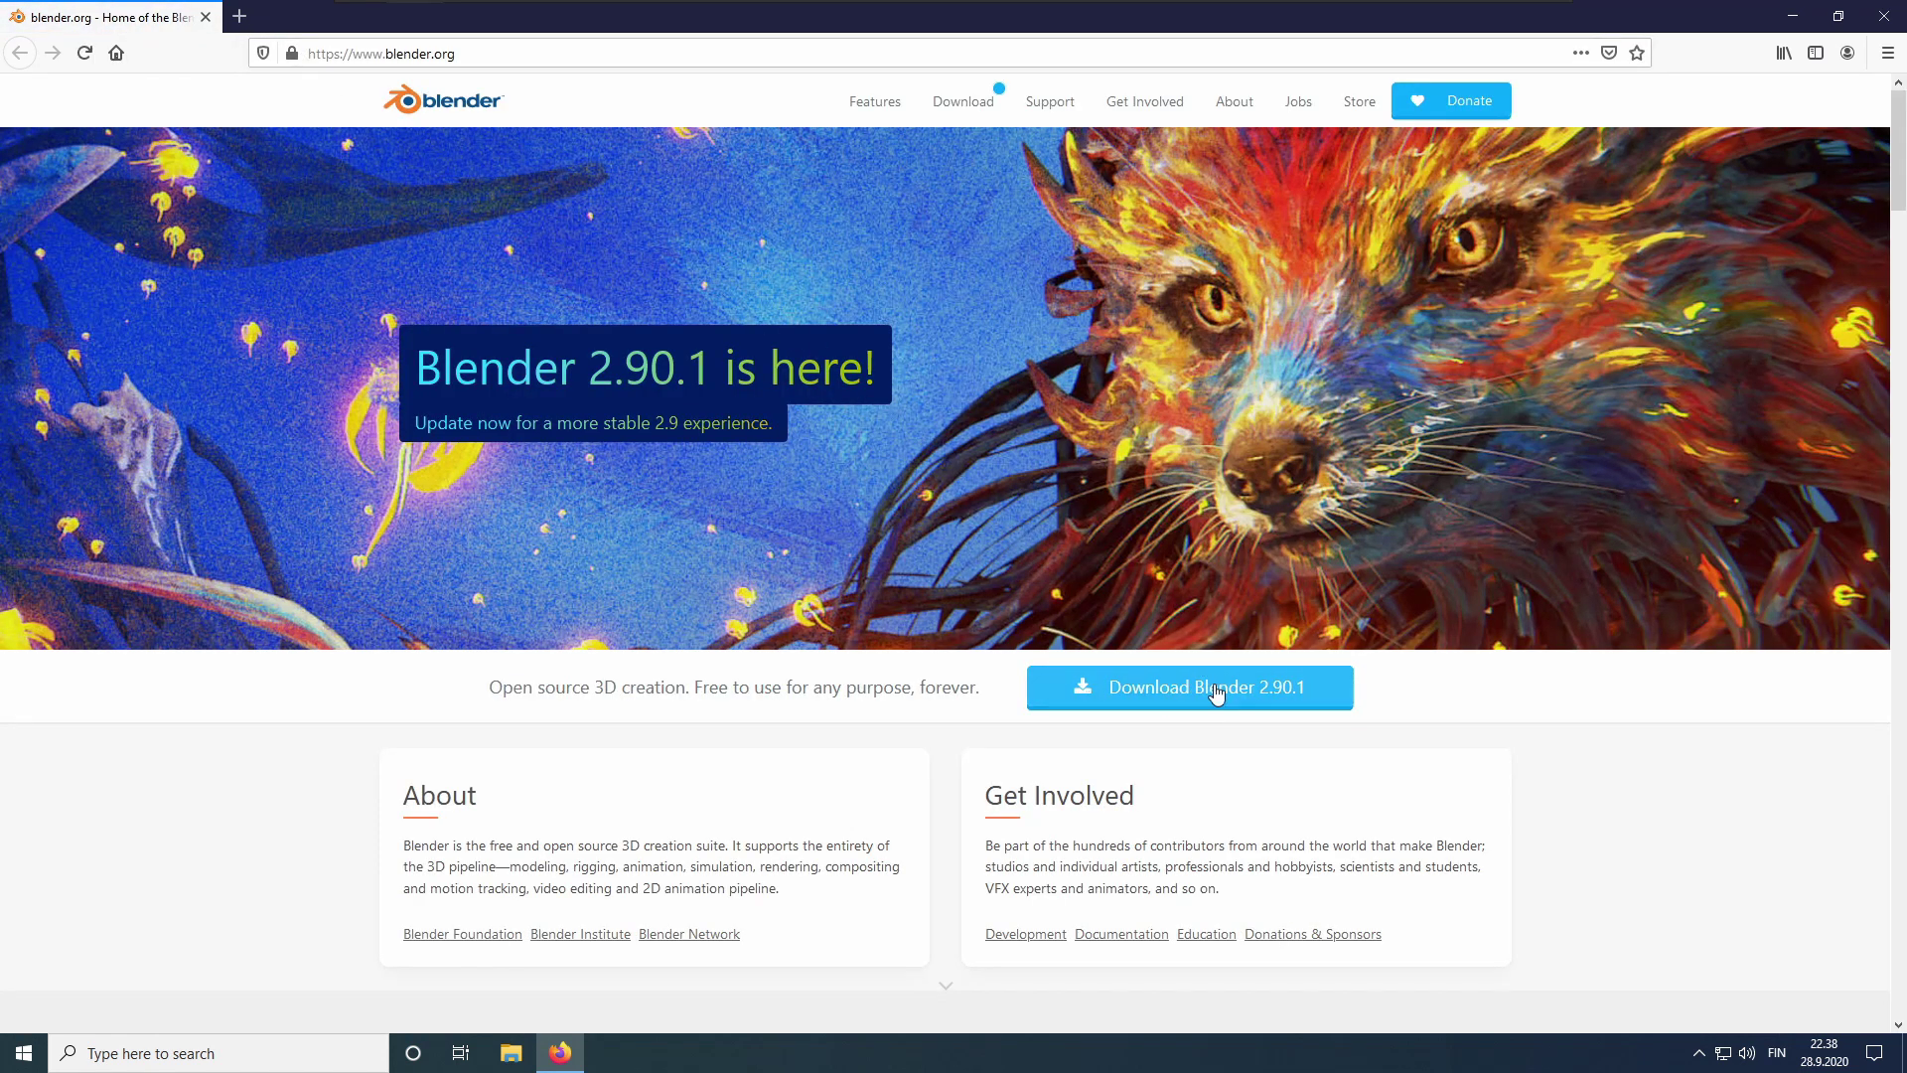
Download and save the Blender 2.90.1 installer.
left_click(1197, 690)
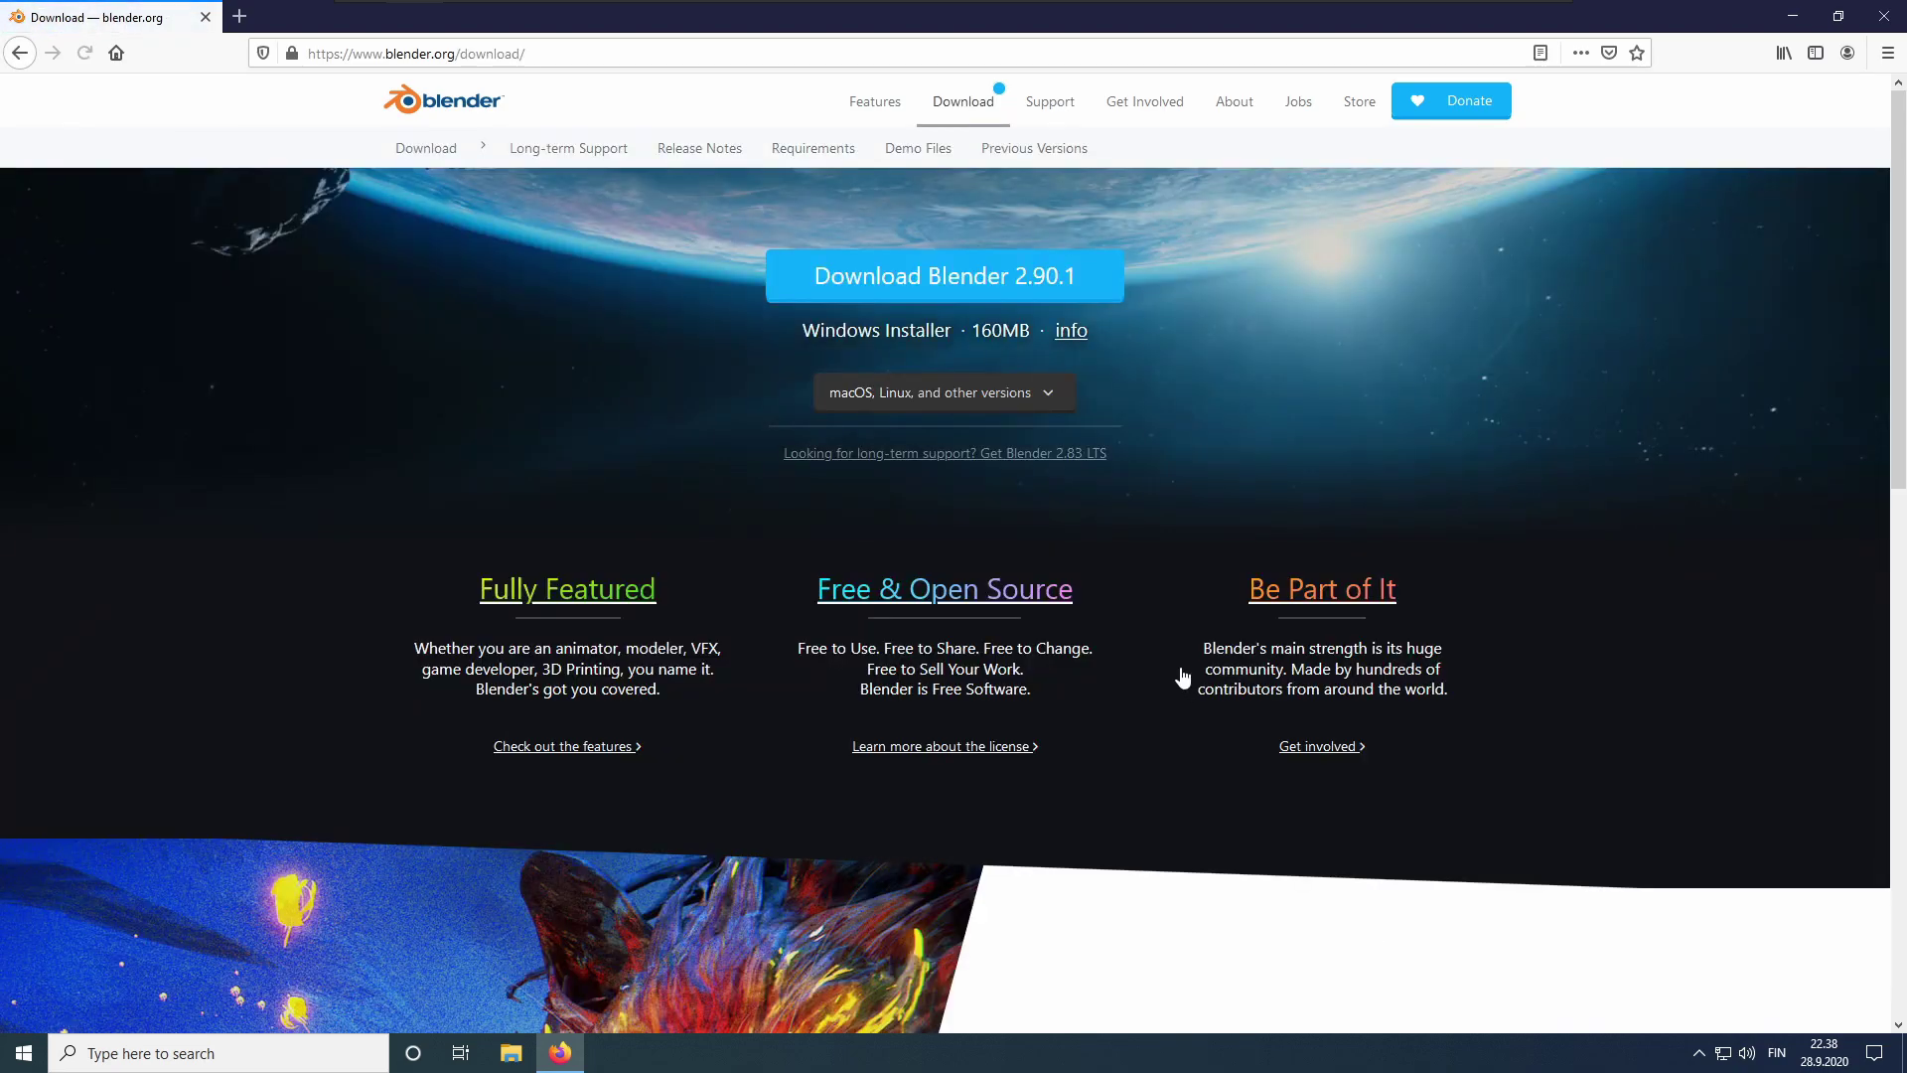
left_click(960, 267)
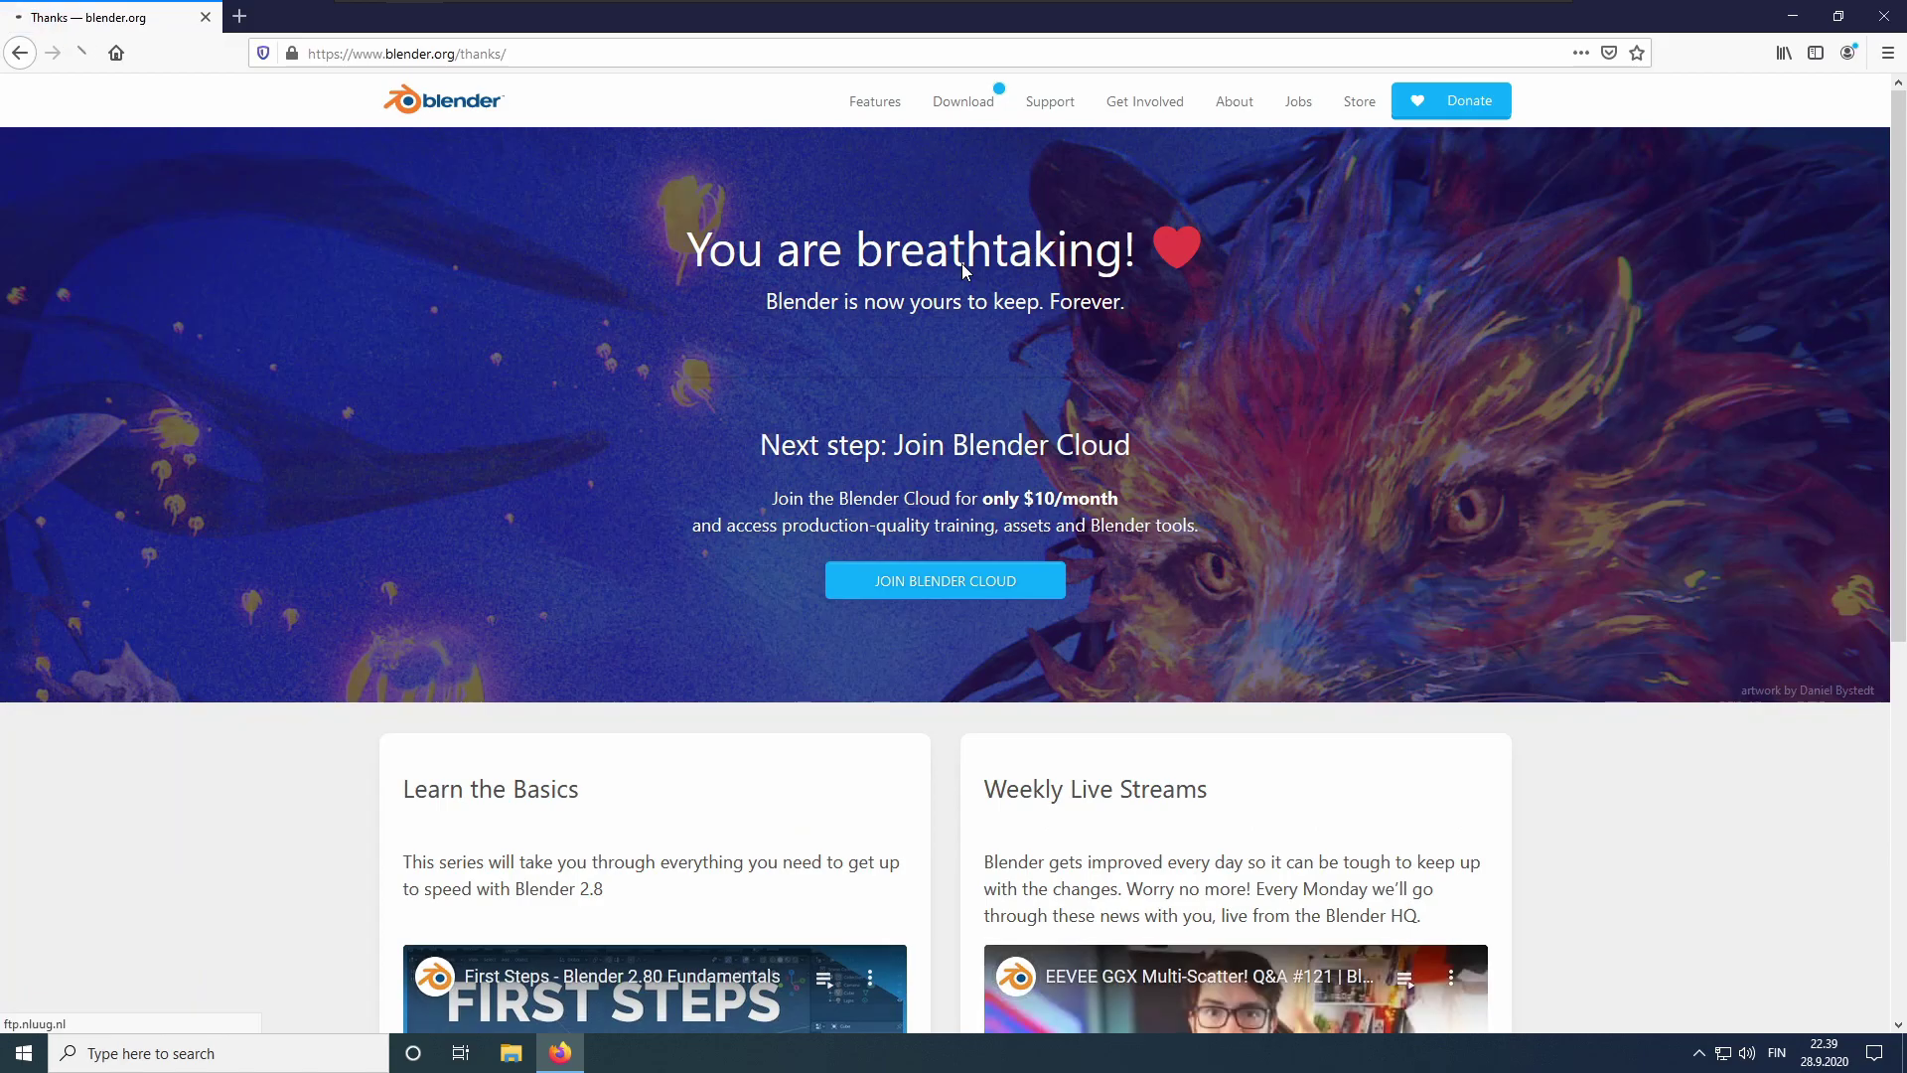
left_click(1029, 585)
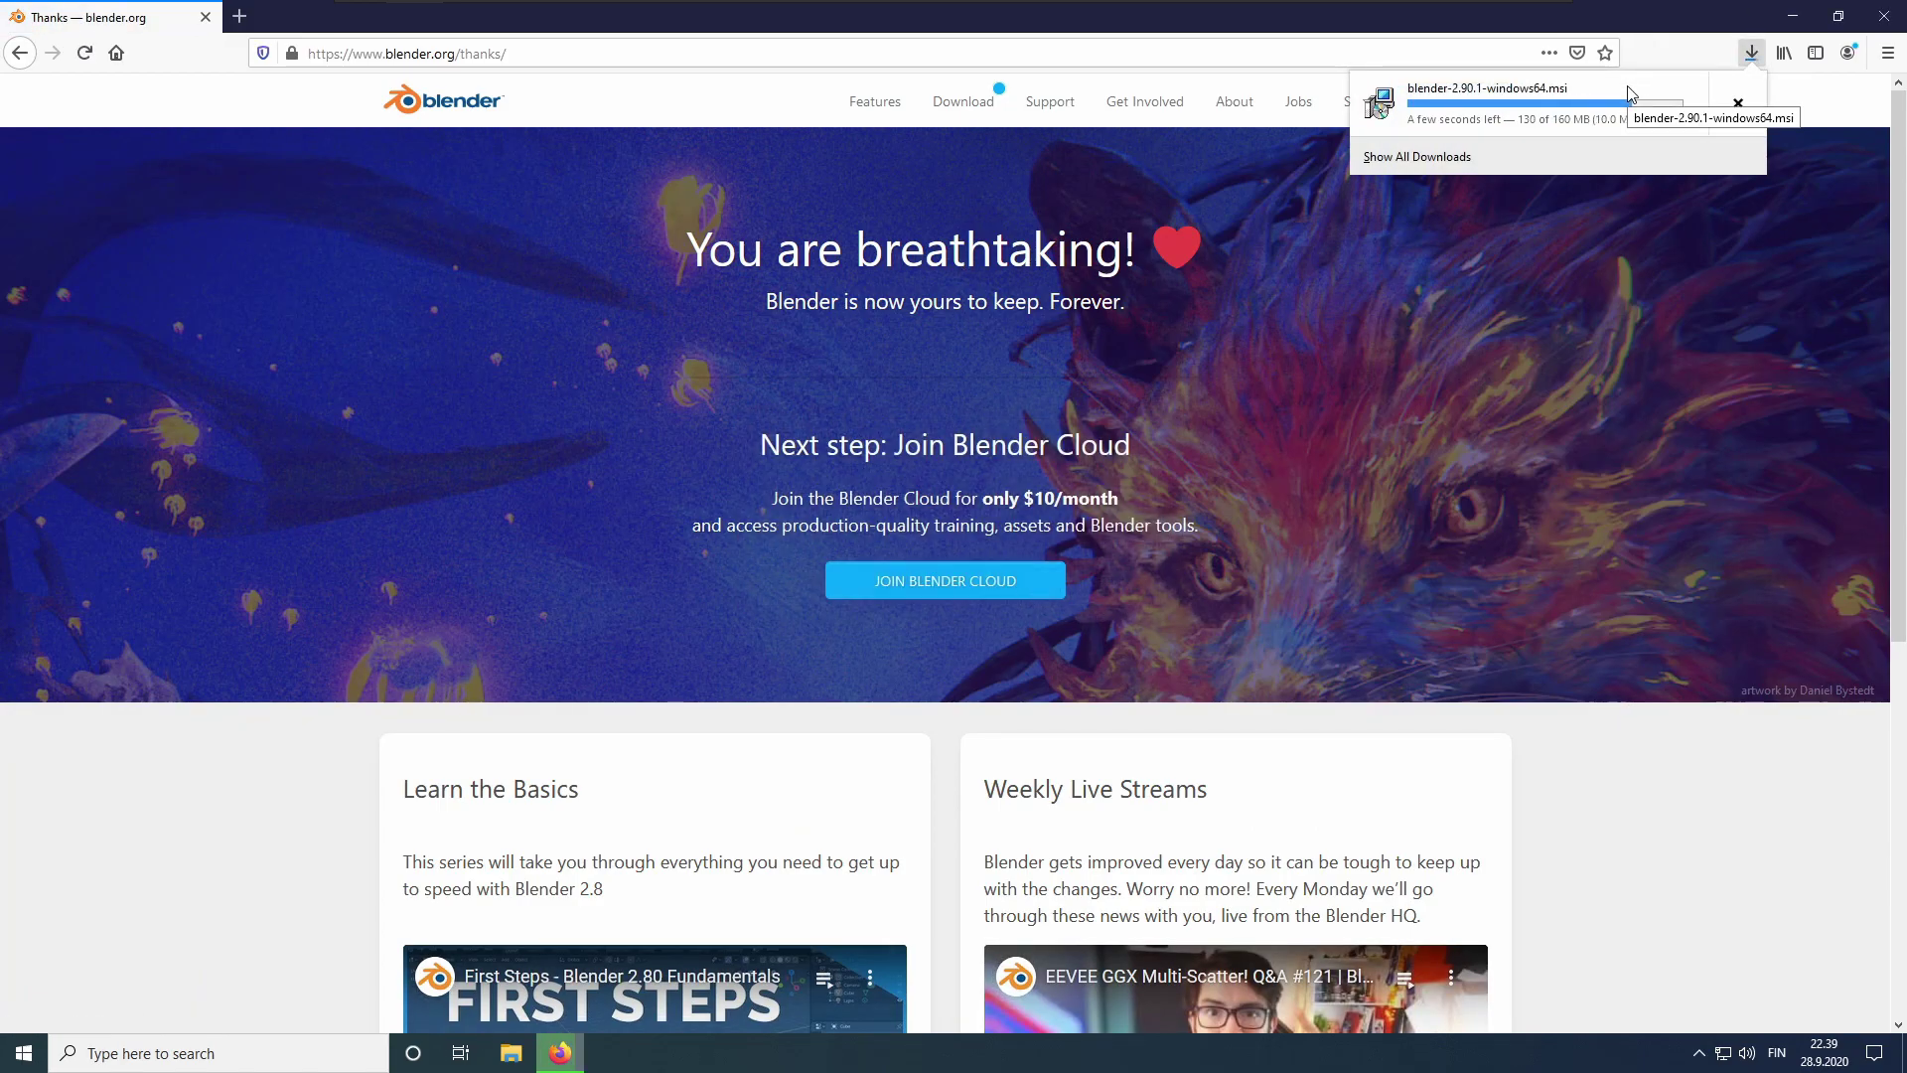
Run the Blender installer, accept the license, keep default features and start installation.
left_click(1461, 107)
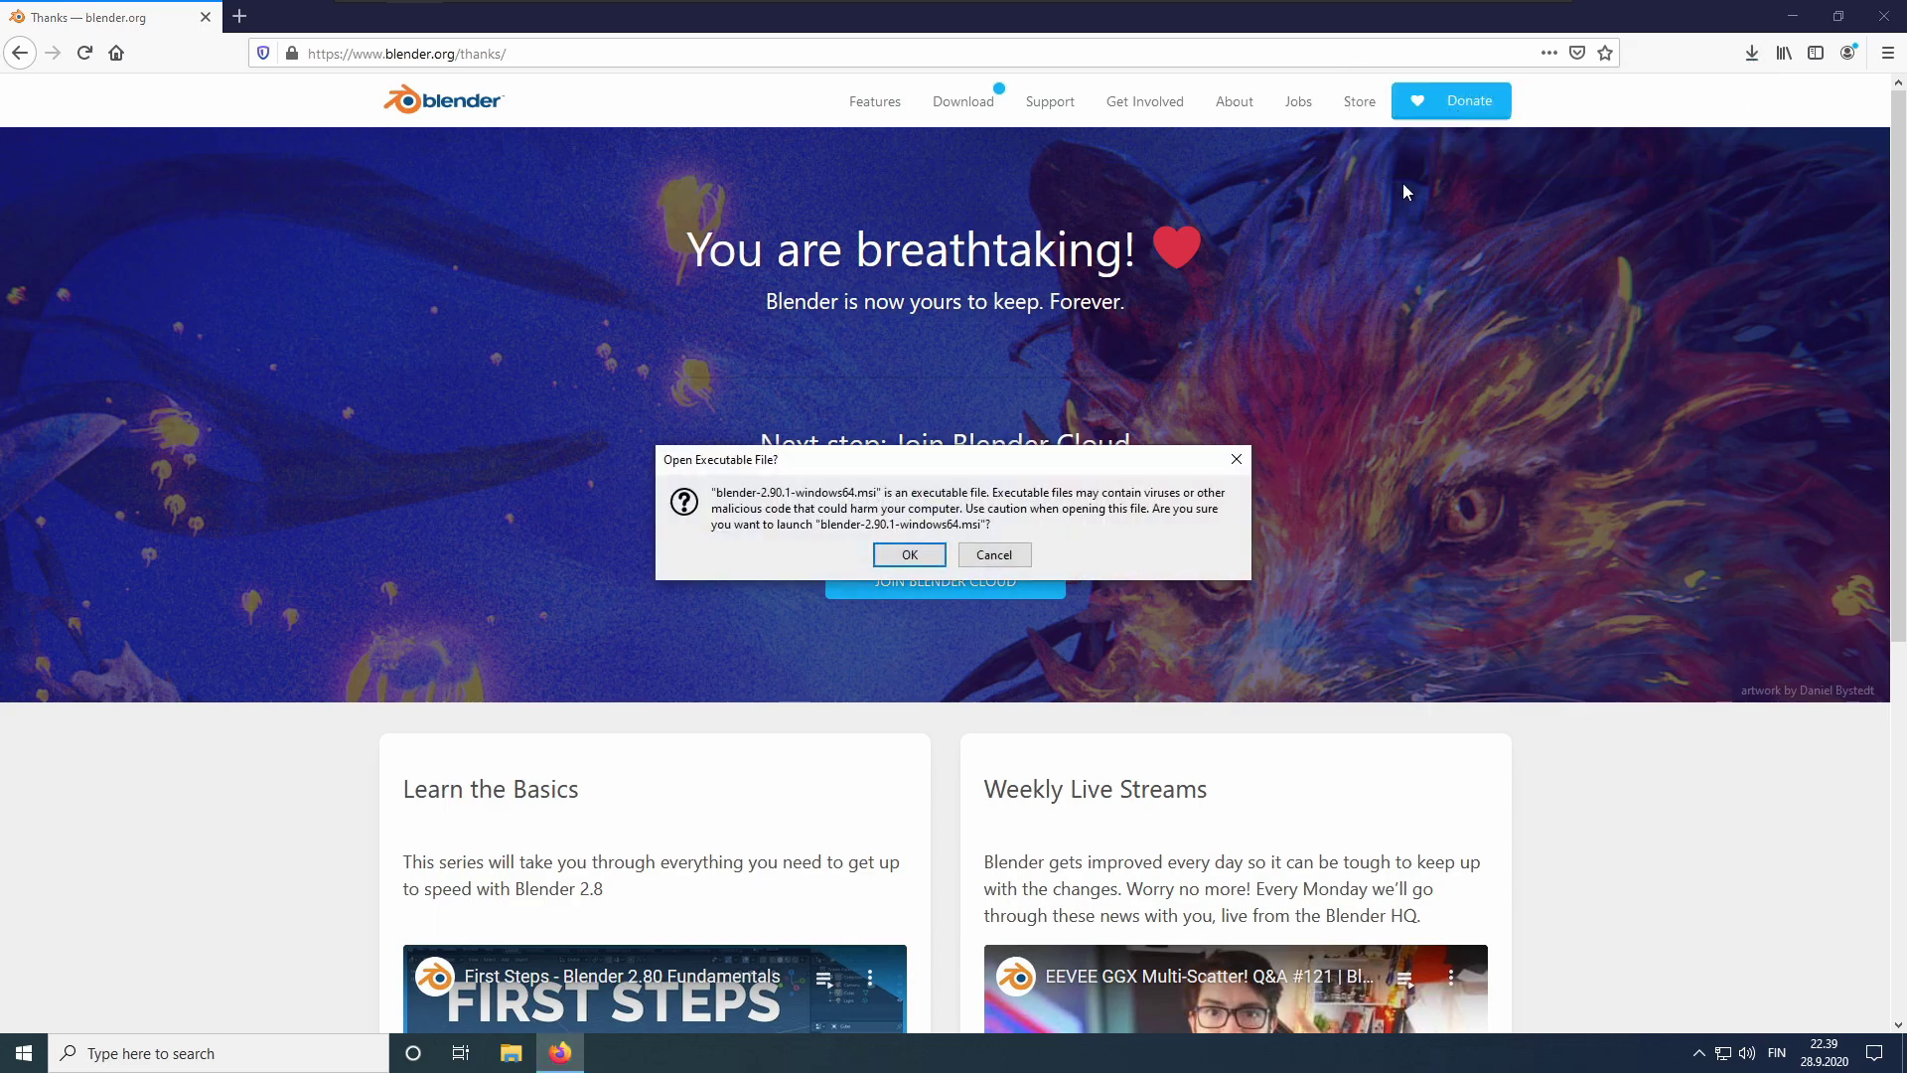
left_click(912, 554)
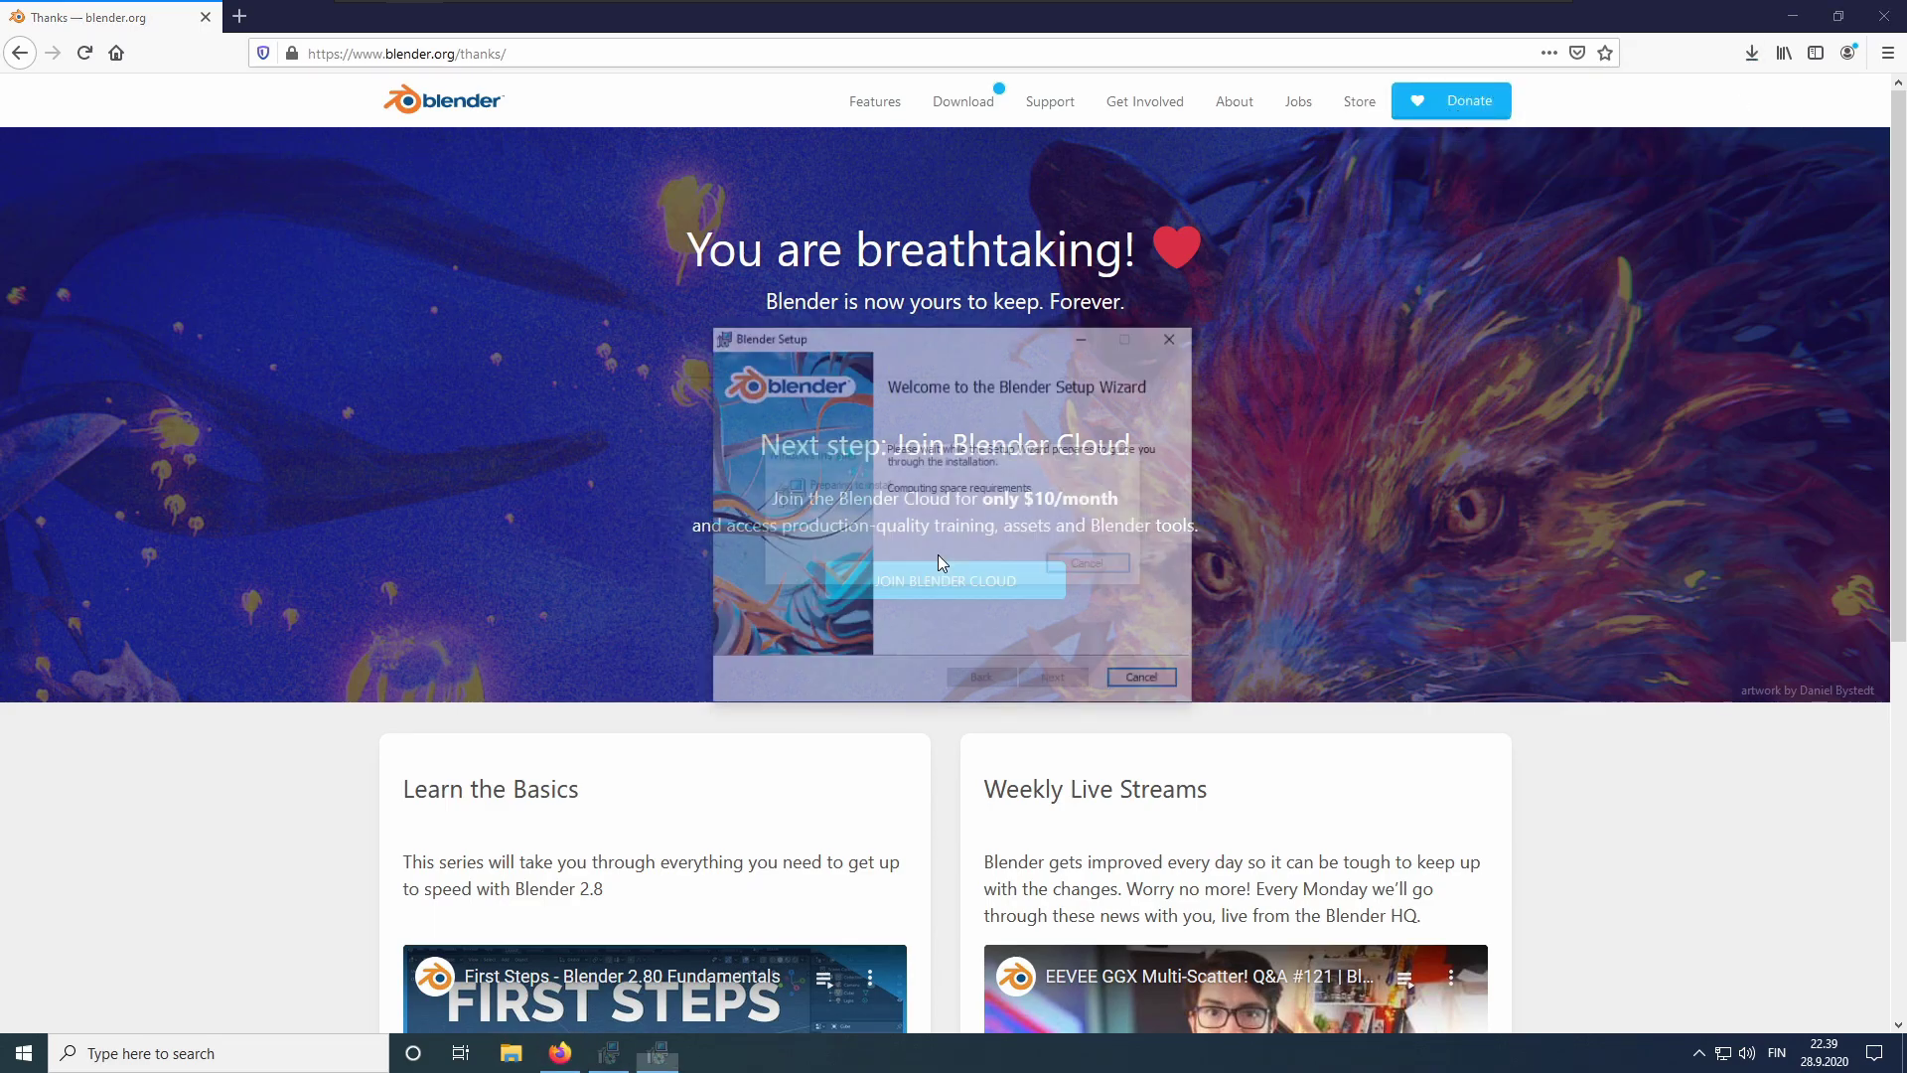
left_click(1056, 681)
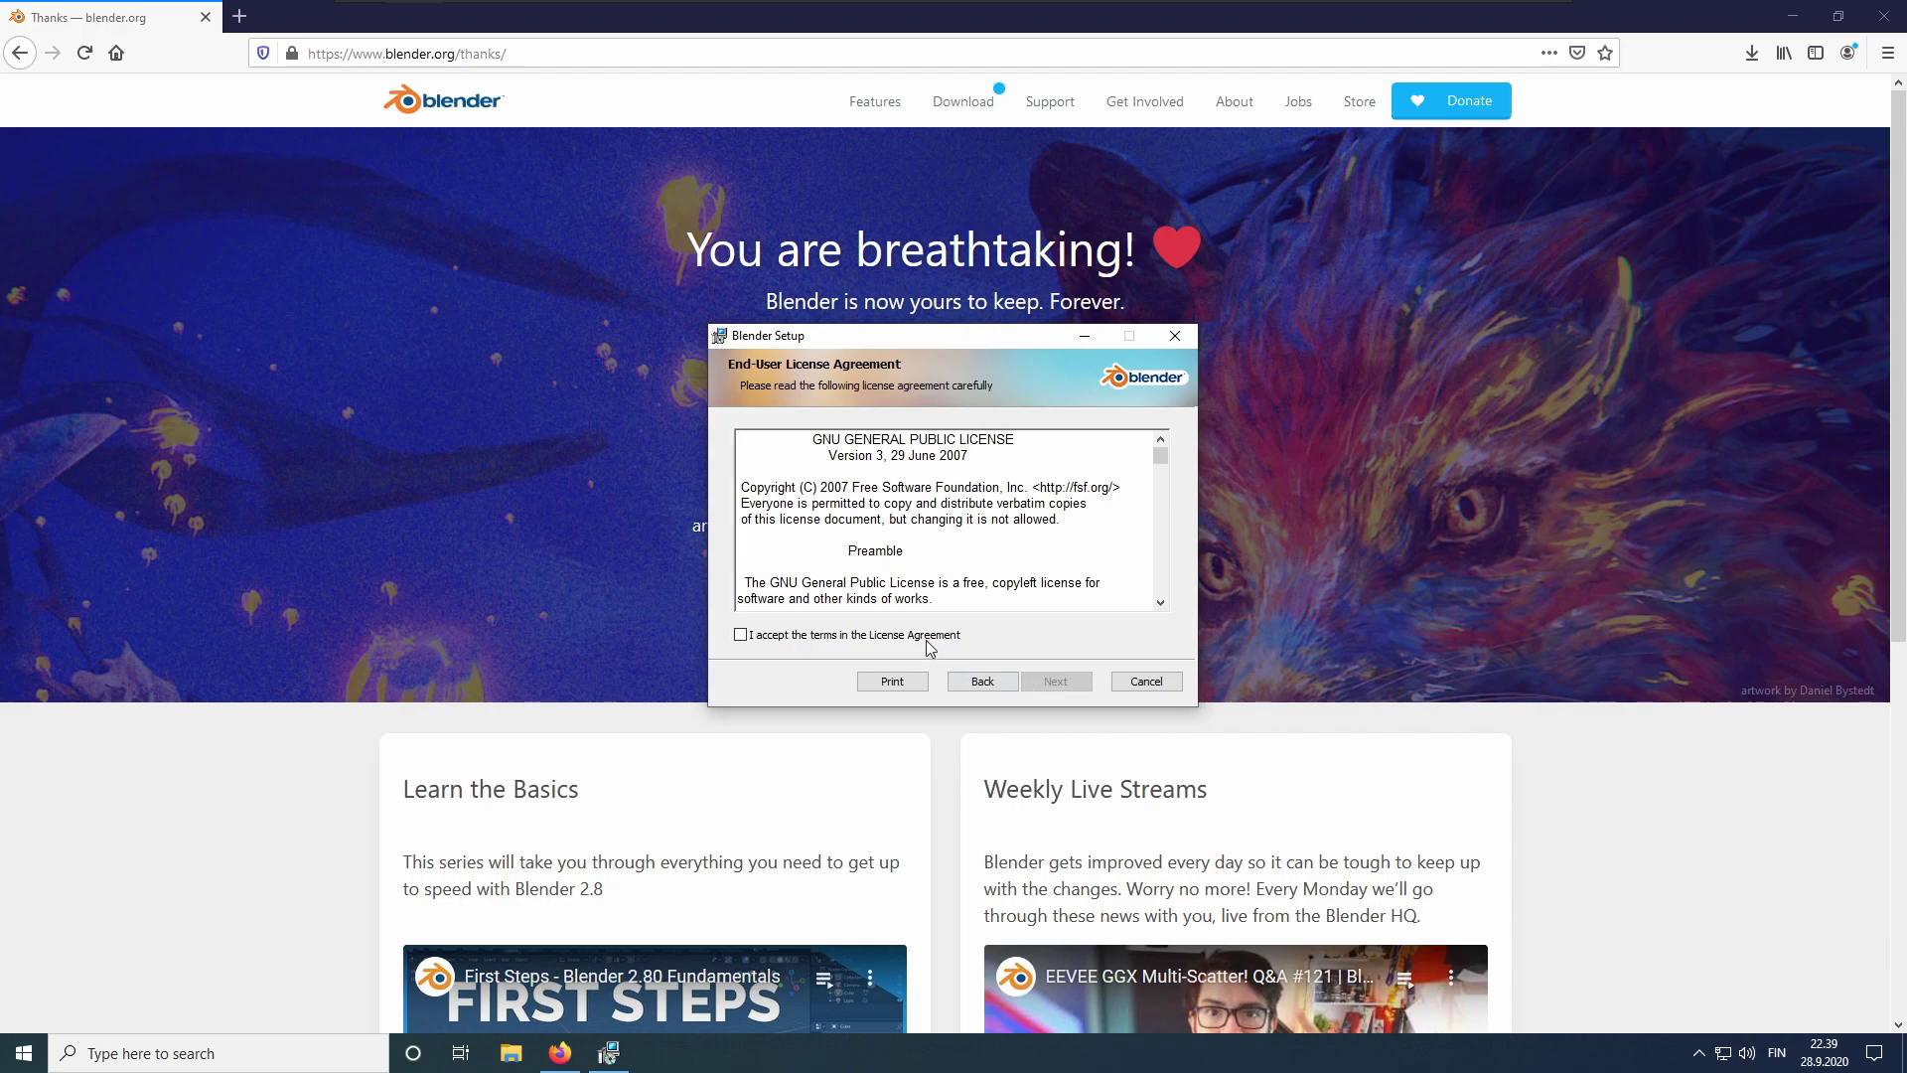
left_click(924, 638)
left_click(1063, 684)
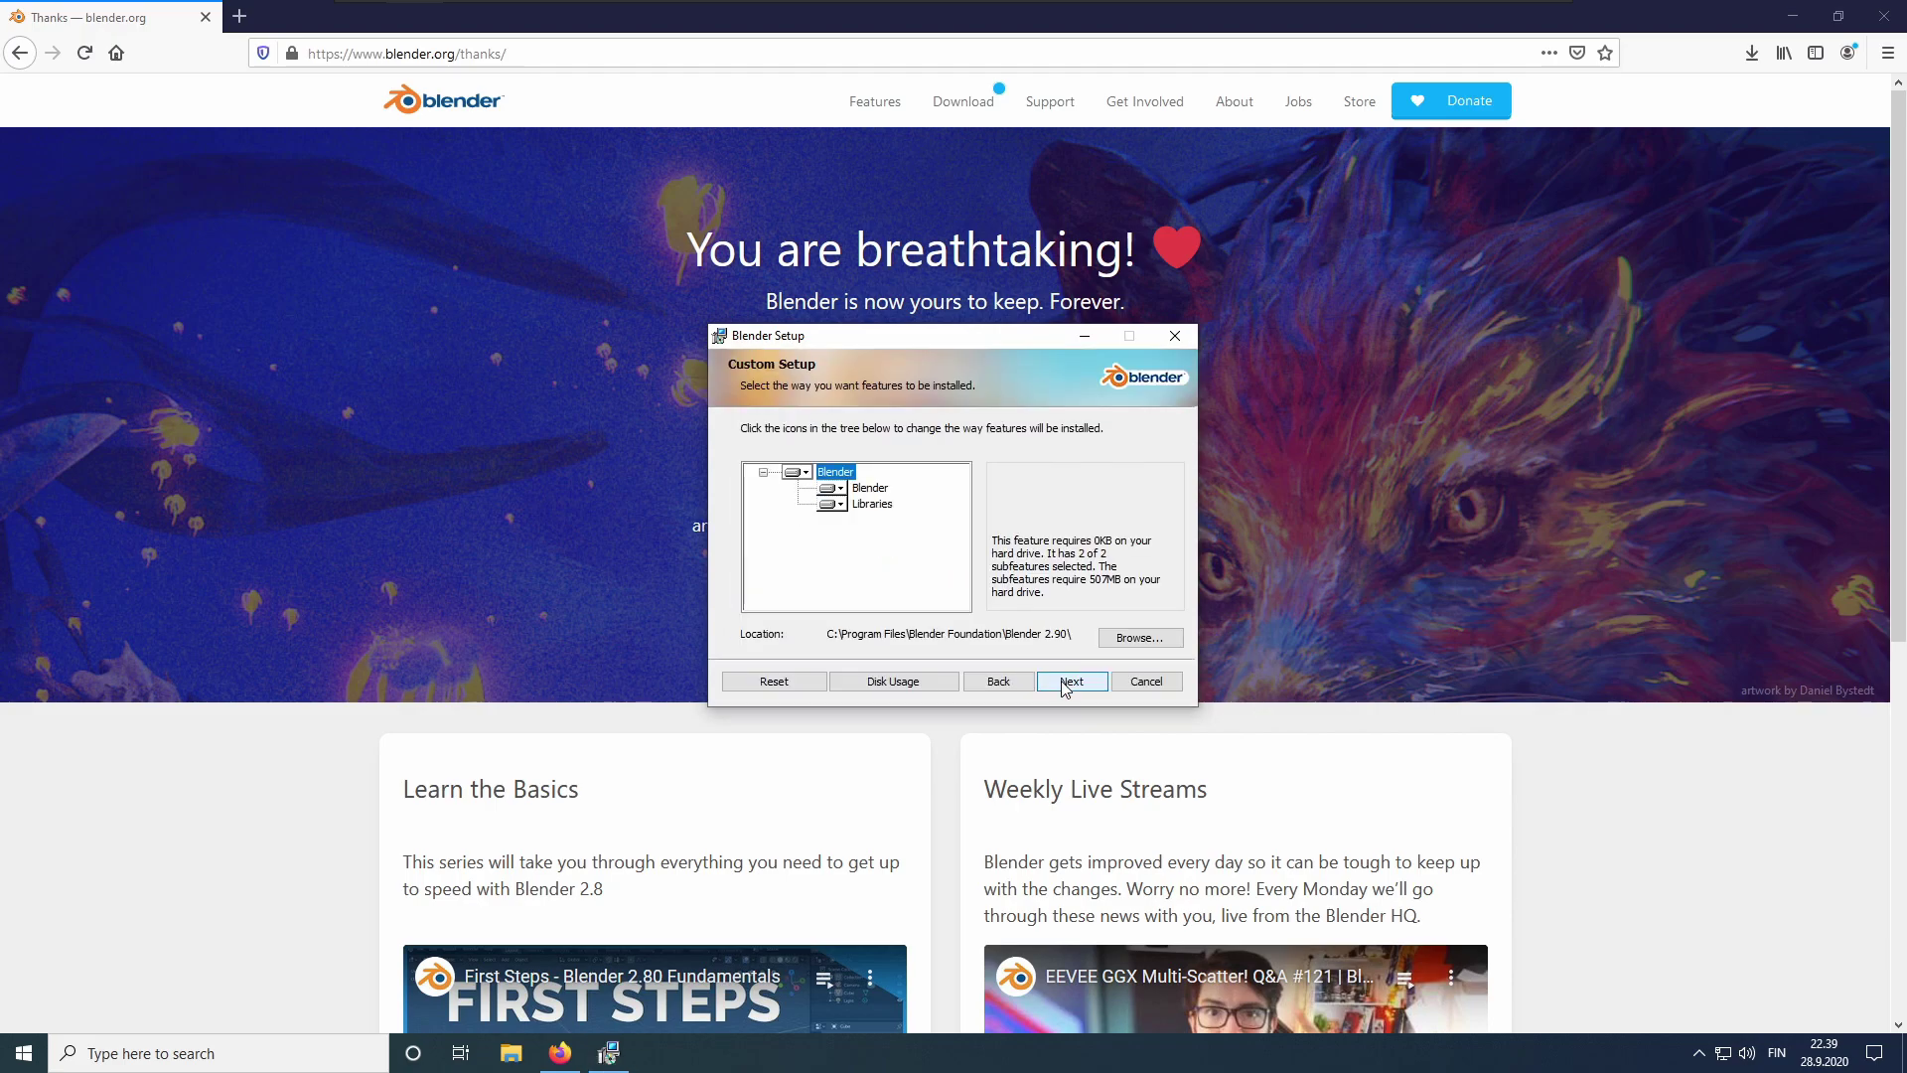
left_click(1065, 686)
left_click(1018, 682)
left_click(853, 657)
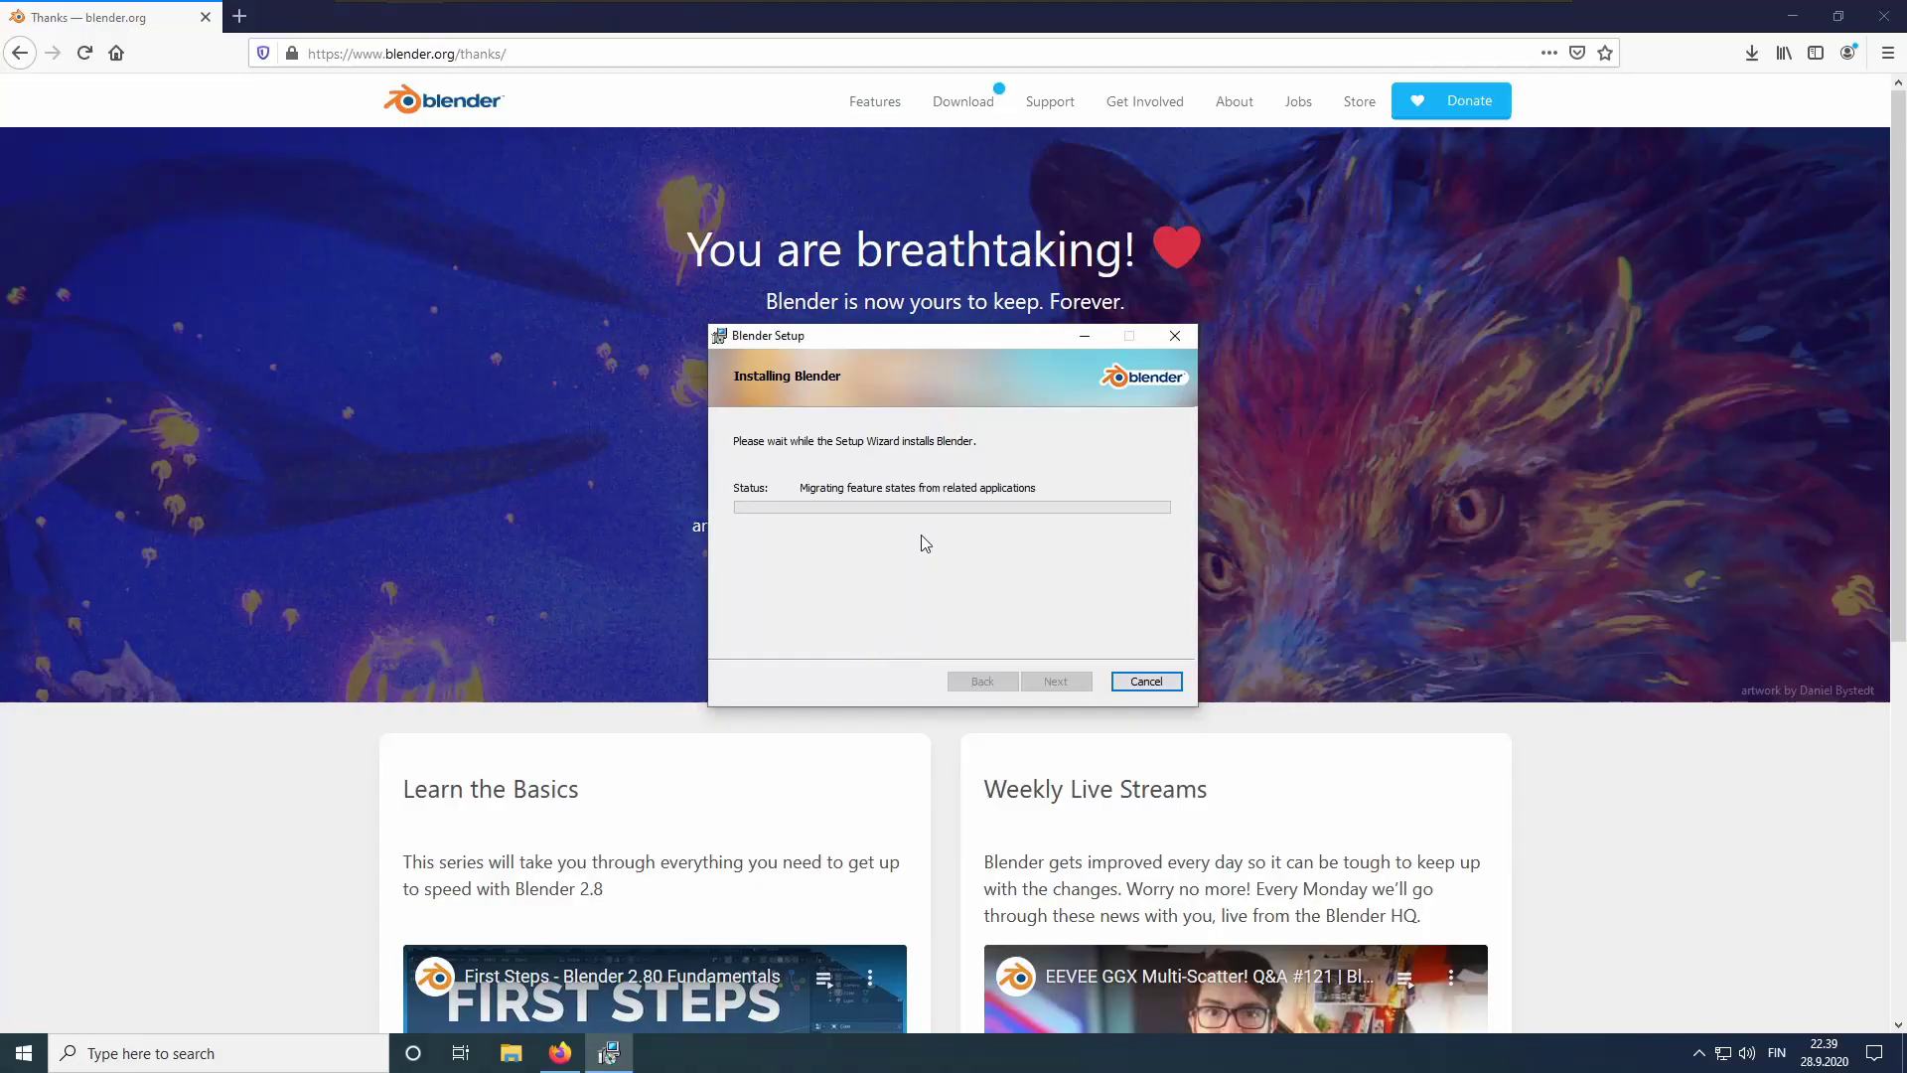
Download and save jre-8u261-windows-x64.exe, the 64-bit Java 8 Update 261 installer, from java.com.
left_click(484, 54)
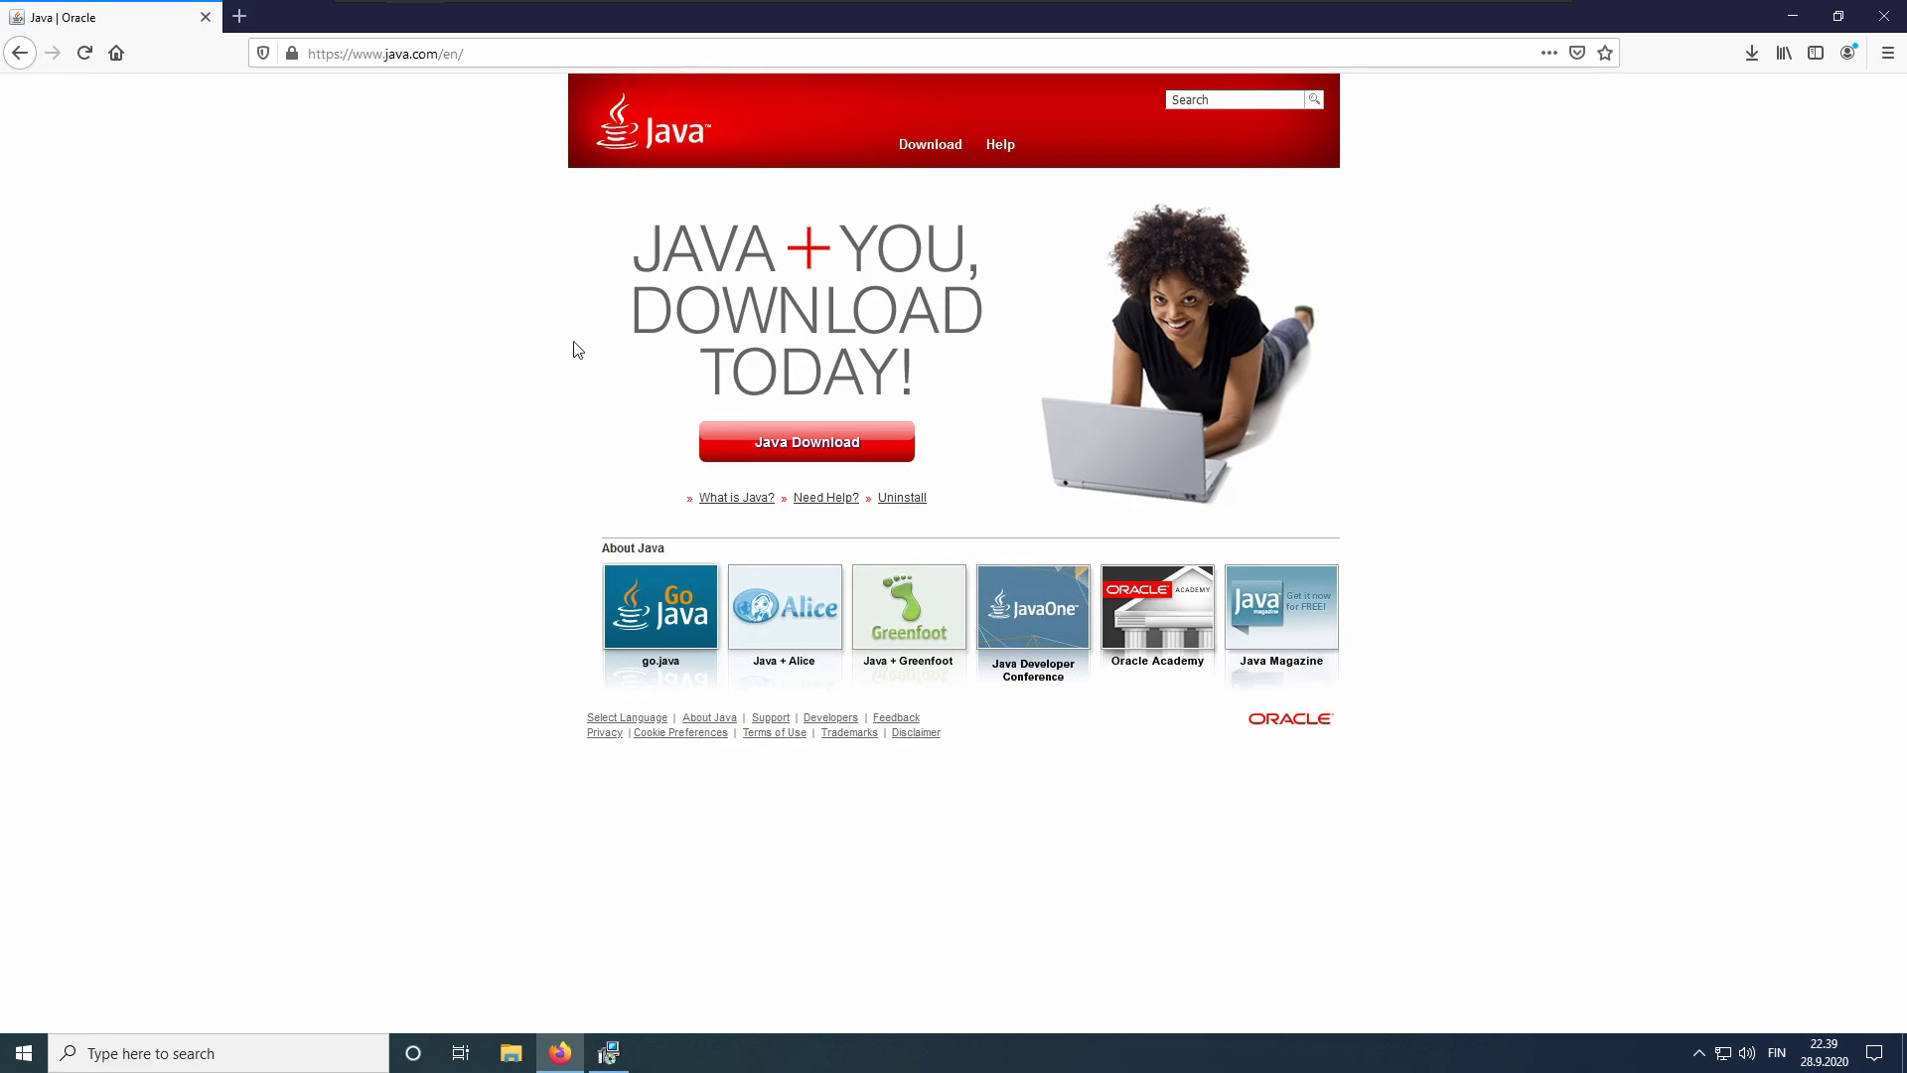
left_click(767, 439)
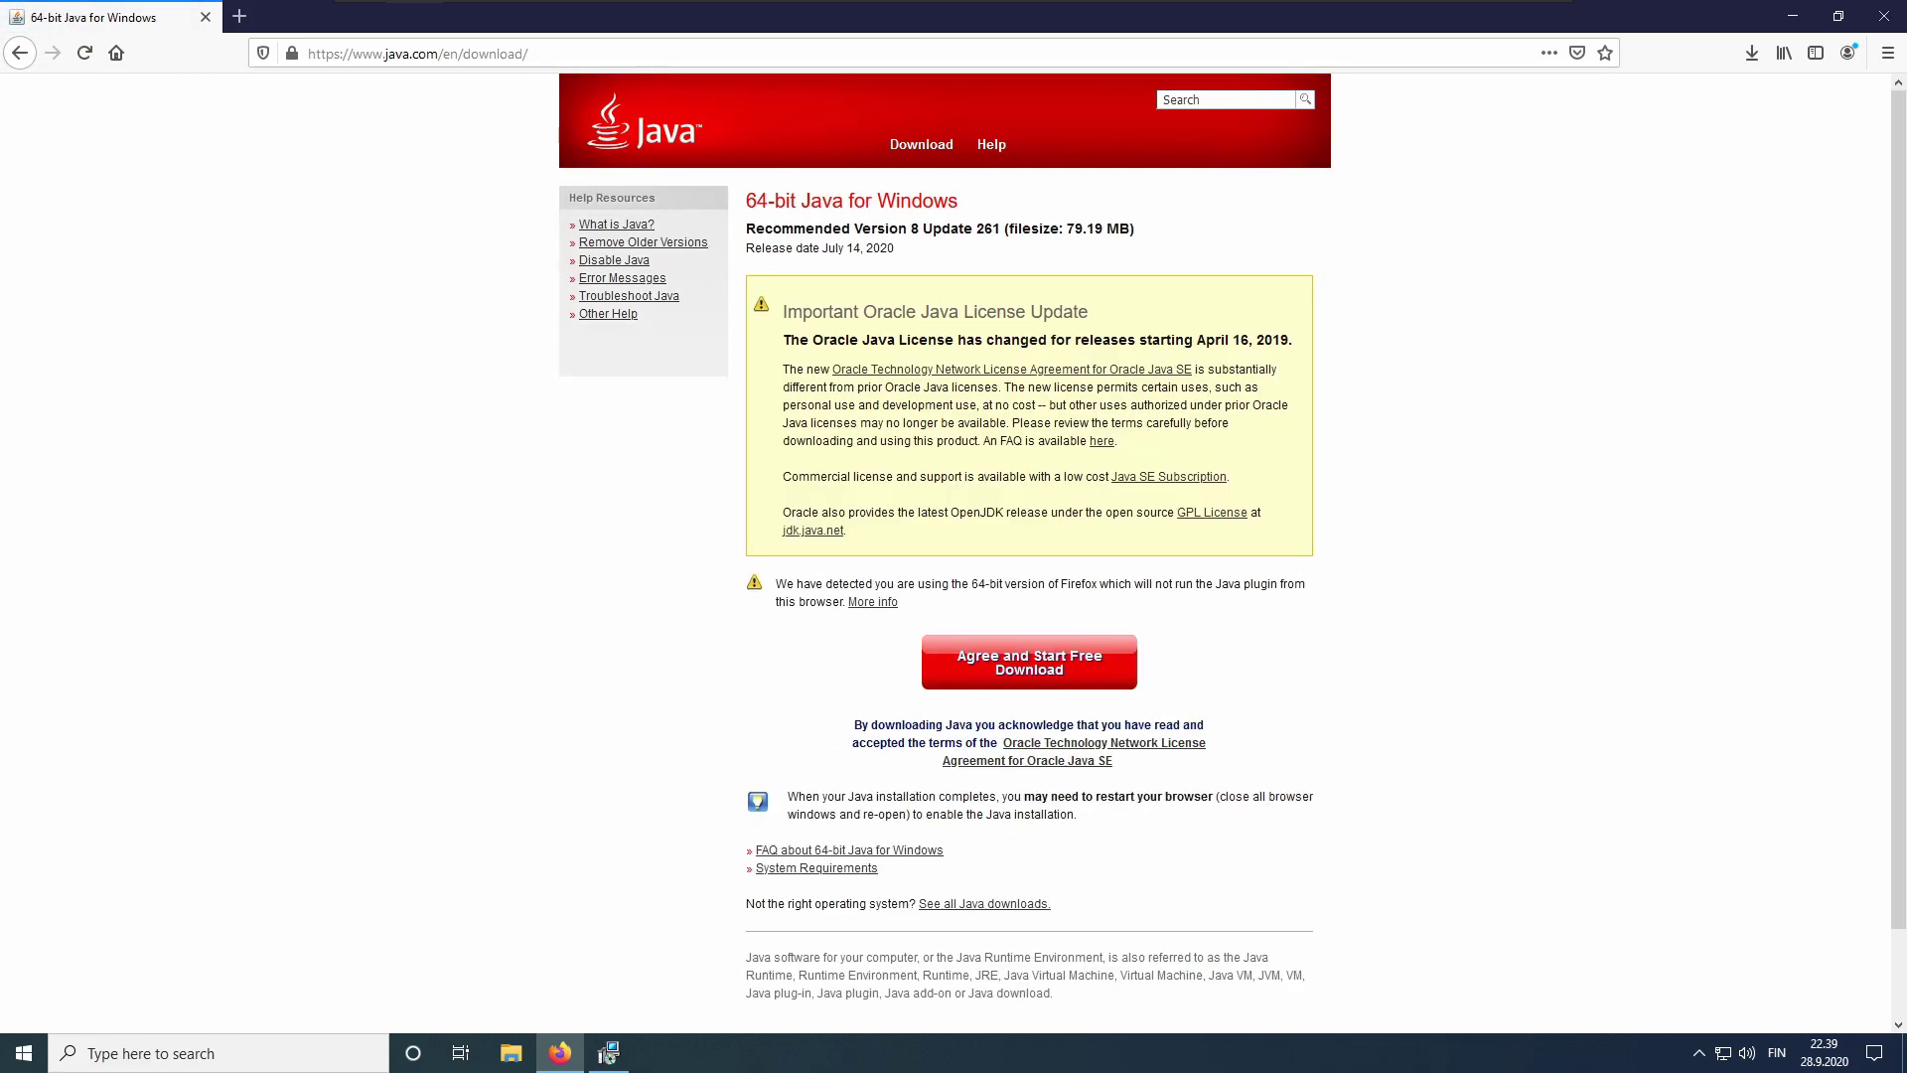
left_click(1034, 668)
left_click(1028, 584)
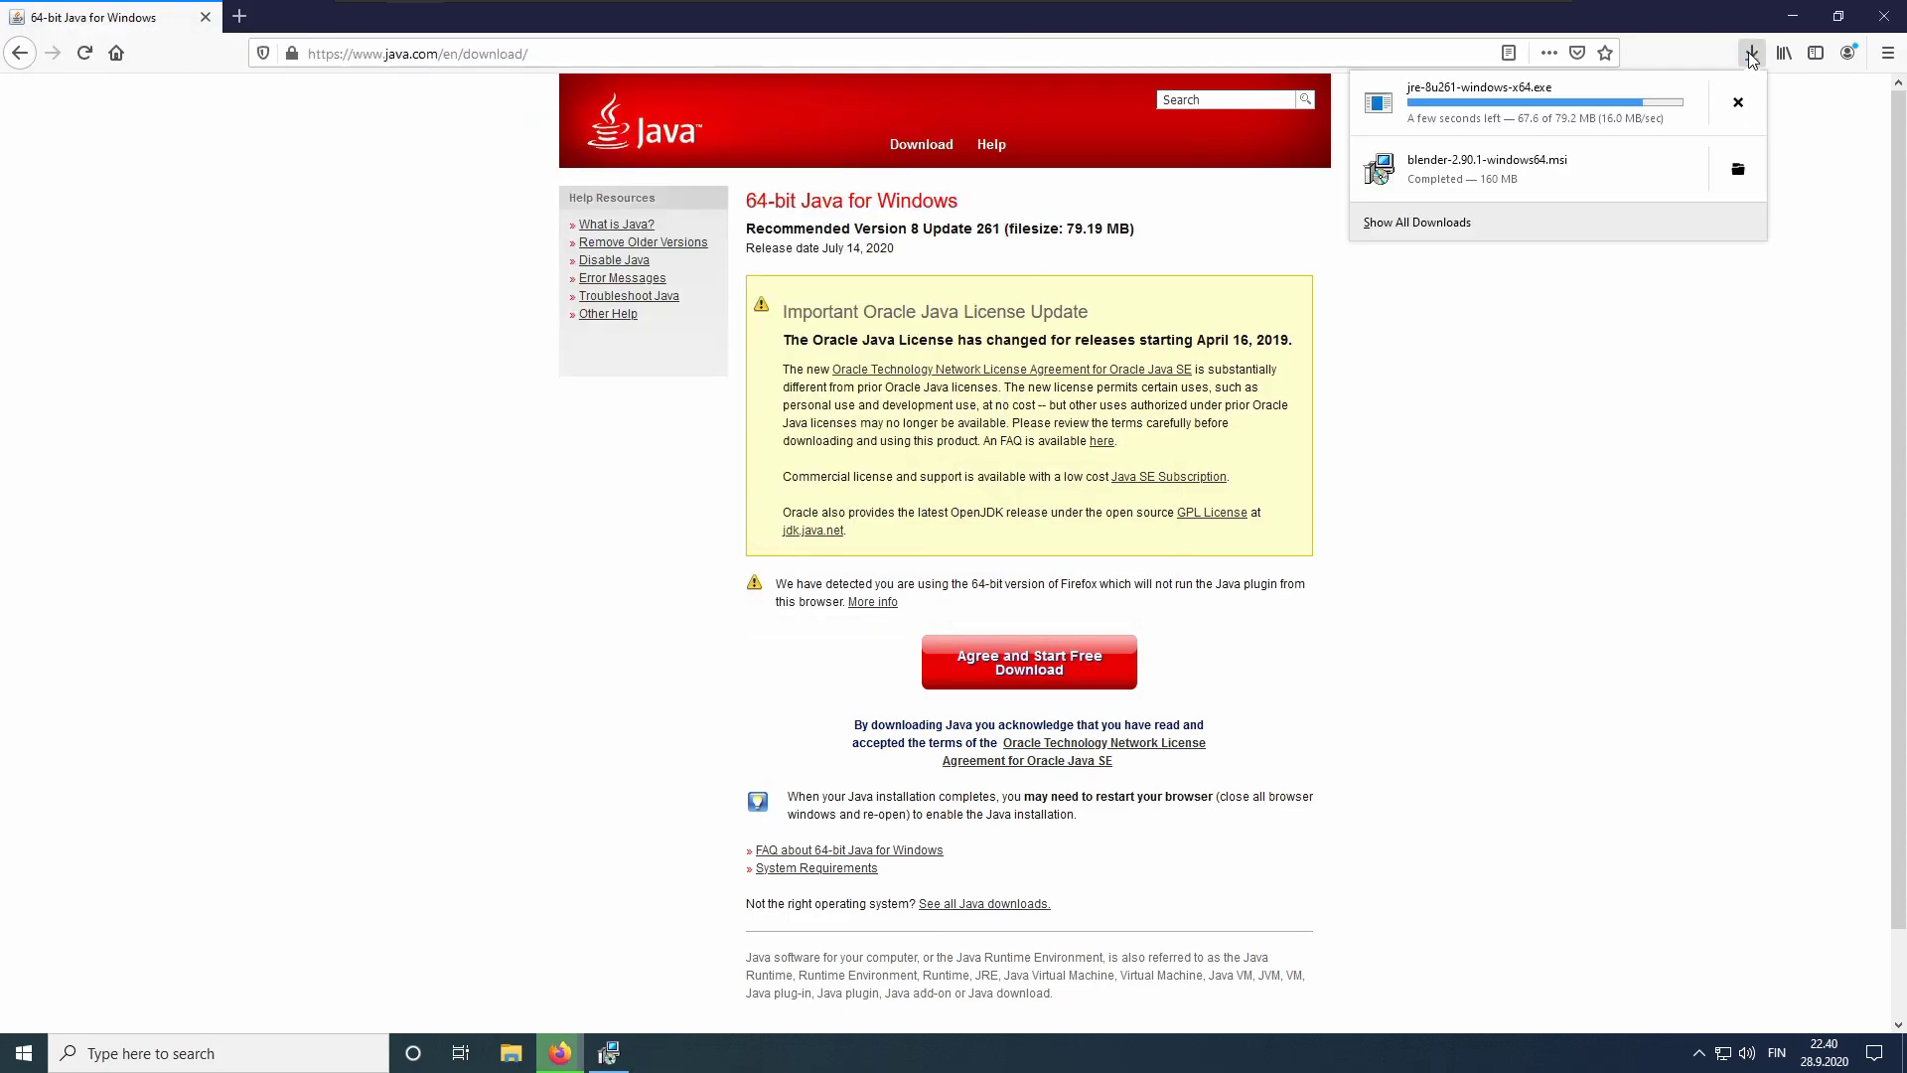
Finish the Blender setup wizard and install Java 8 Update 261 from the downloaded installer.
left_click(608, 1053)
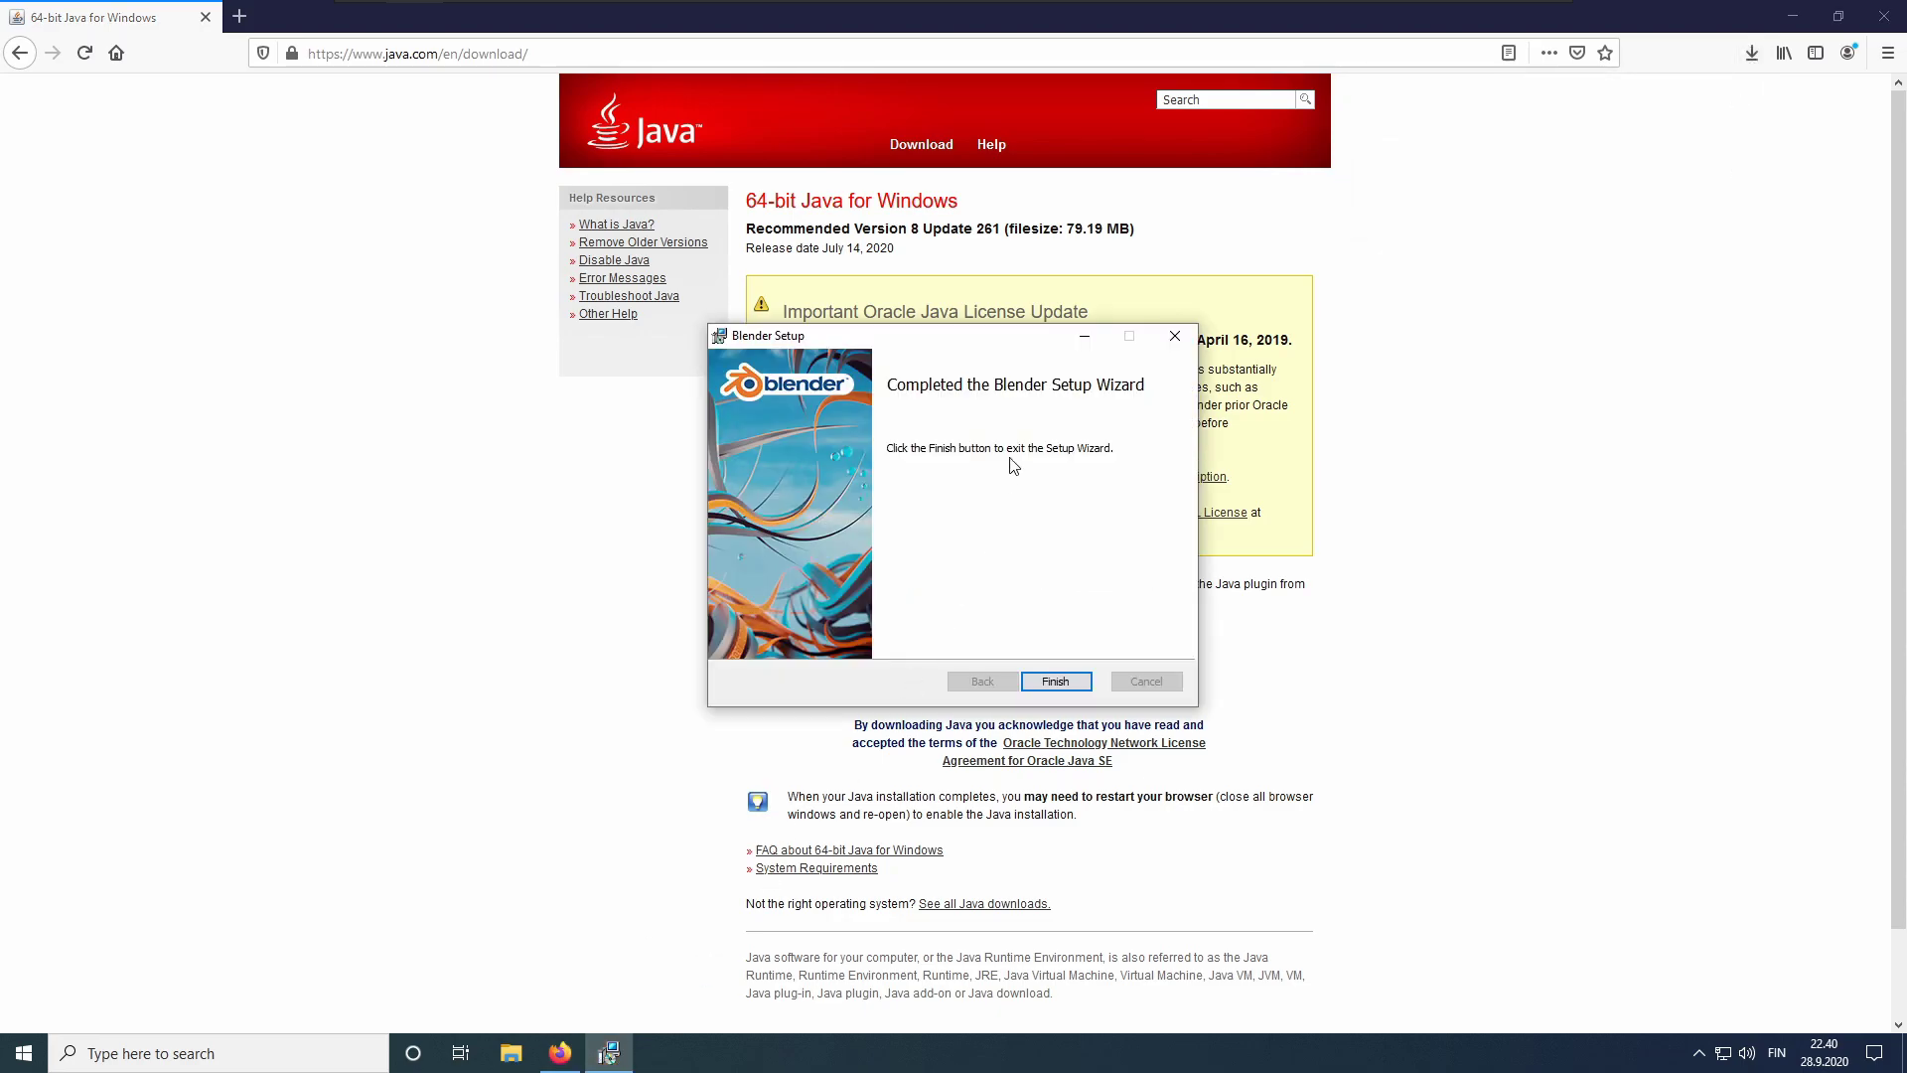
left_click(1057, 682)
left_click(1752, 53)
left_click(1665, 117)
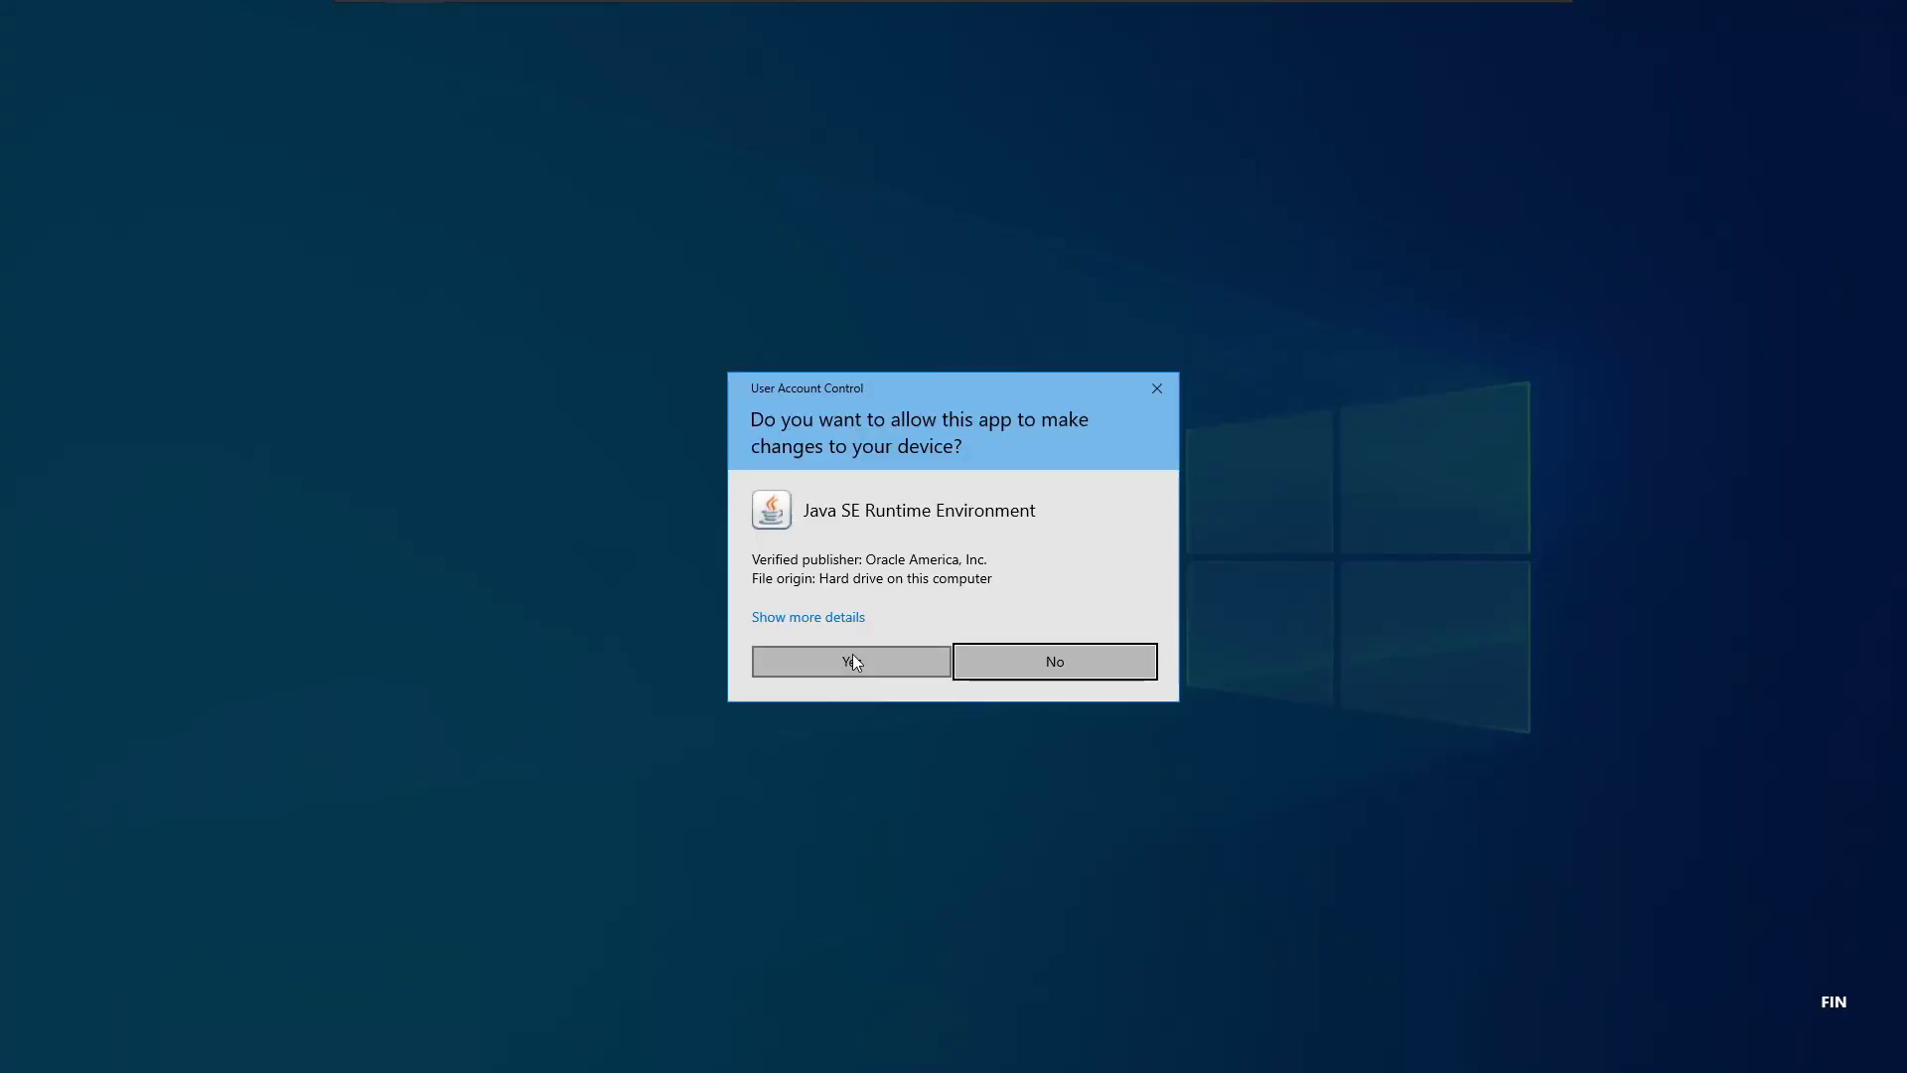
left_click(854, 660)
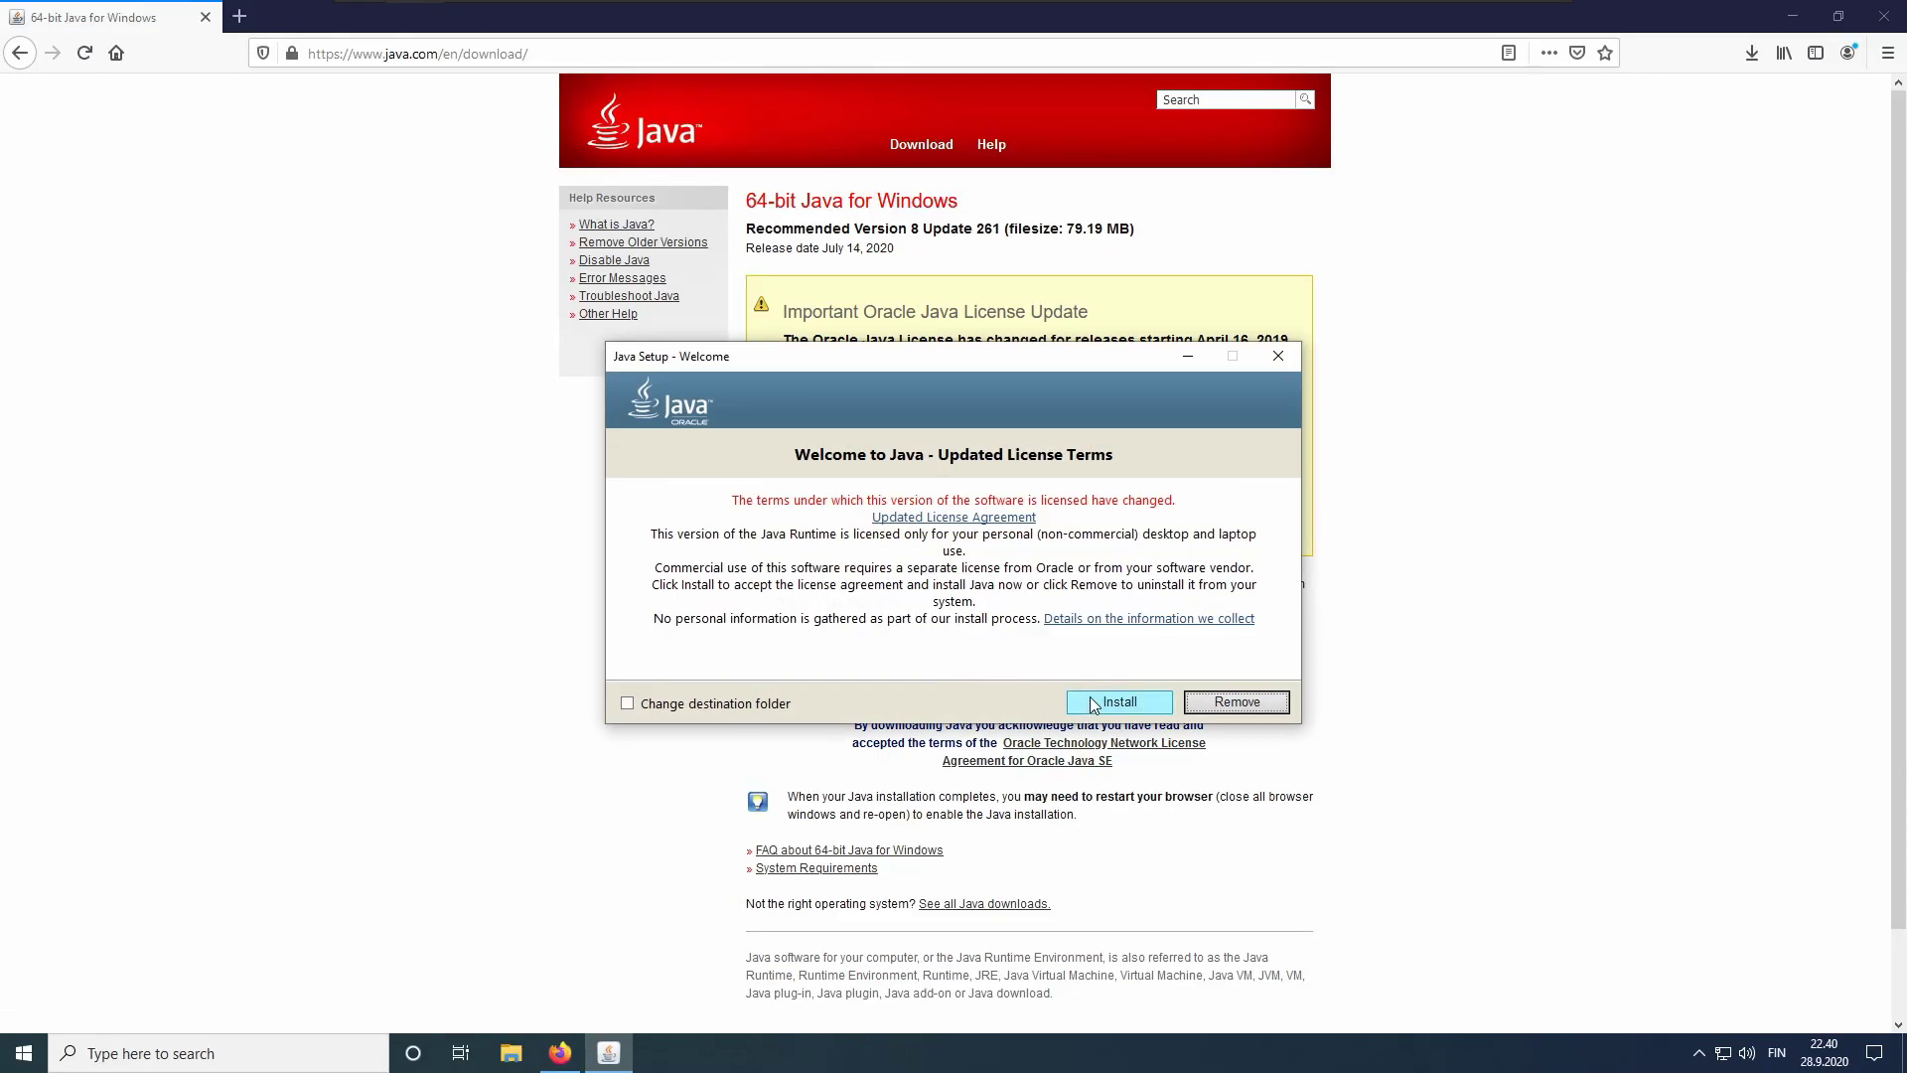
left_click(1105, 702)
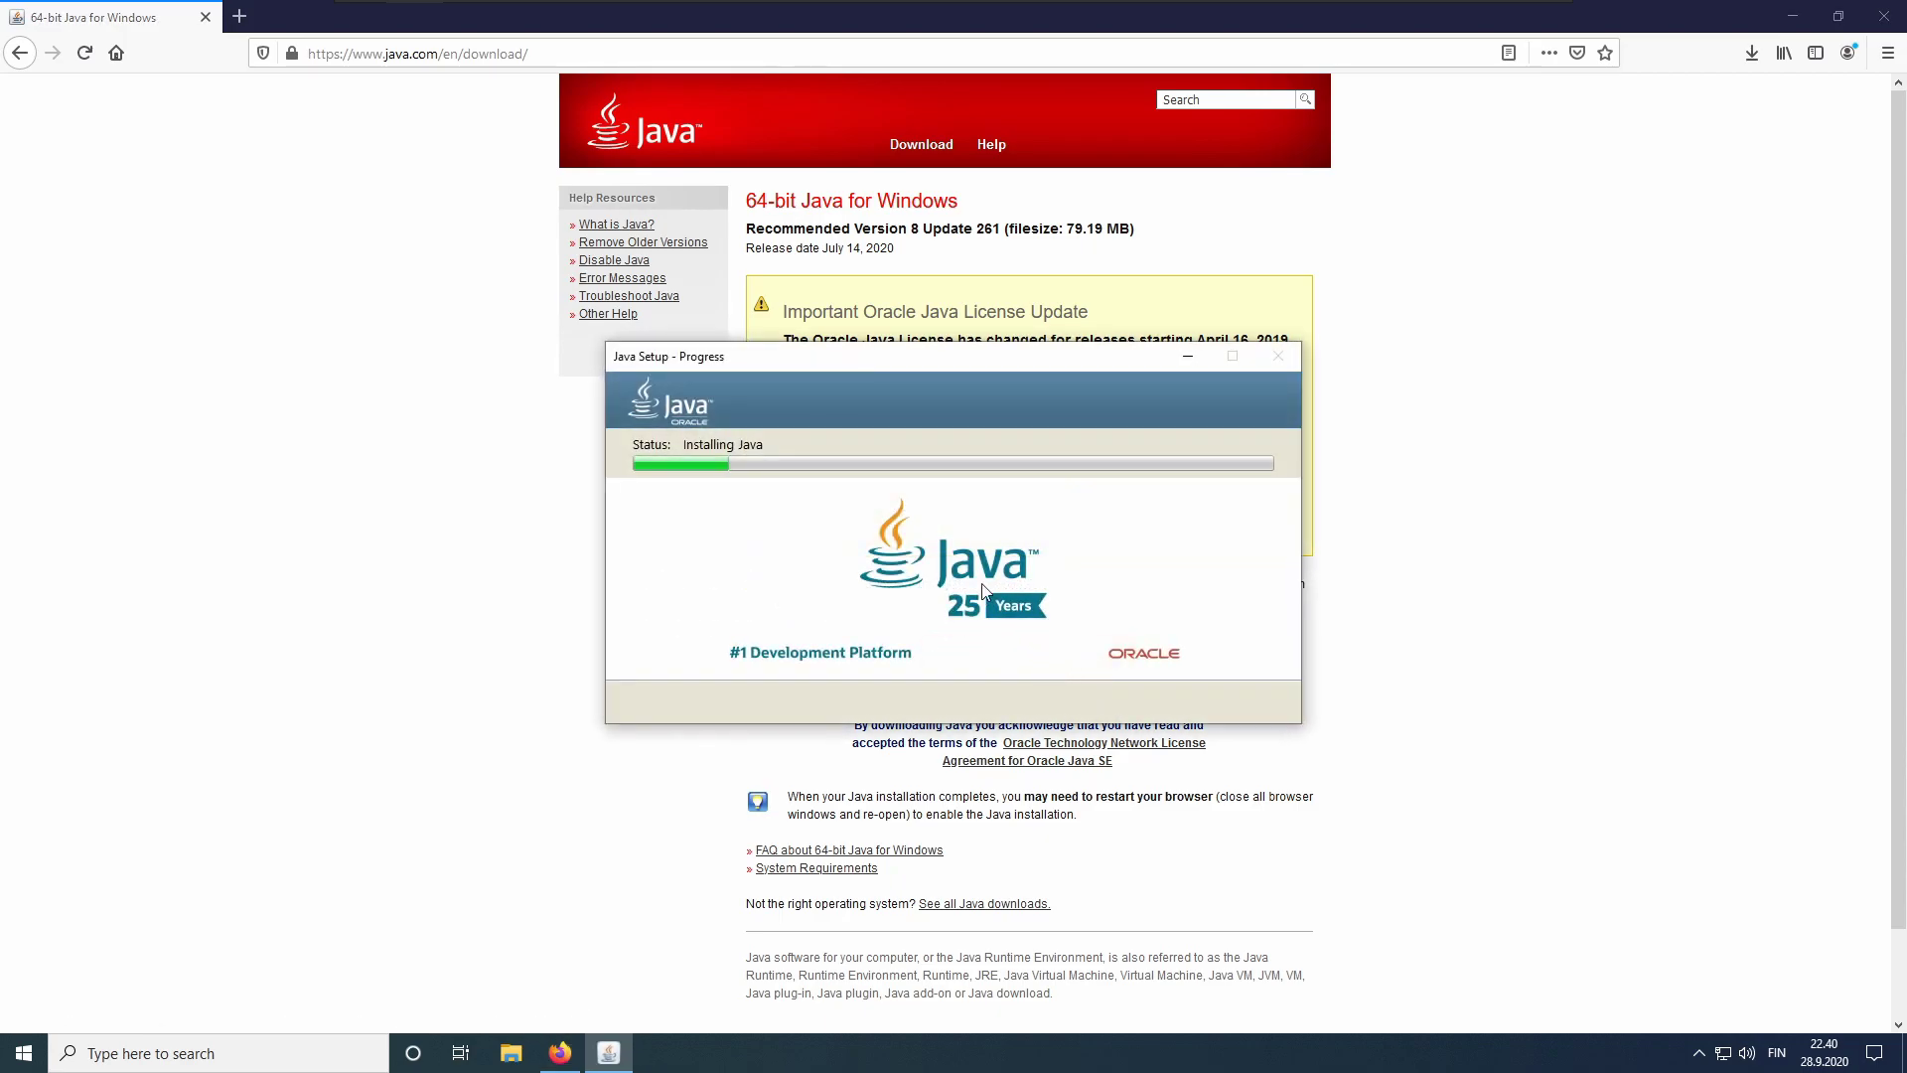
Go to the github.com/ata4/bspsrc repository page.
left_click(556, 53)
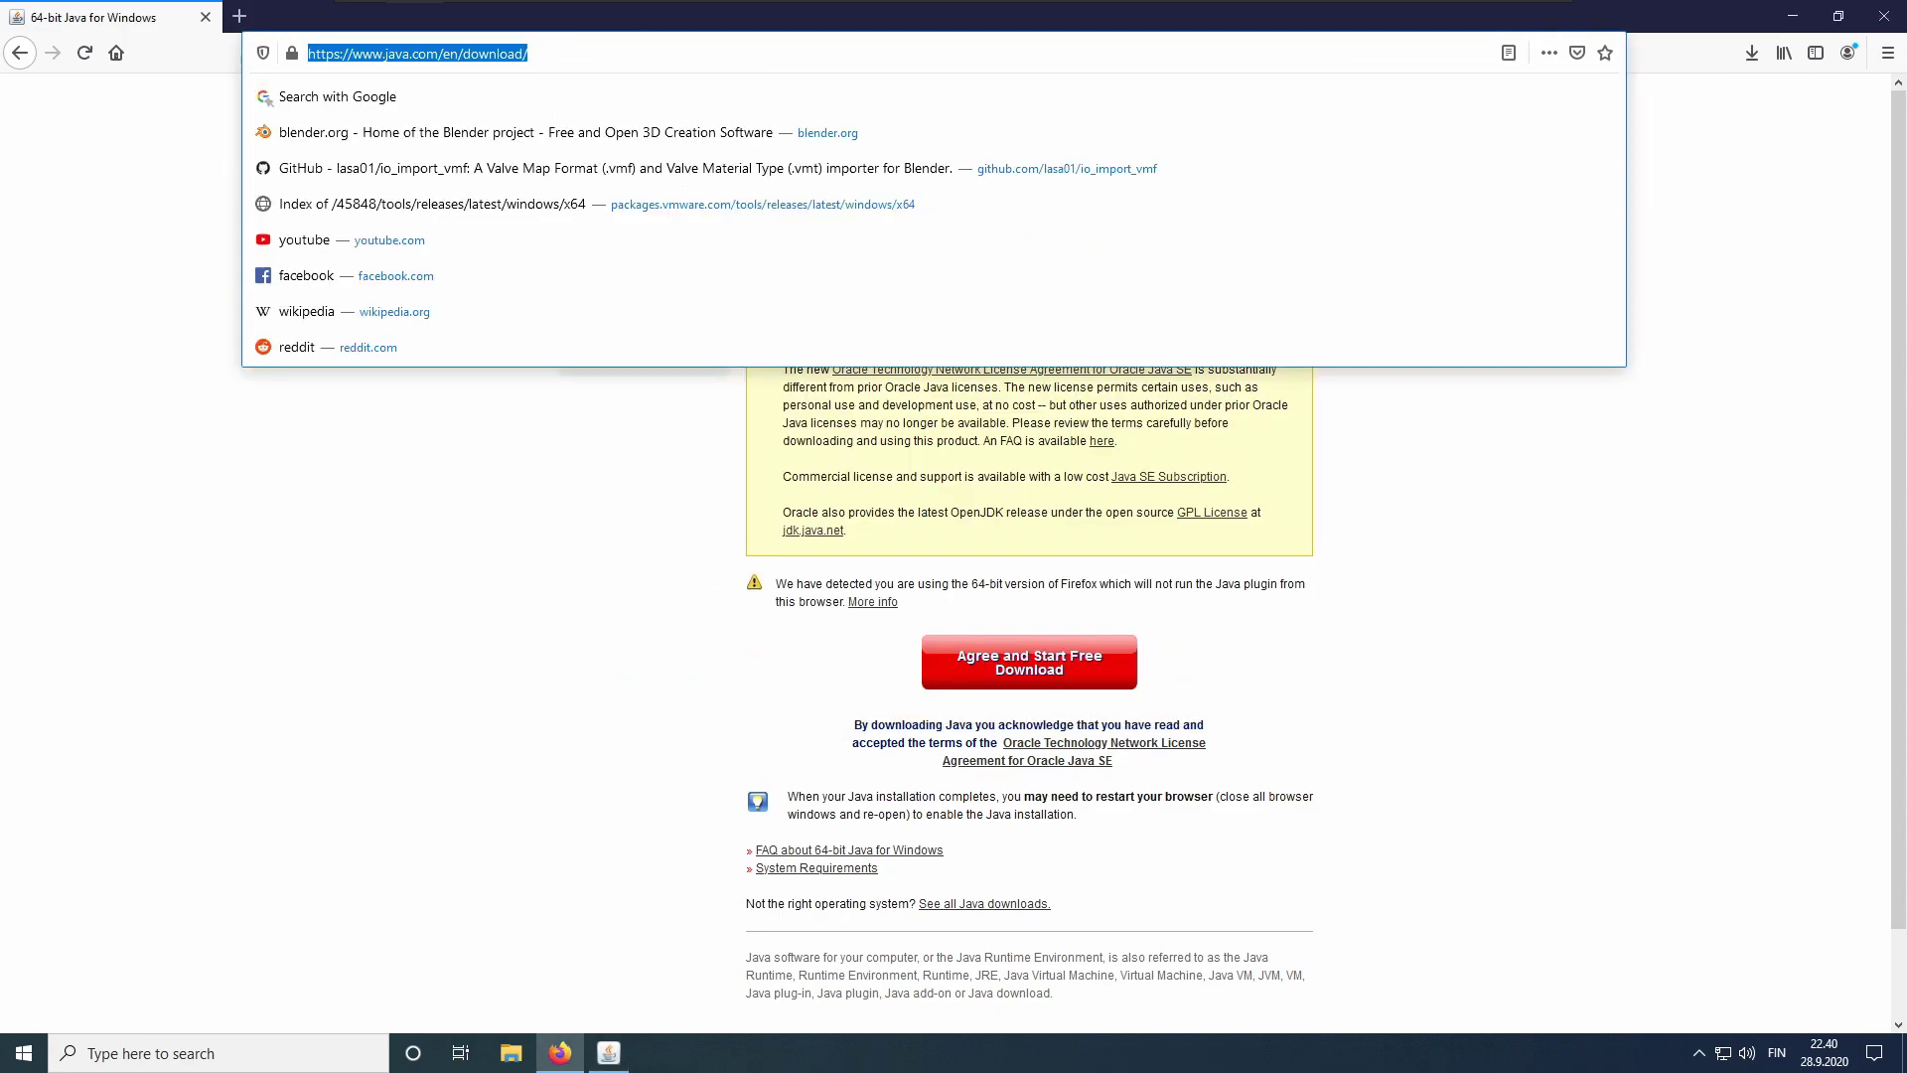
type("github.com/")
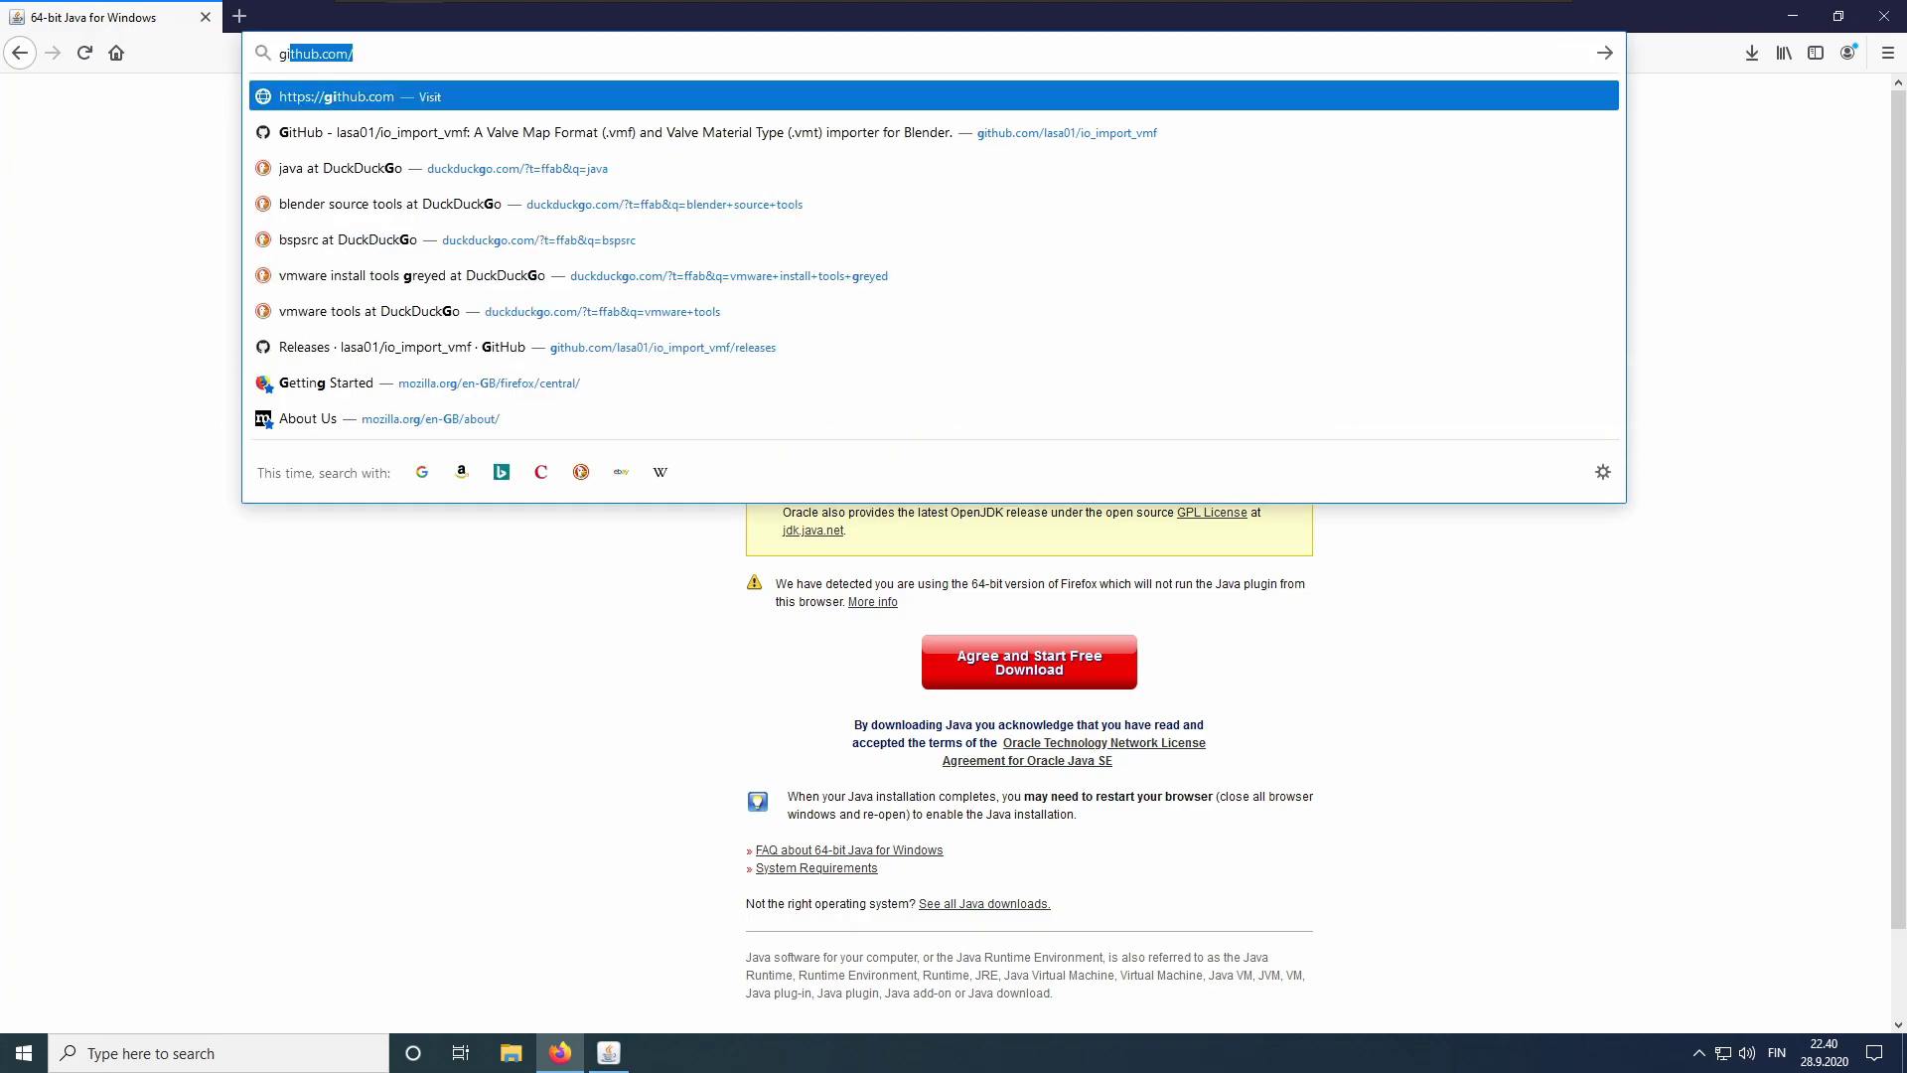
key("Right")
type("ata4/bspsrc")
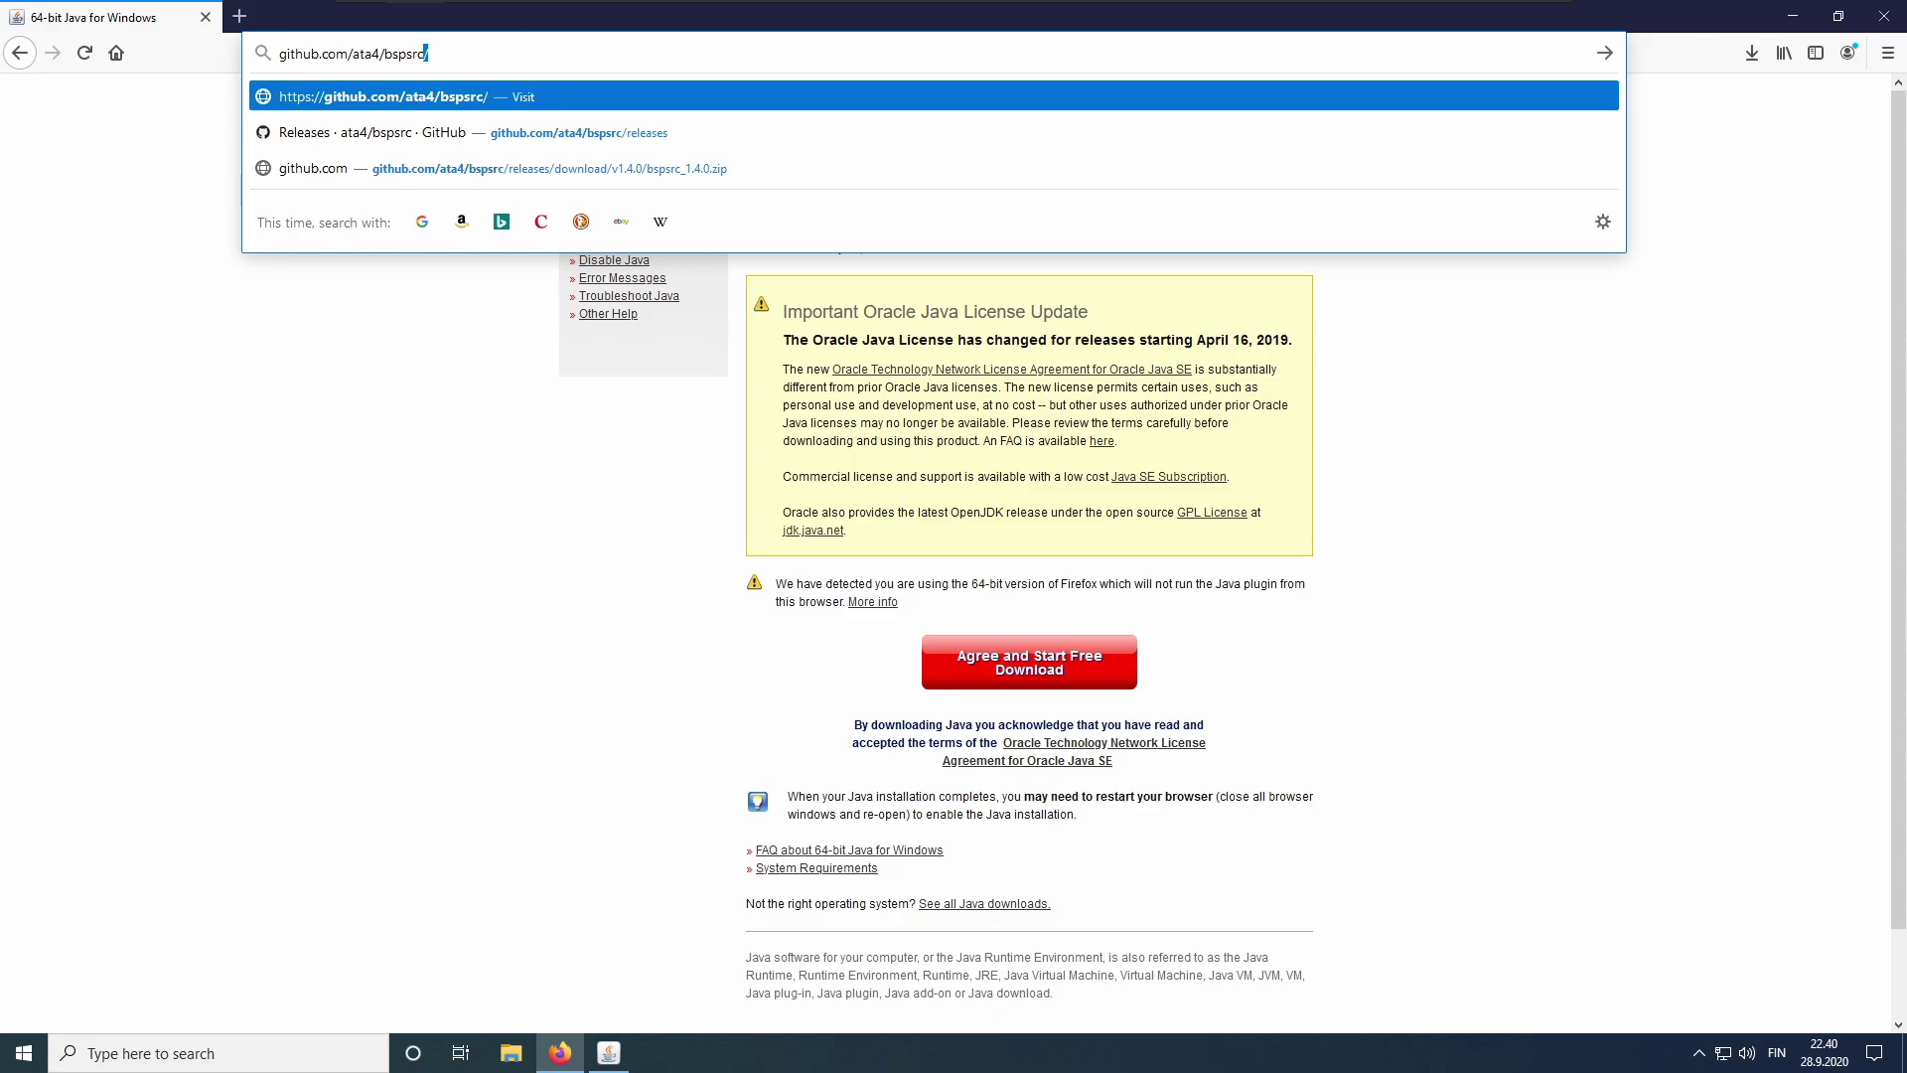
key("Return")
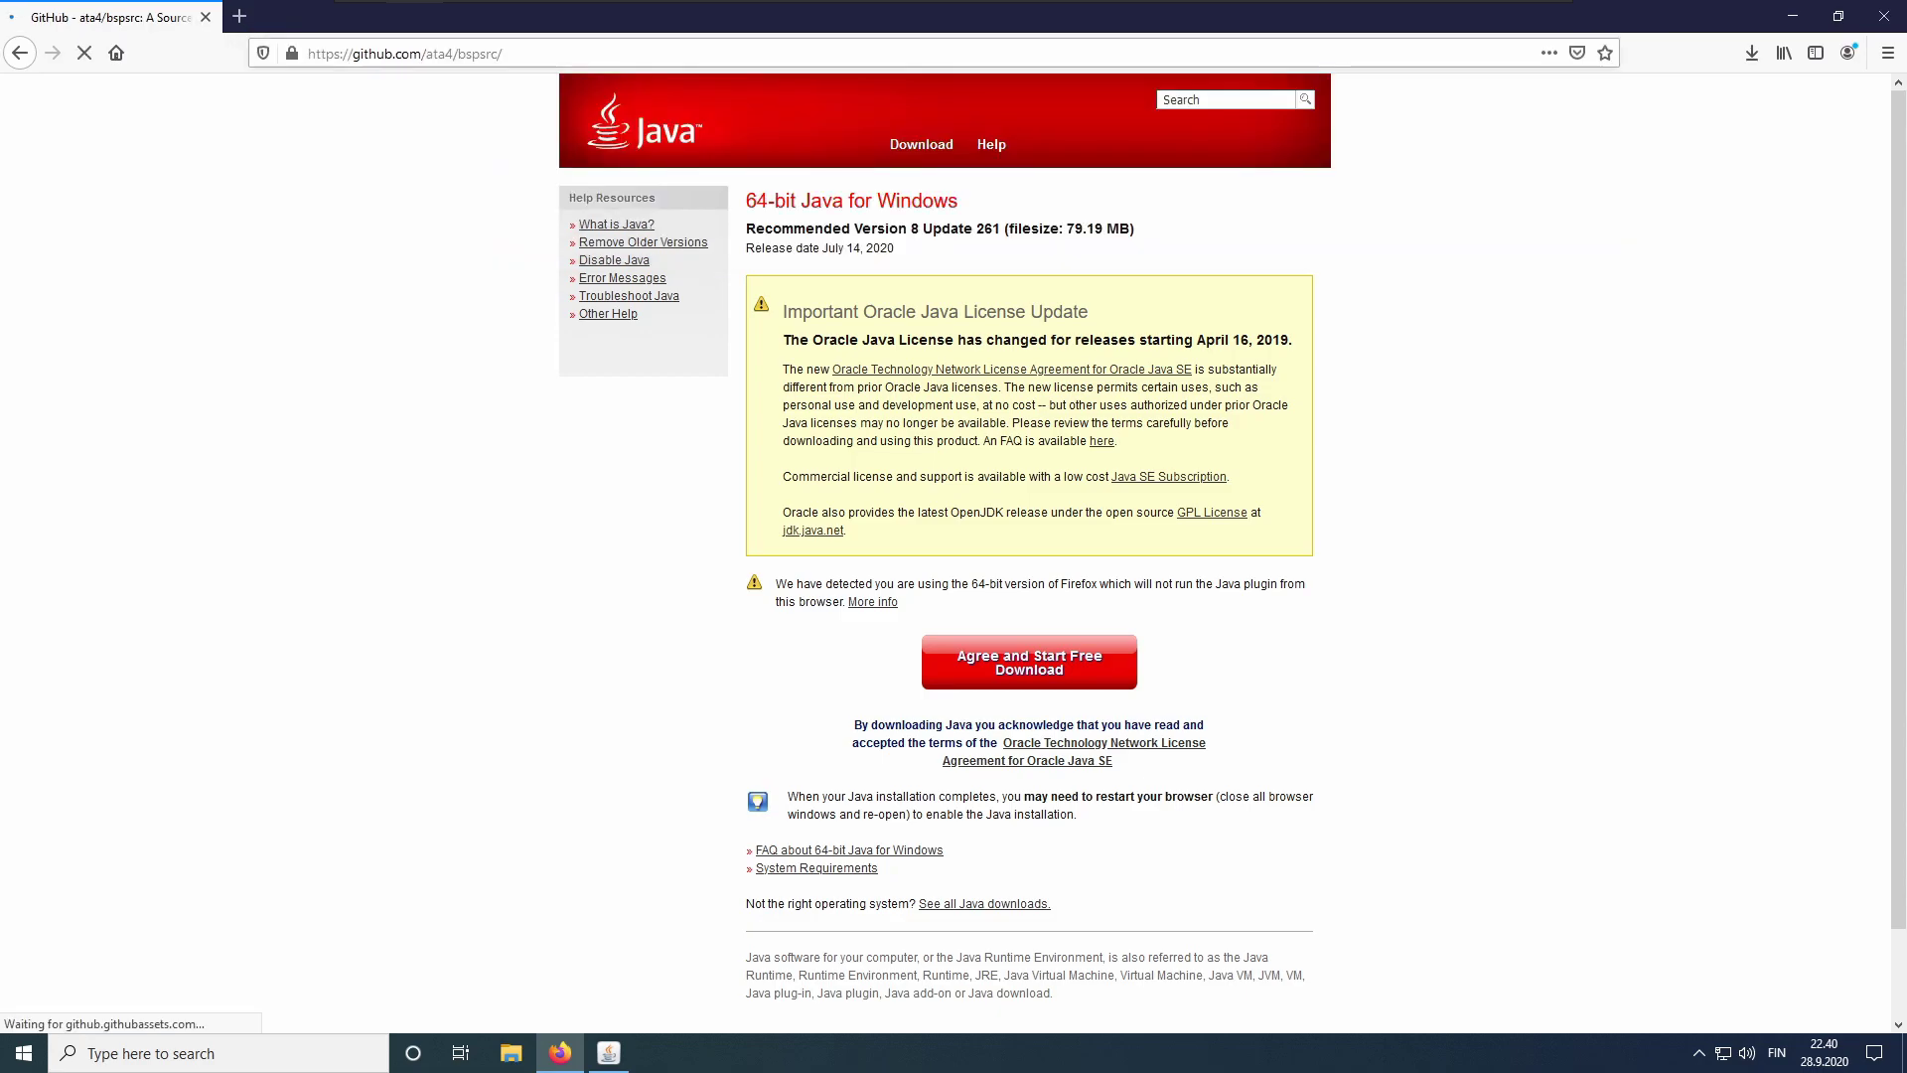
Open the bspsrc releases page and scroll down to the bspsrc_1.4.0.zip asset.
scroll(1009, 430, "down", 4)
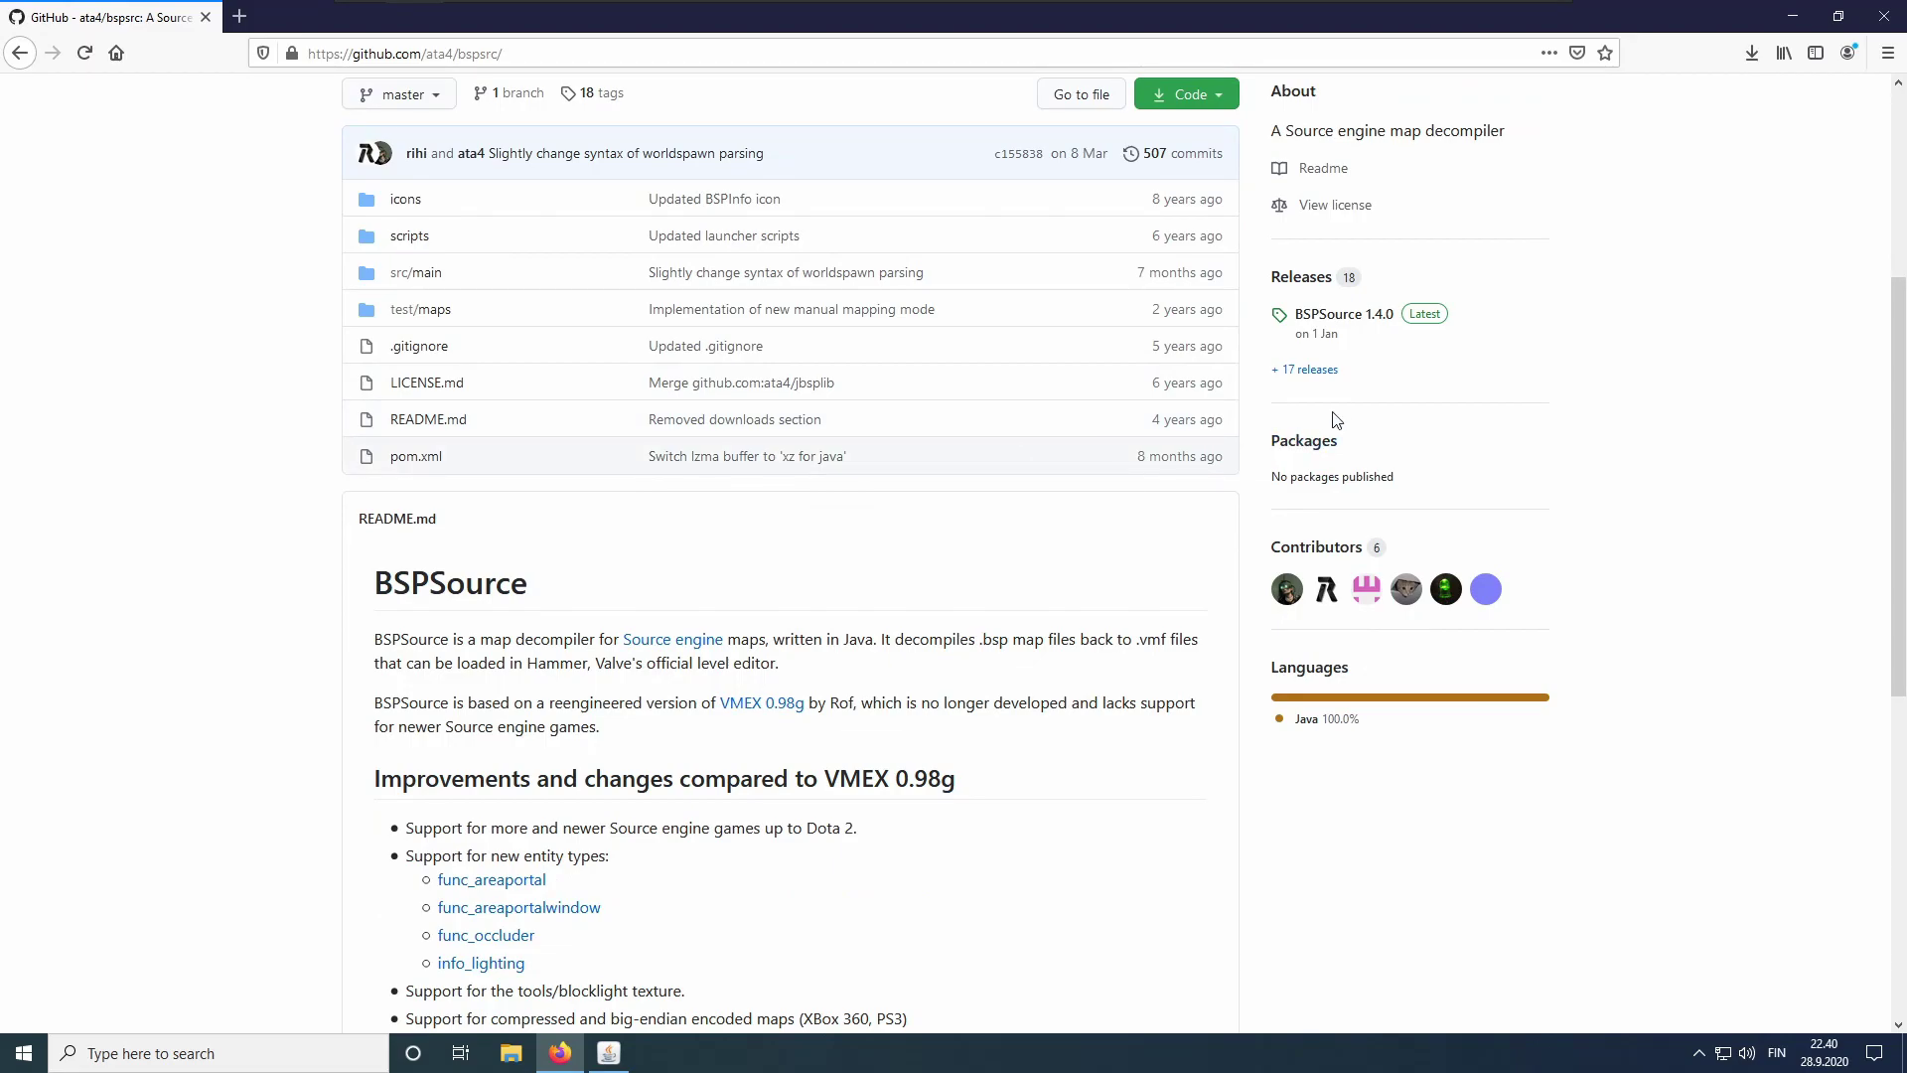
left_click(1331, 284)
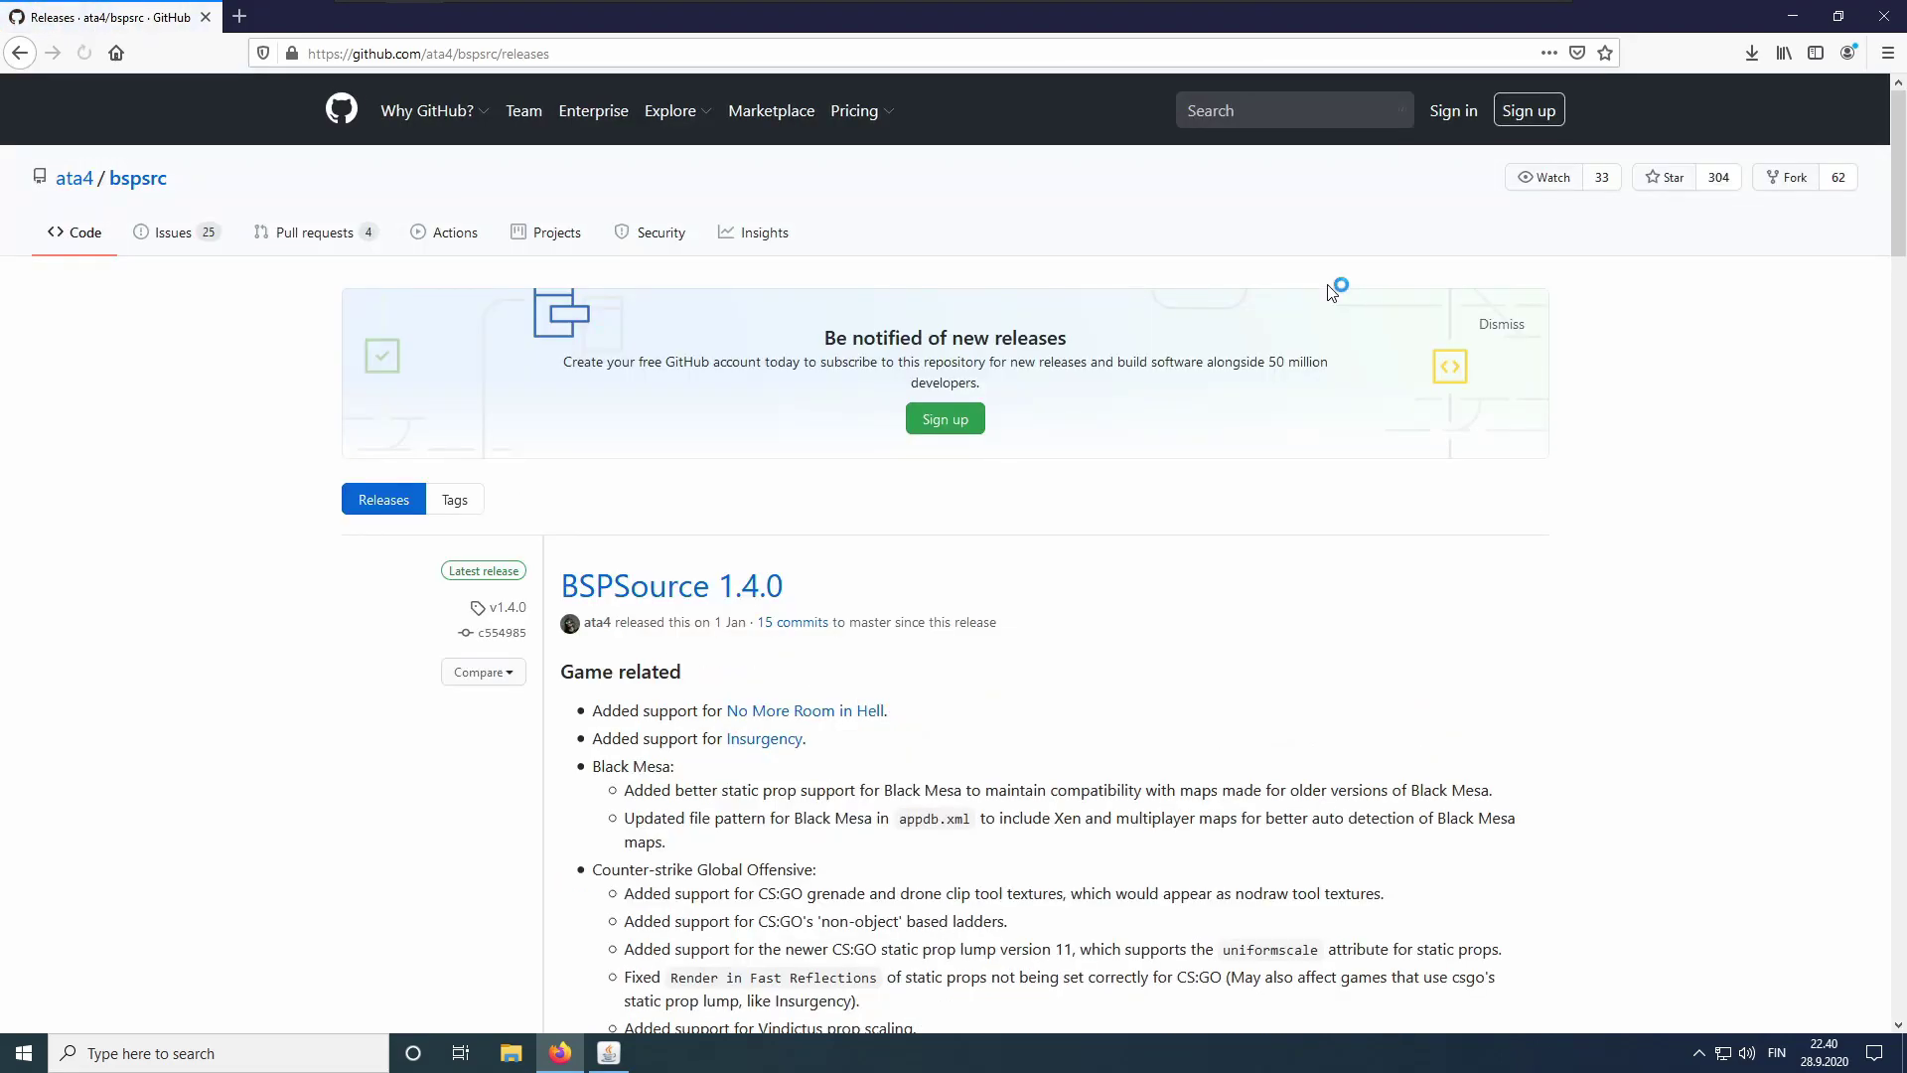
scroll(894, 640, "down", 10)
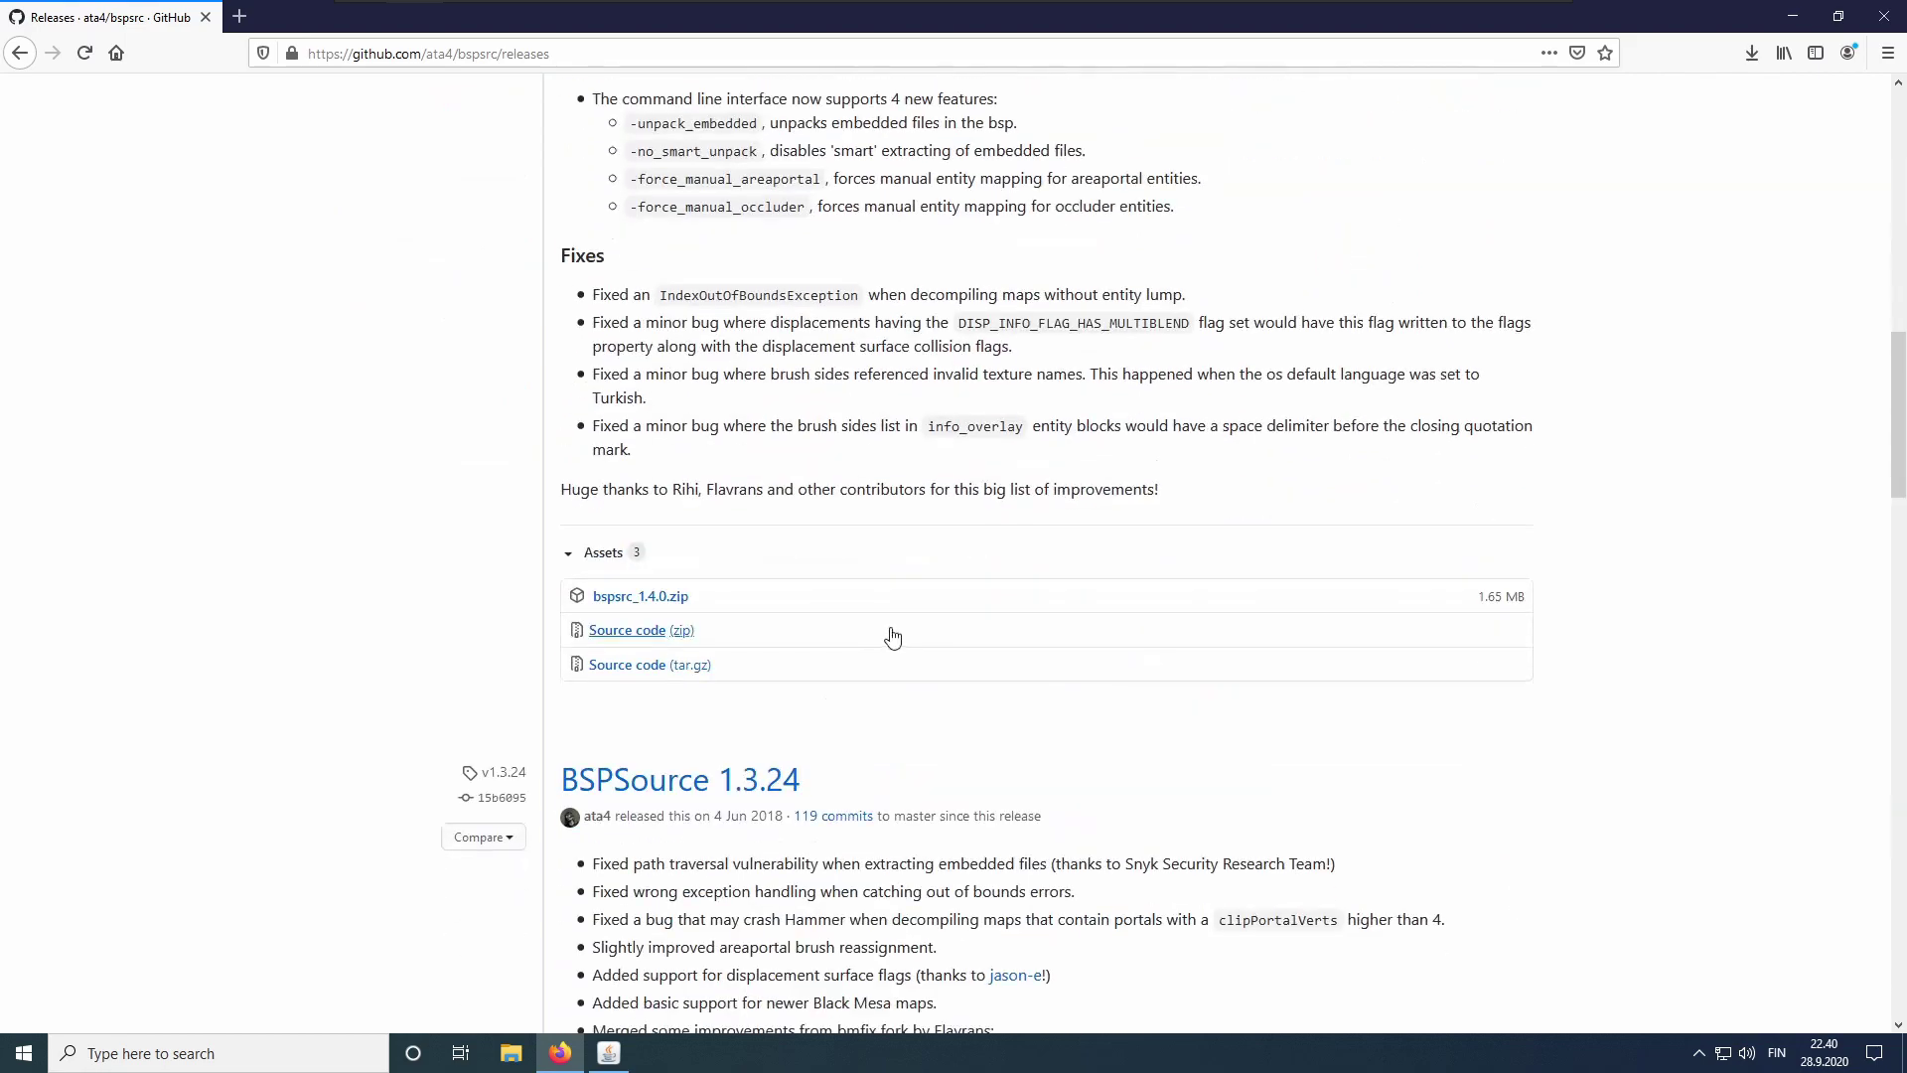
scroll(892, 637, "down", 1)
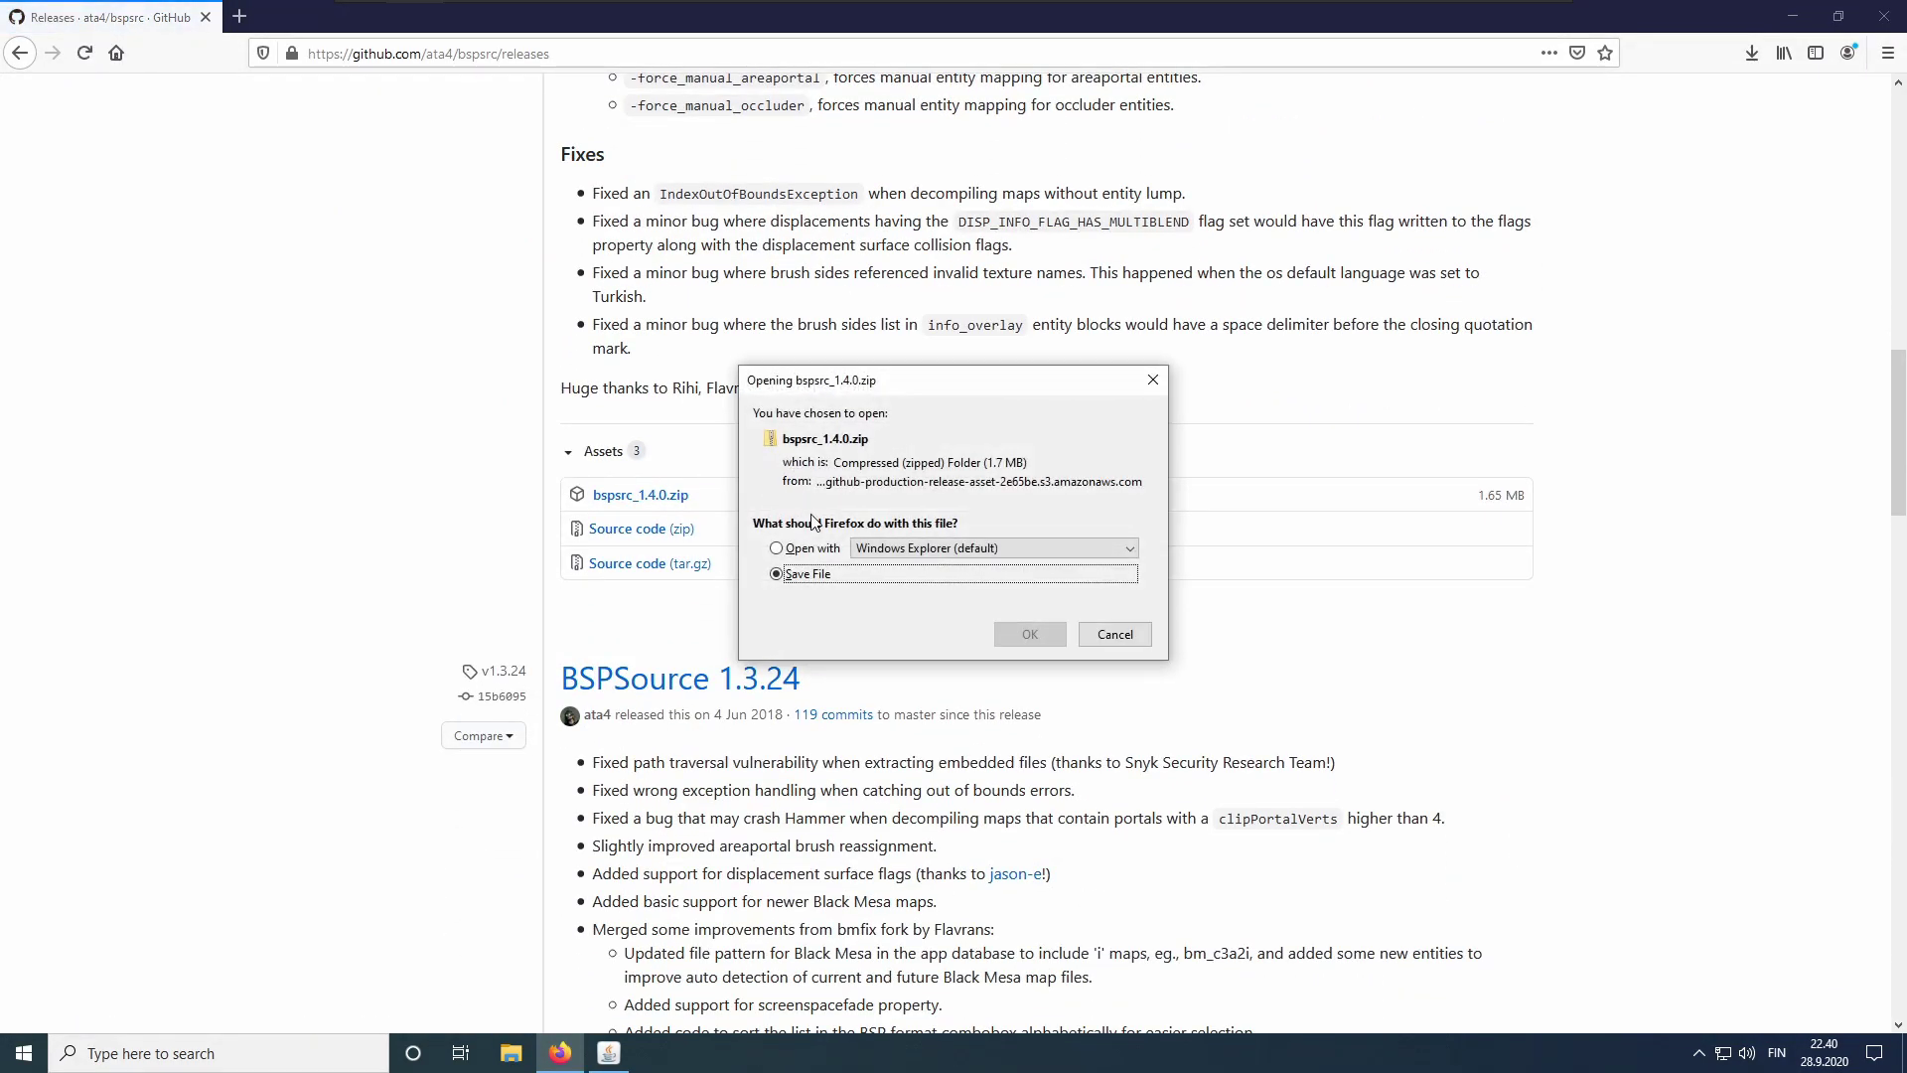
Open bspsrc_1.4.0.zip in Windows Explorer and choose Extract All.
left_click(830, 549)
left_click(1033, 636)
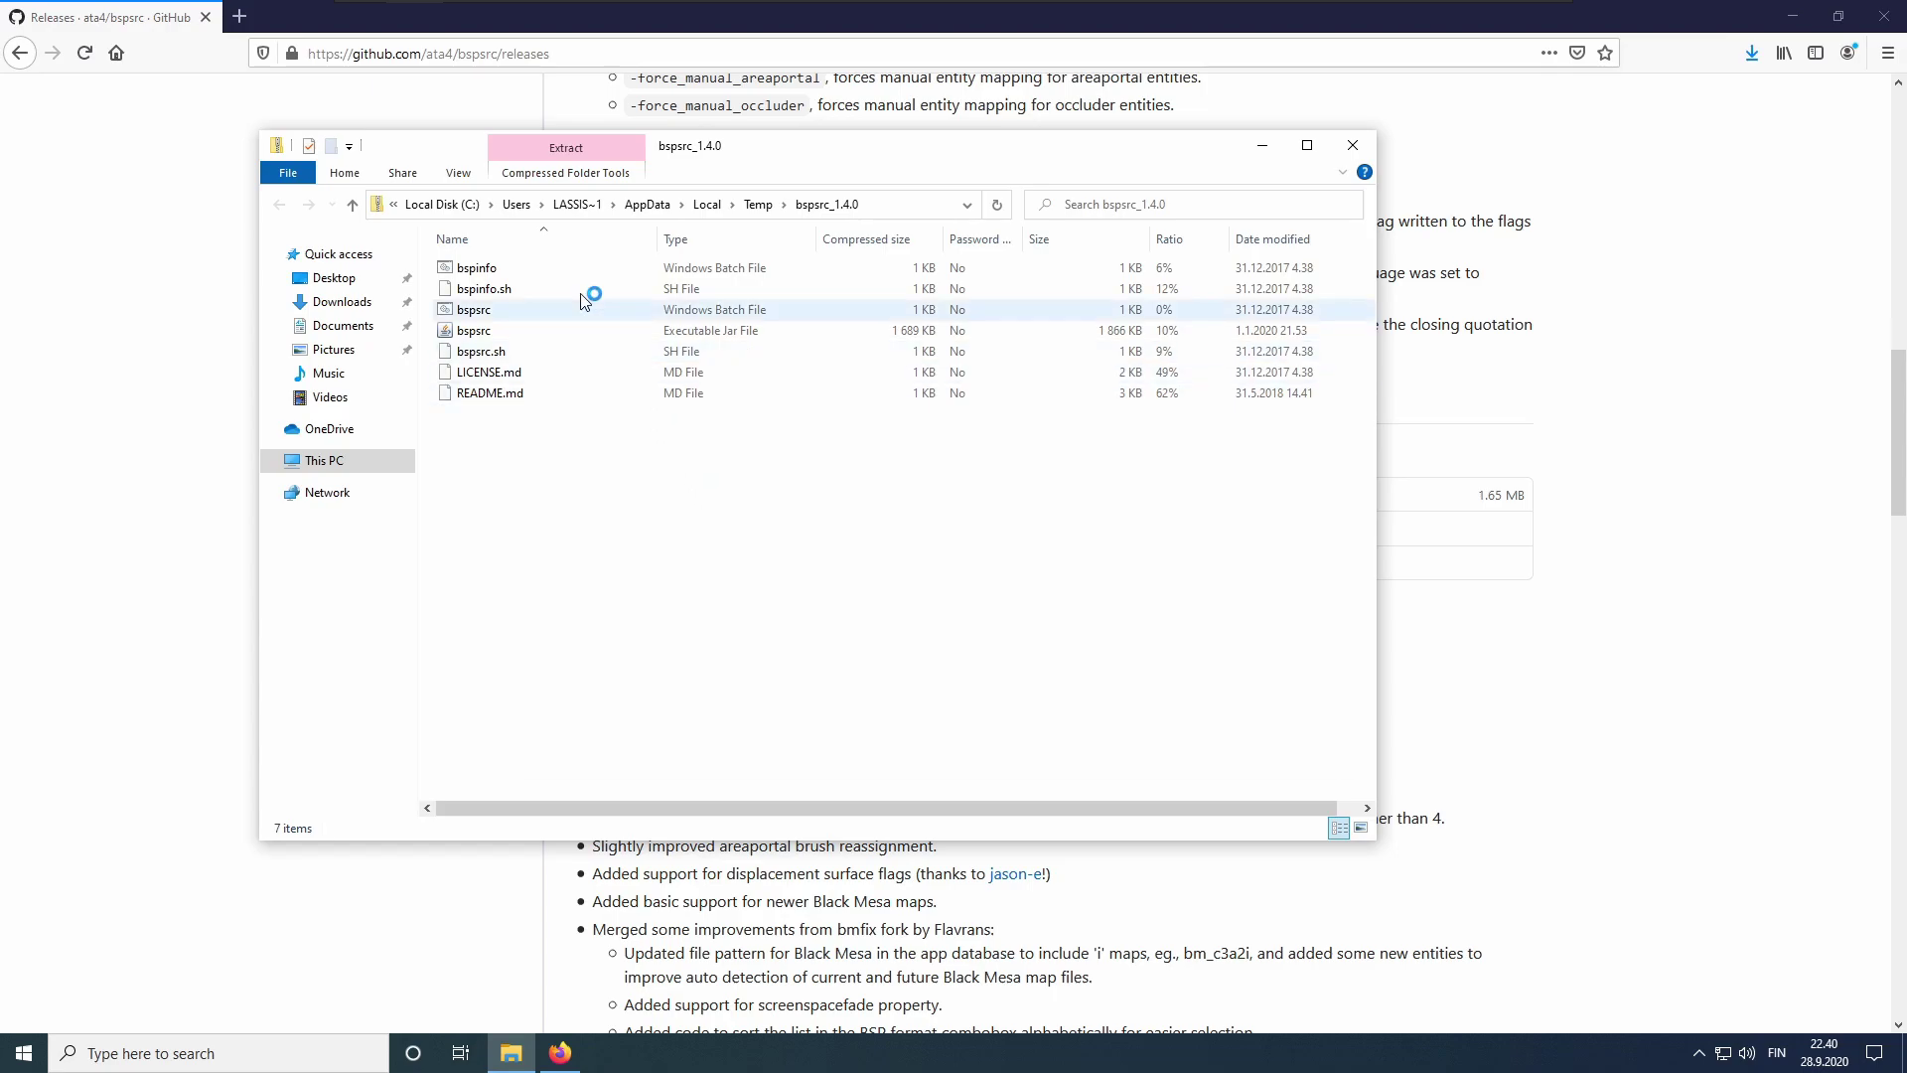
left_click(559, 175)
left_click(572, 221)
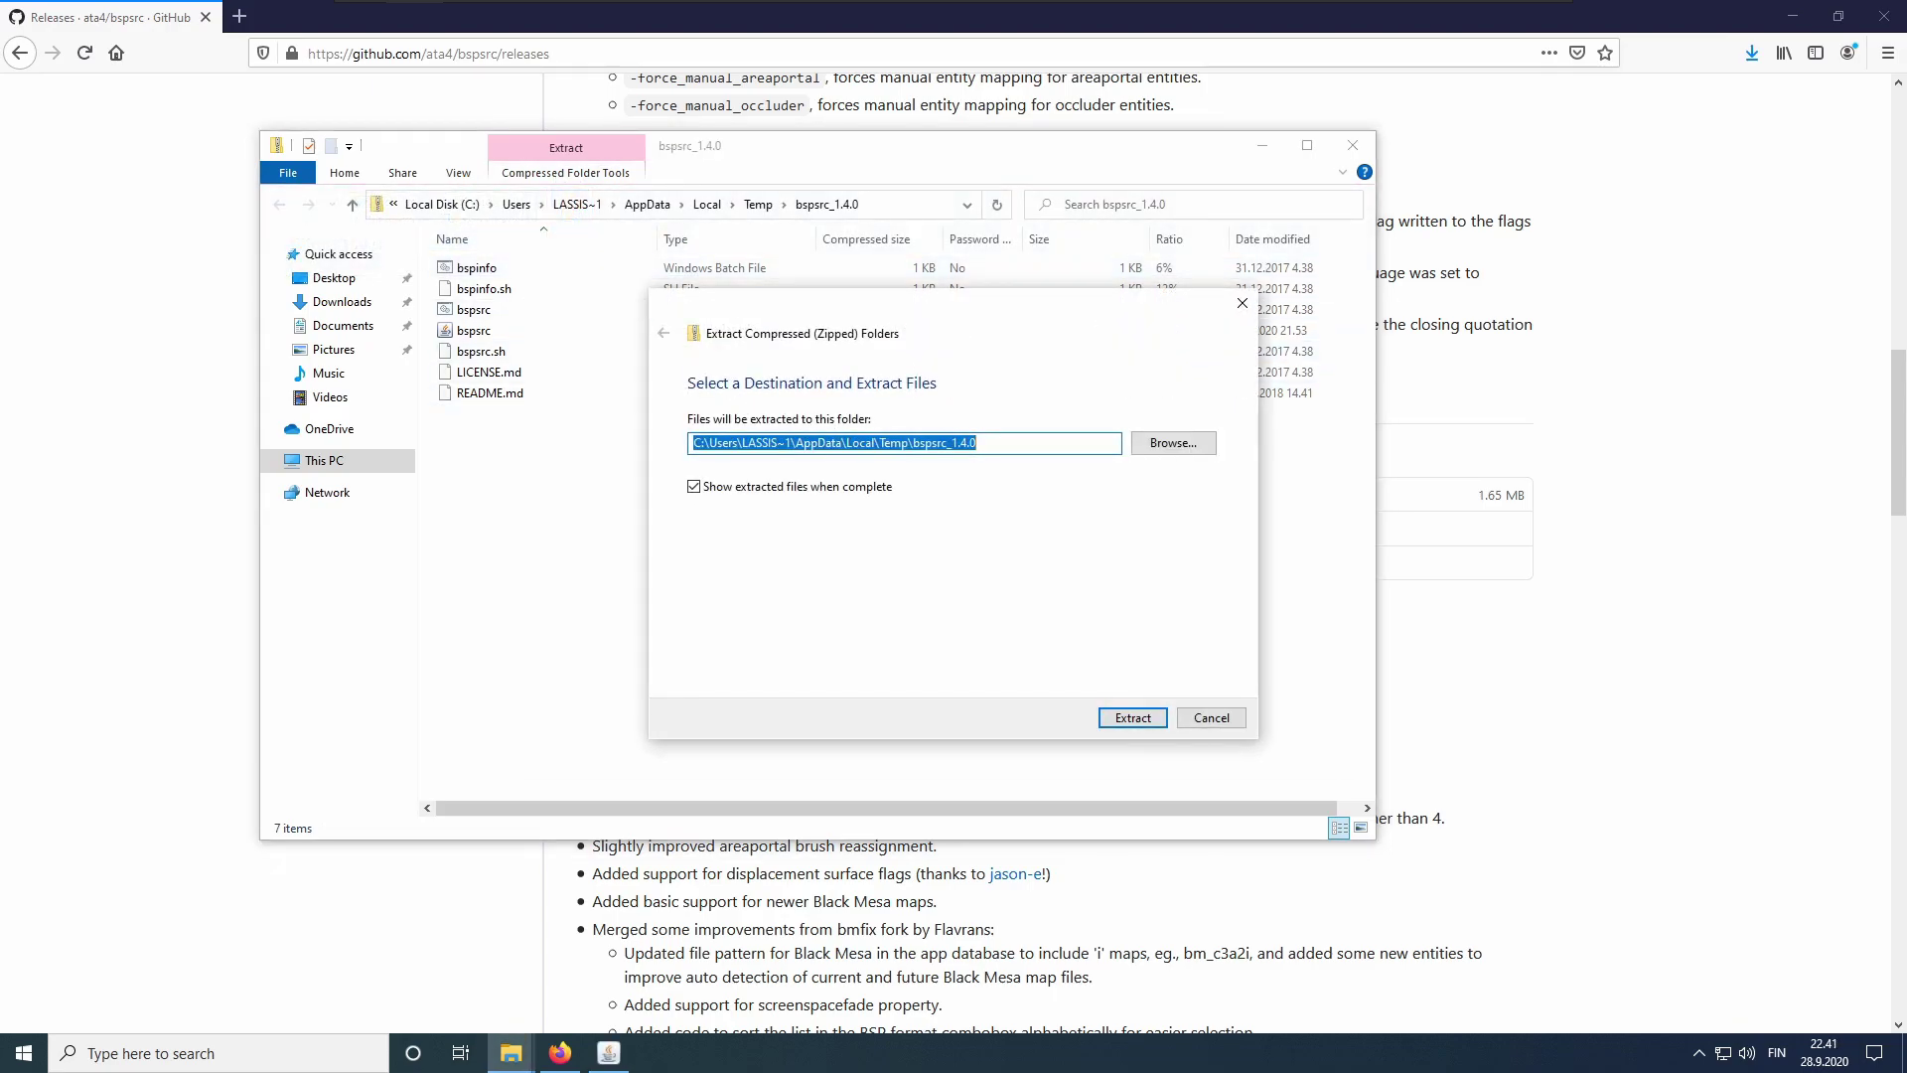
Extract the files into a new Desktop folder named bspsrc, then close the Explorer windows.
left_click(1169, 460)
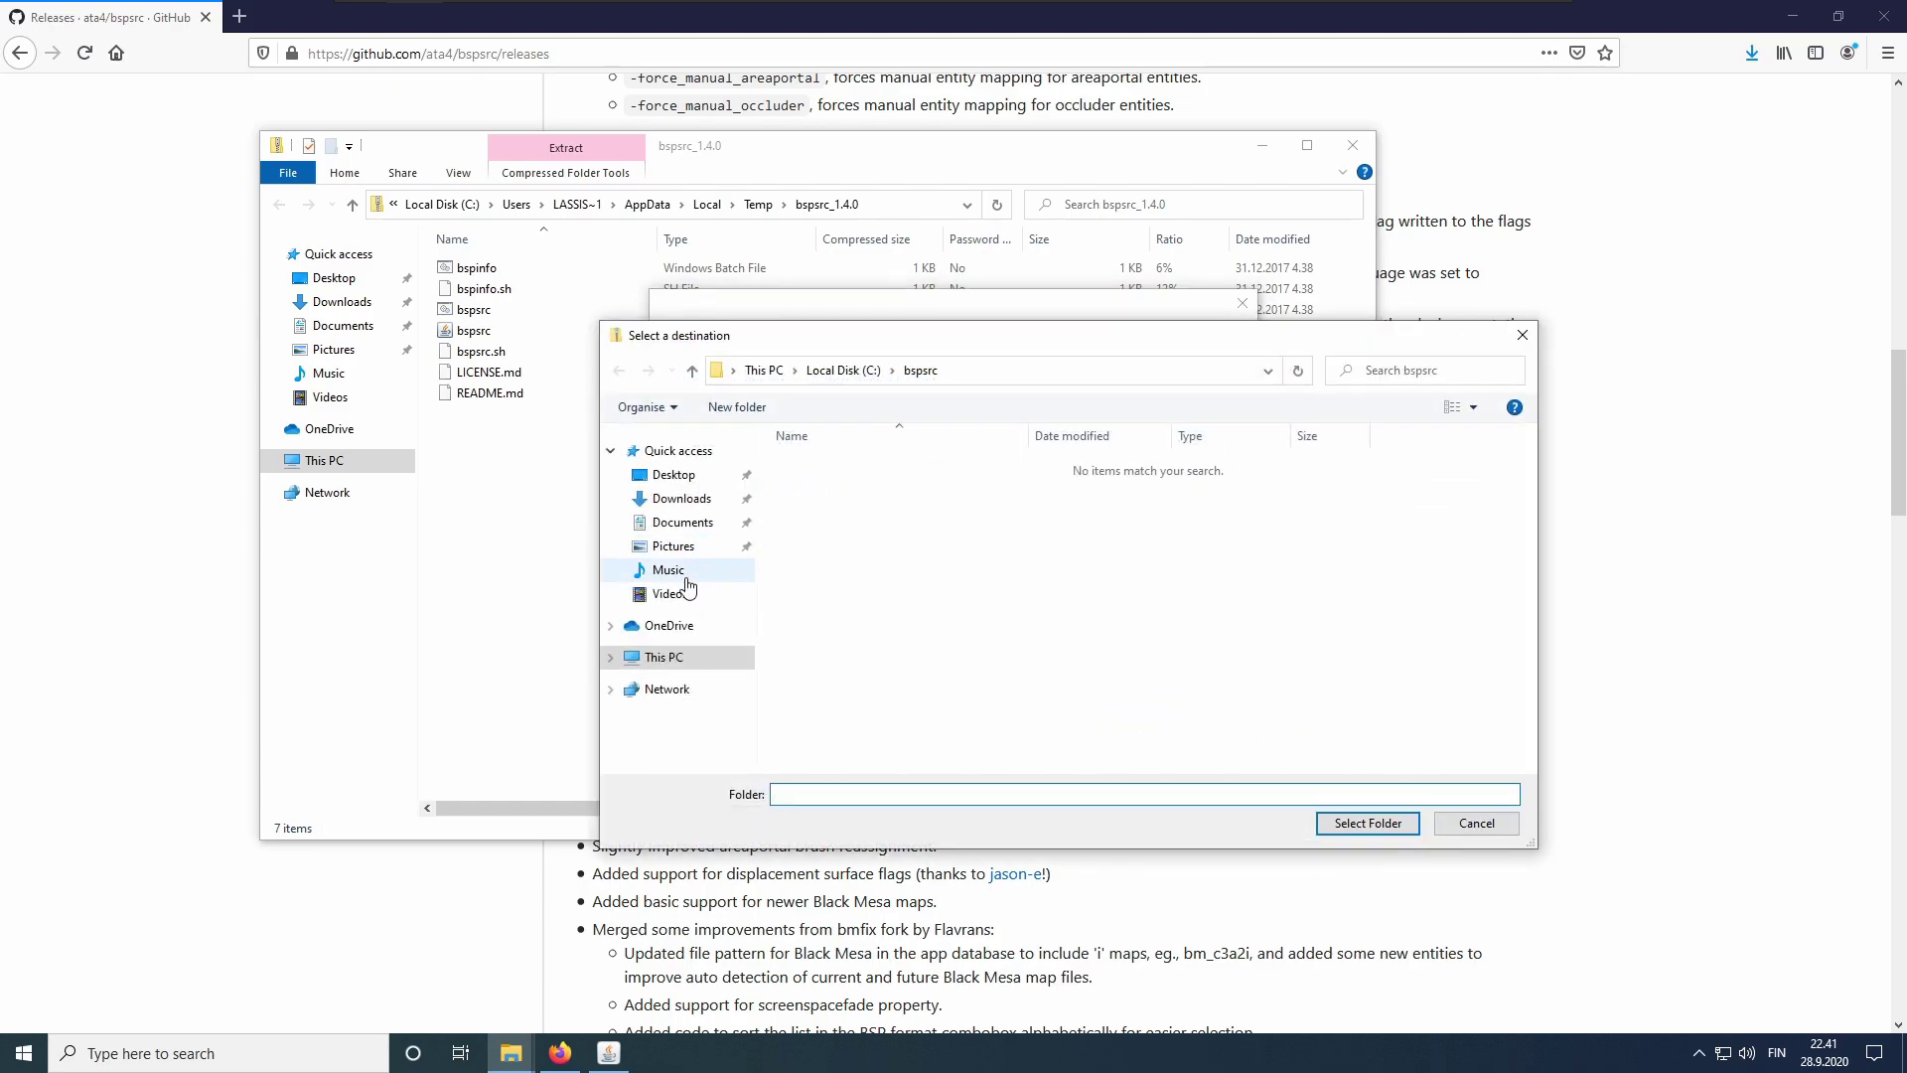
left_click(673, 475)
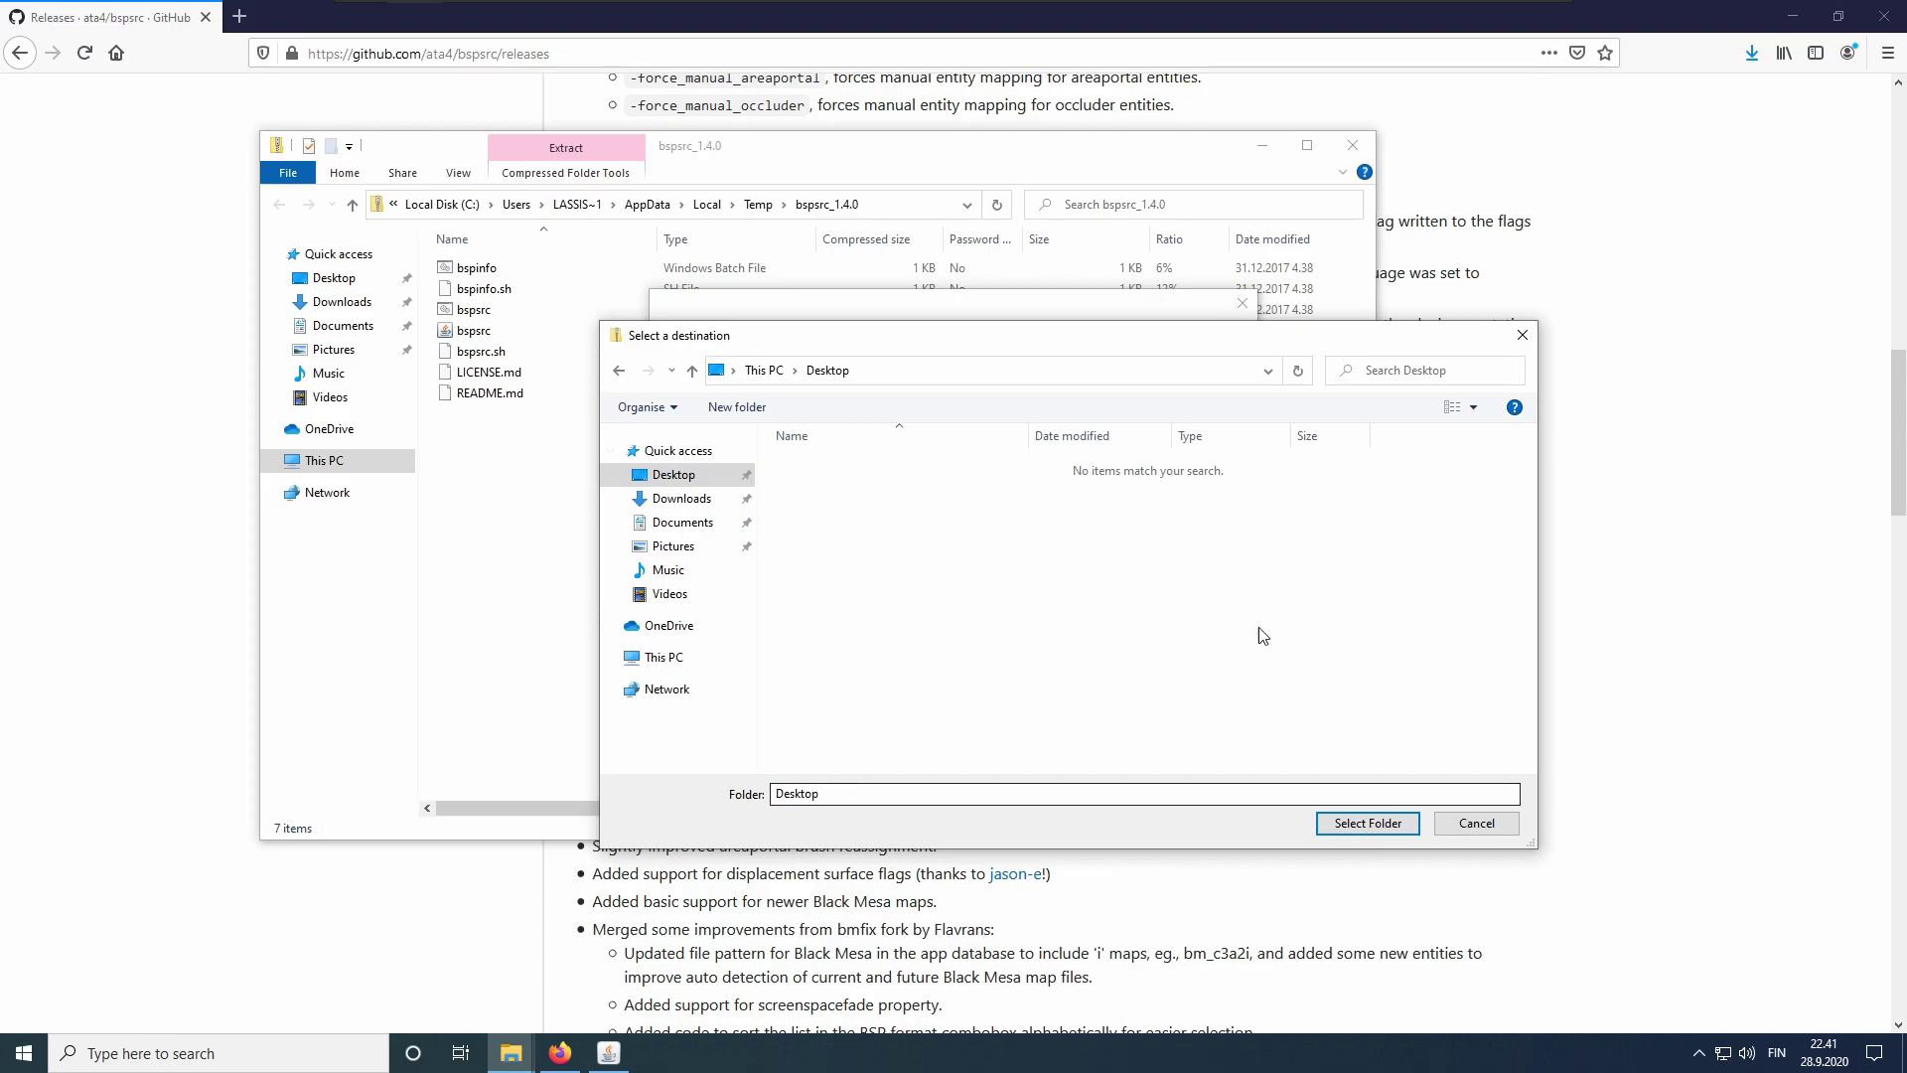
left_click(736, 407)
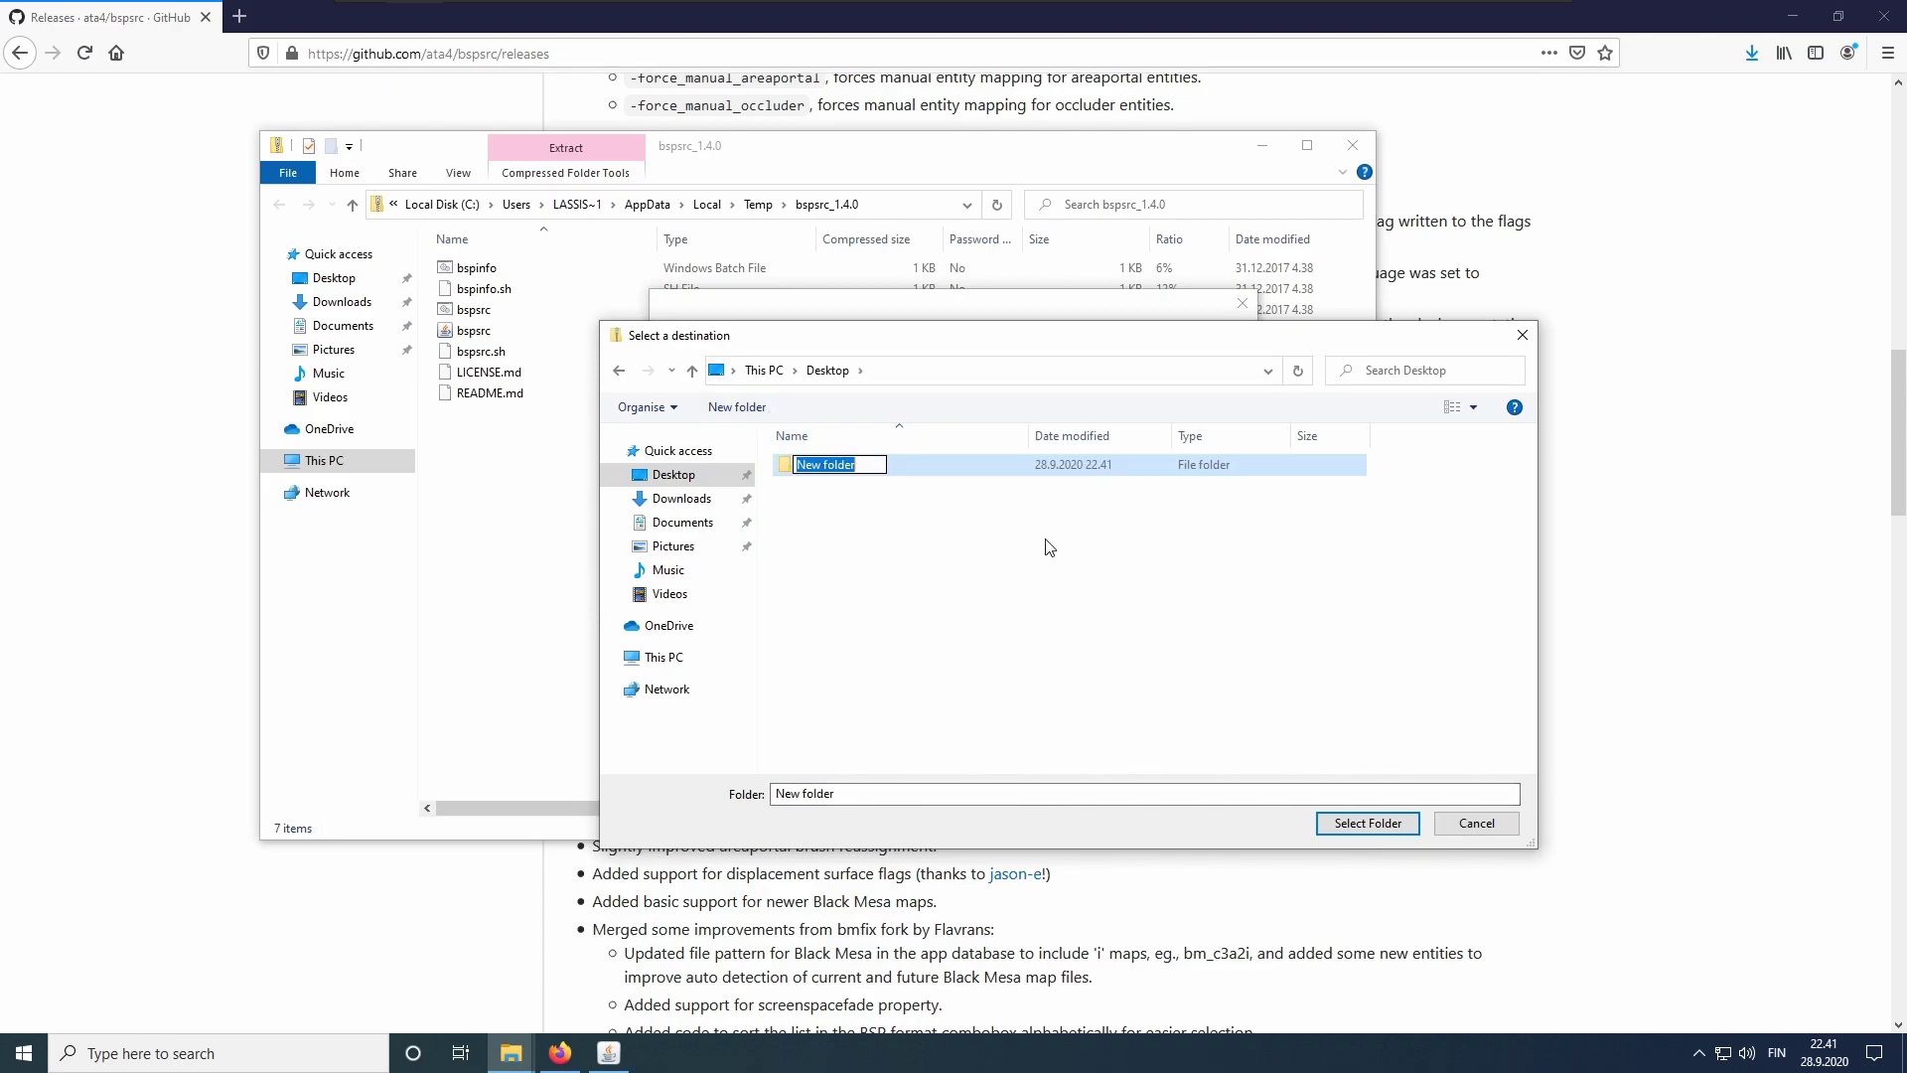
type("bspsrc")
key("Return")
key("Return")
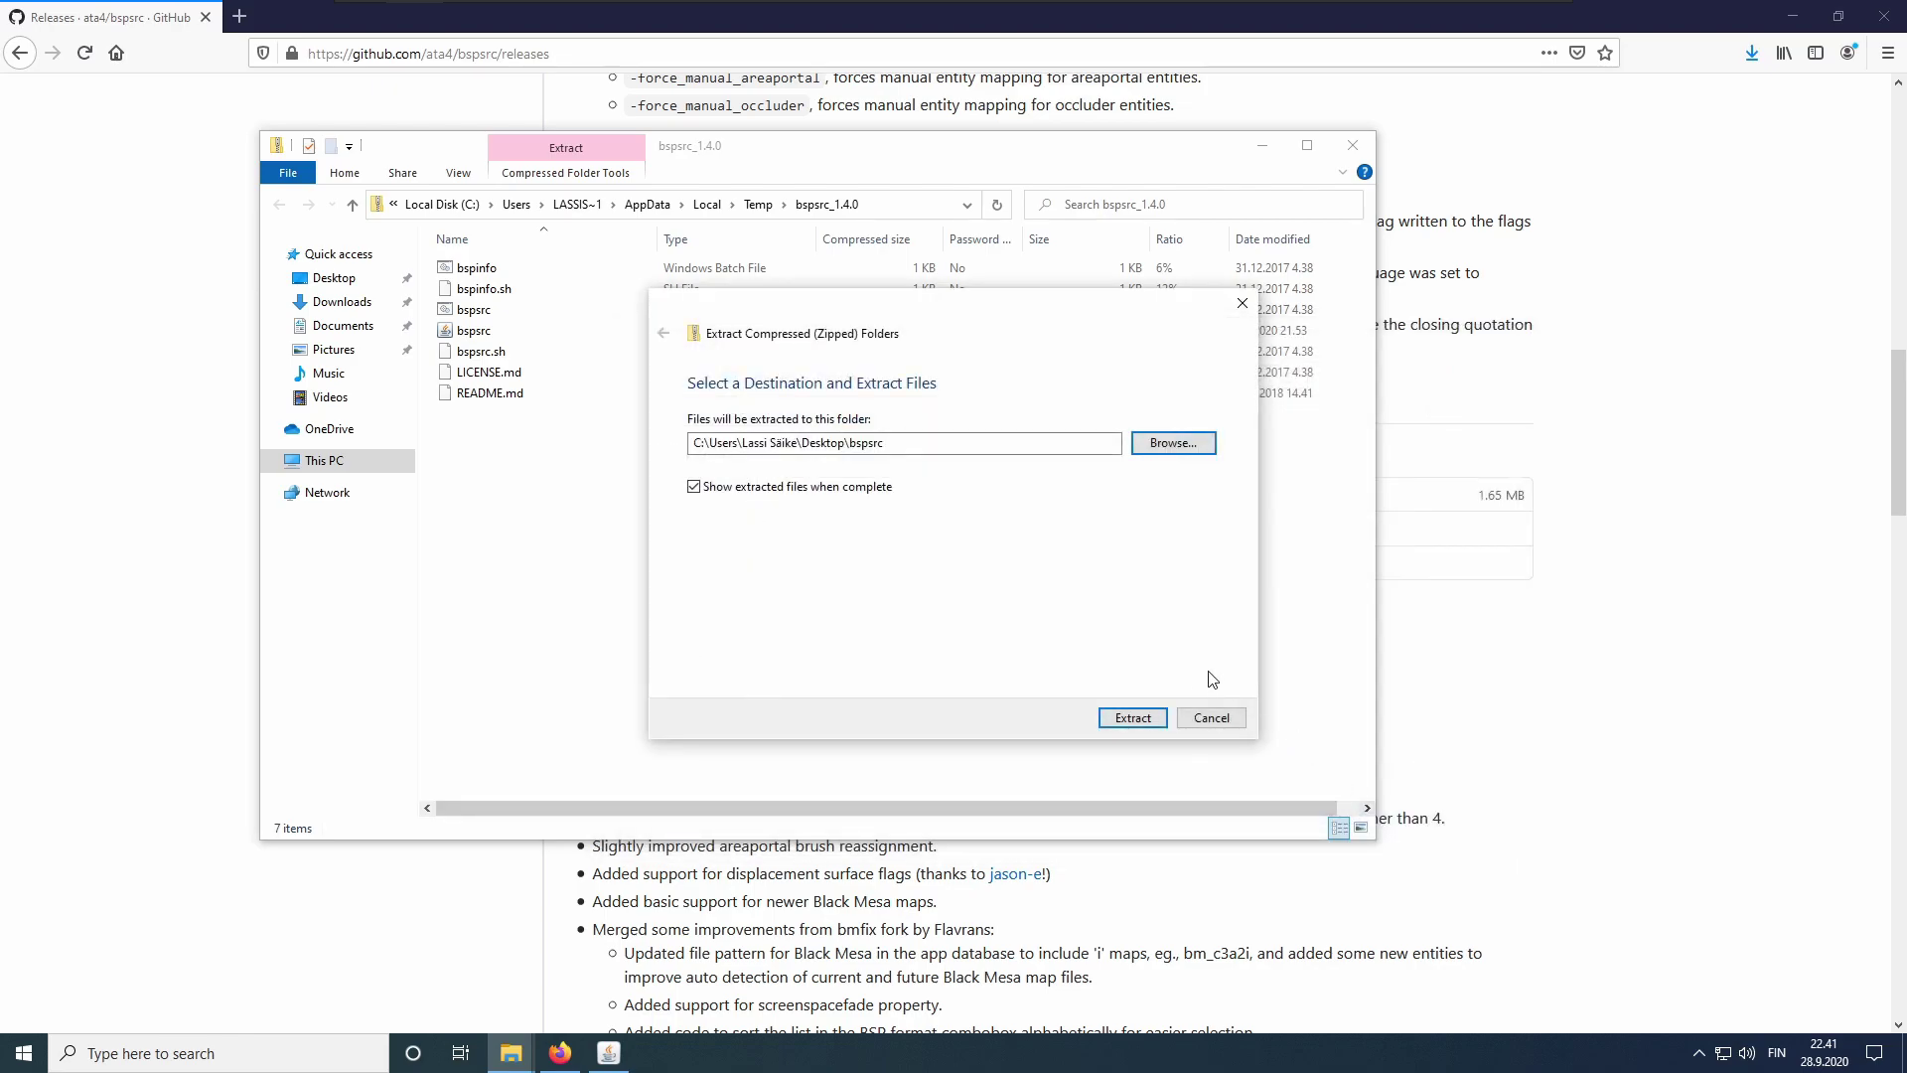
left_click(1143, 713)
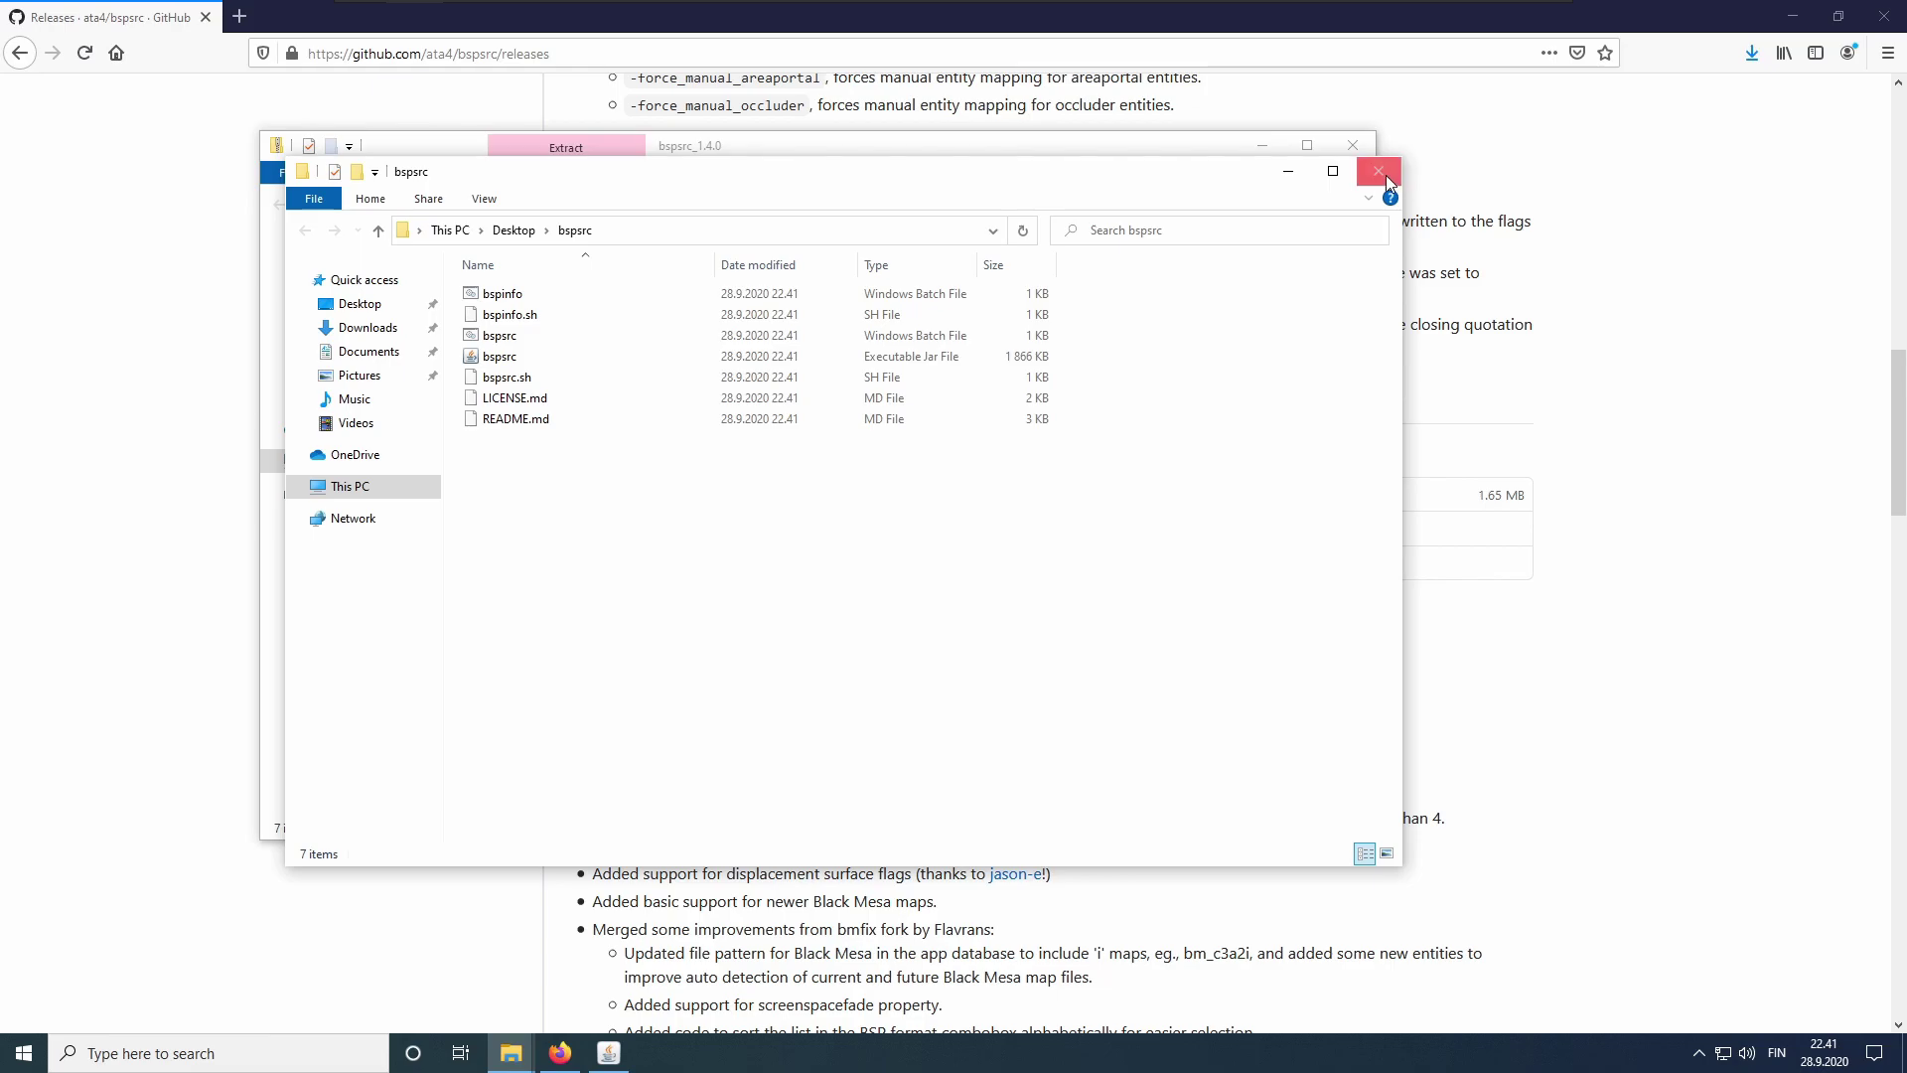
left_click(1386, 175)
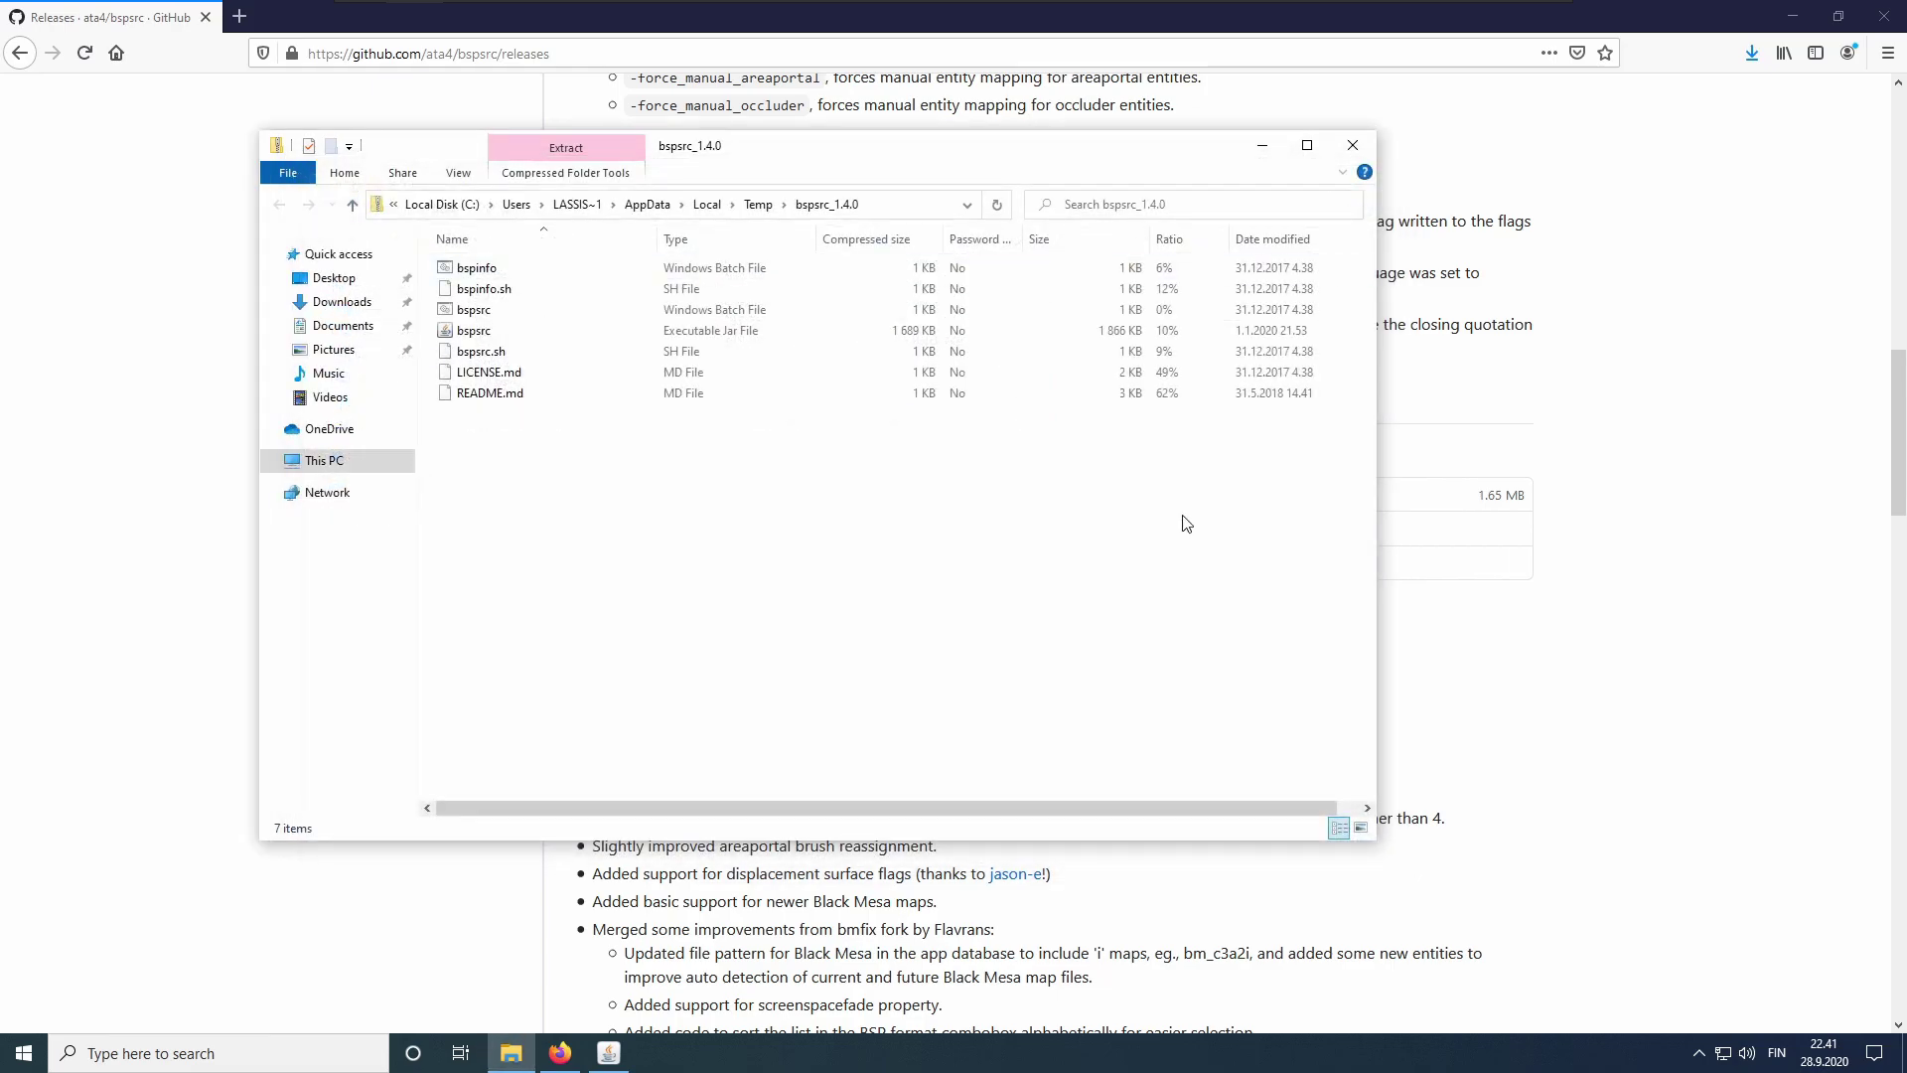
left_click(1357, 147)
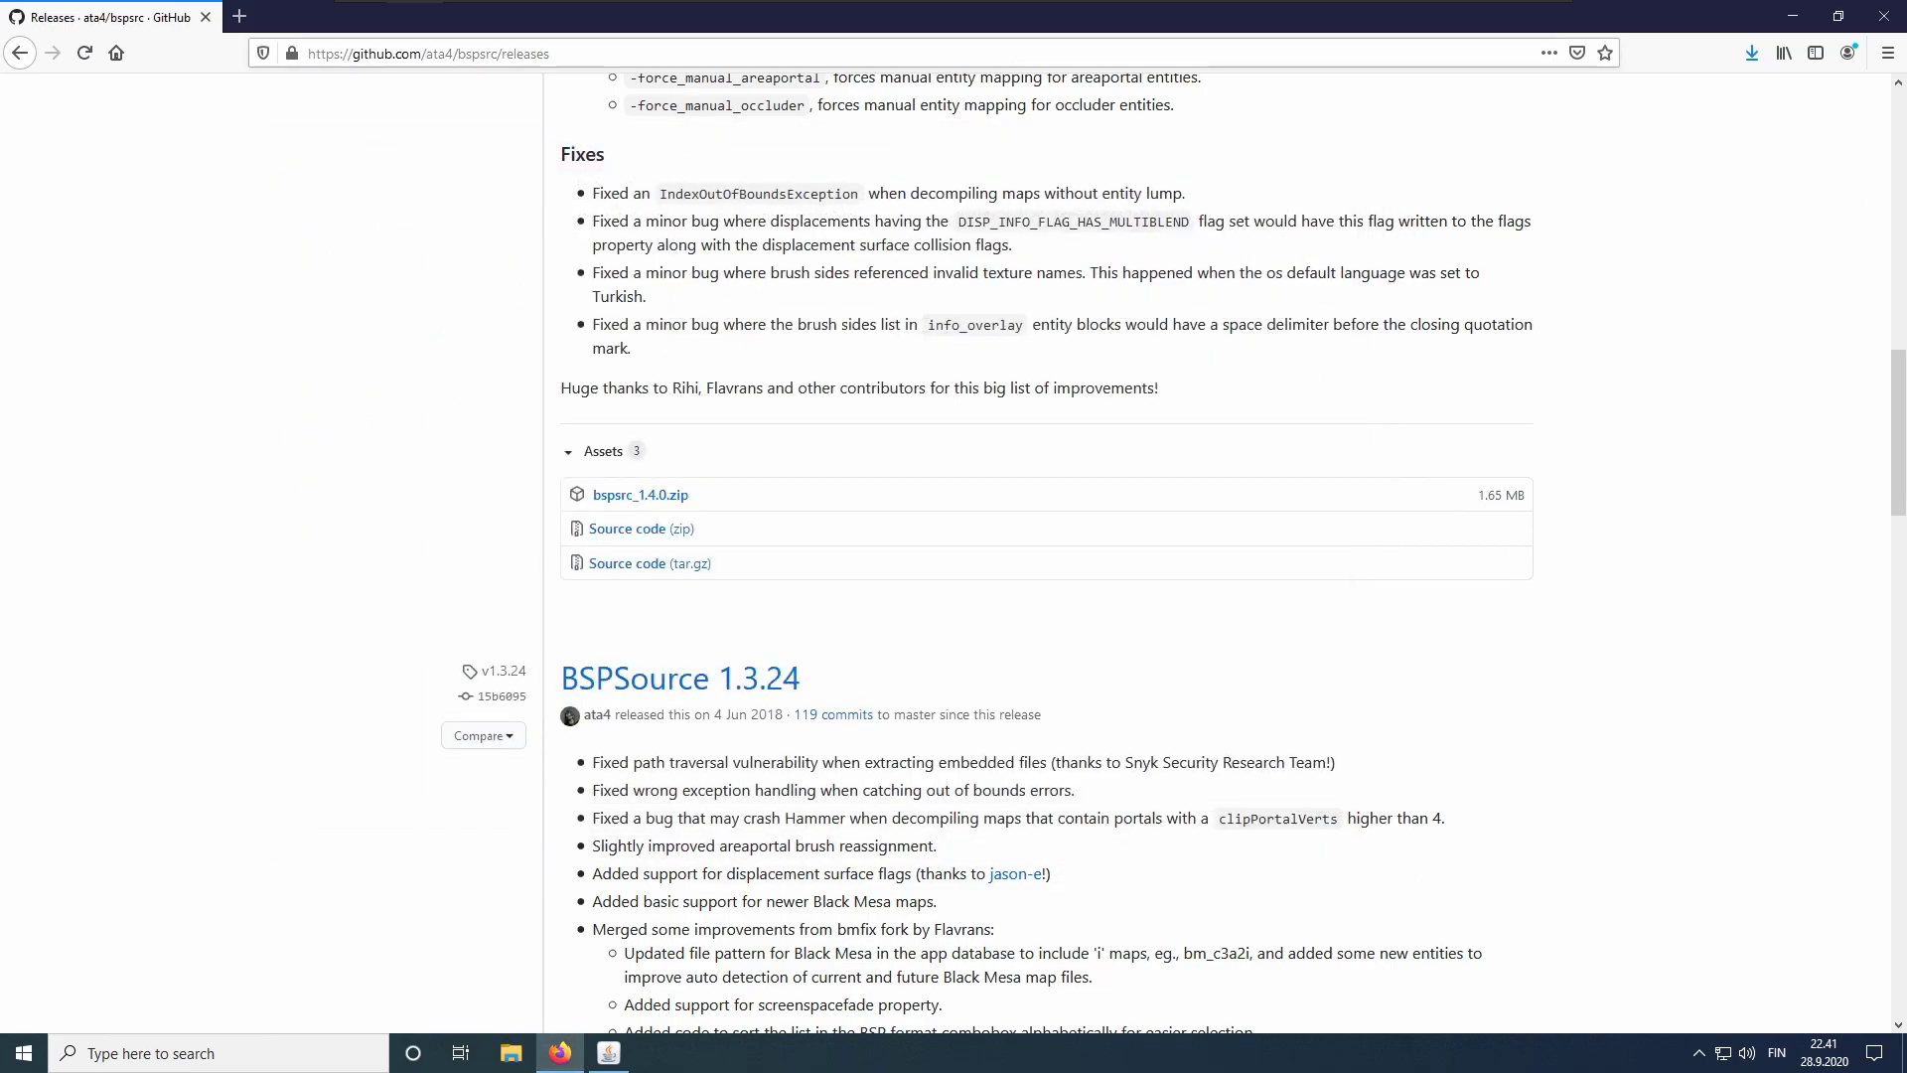
Load steamreview.org/BlenderSourceTools and download blender_source_tools_3.1.0.zip.
key("ctrl+l")
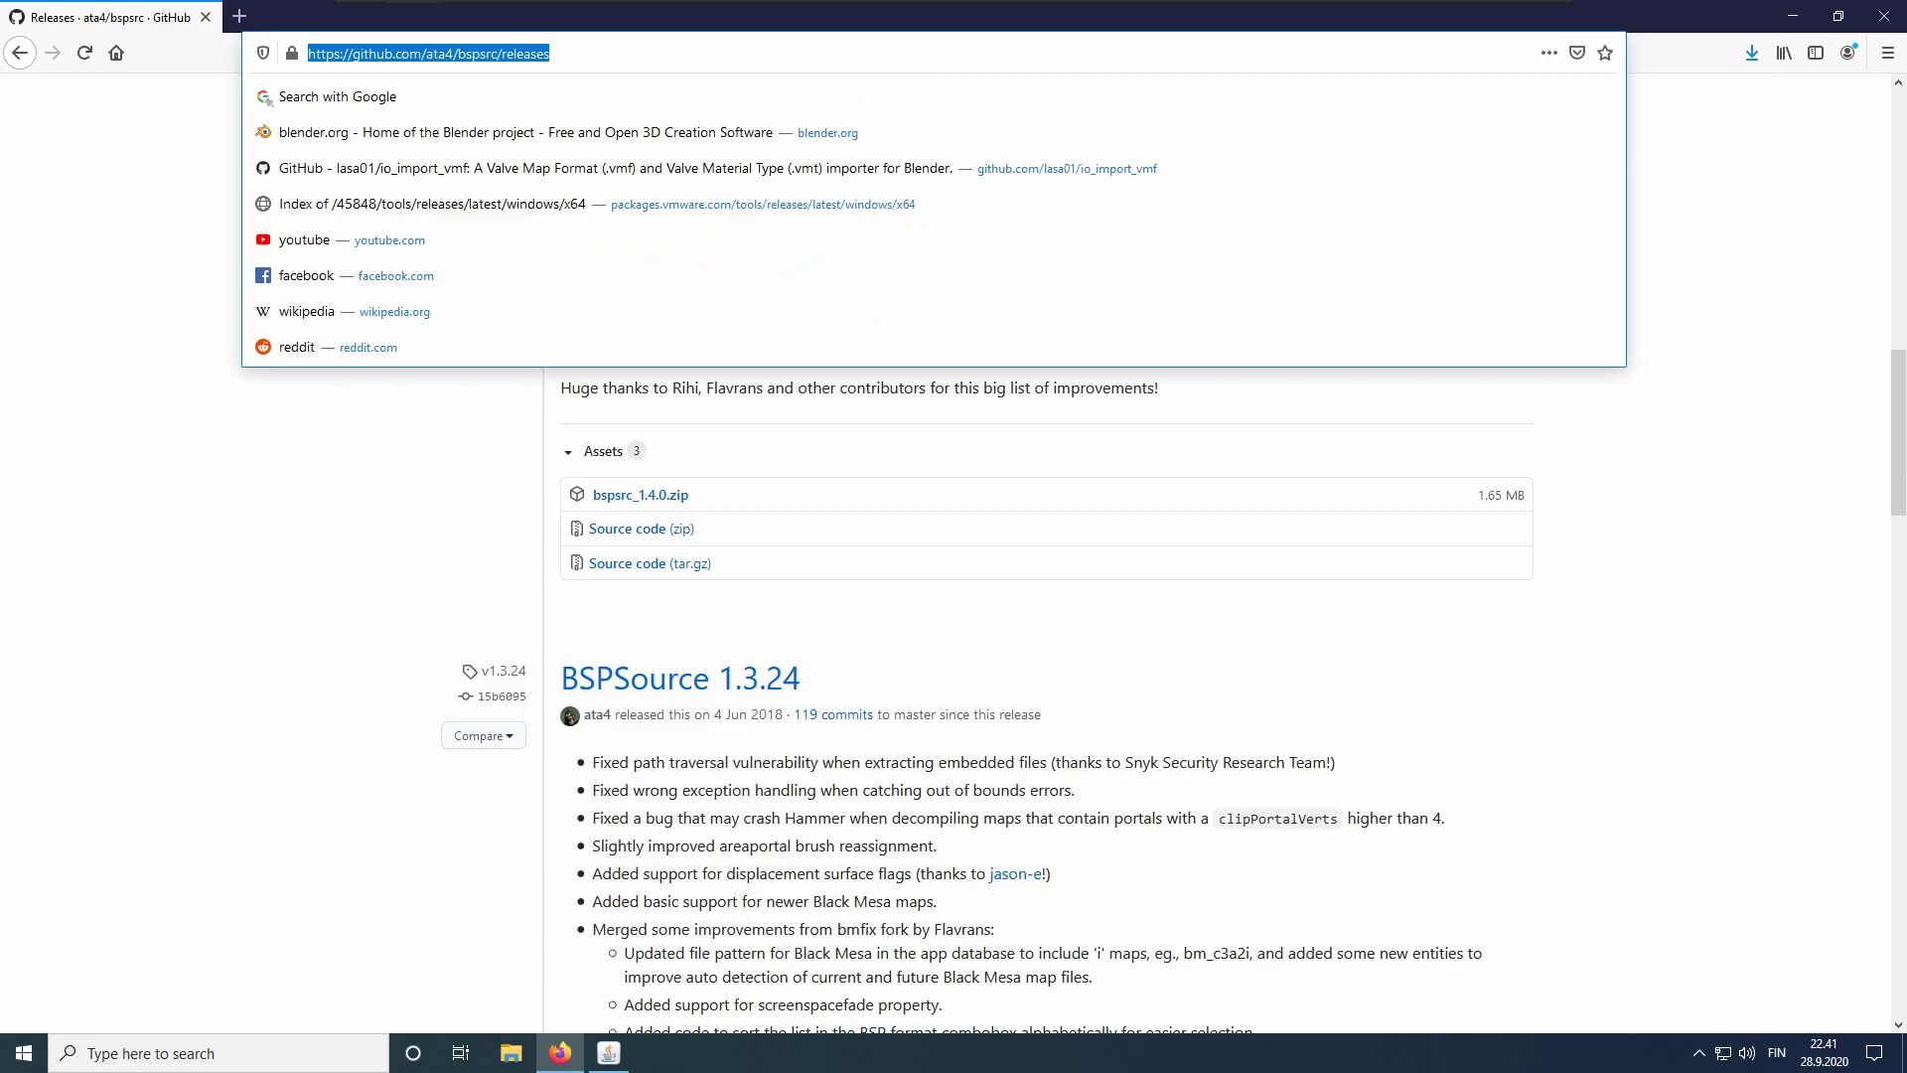
type("steamreview.or")
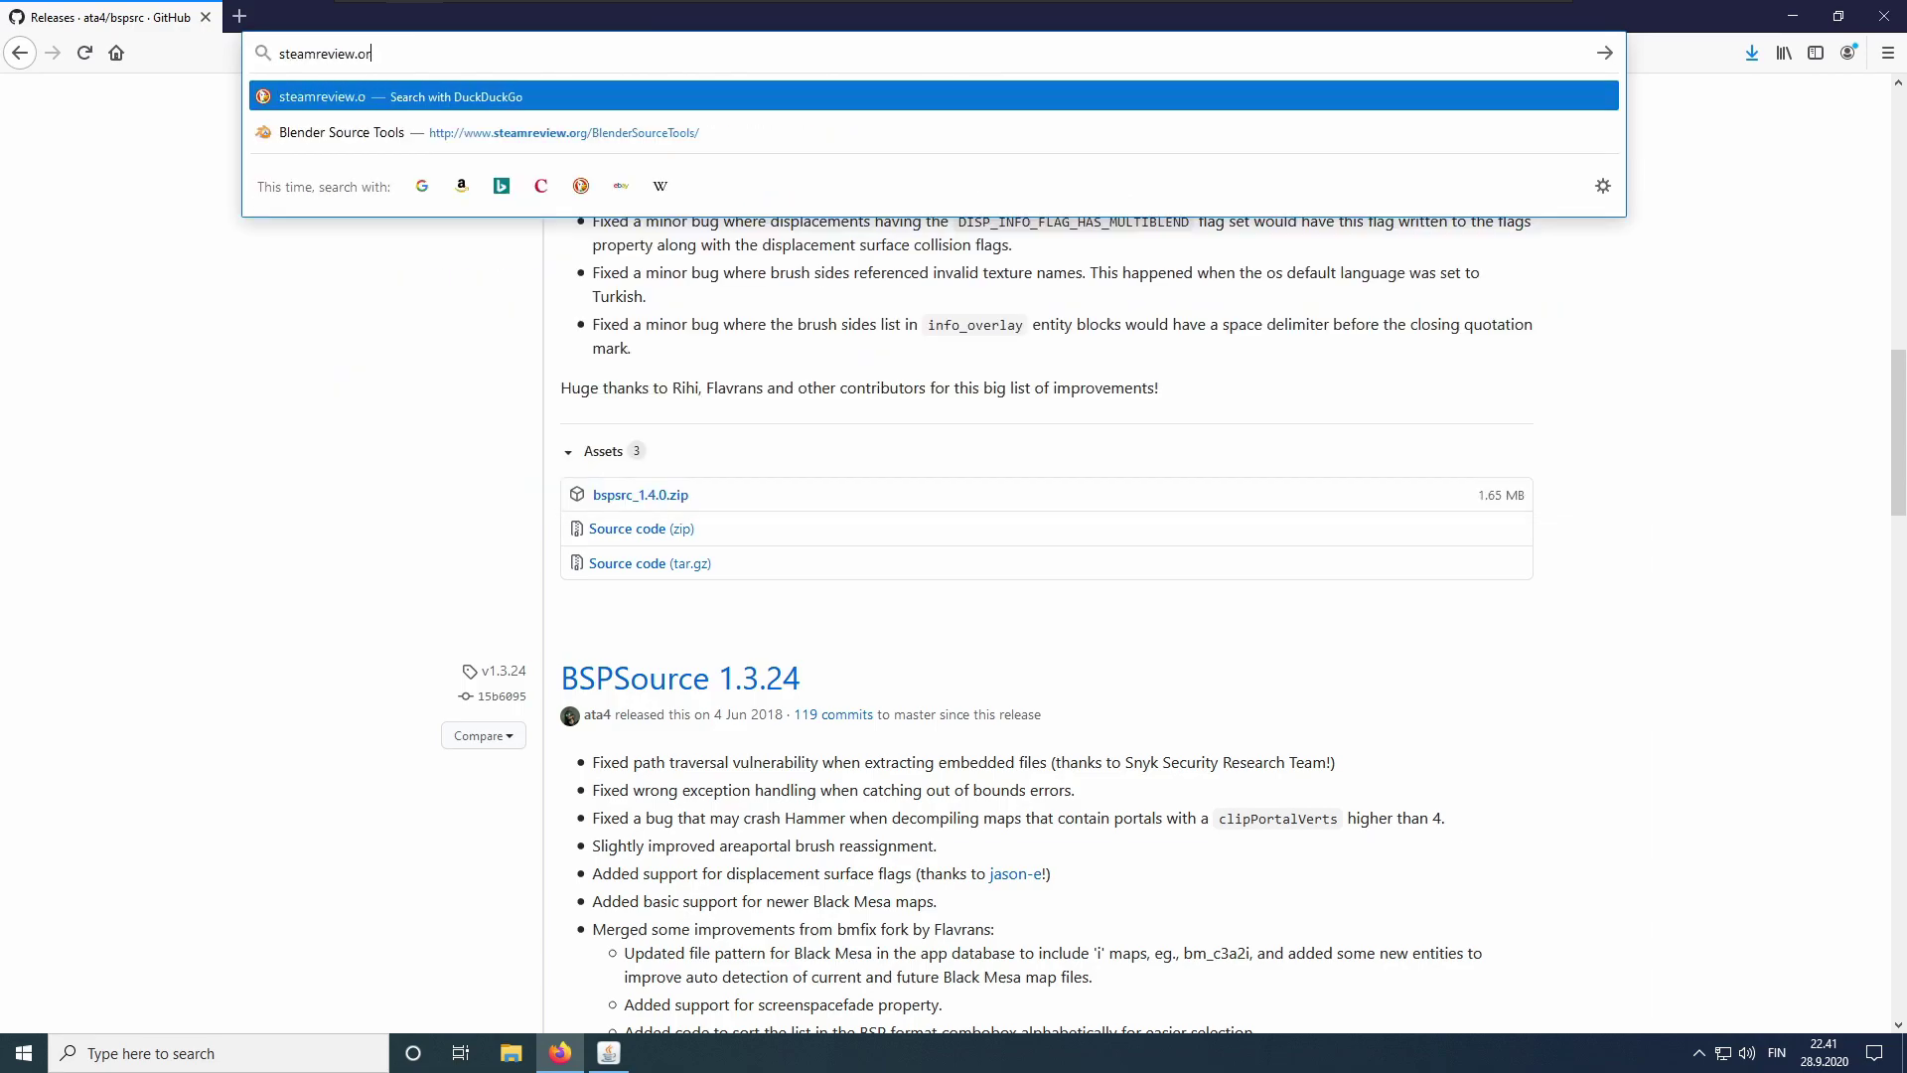
type("g/BlenderSourceTR")
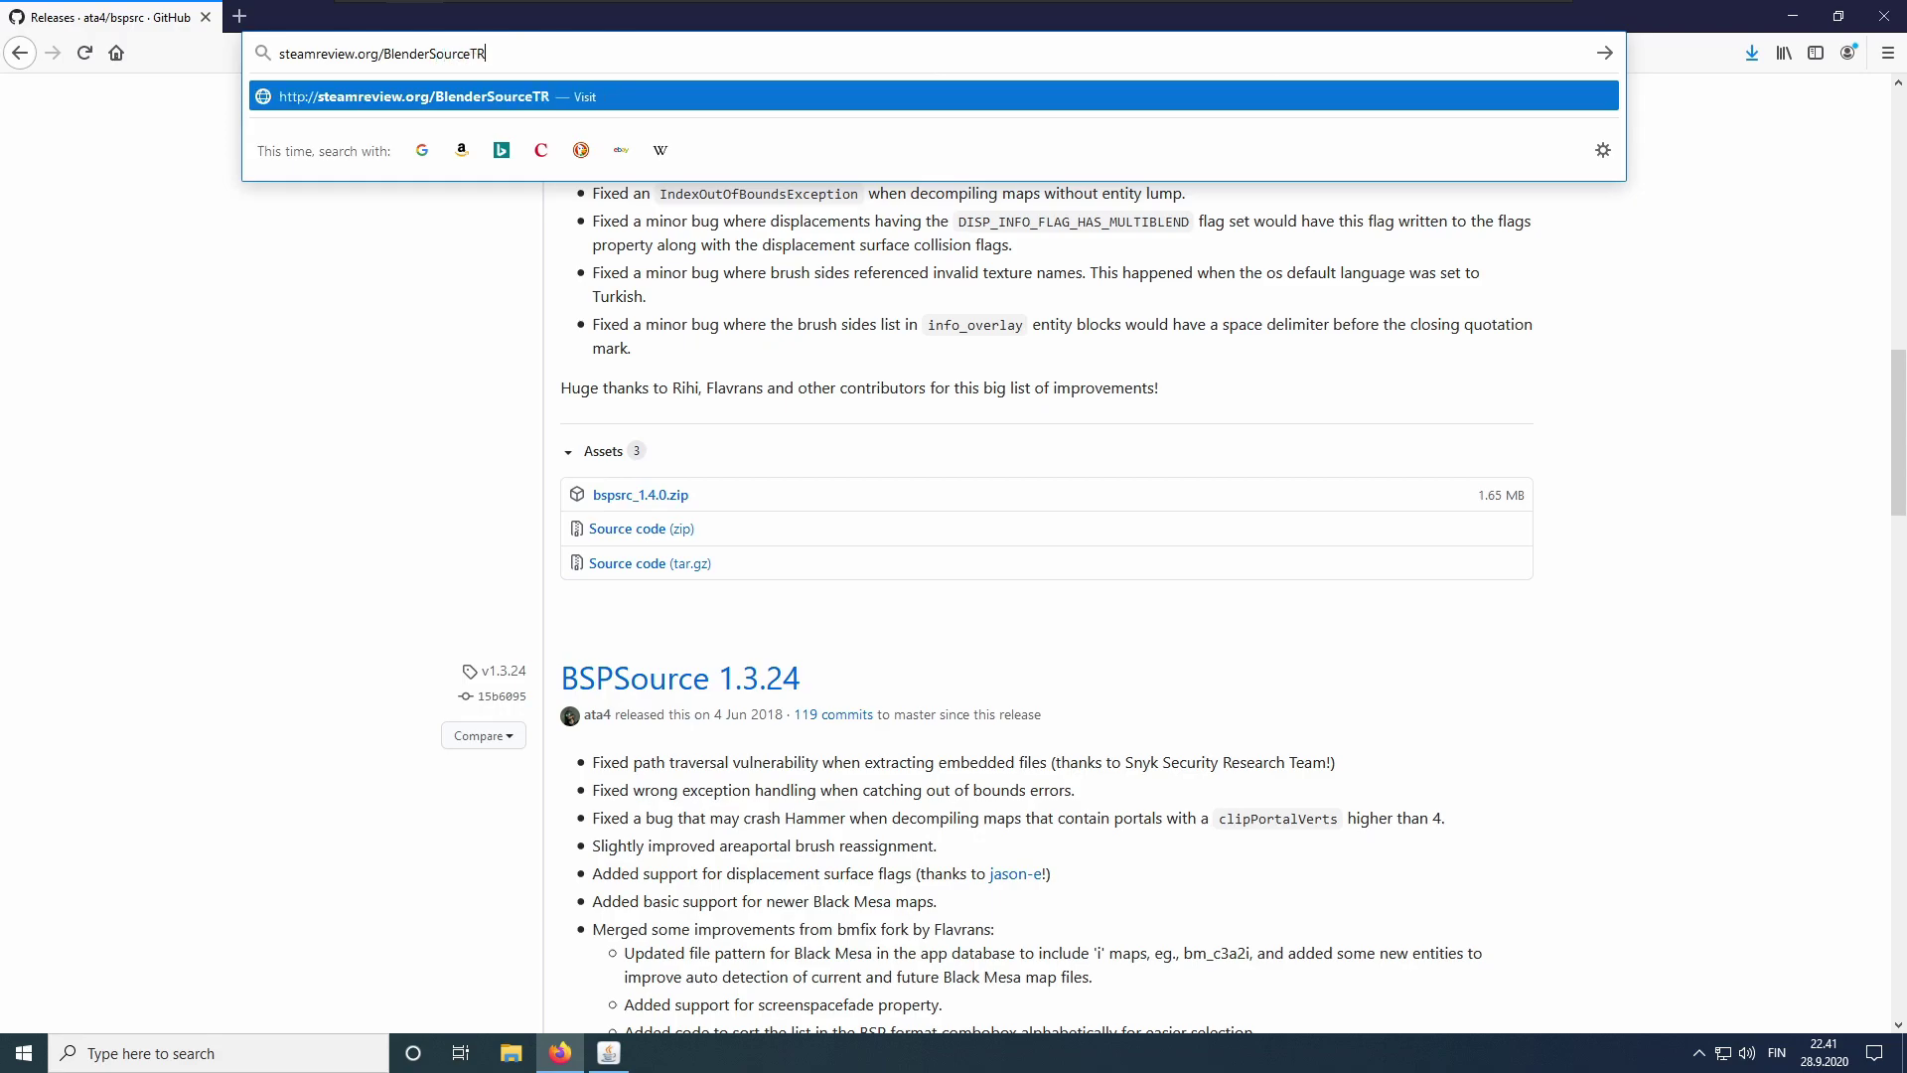
key("BackSpace")
type("ools")
key("Return")
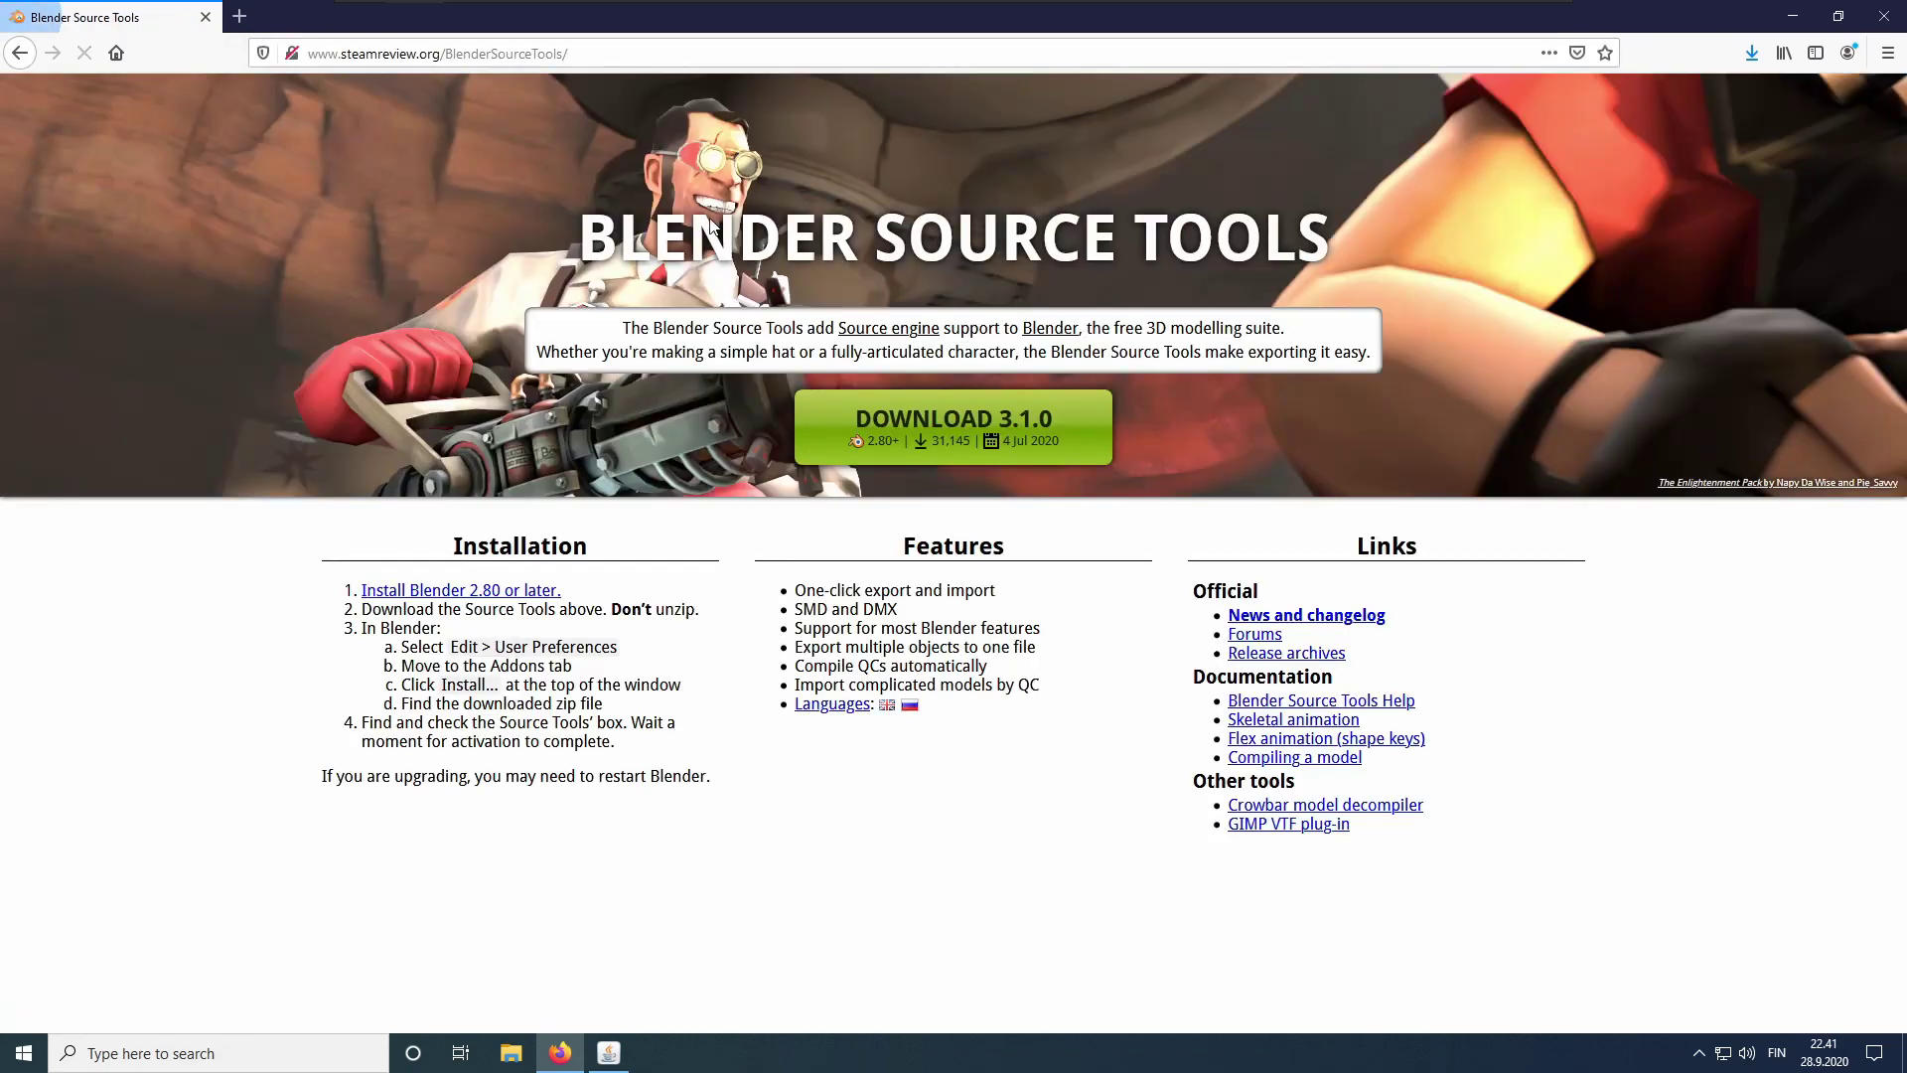
left_click(959, 445)
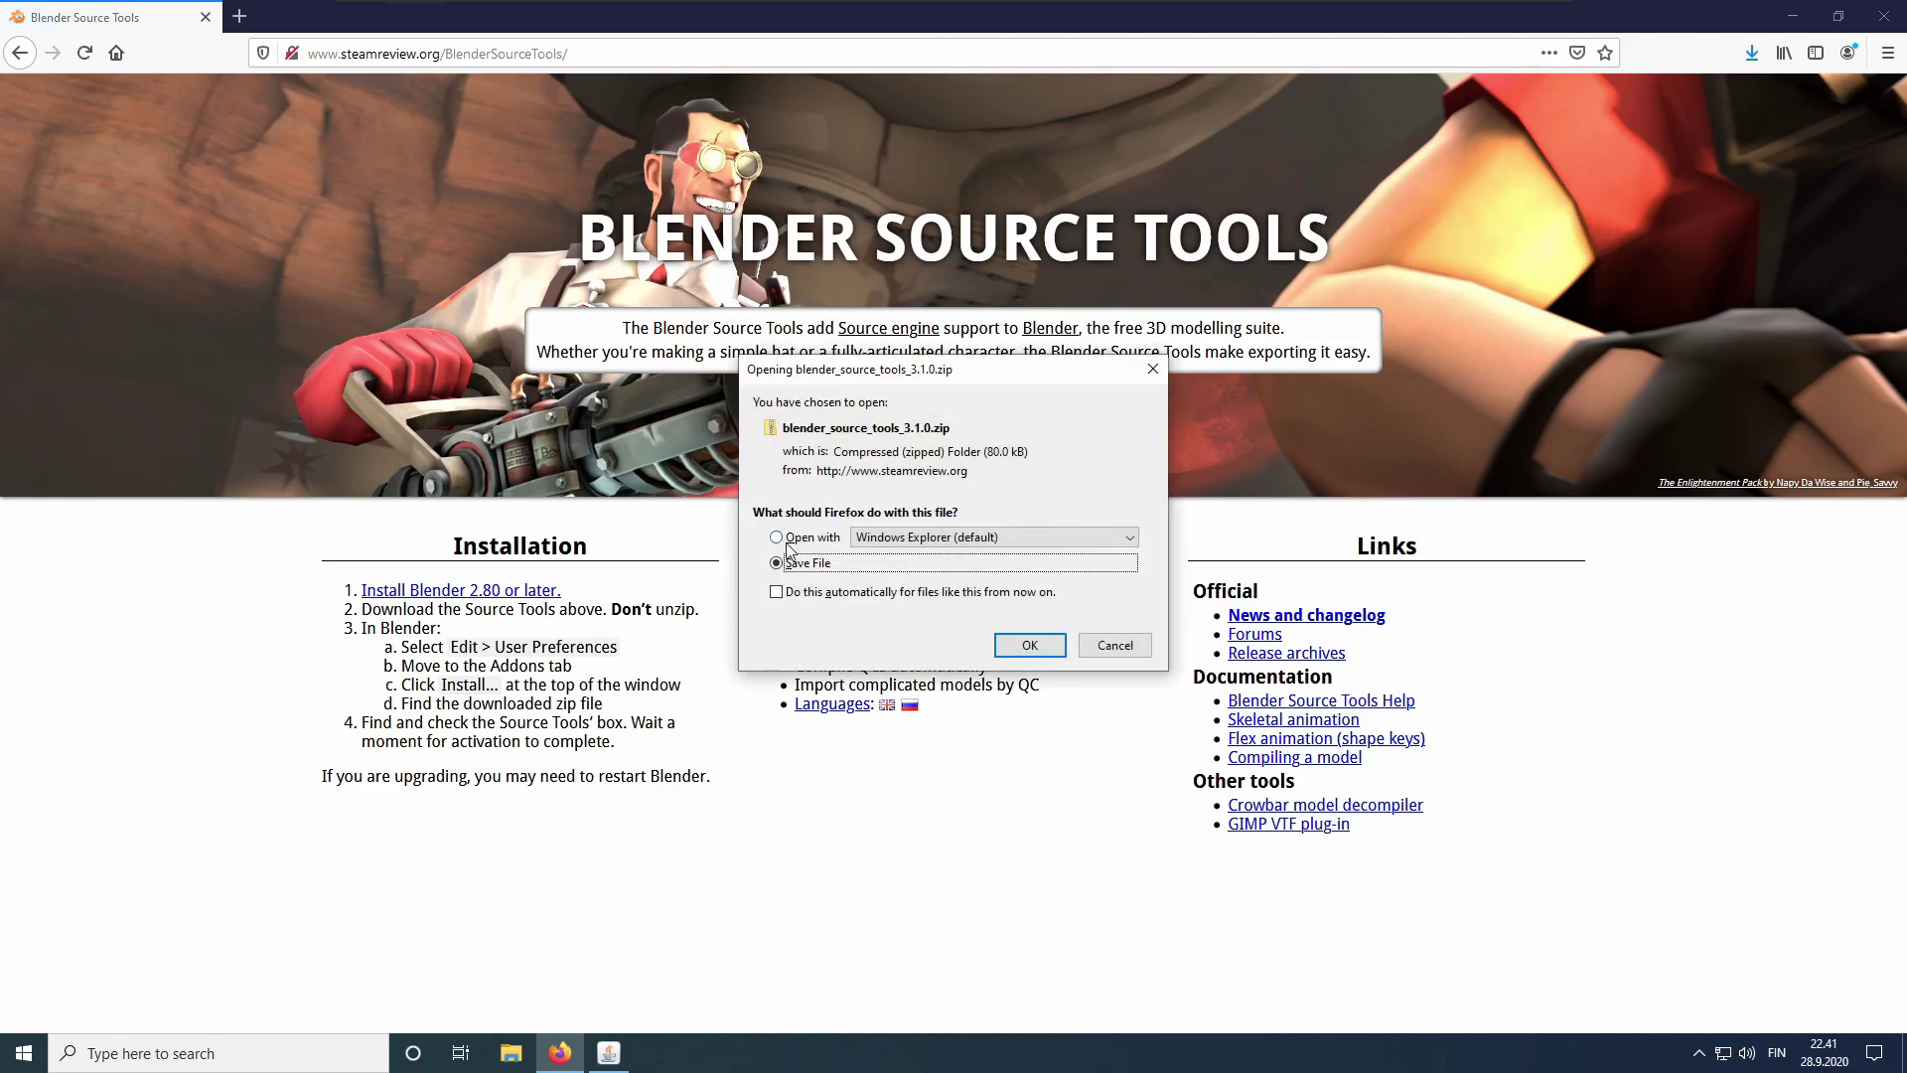
Save the Source Tools zip and go to github.com/lasa01/io_import_vmf.
left_click(1029, 645)
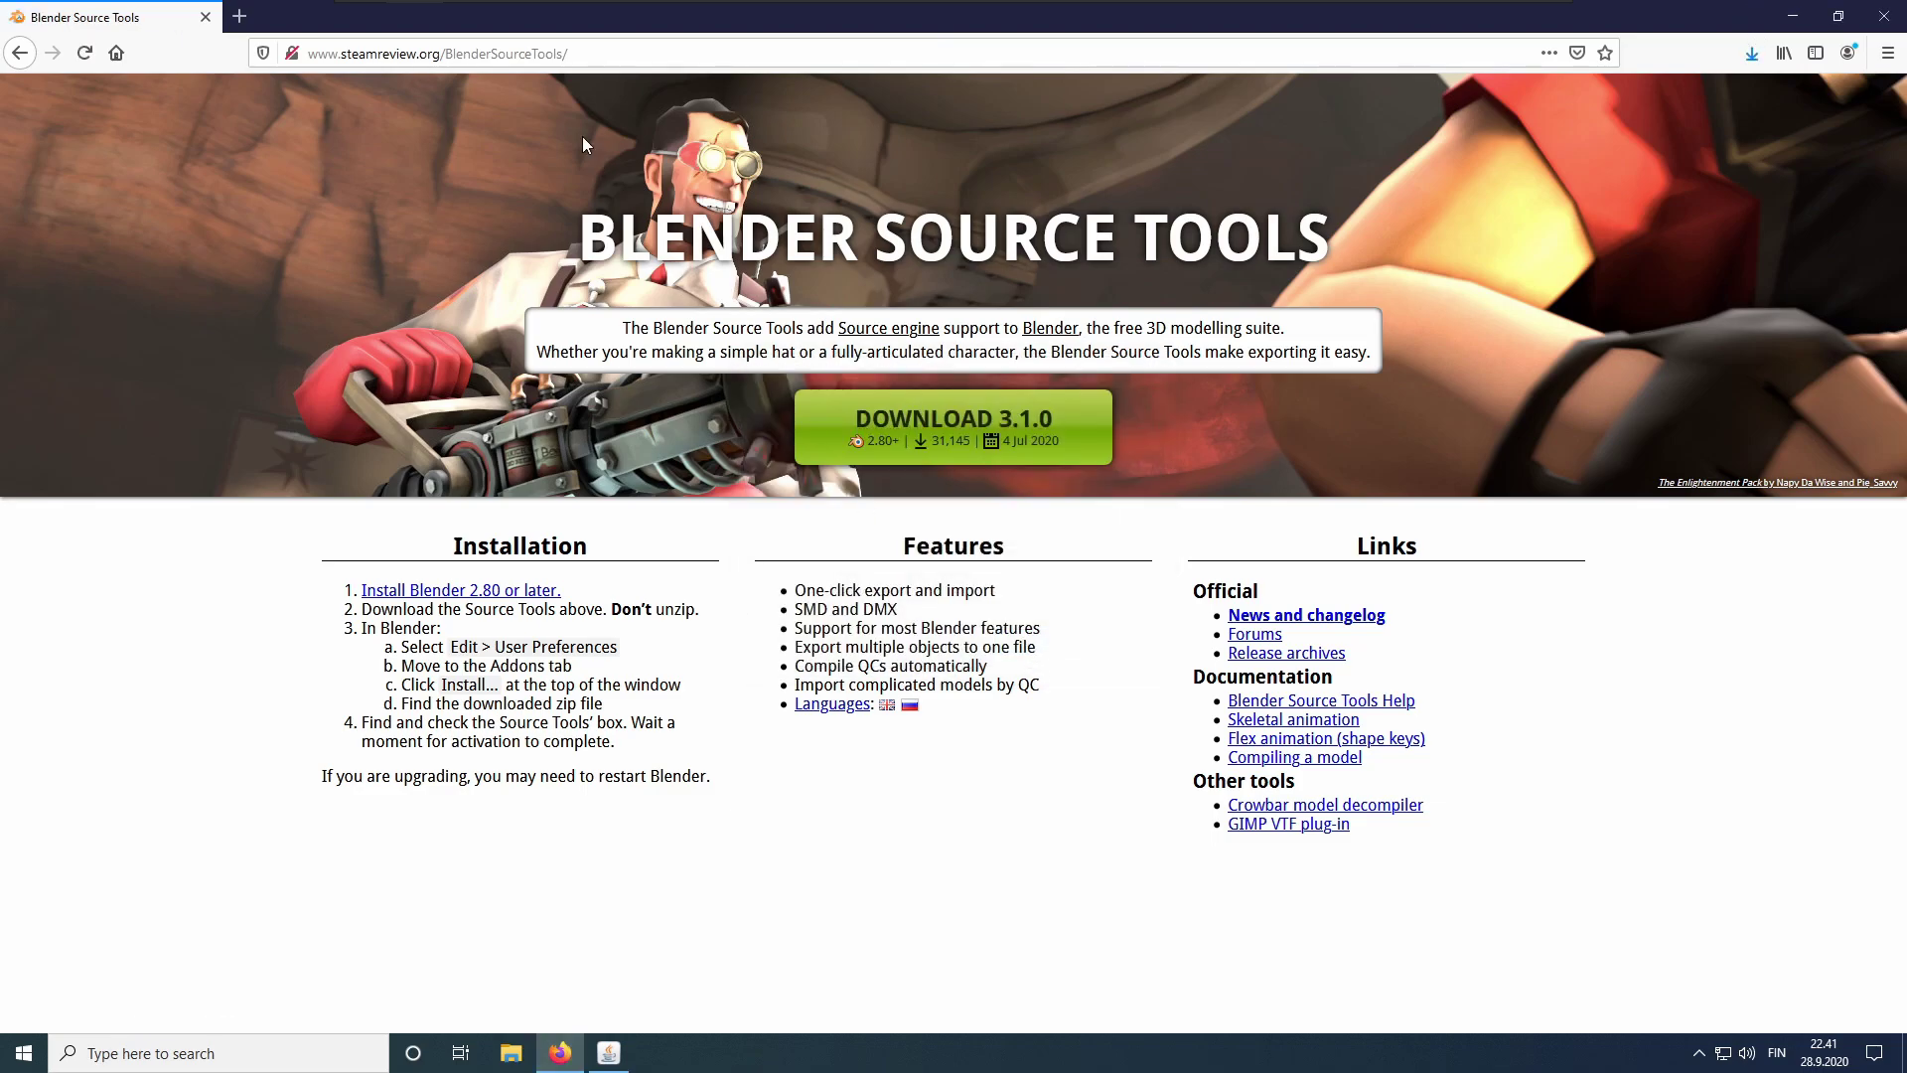
left_click(533, 53)
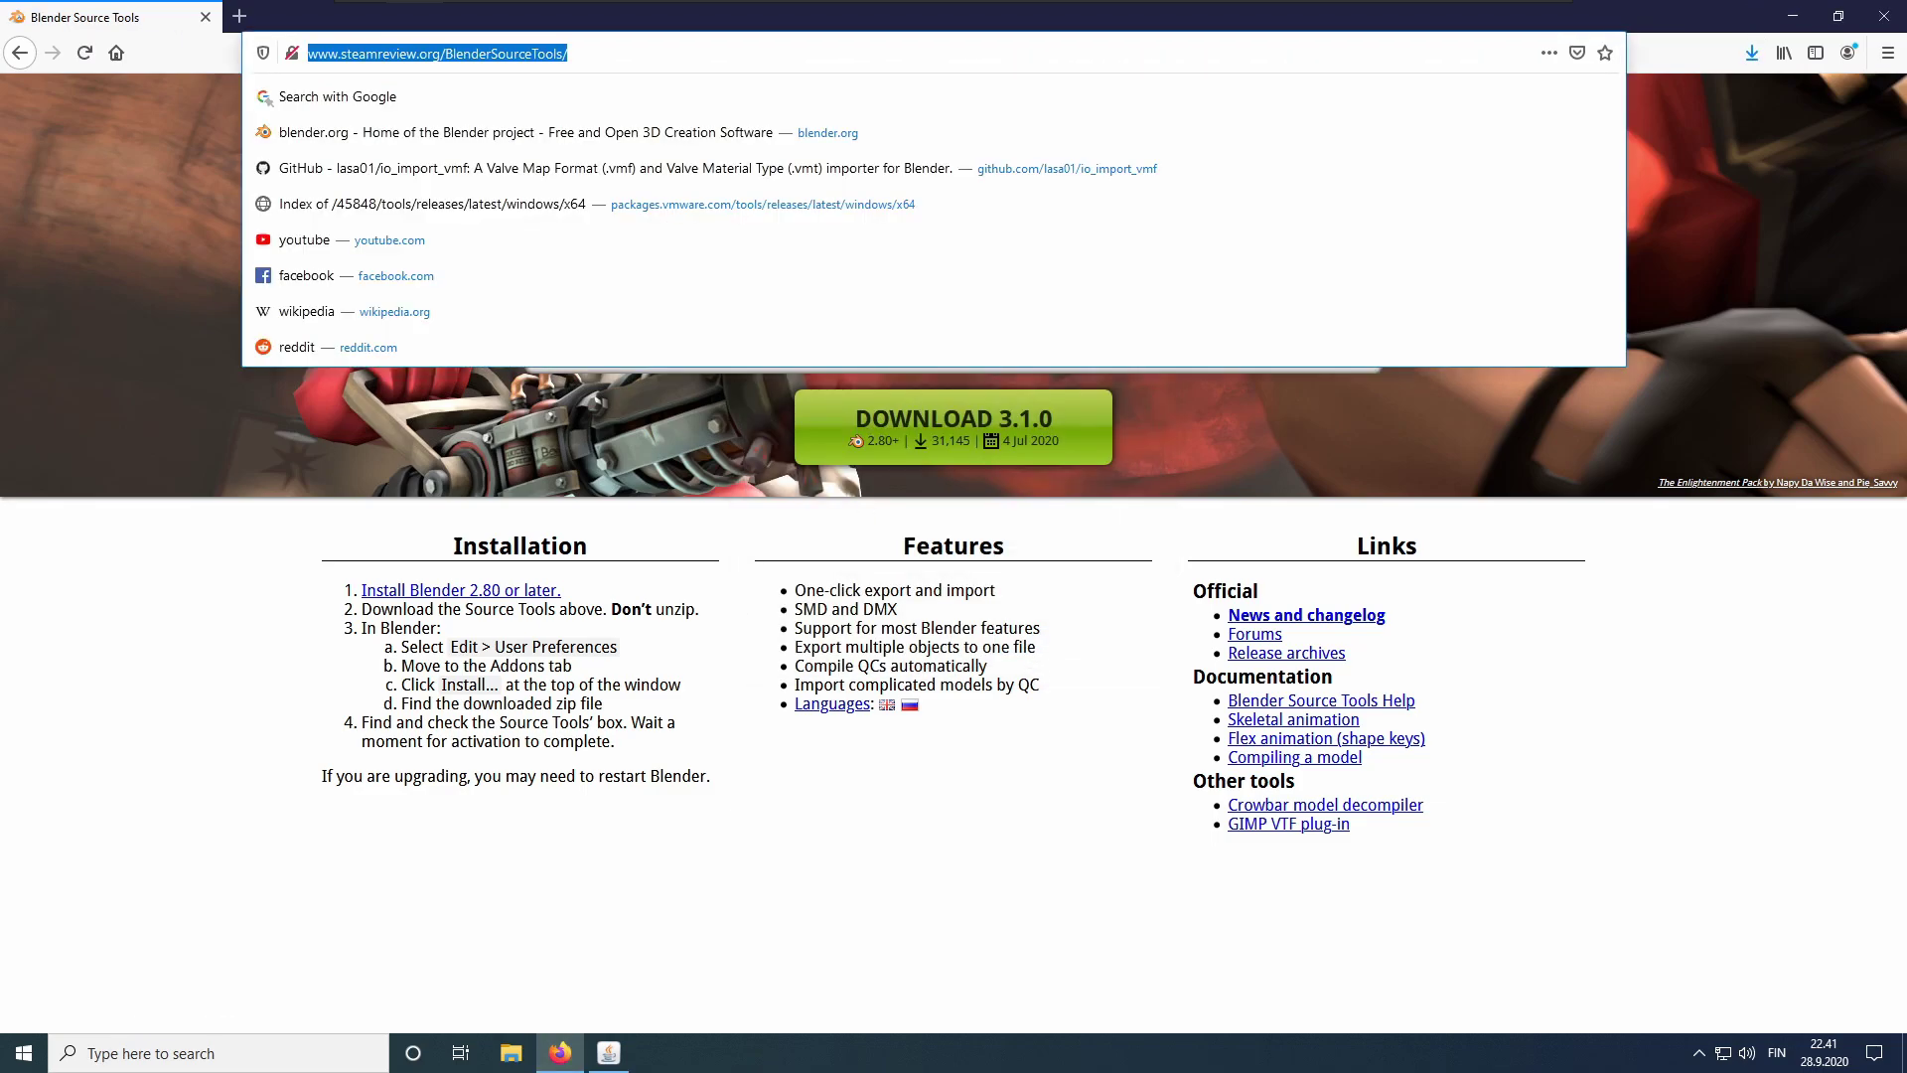
type("github.com/lasa01/io:")
key("BackSpace")
type("_import_vmf")
key("Return")
Save io_import_vmf.zip from the releases page, verify both downloads, and close Firefox.
scroll(953, 556, "down", 3)
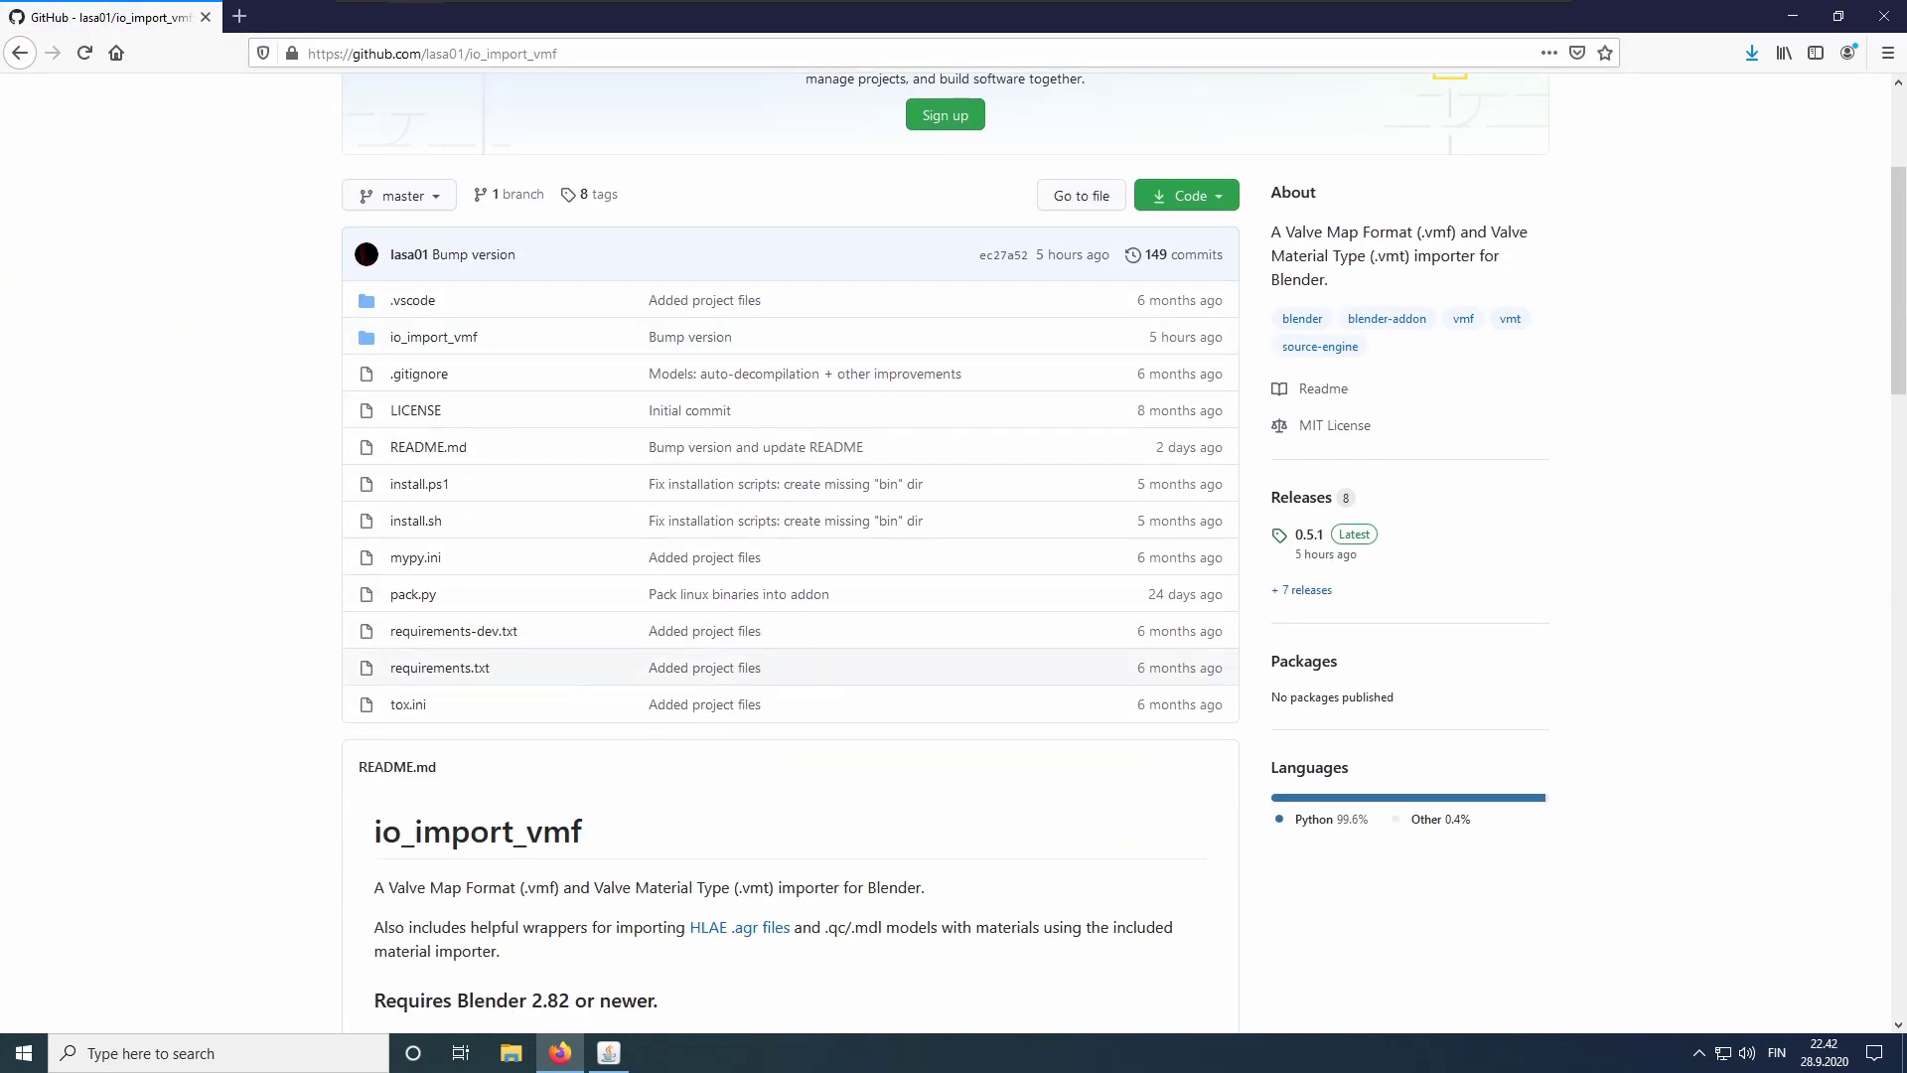
left_click(1309, 499)
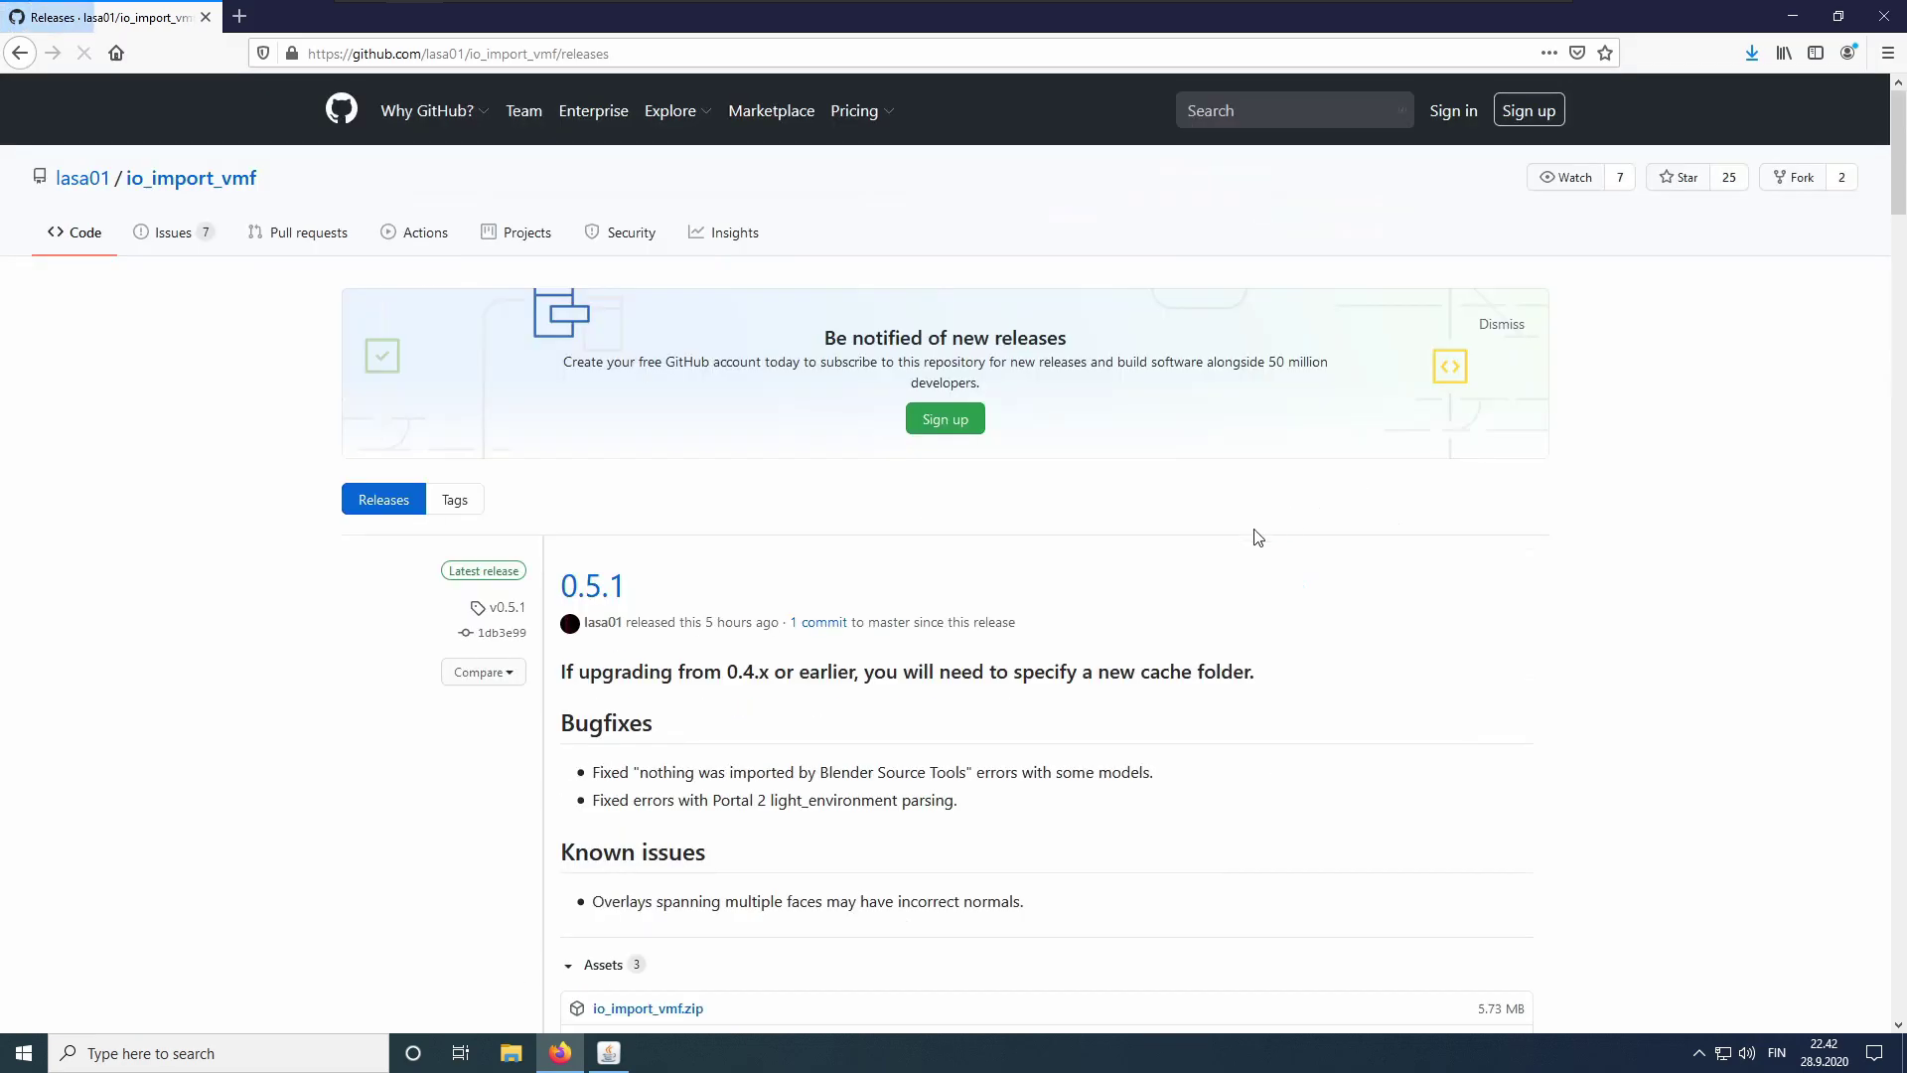
scroll(755, 616, "down", 4)
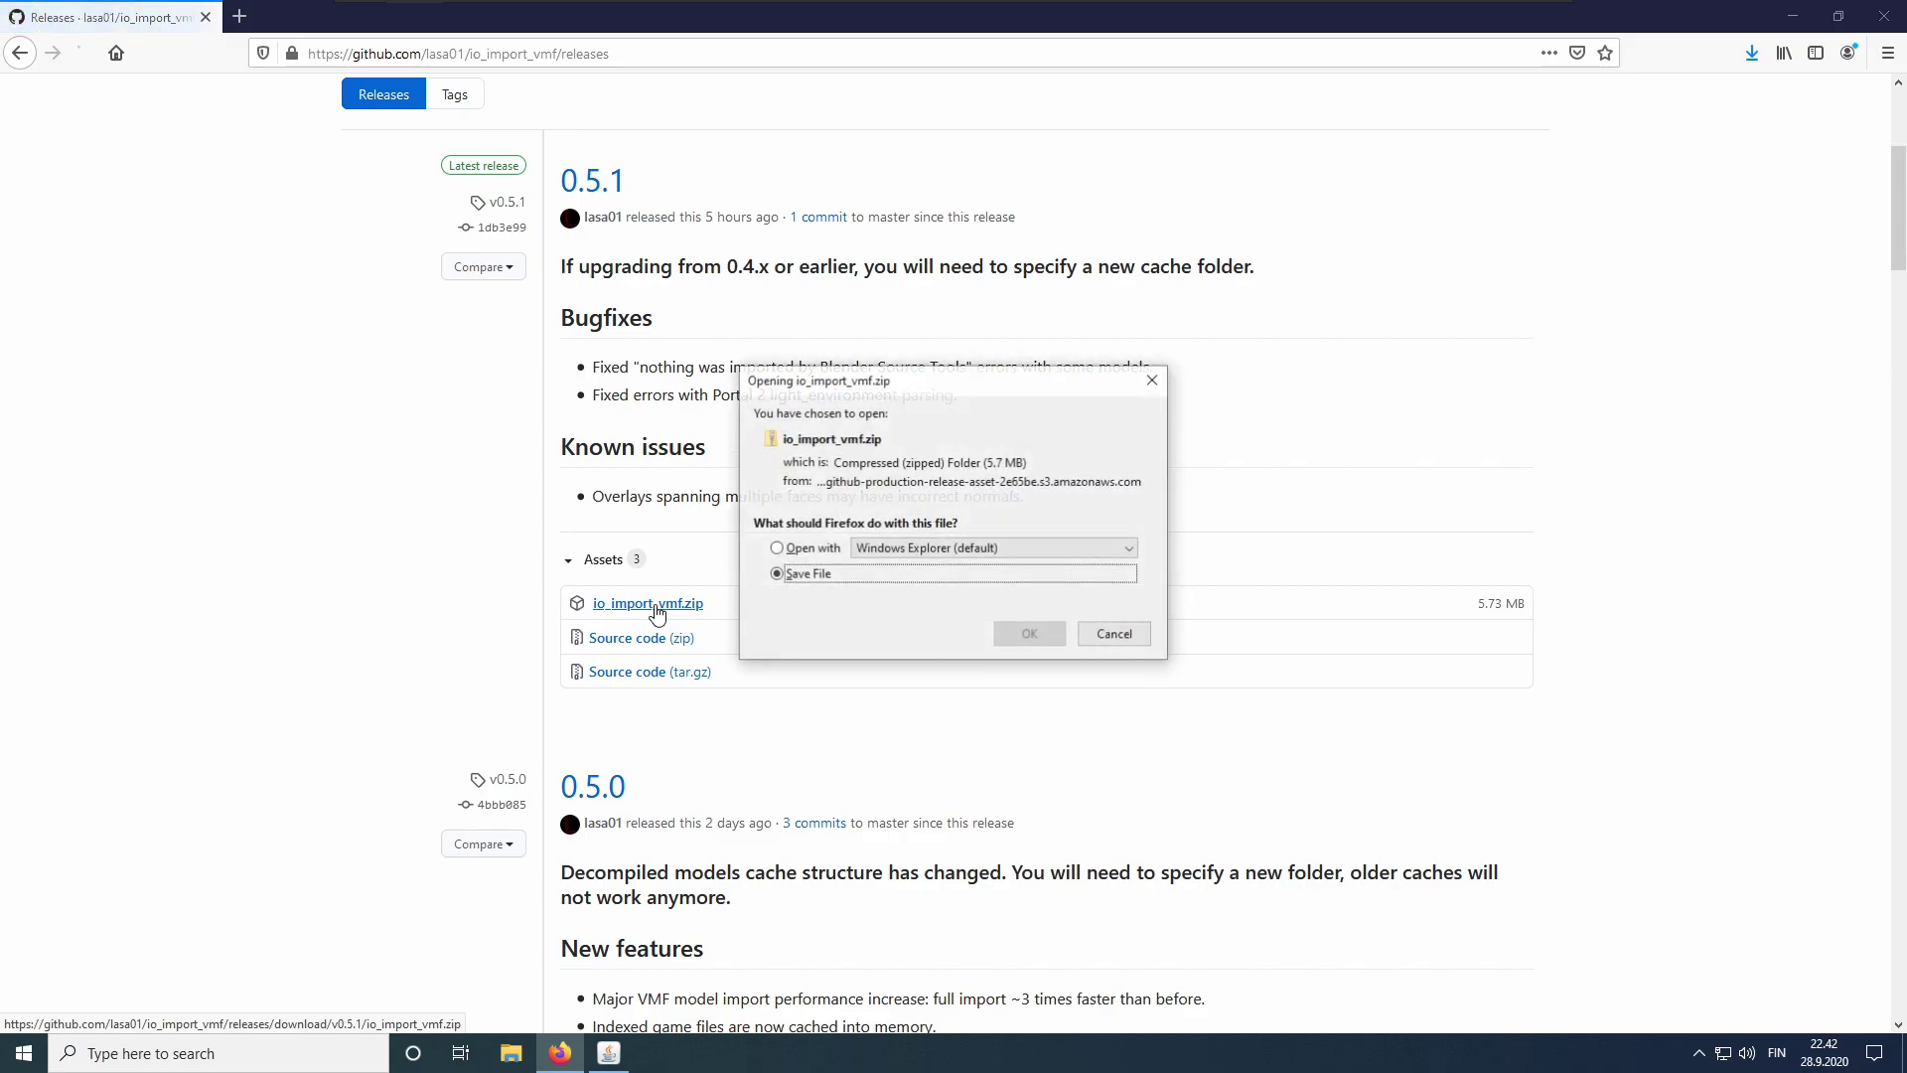
left_click(1030, 636)
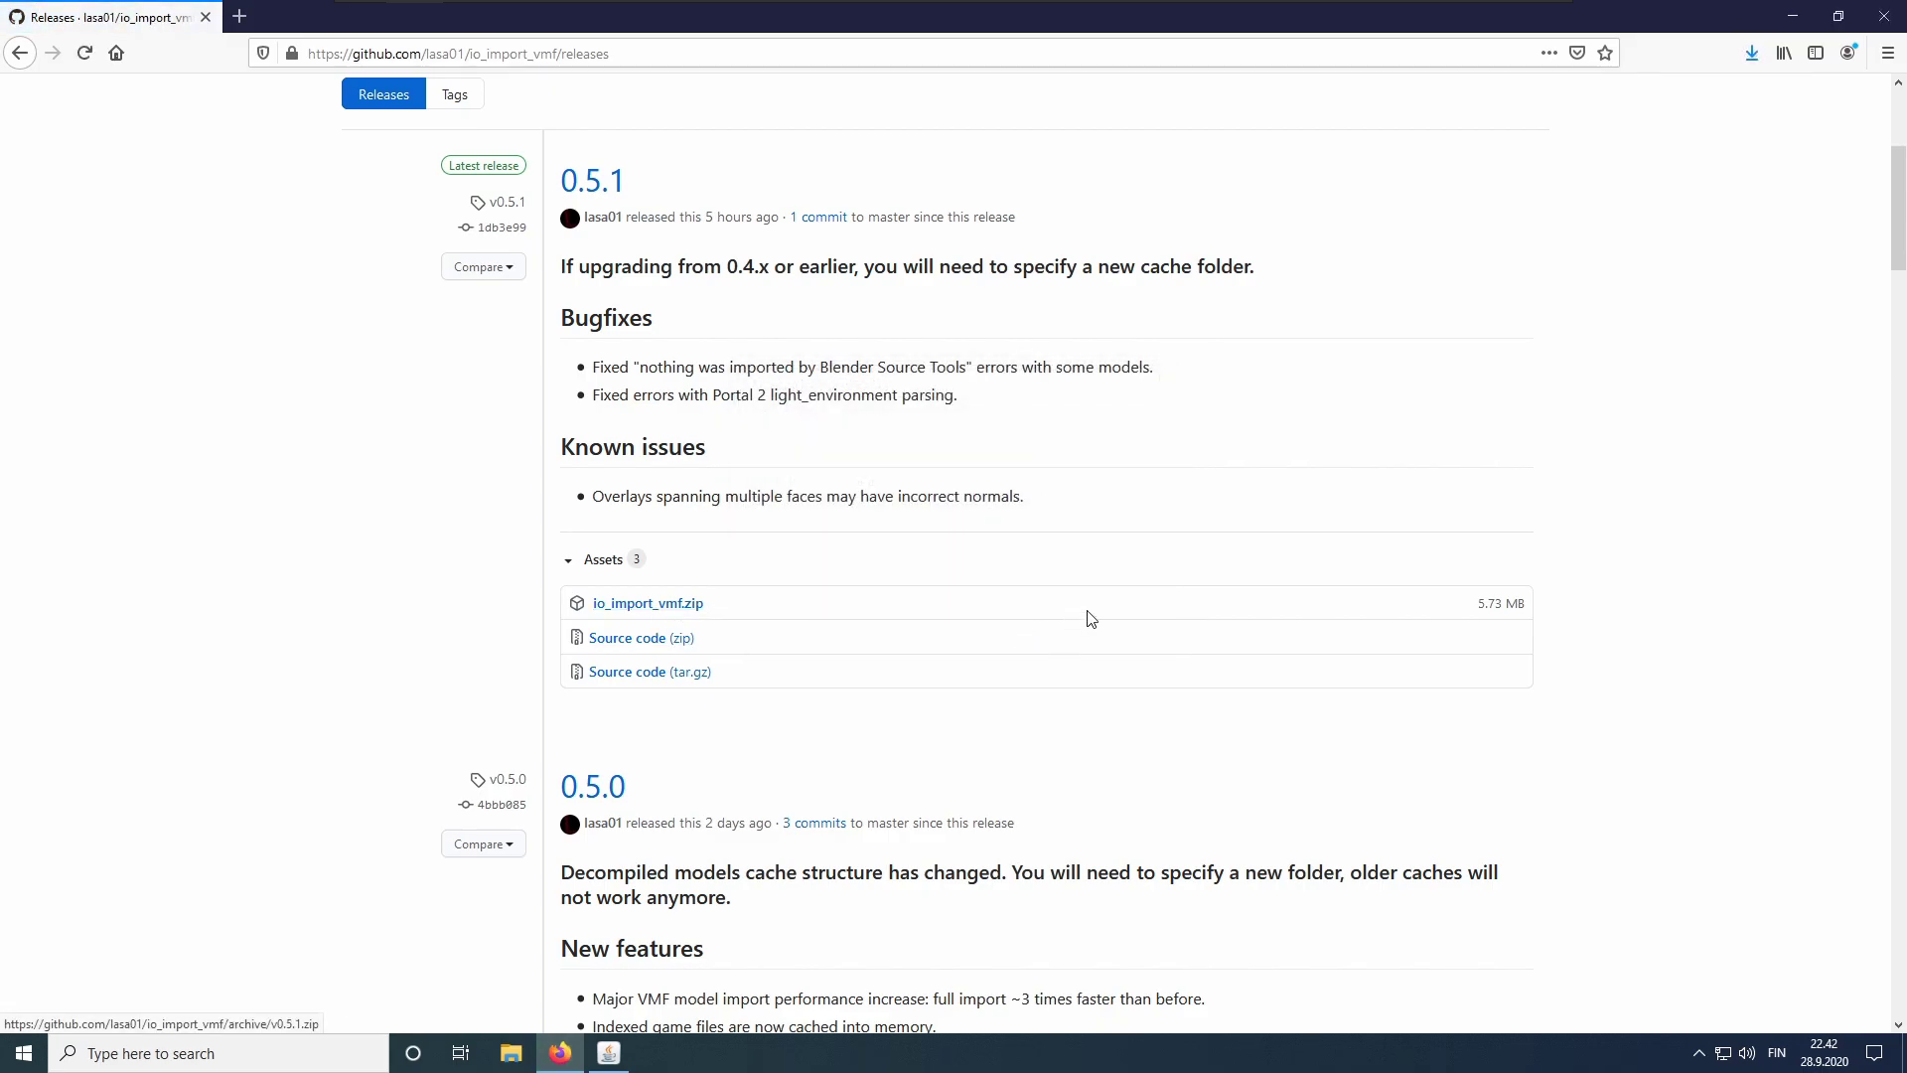
left_click(1753, 52)
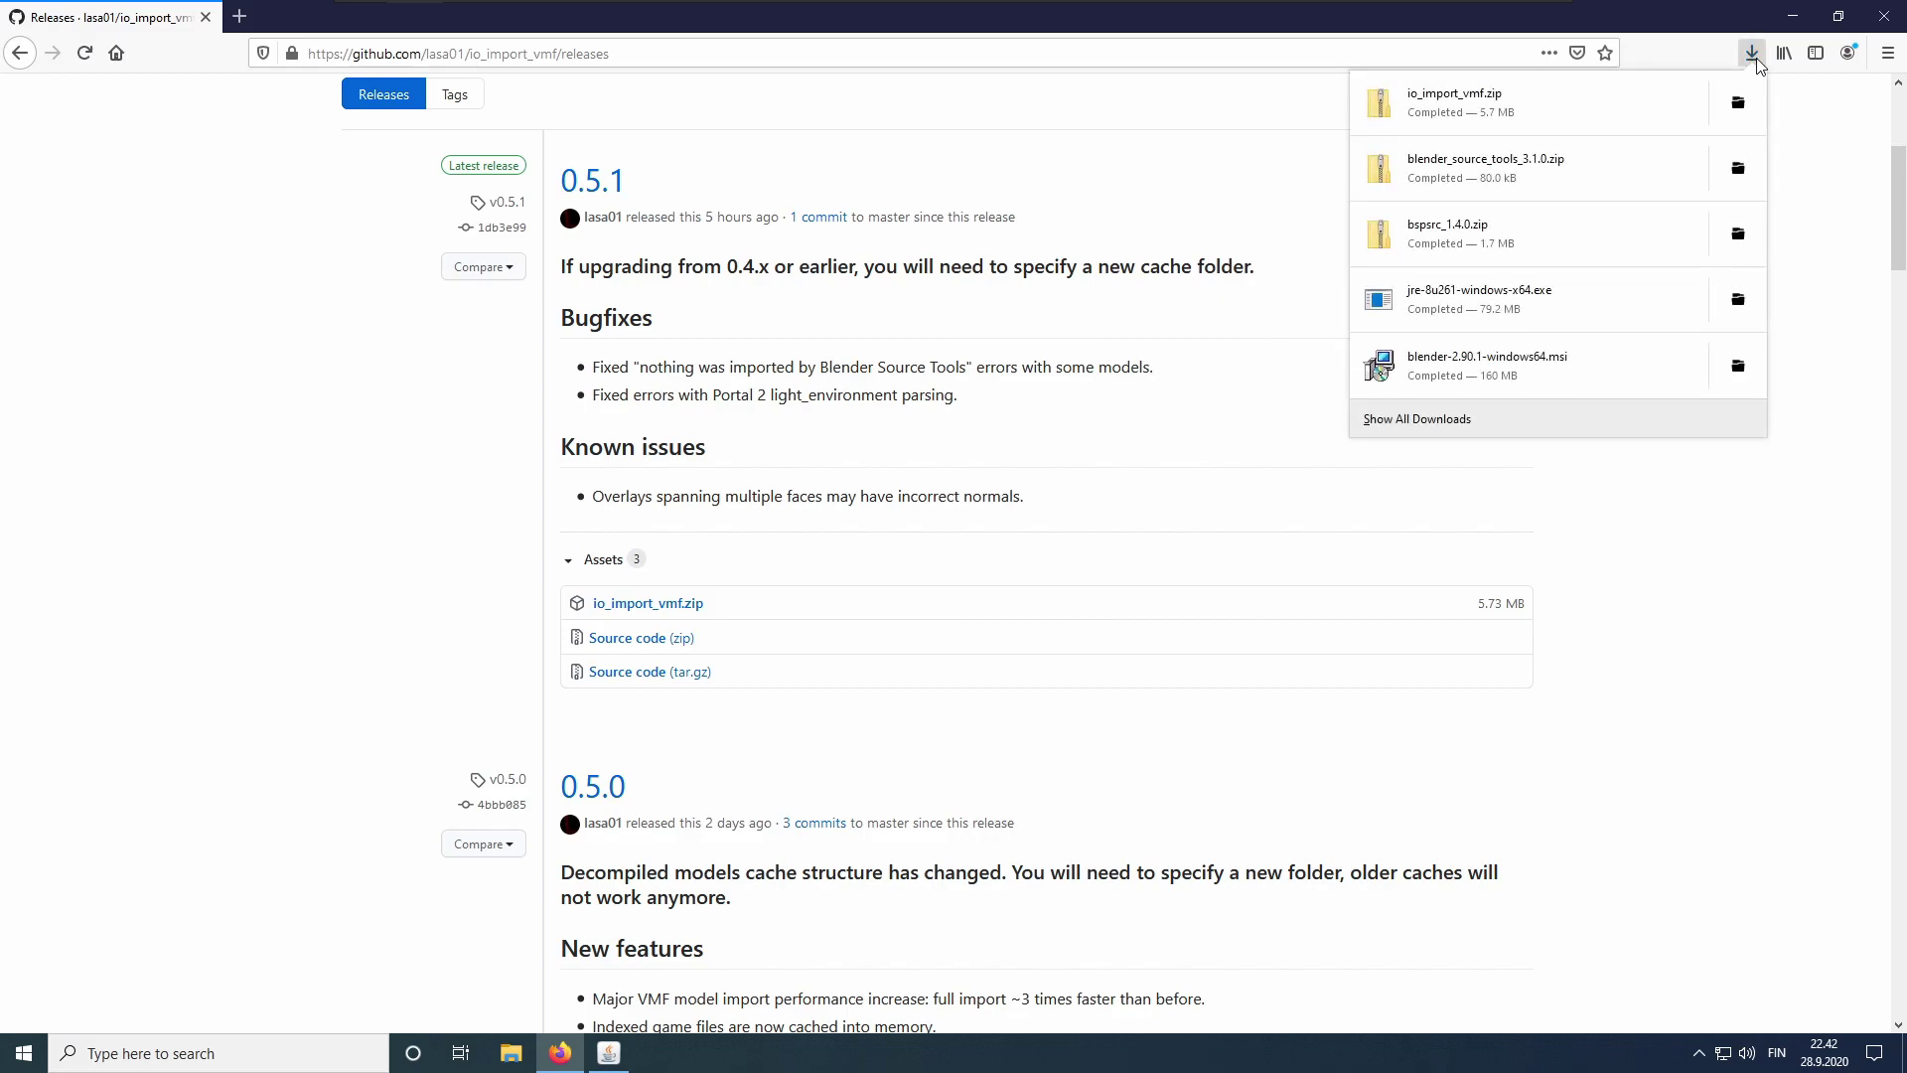
left_click(1873, 18)
Dismiss the Java completion message and launch Blender, accepting the quick setup defaults.
left_click(1226, 705)
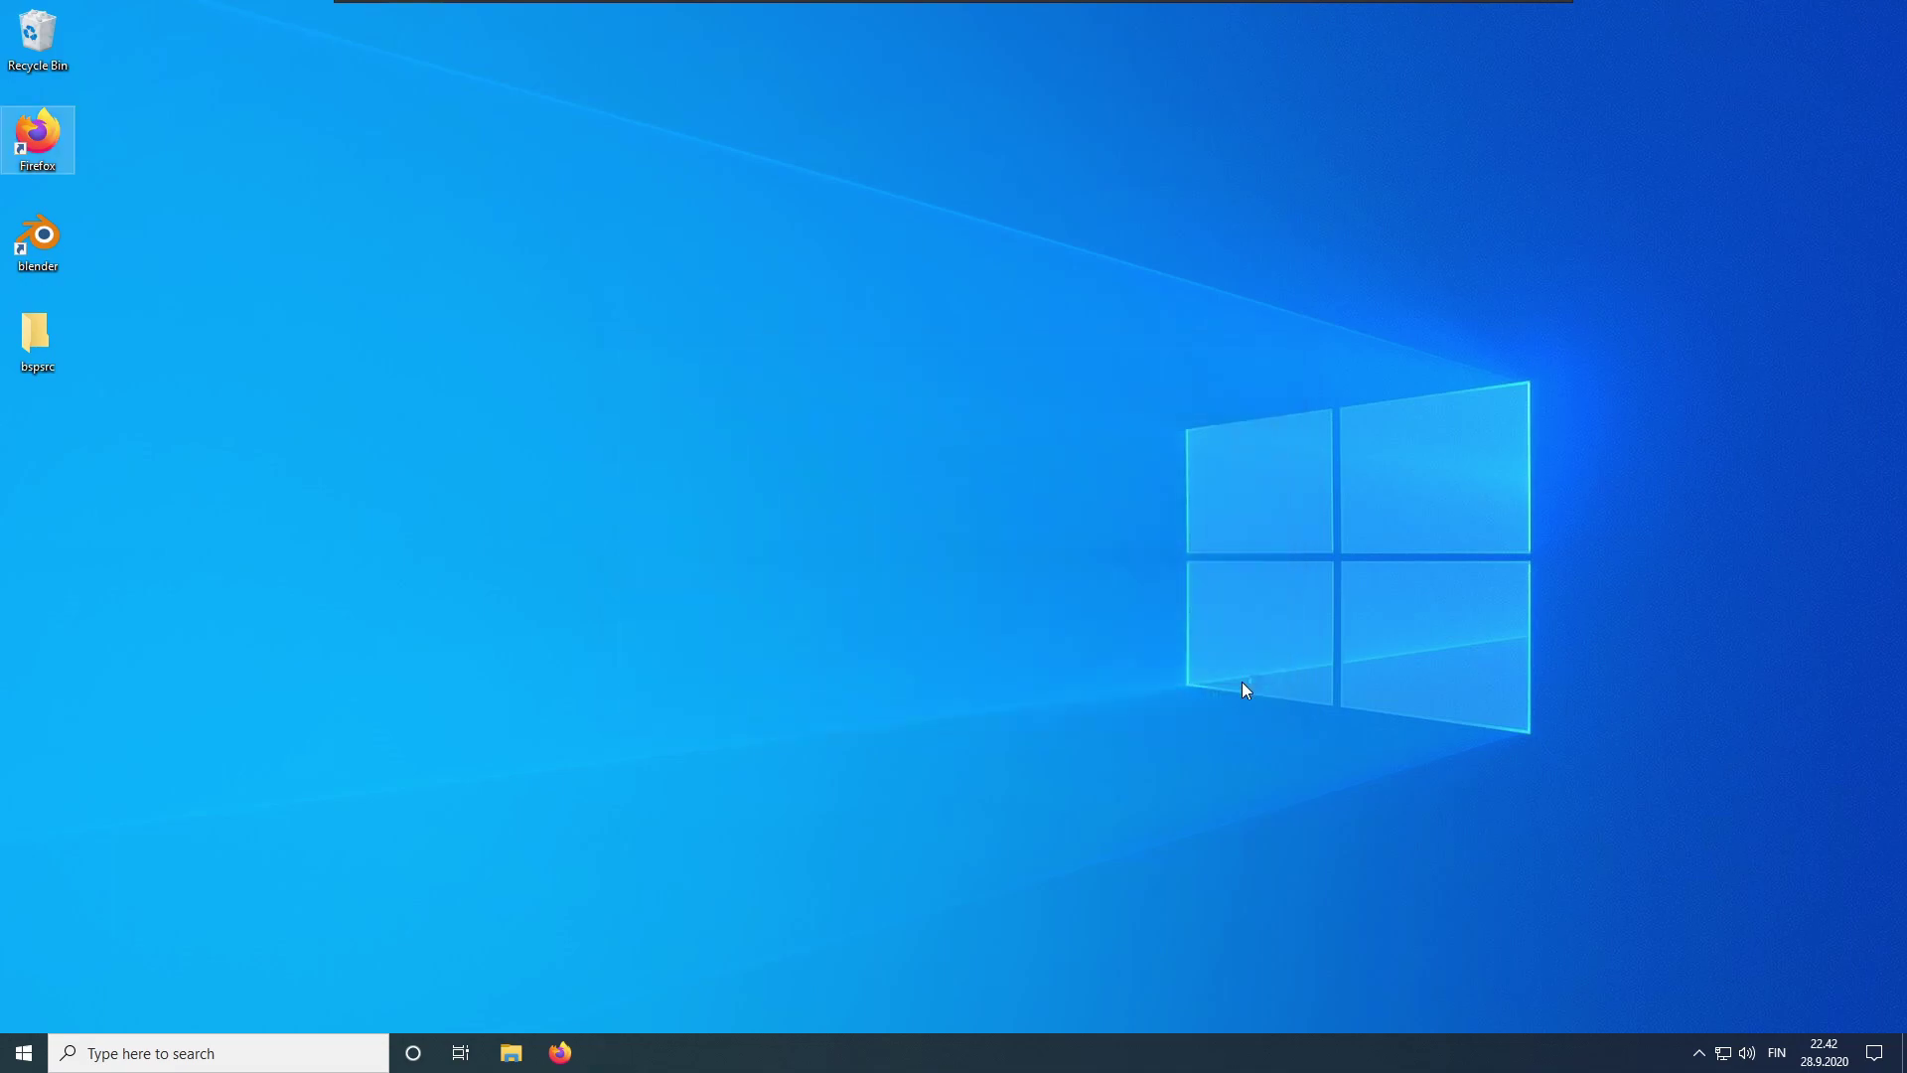
left_click(604, 325)
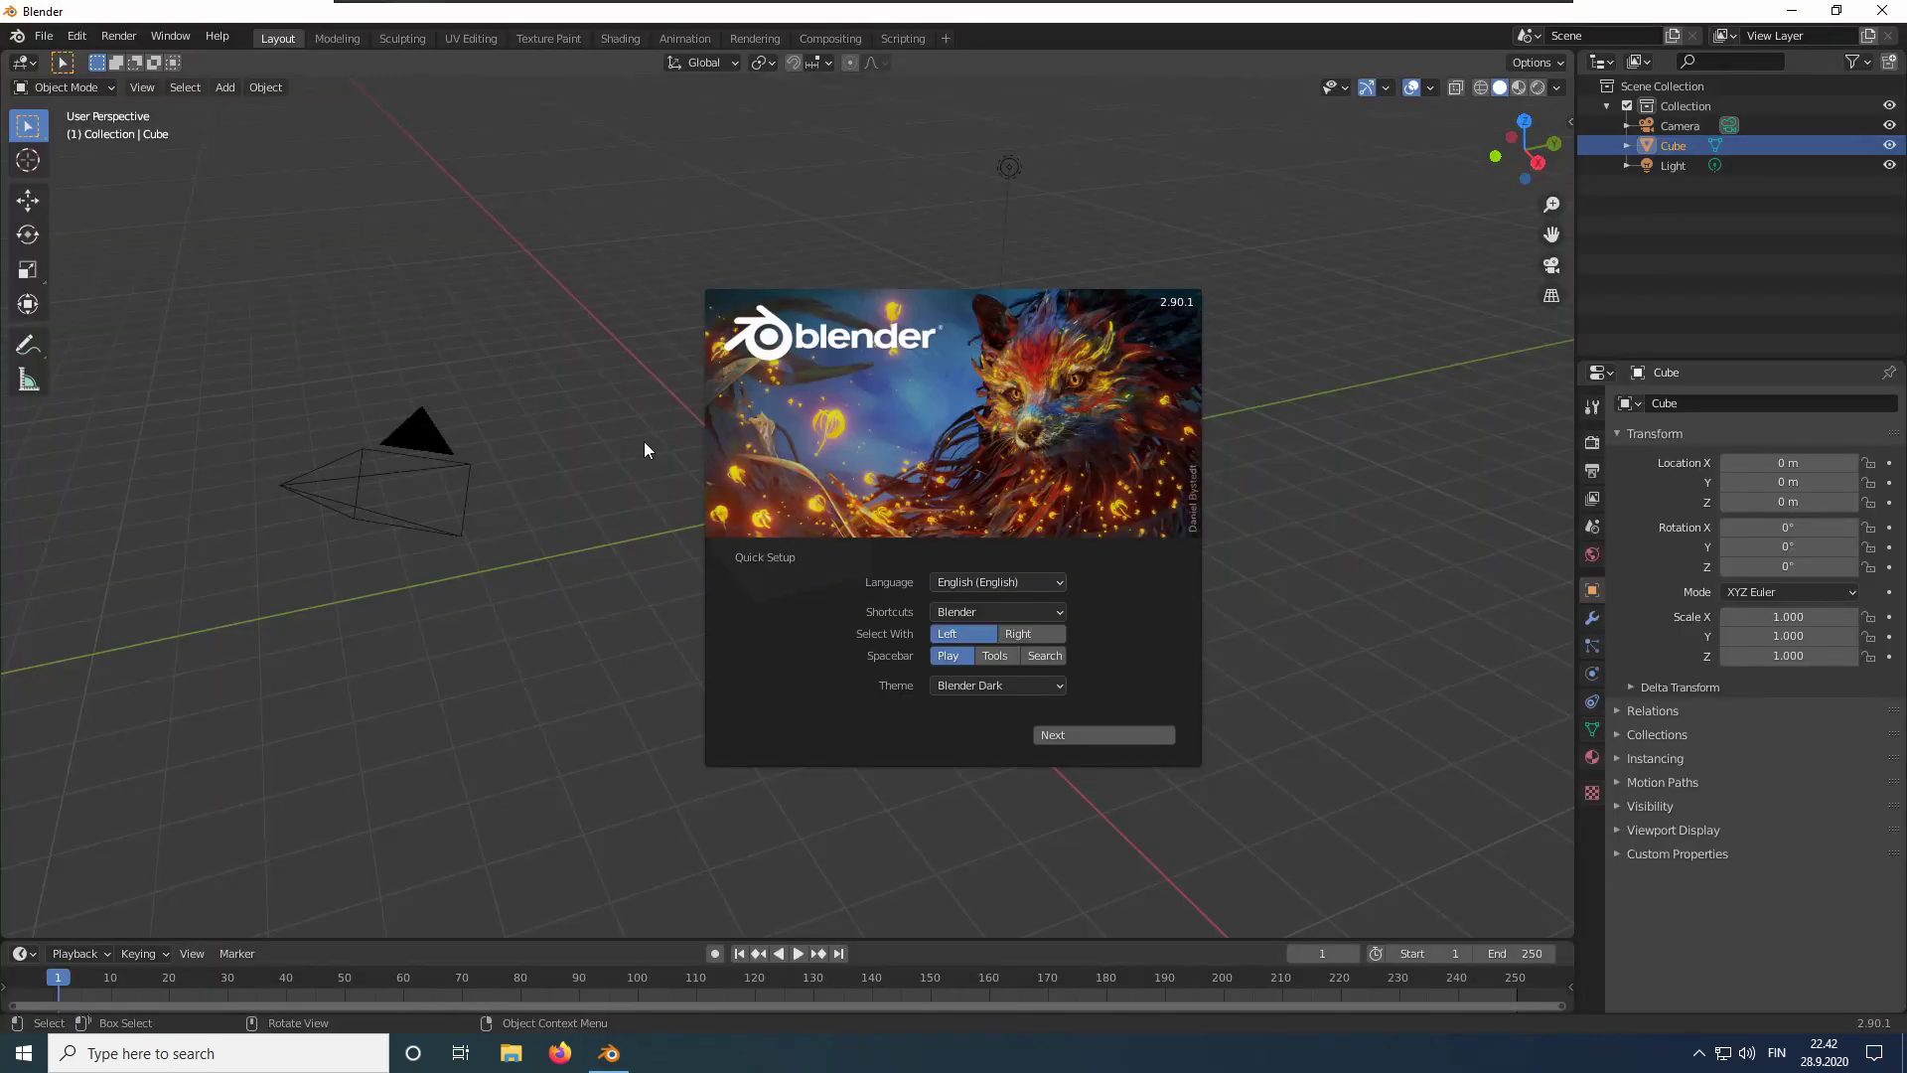
left_click(1069, 732)
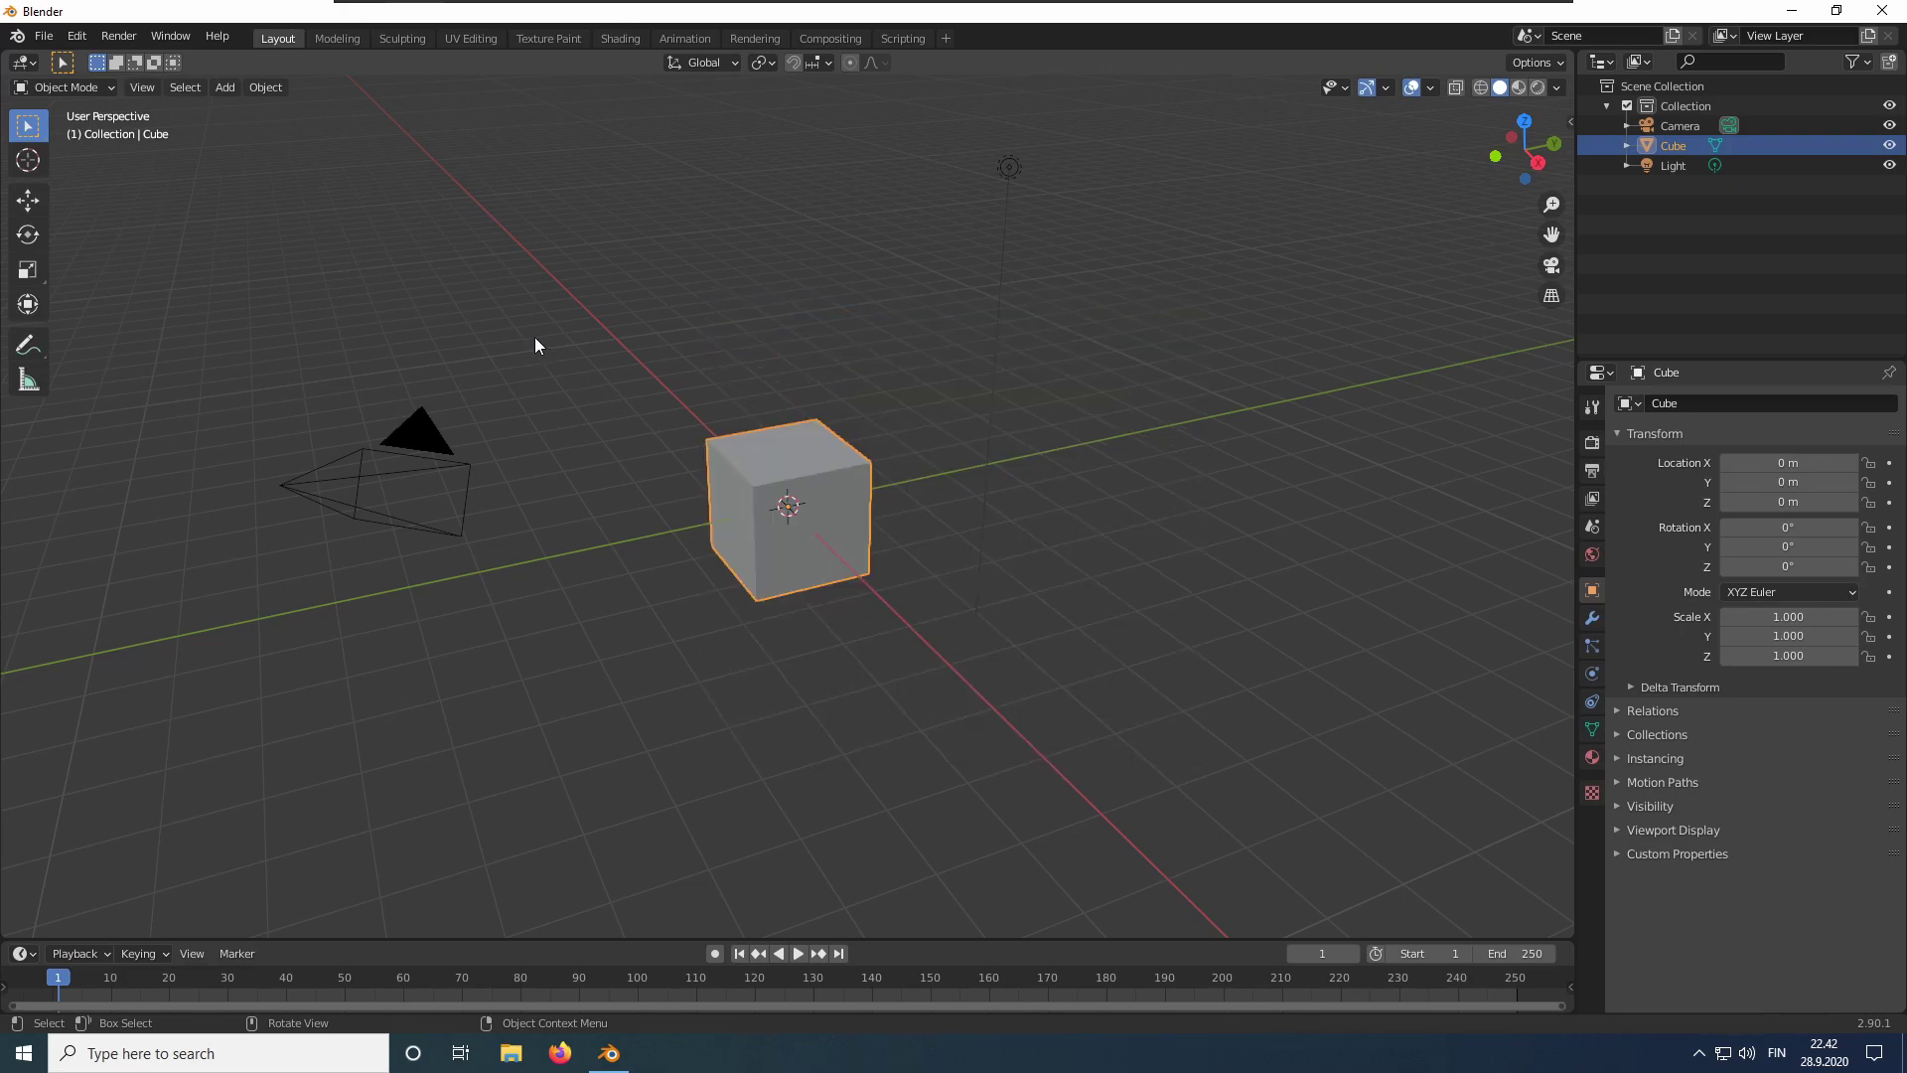
Install blender_source_tools_3.1.0.zip from Downloads in the Add-ons preferences and enable it.
left_click(77, 36)
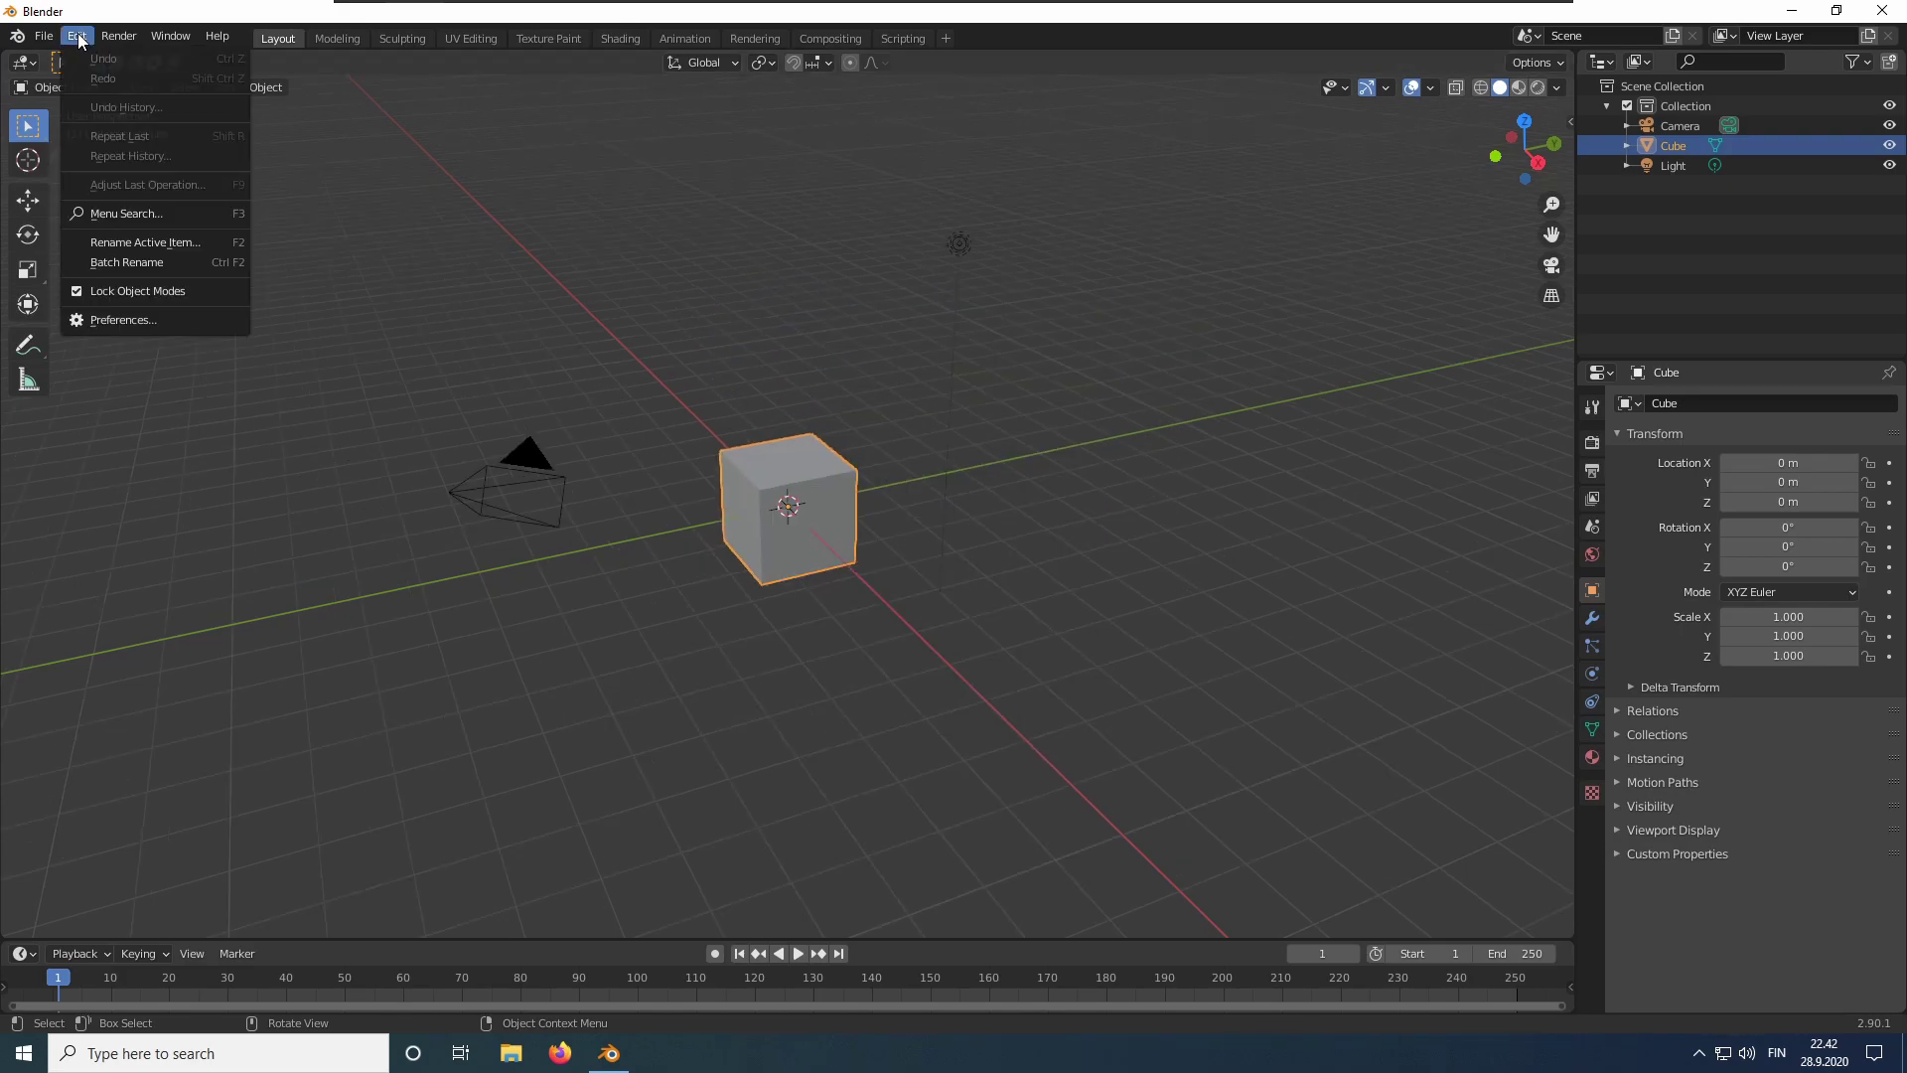
left_click(140, 319)
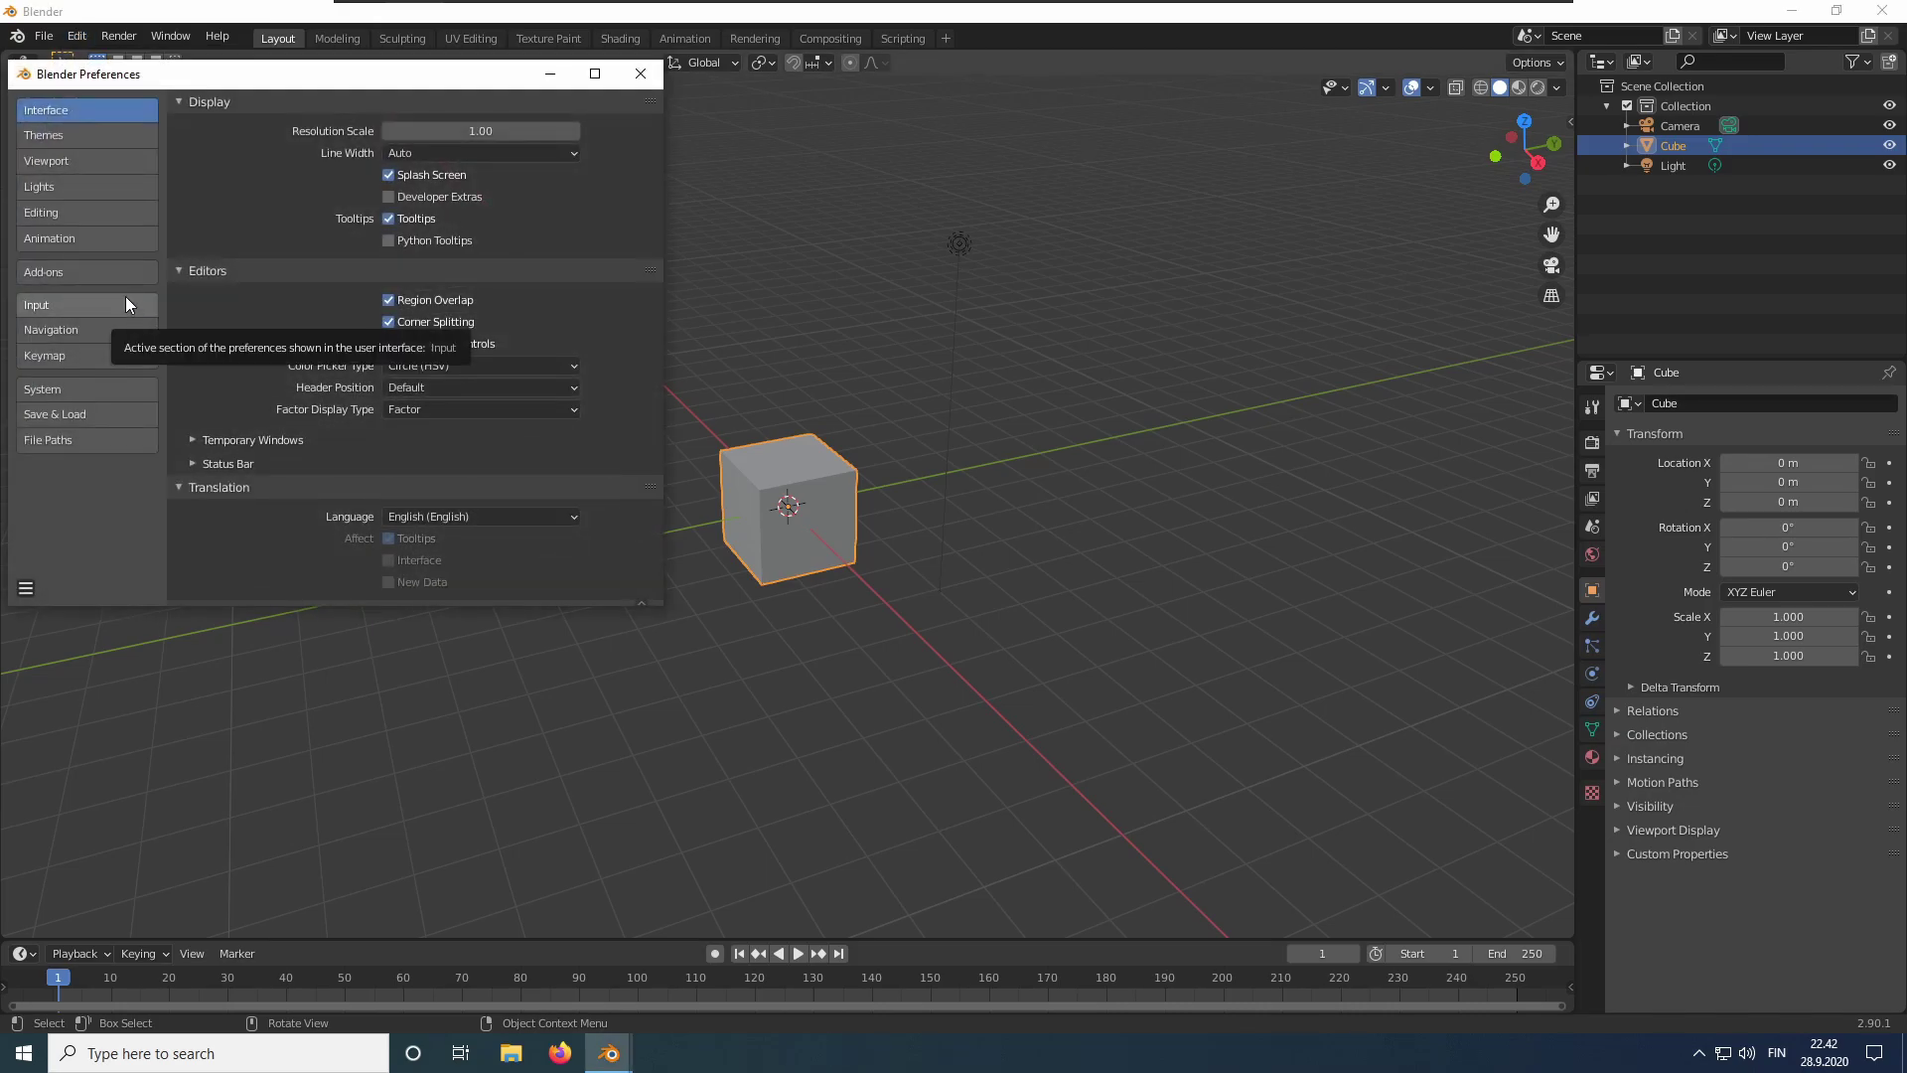
left_click(67, 272)
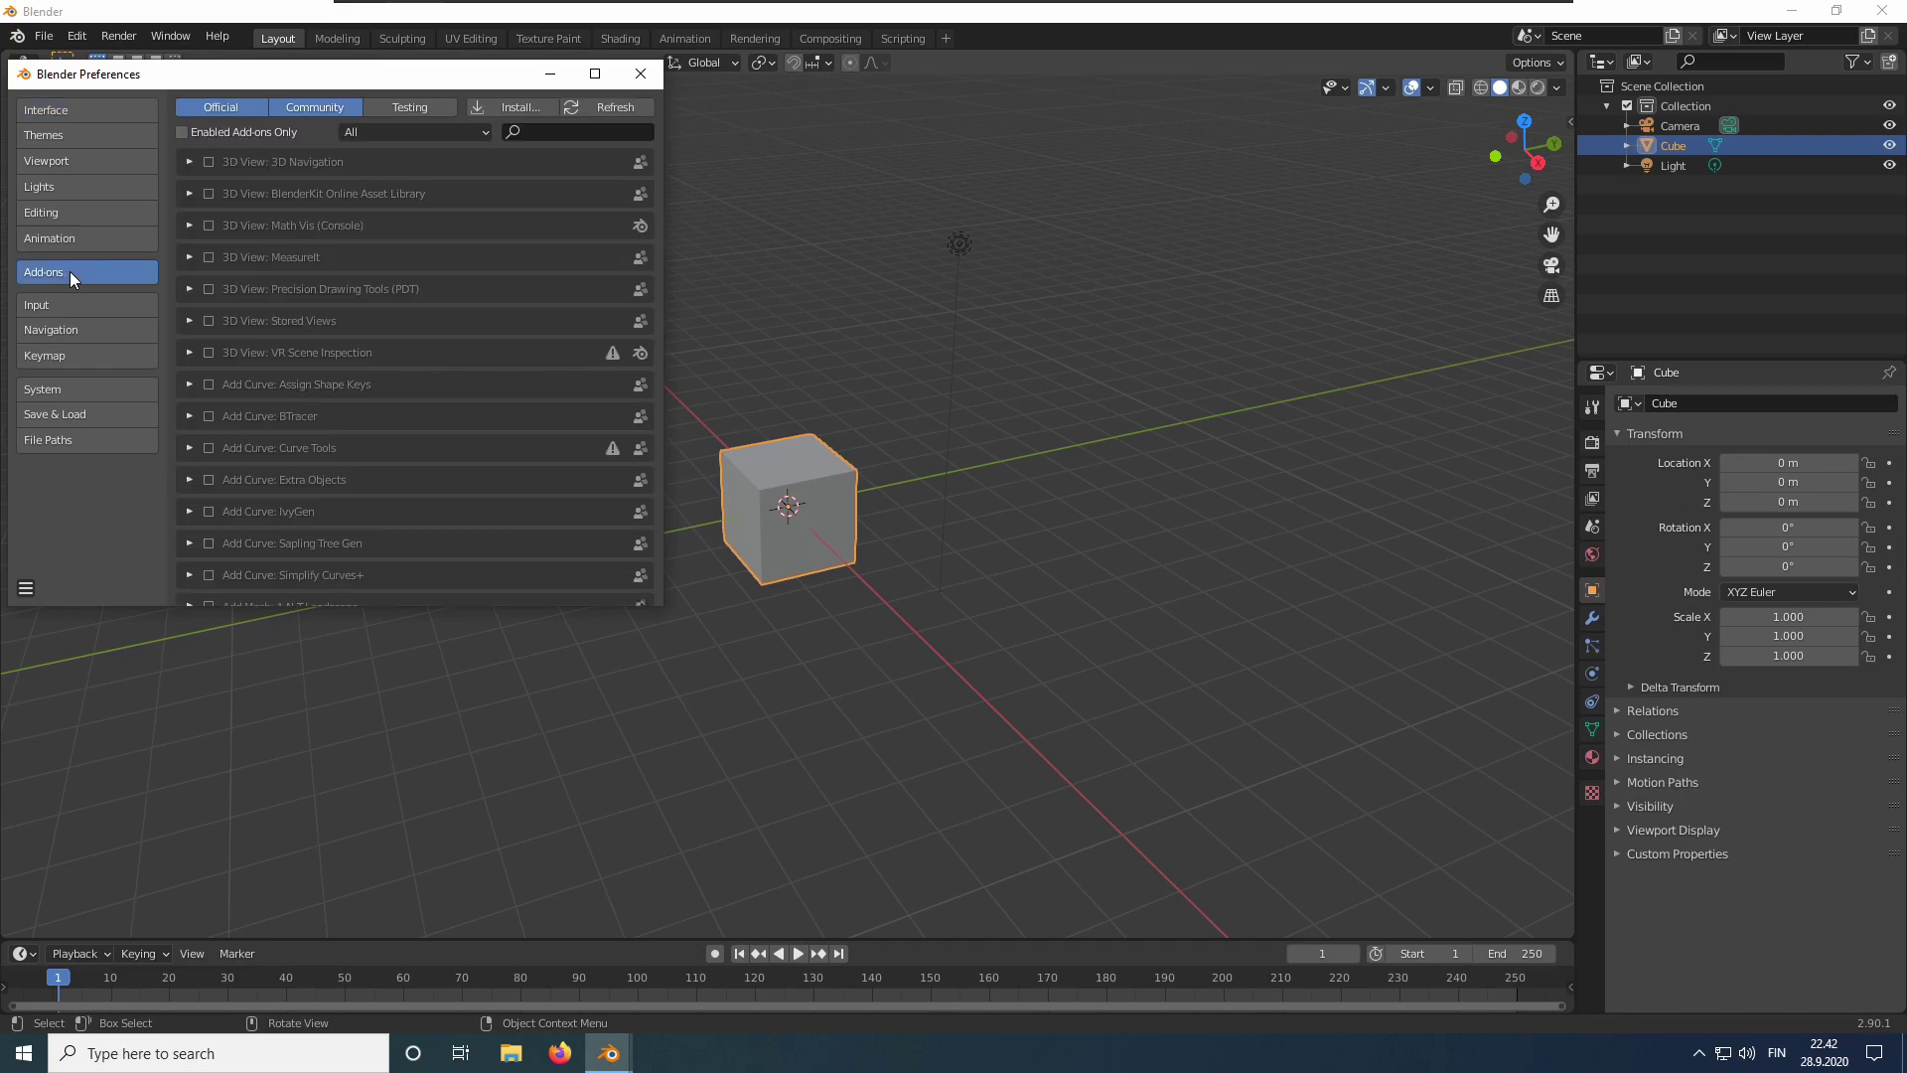
left_click(504, 105)
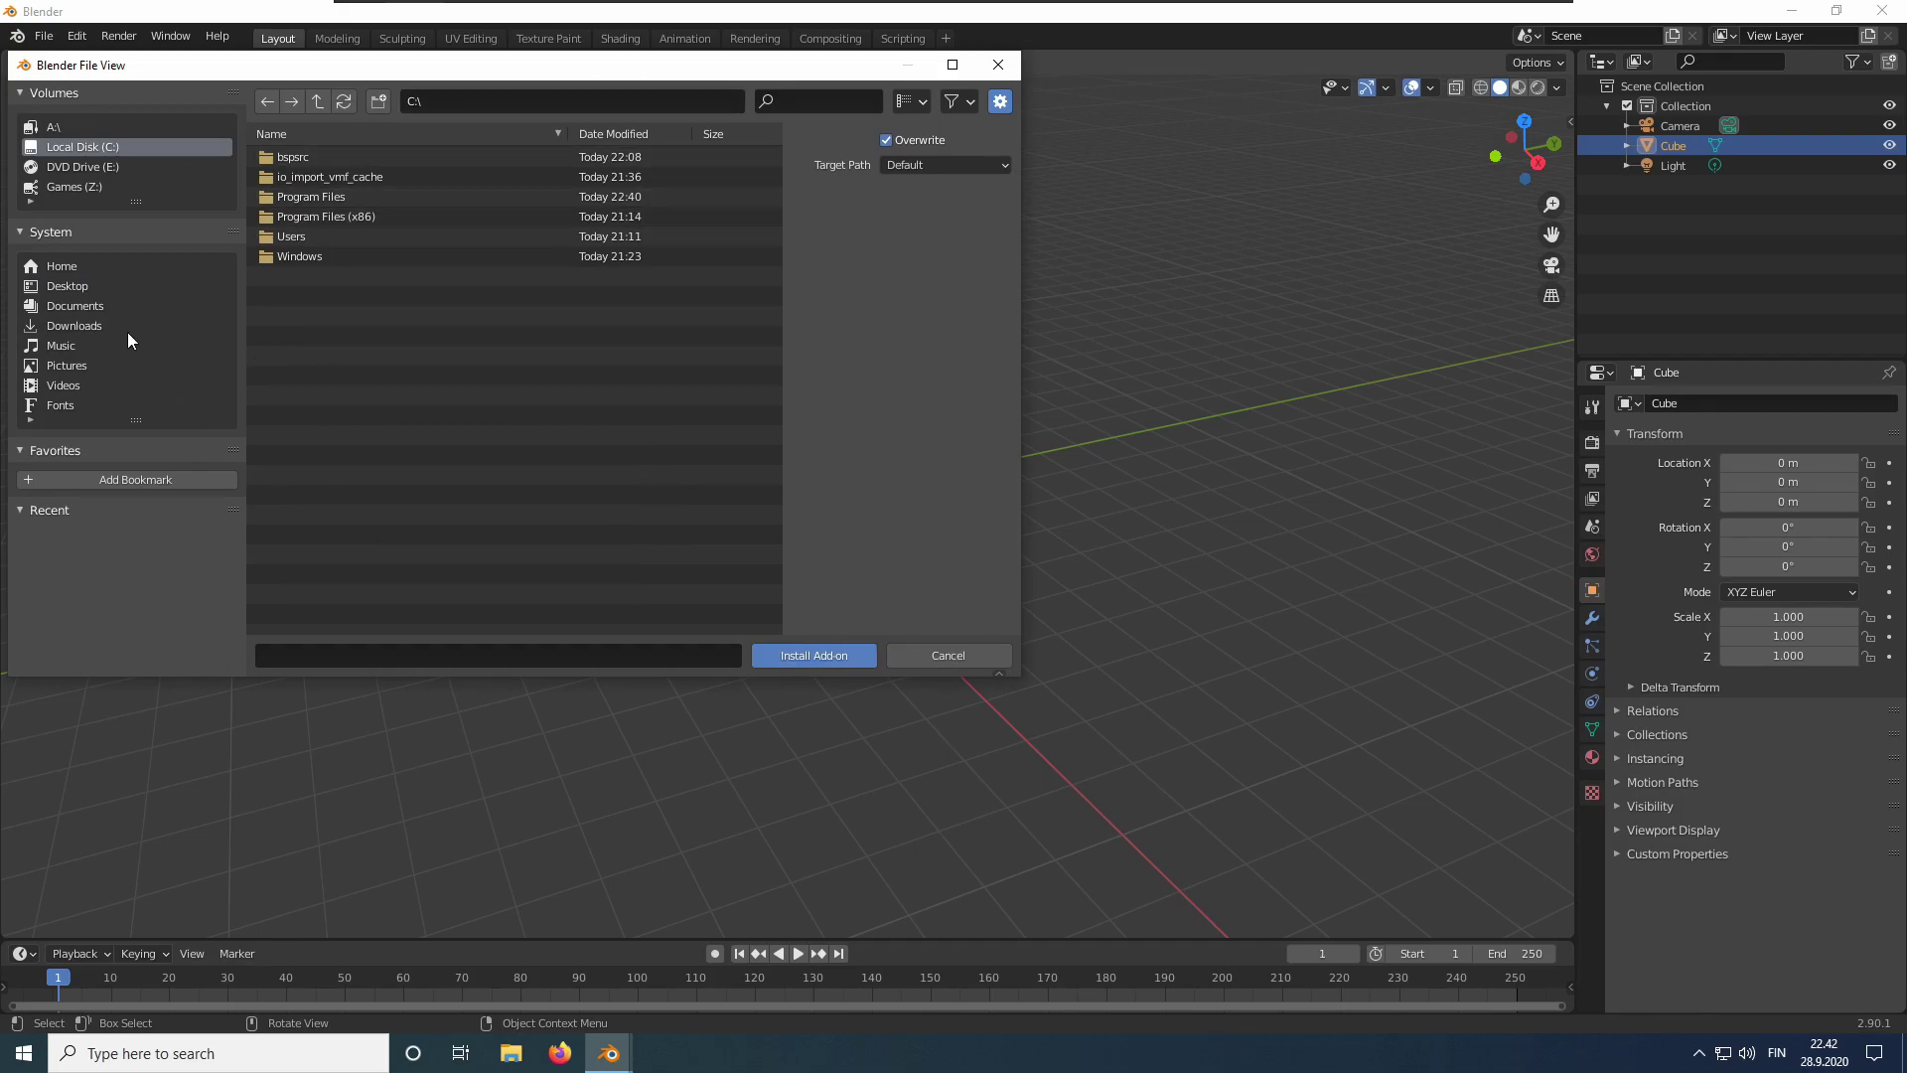
left_click(83, 328)
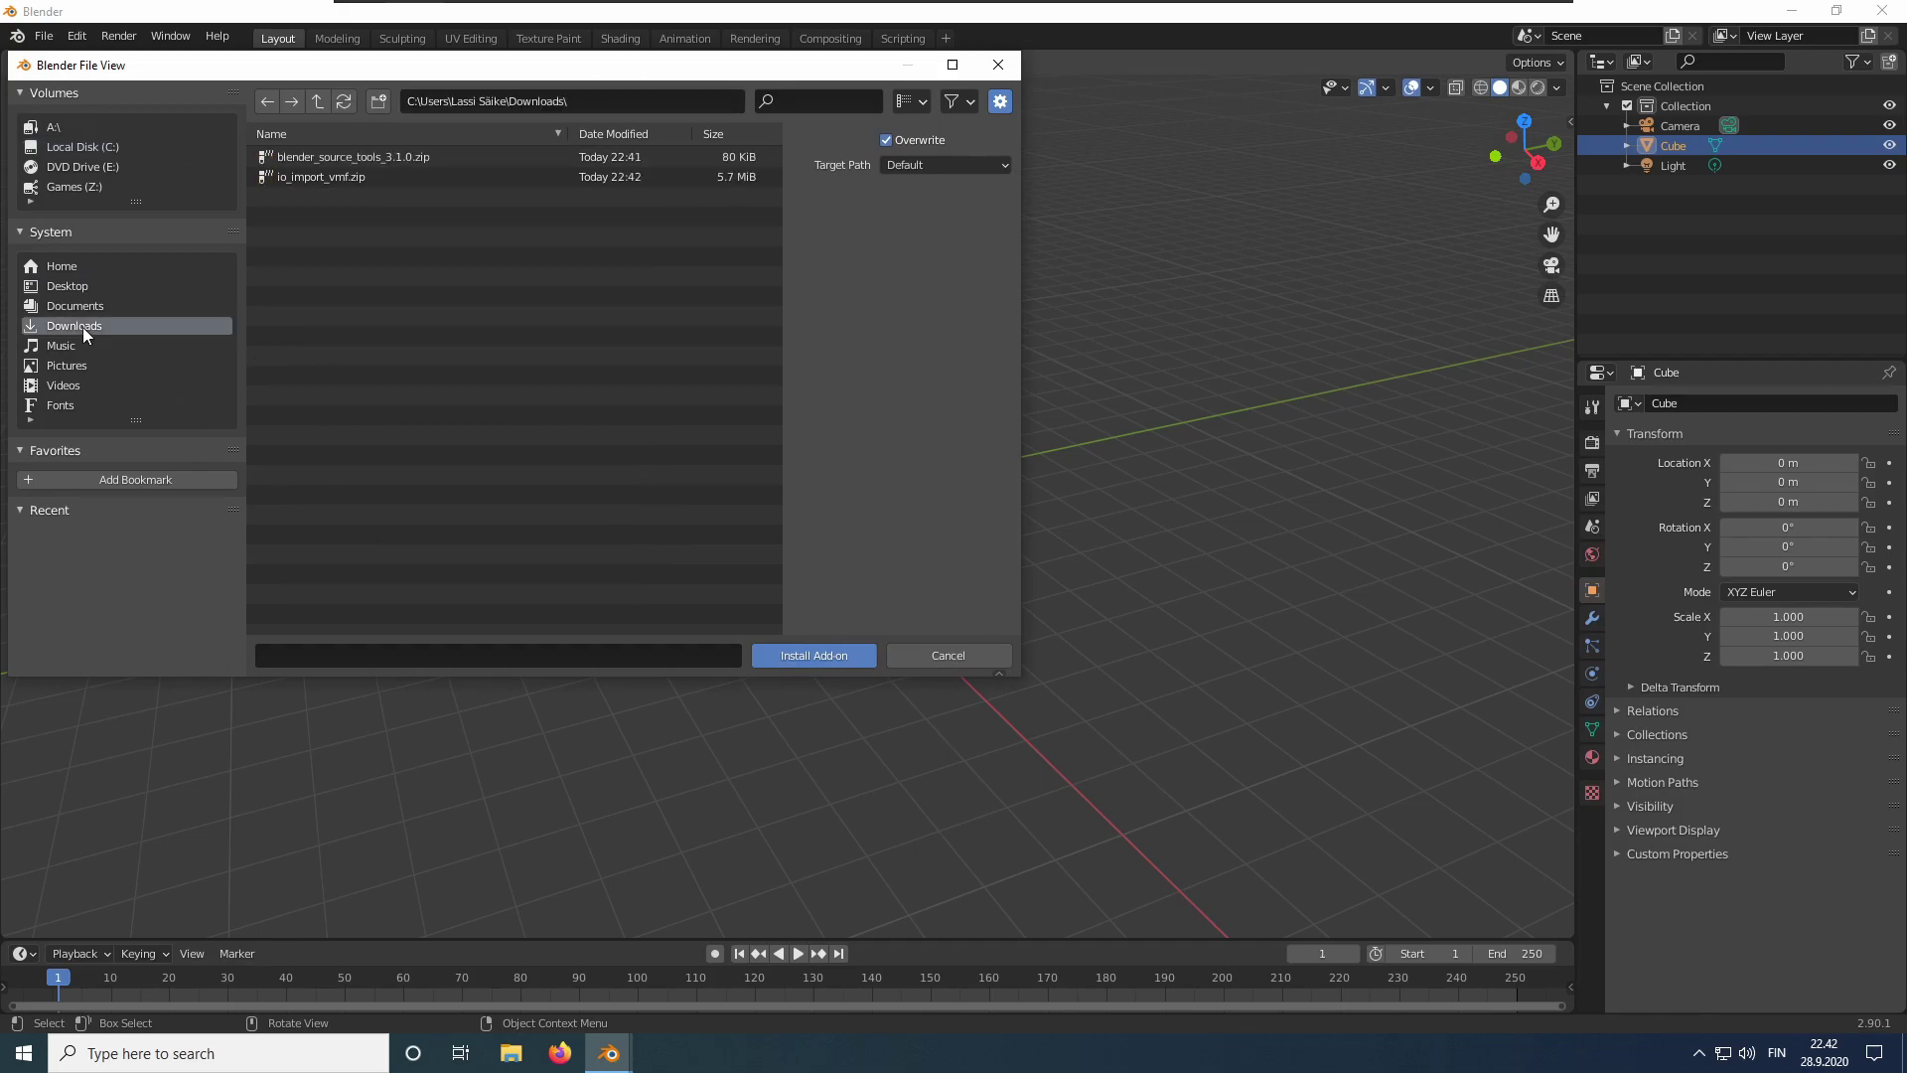
left_click(457, 157)
left_click(803, 655)
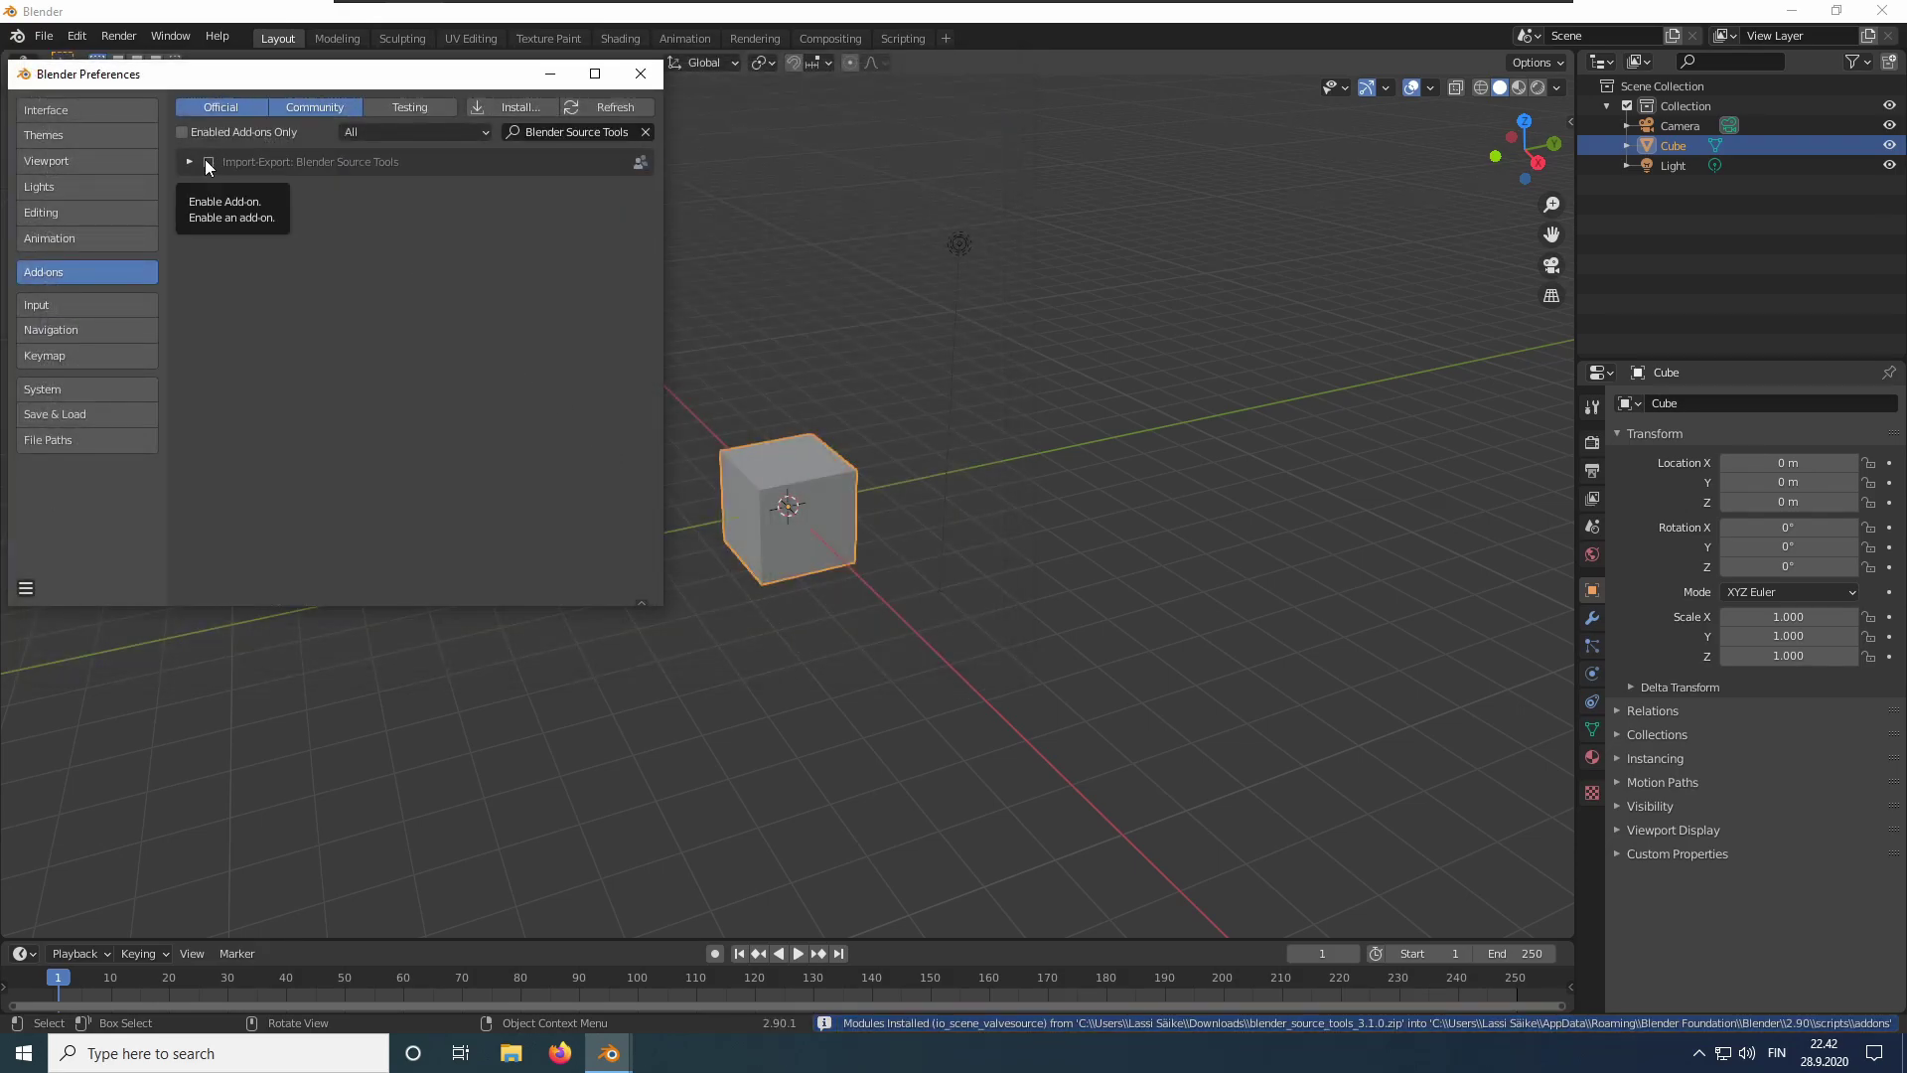
left_click(207, 161)
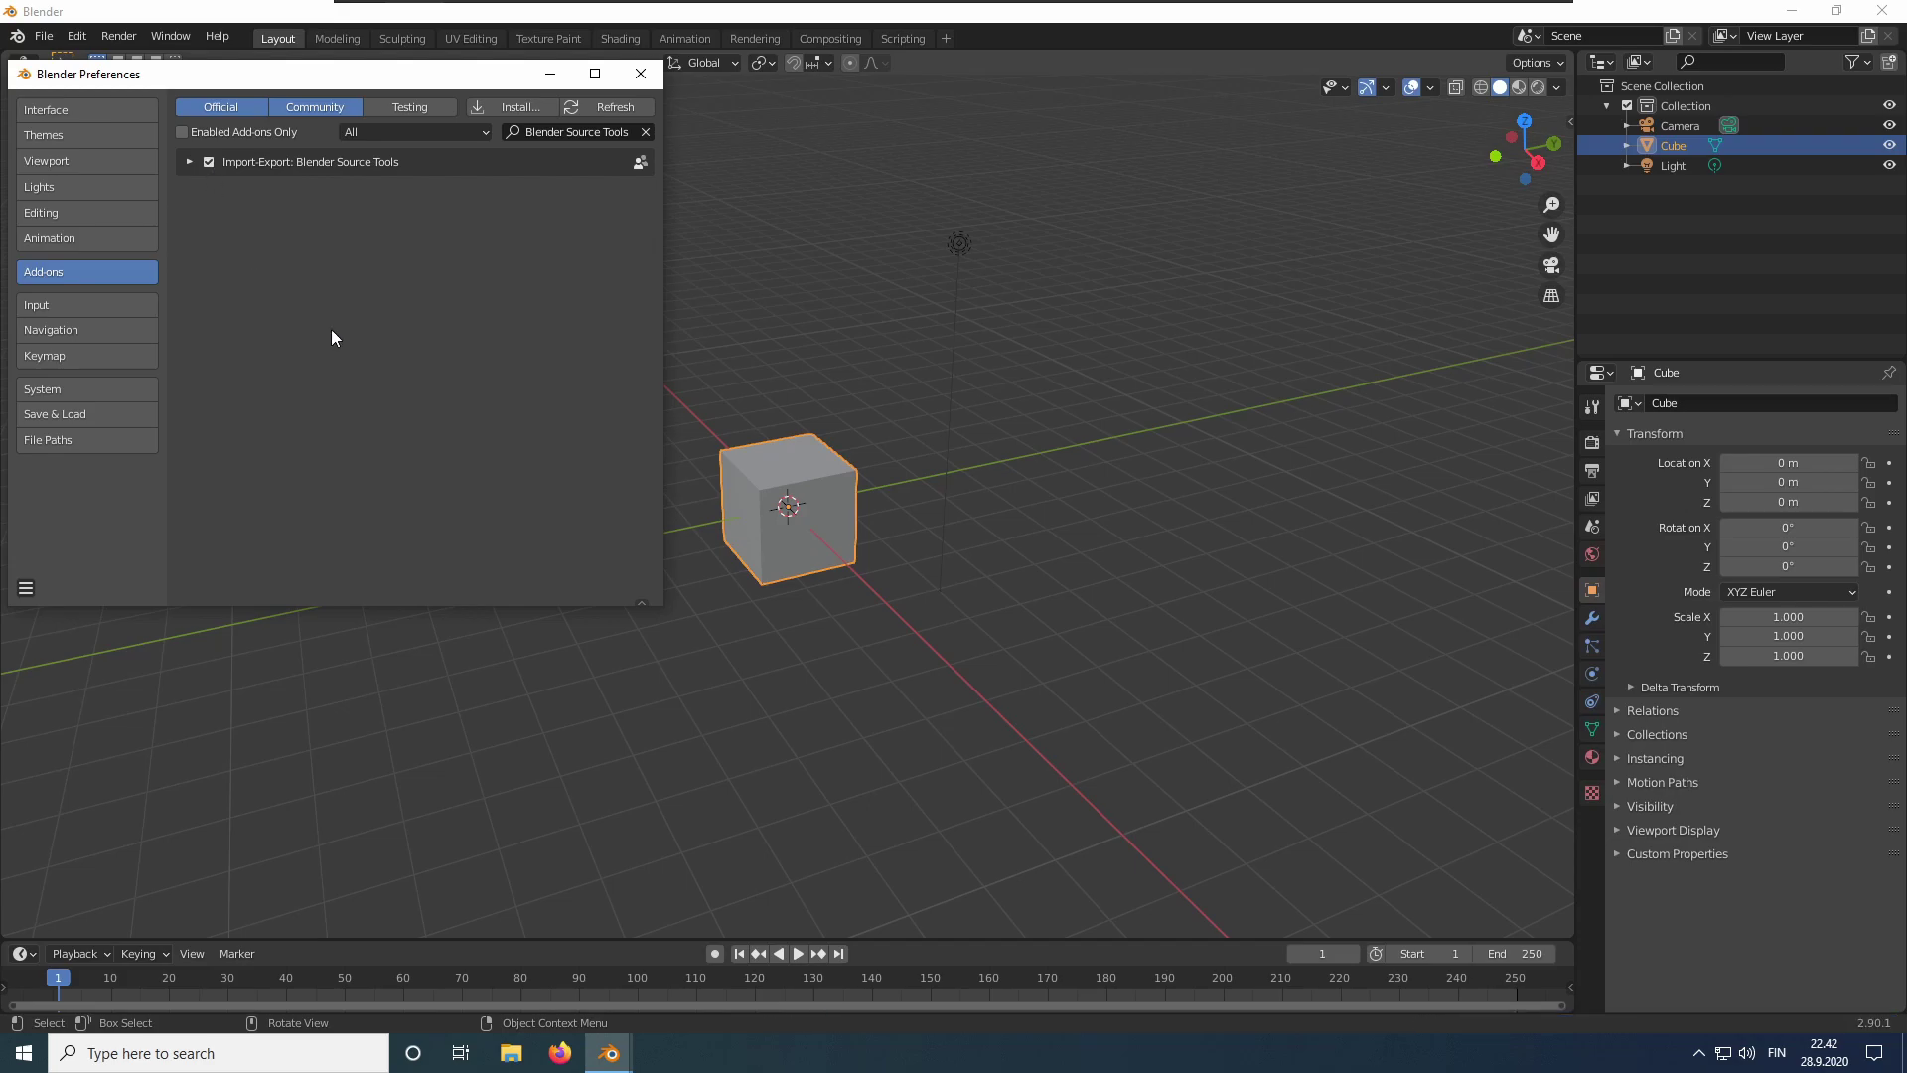
Install io_import_vmf.zip as an add-on, enable it, and expand its preferences.
left_click(510, 103)
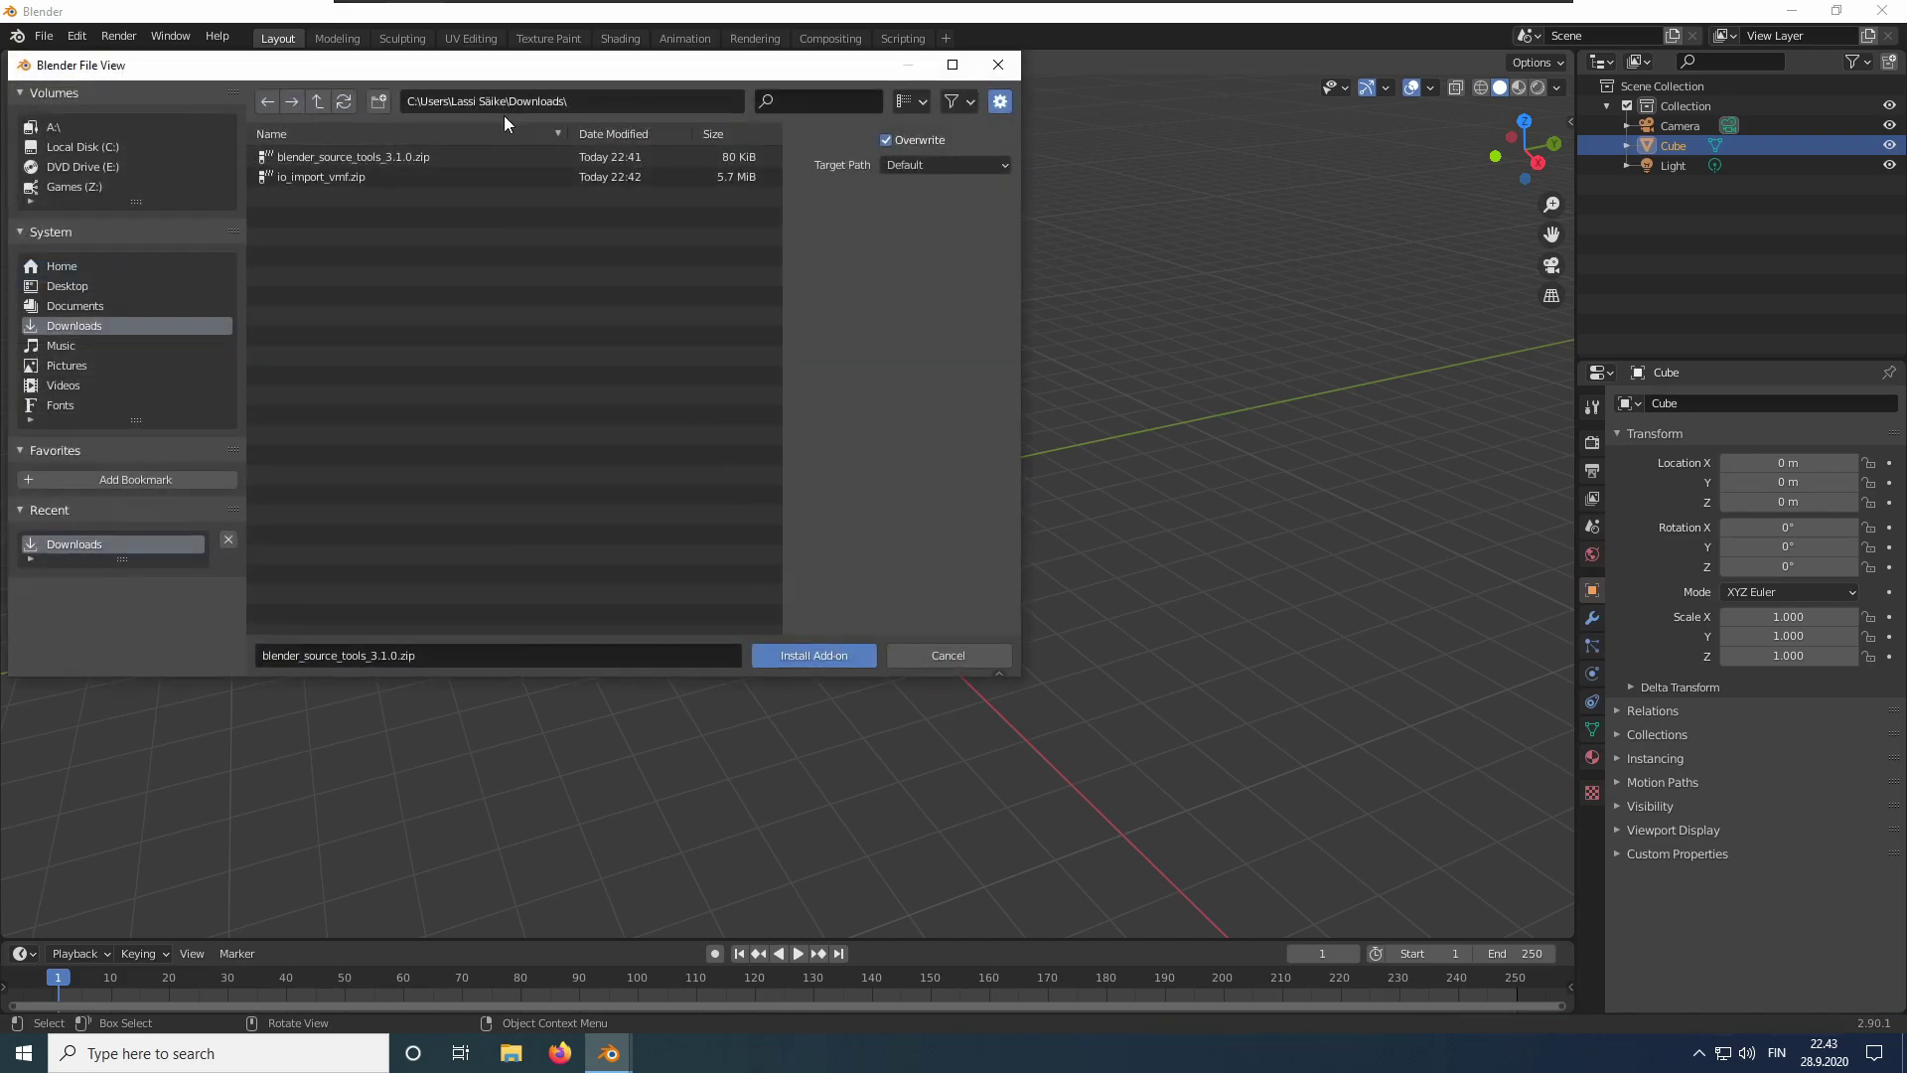
left_click(367, 177)
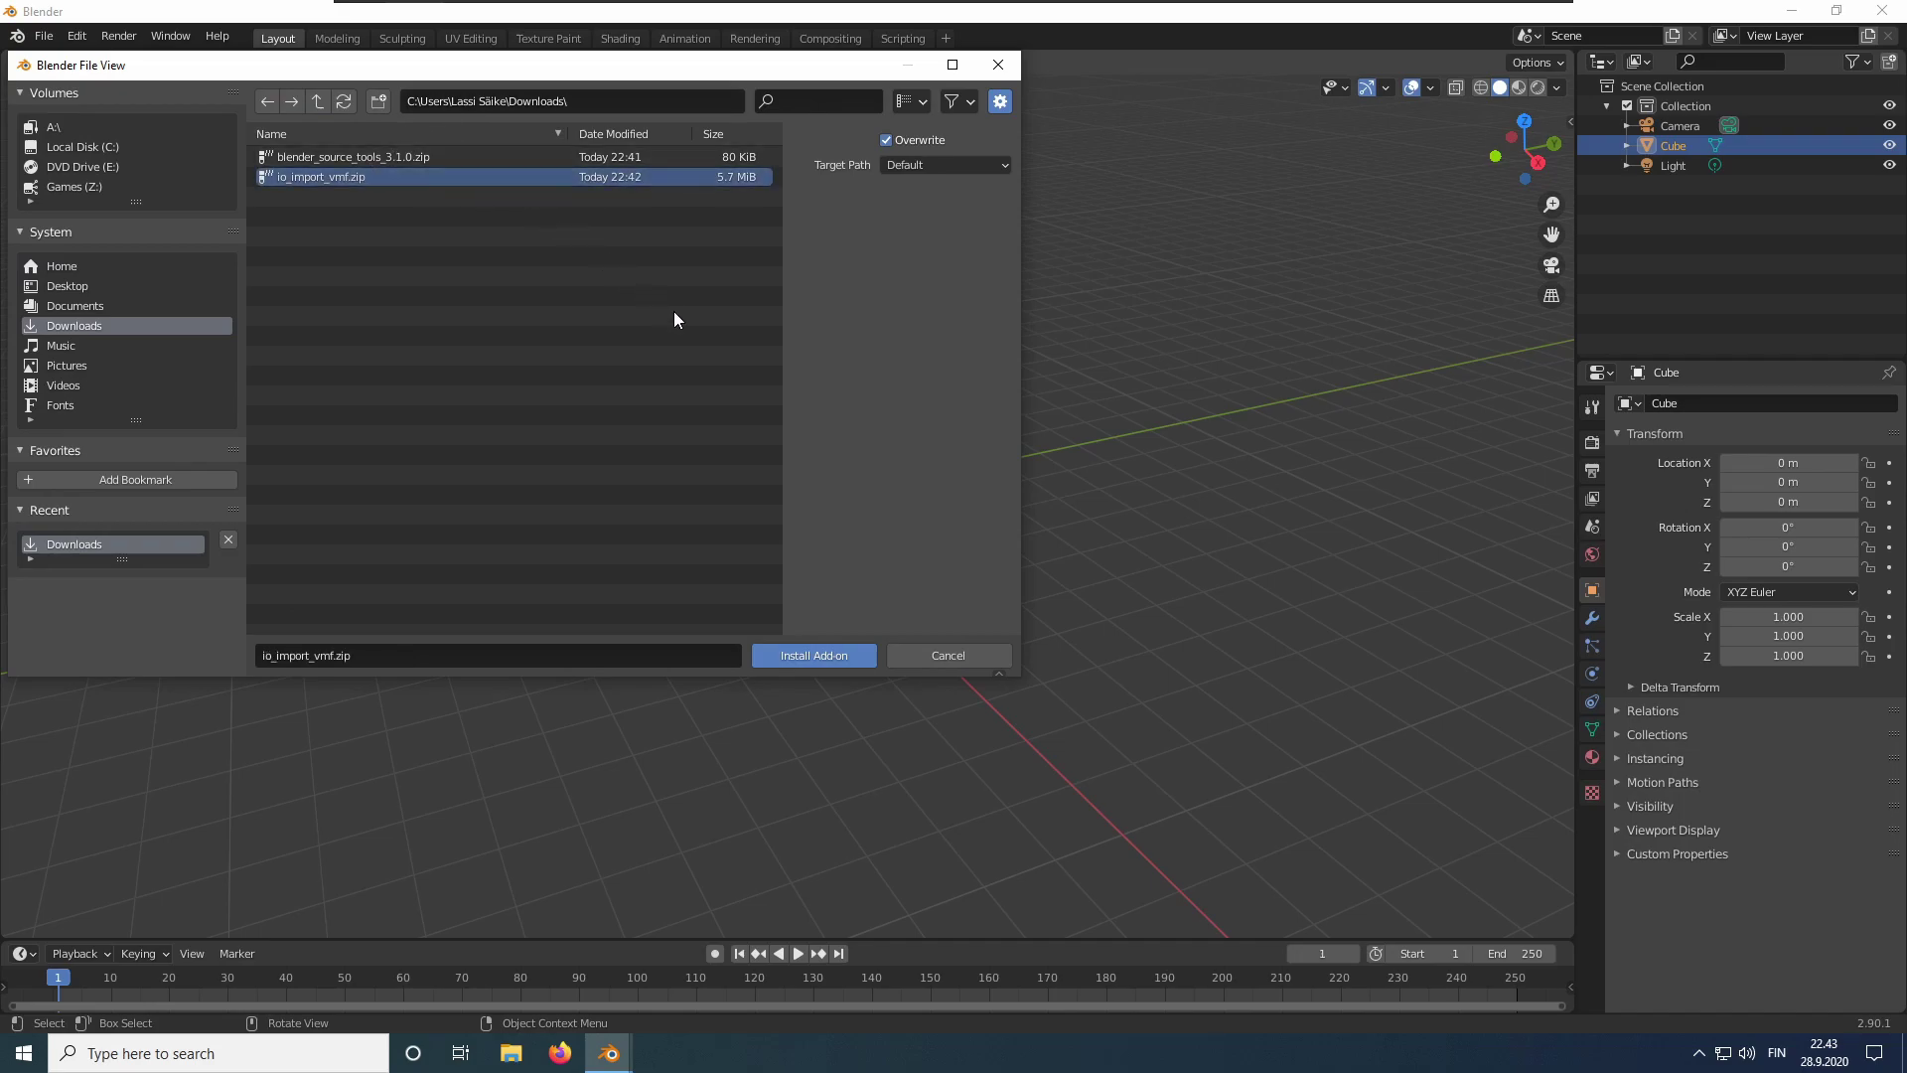
left_click(801, 652)
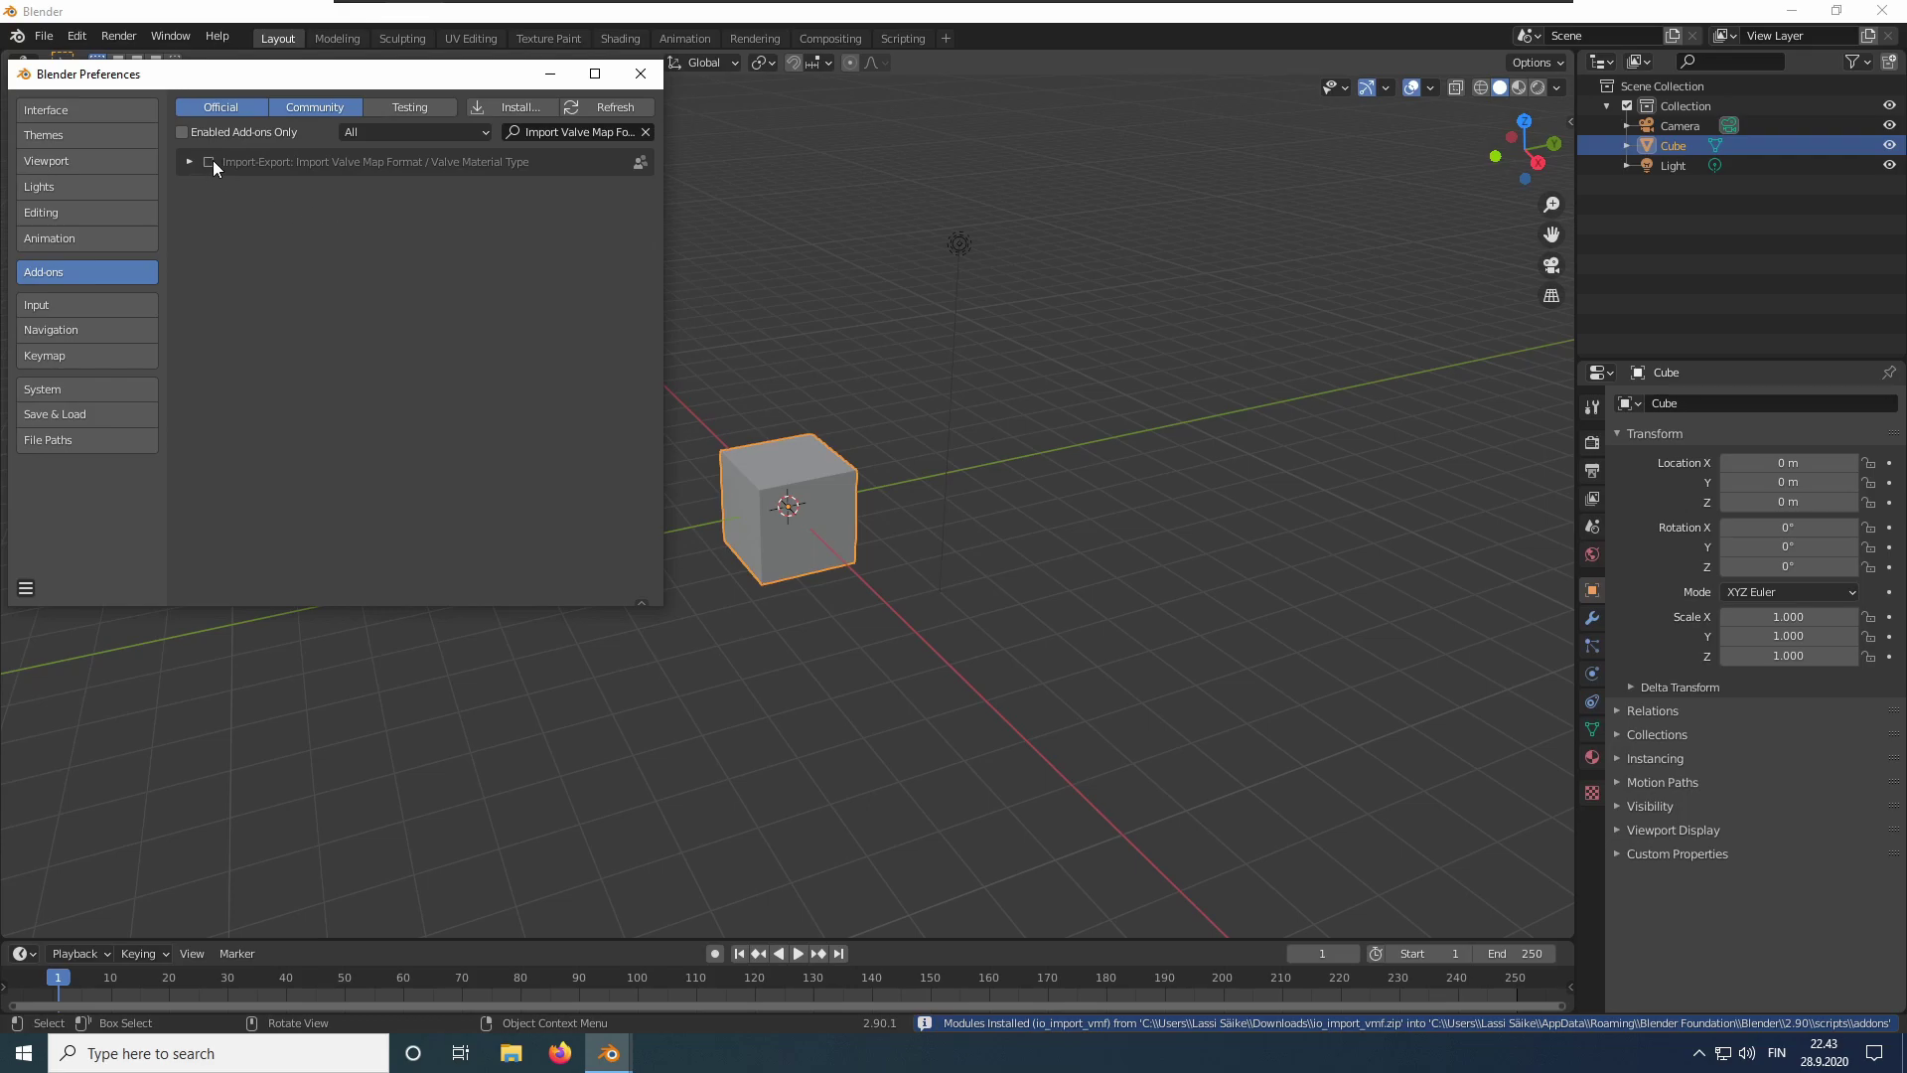
left_click(209, 162)
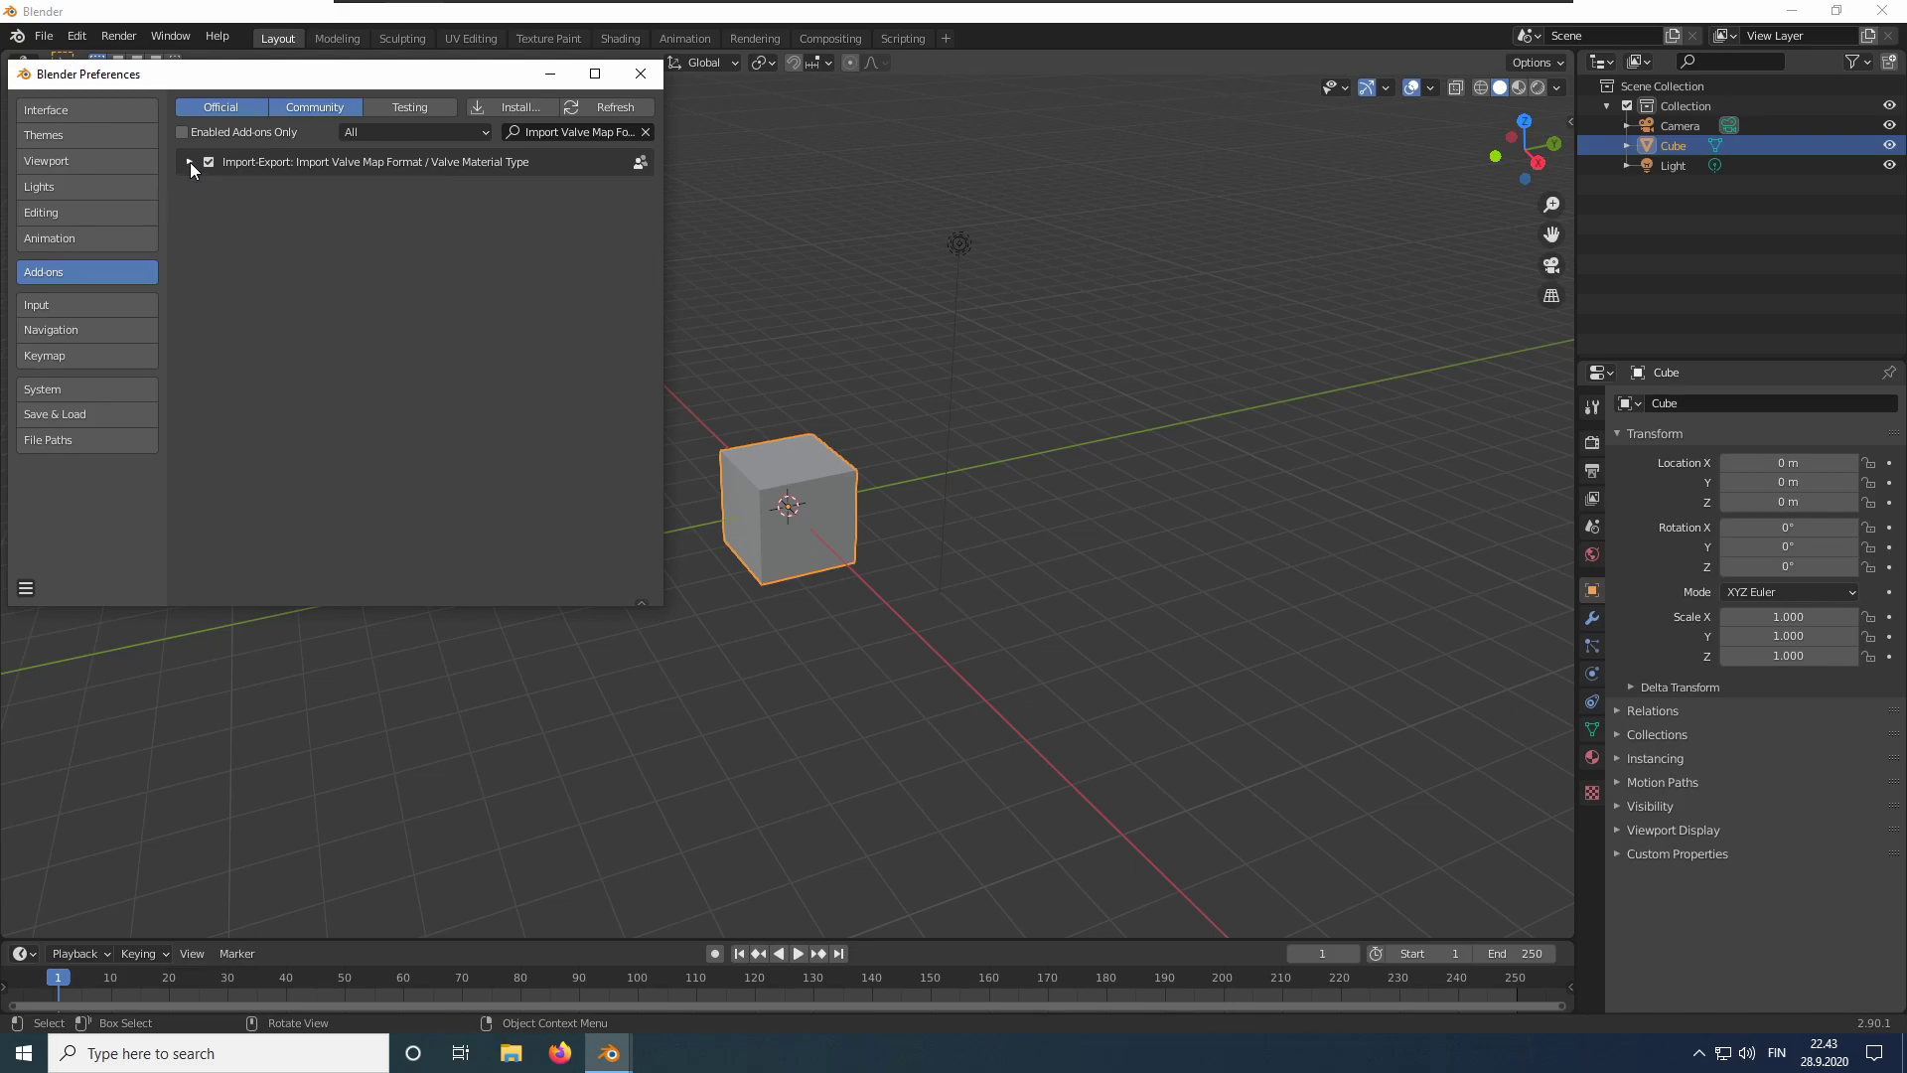
left_click(189, 163)
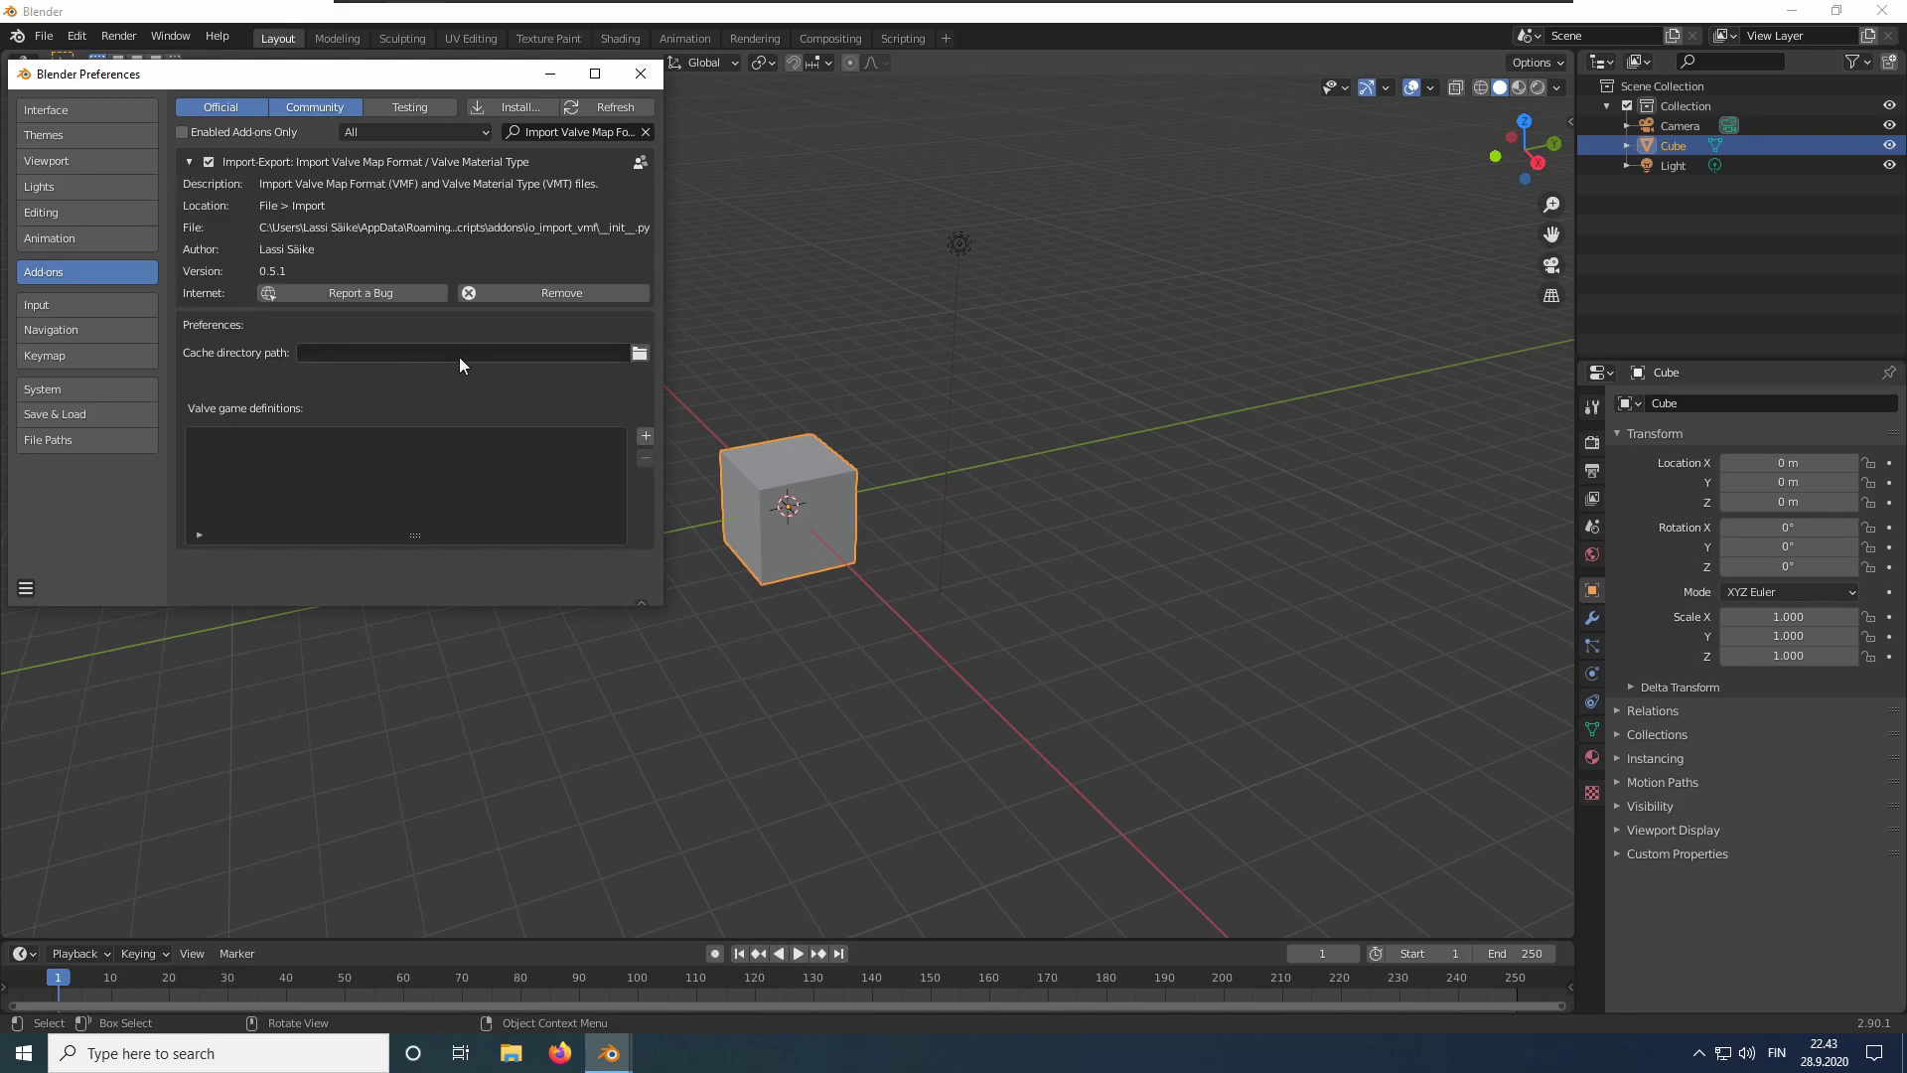
Point the importer's cache directory path to the io_import_vmf_cache folder in the home folder.
left_click(638, 356)
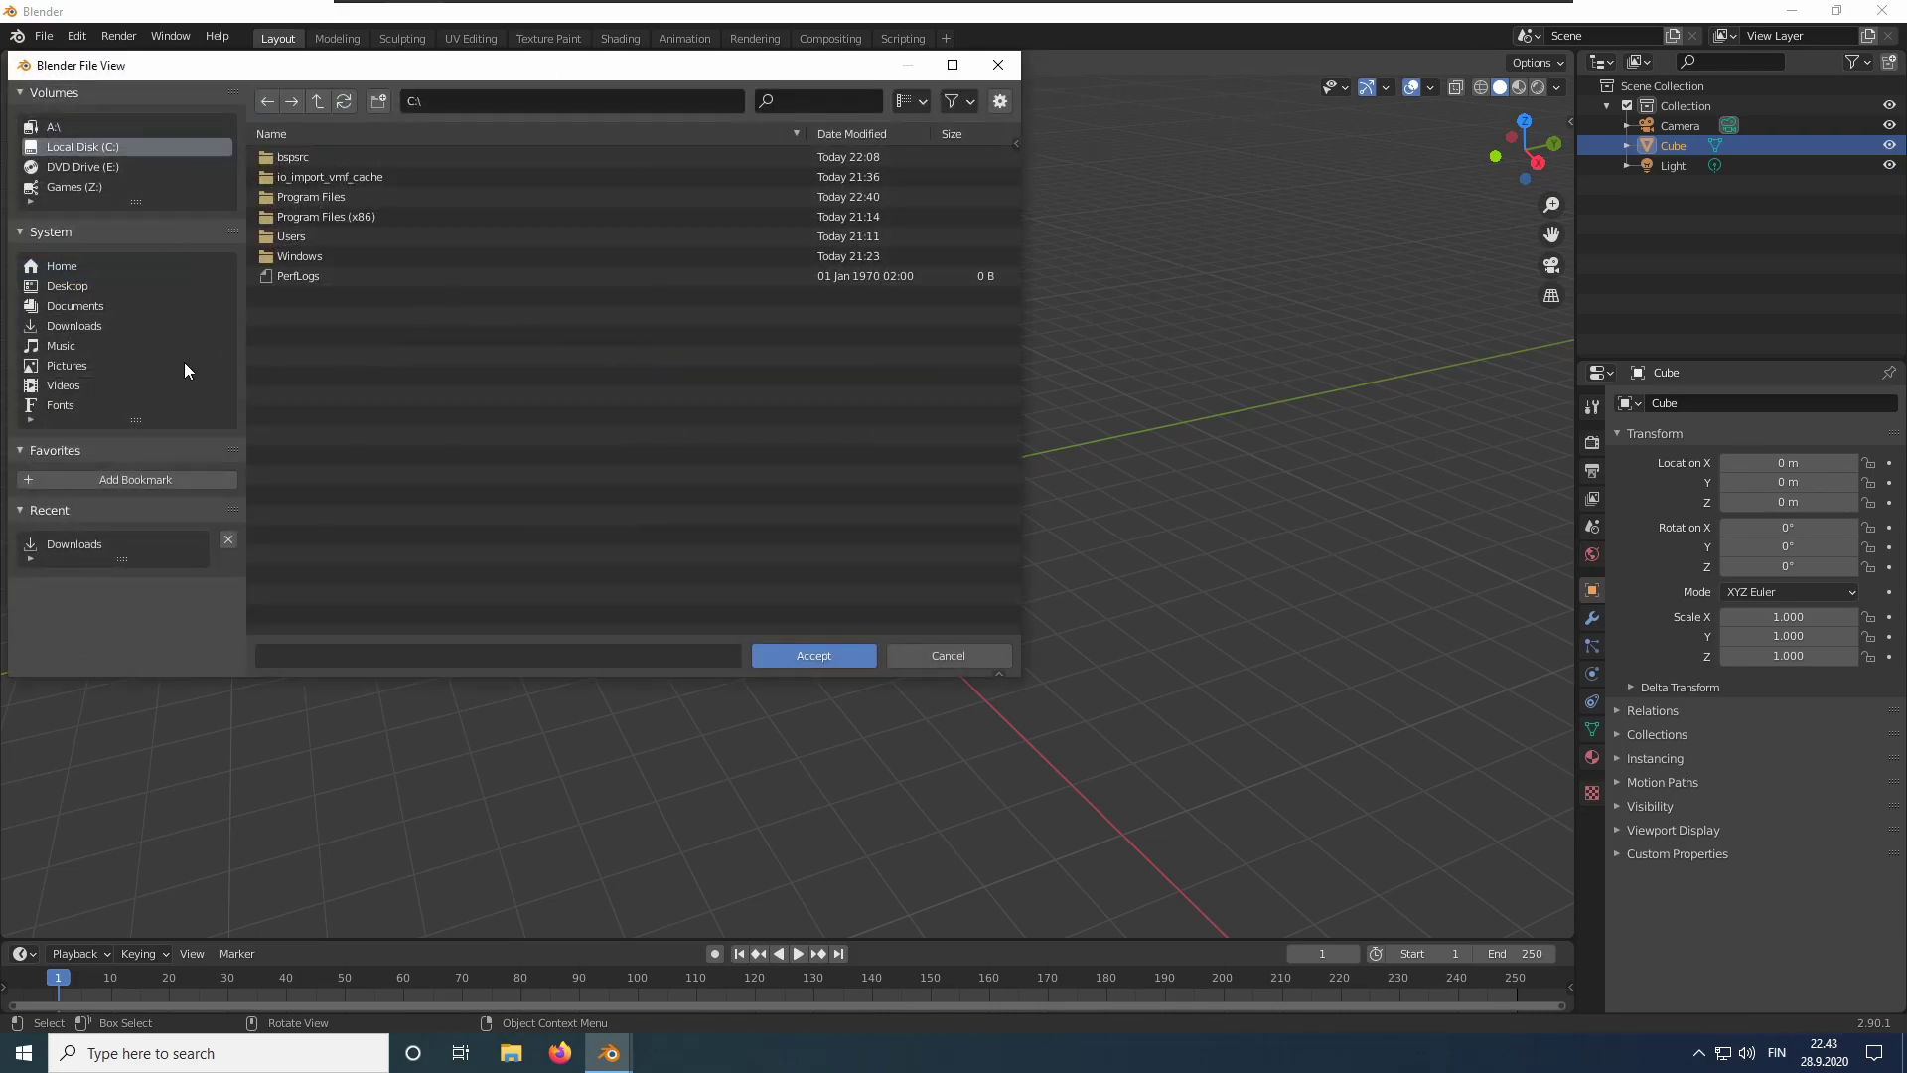
left_click(68, 265)
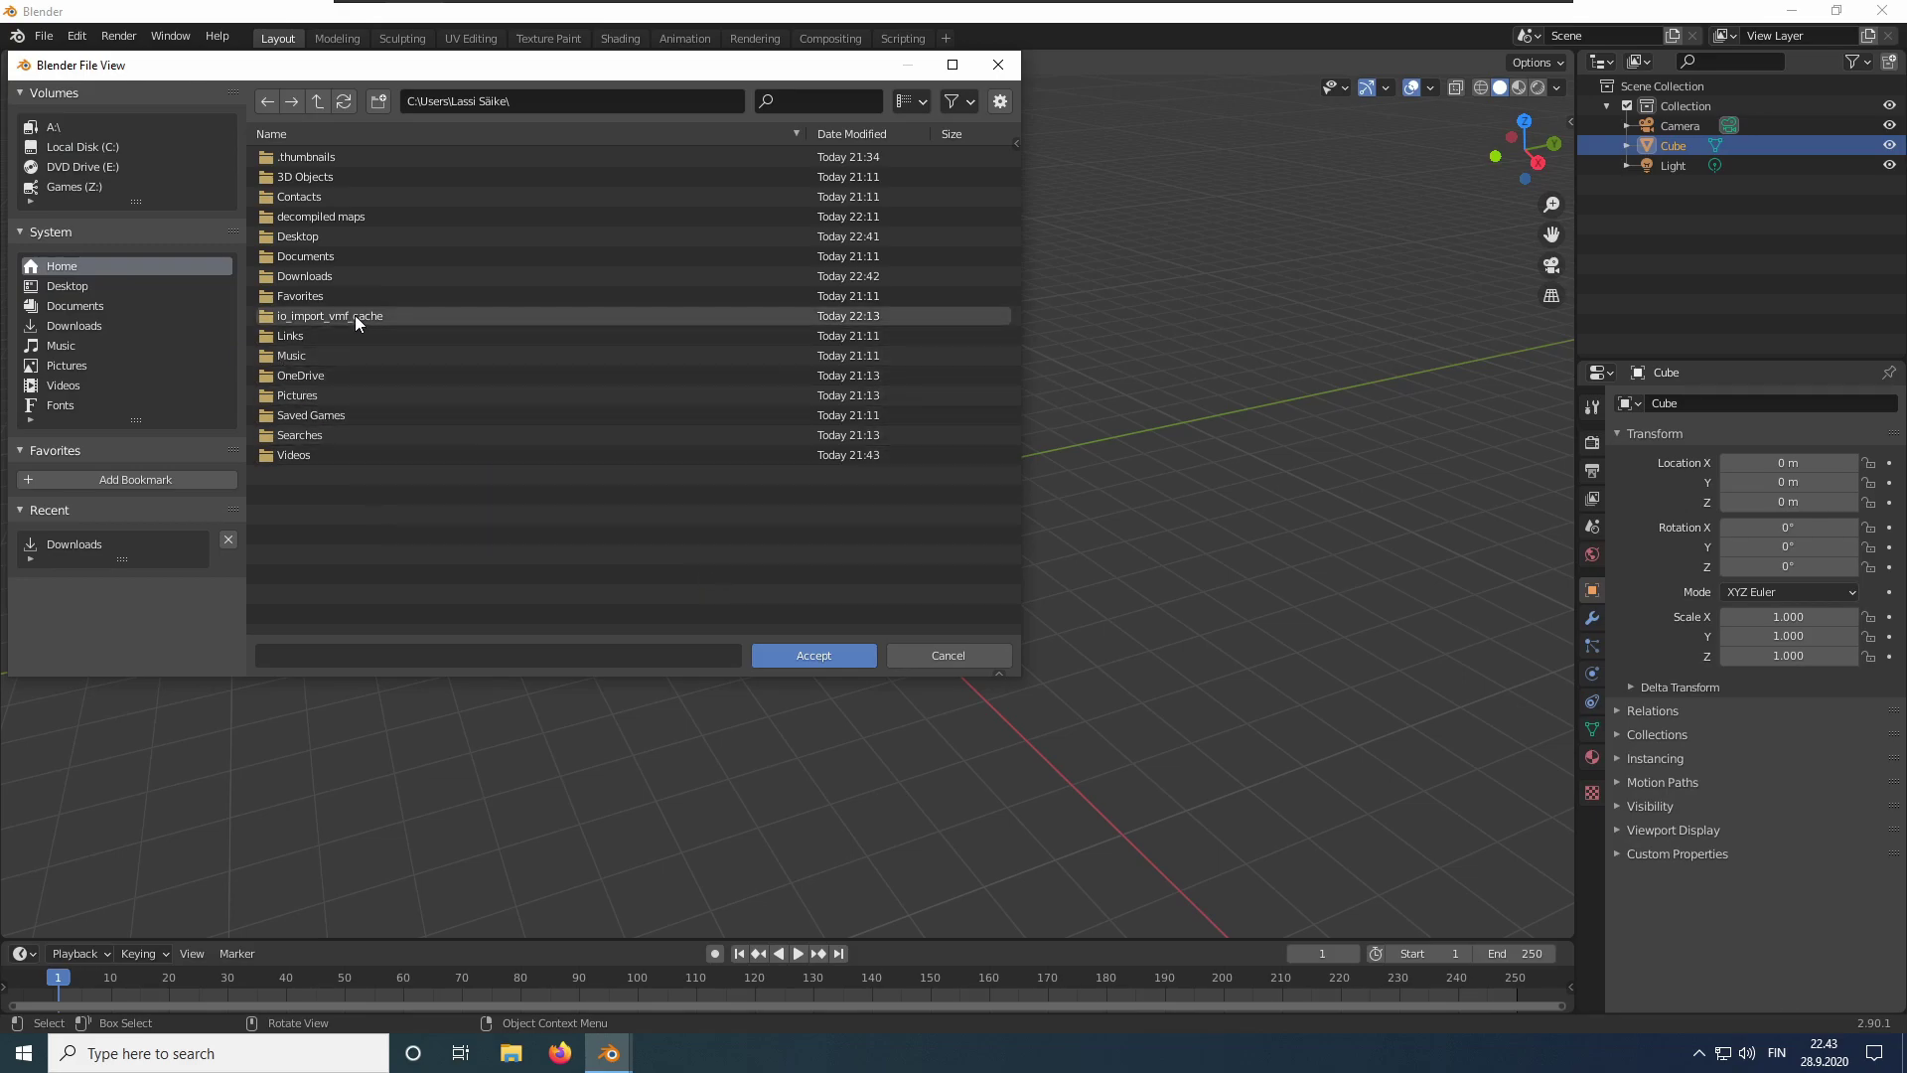
left_click(379, 101)
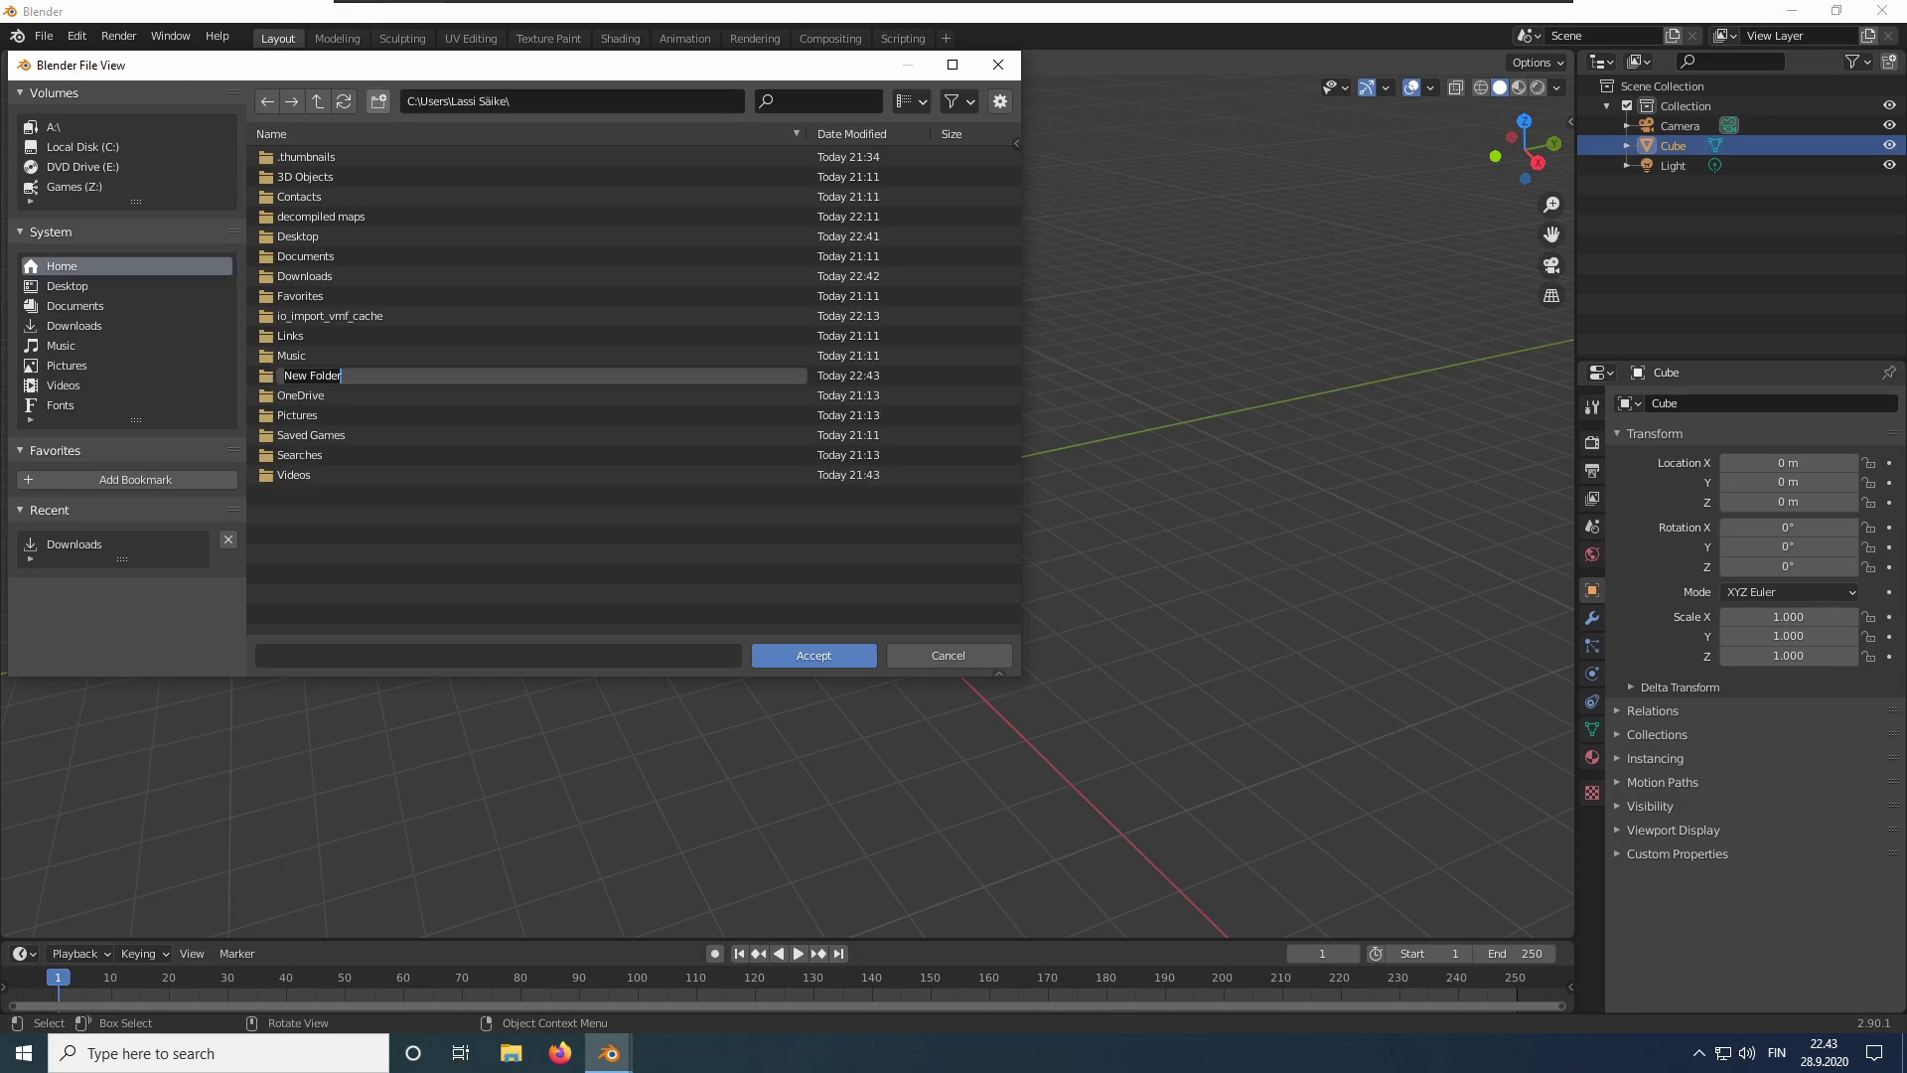
type("io_import_vmf_cache")
key("Escape")
left_click(361, 315)
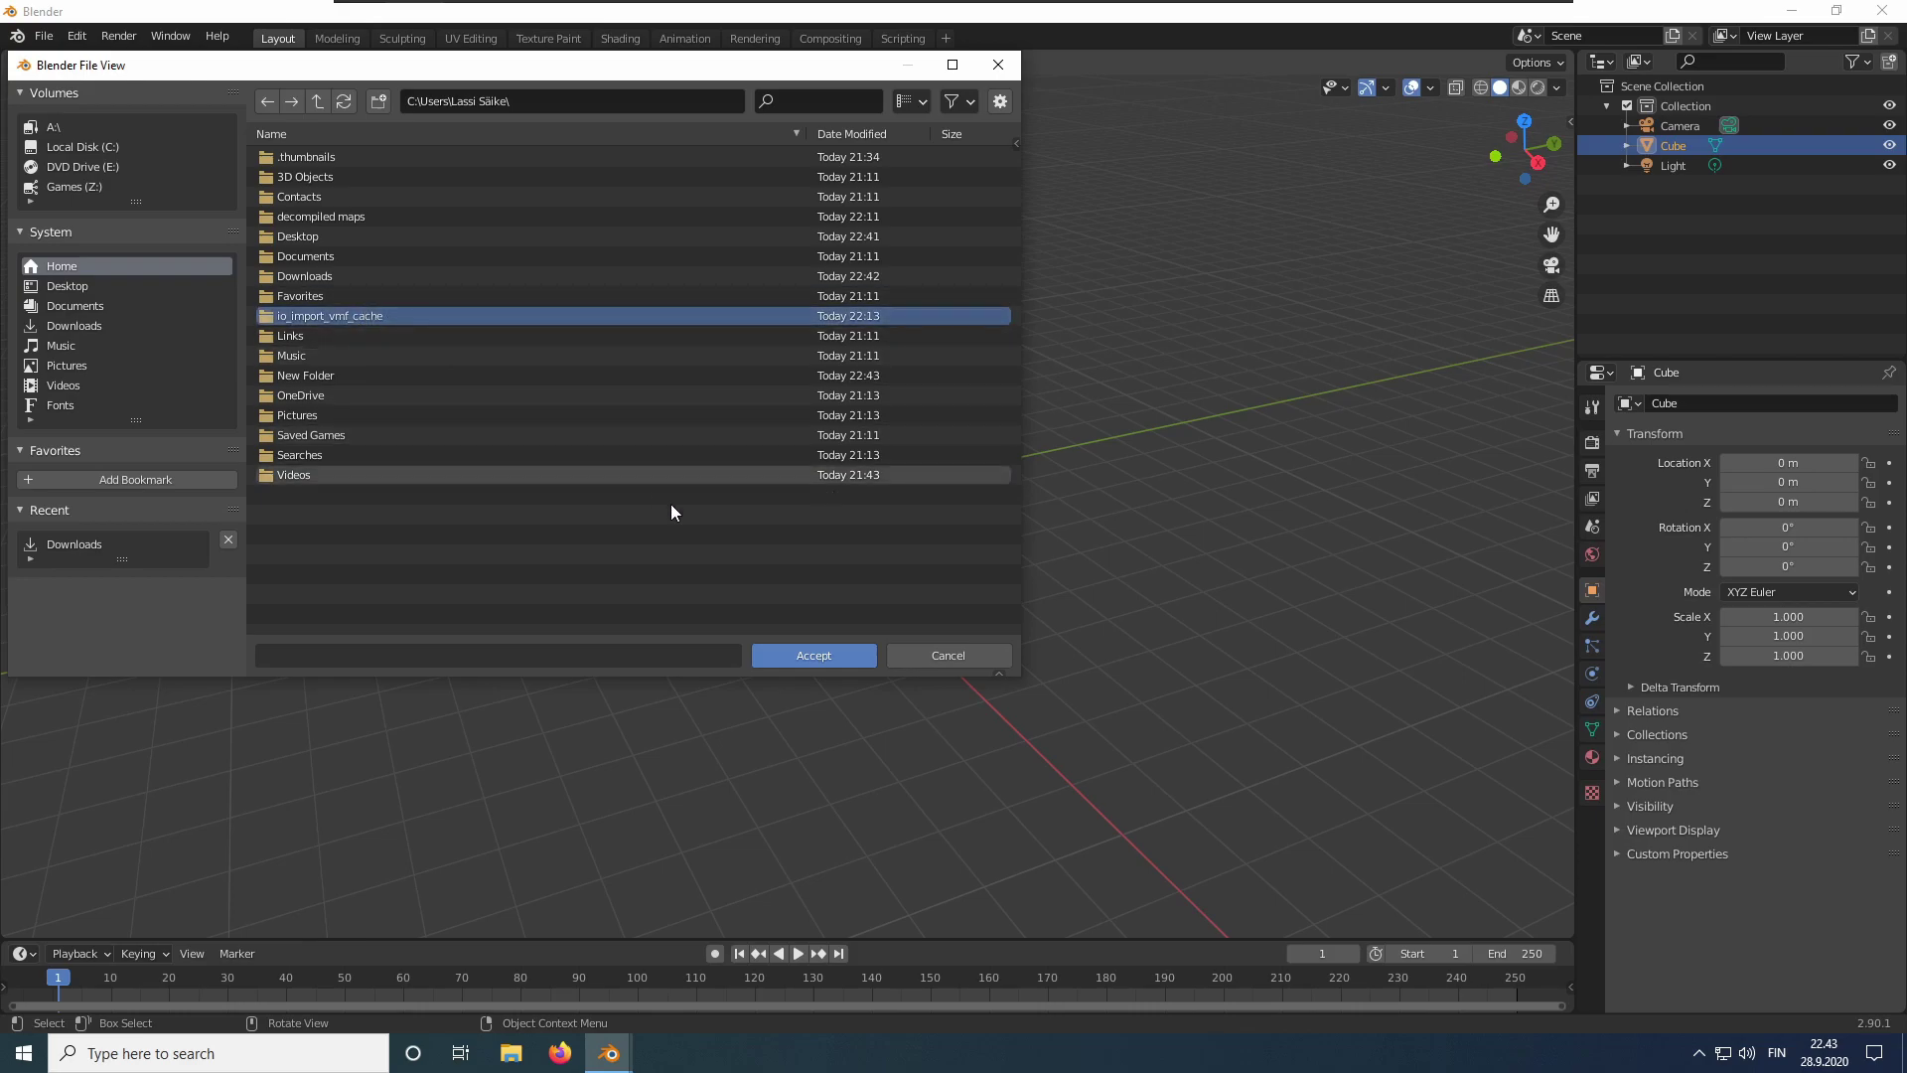
left_click(785, 647)
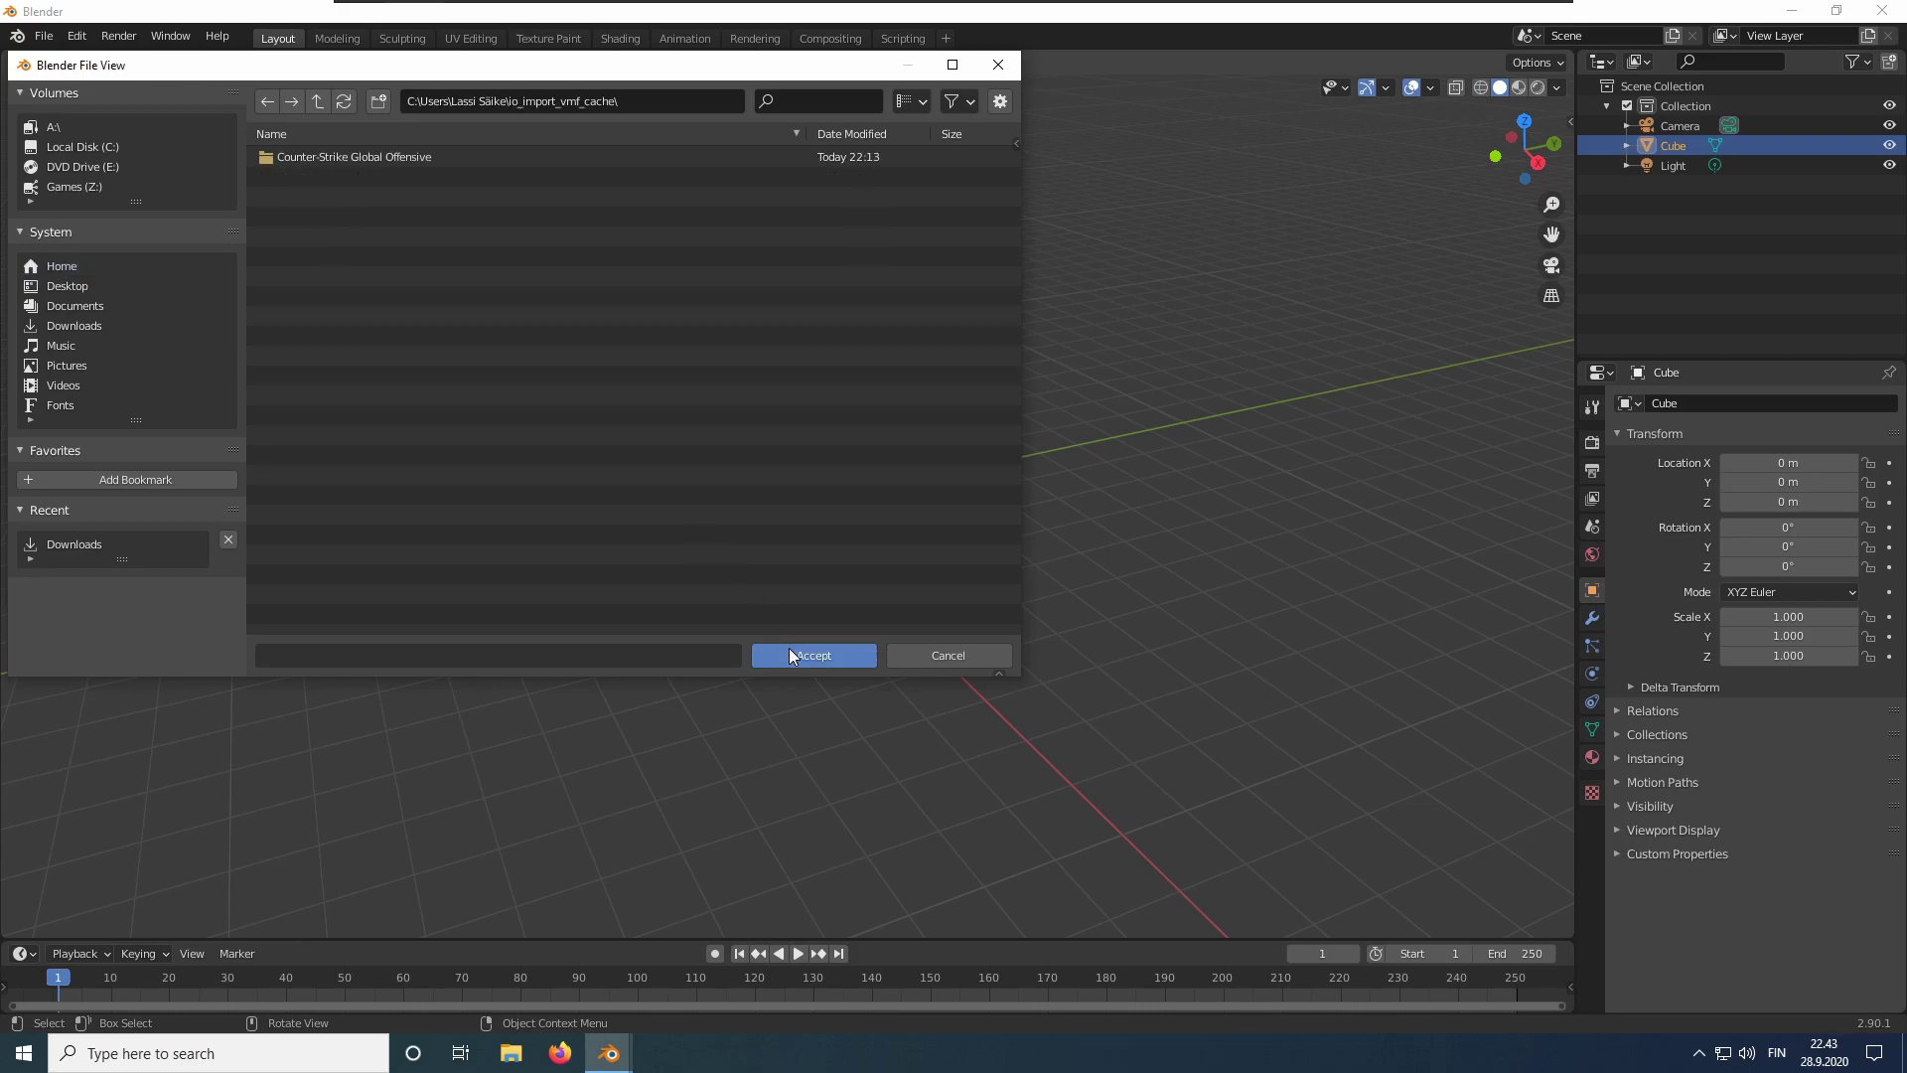
left_click(787, 654)
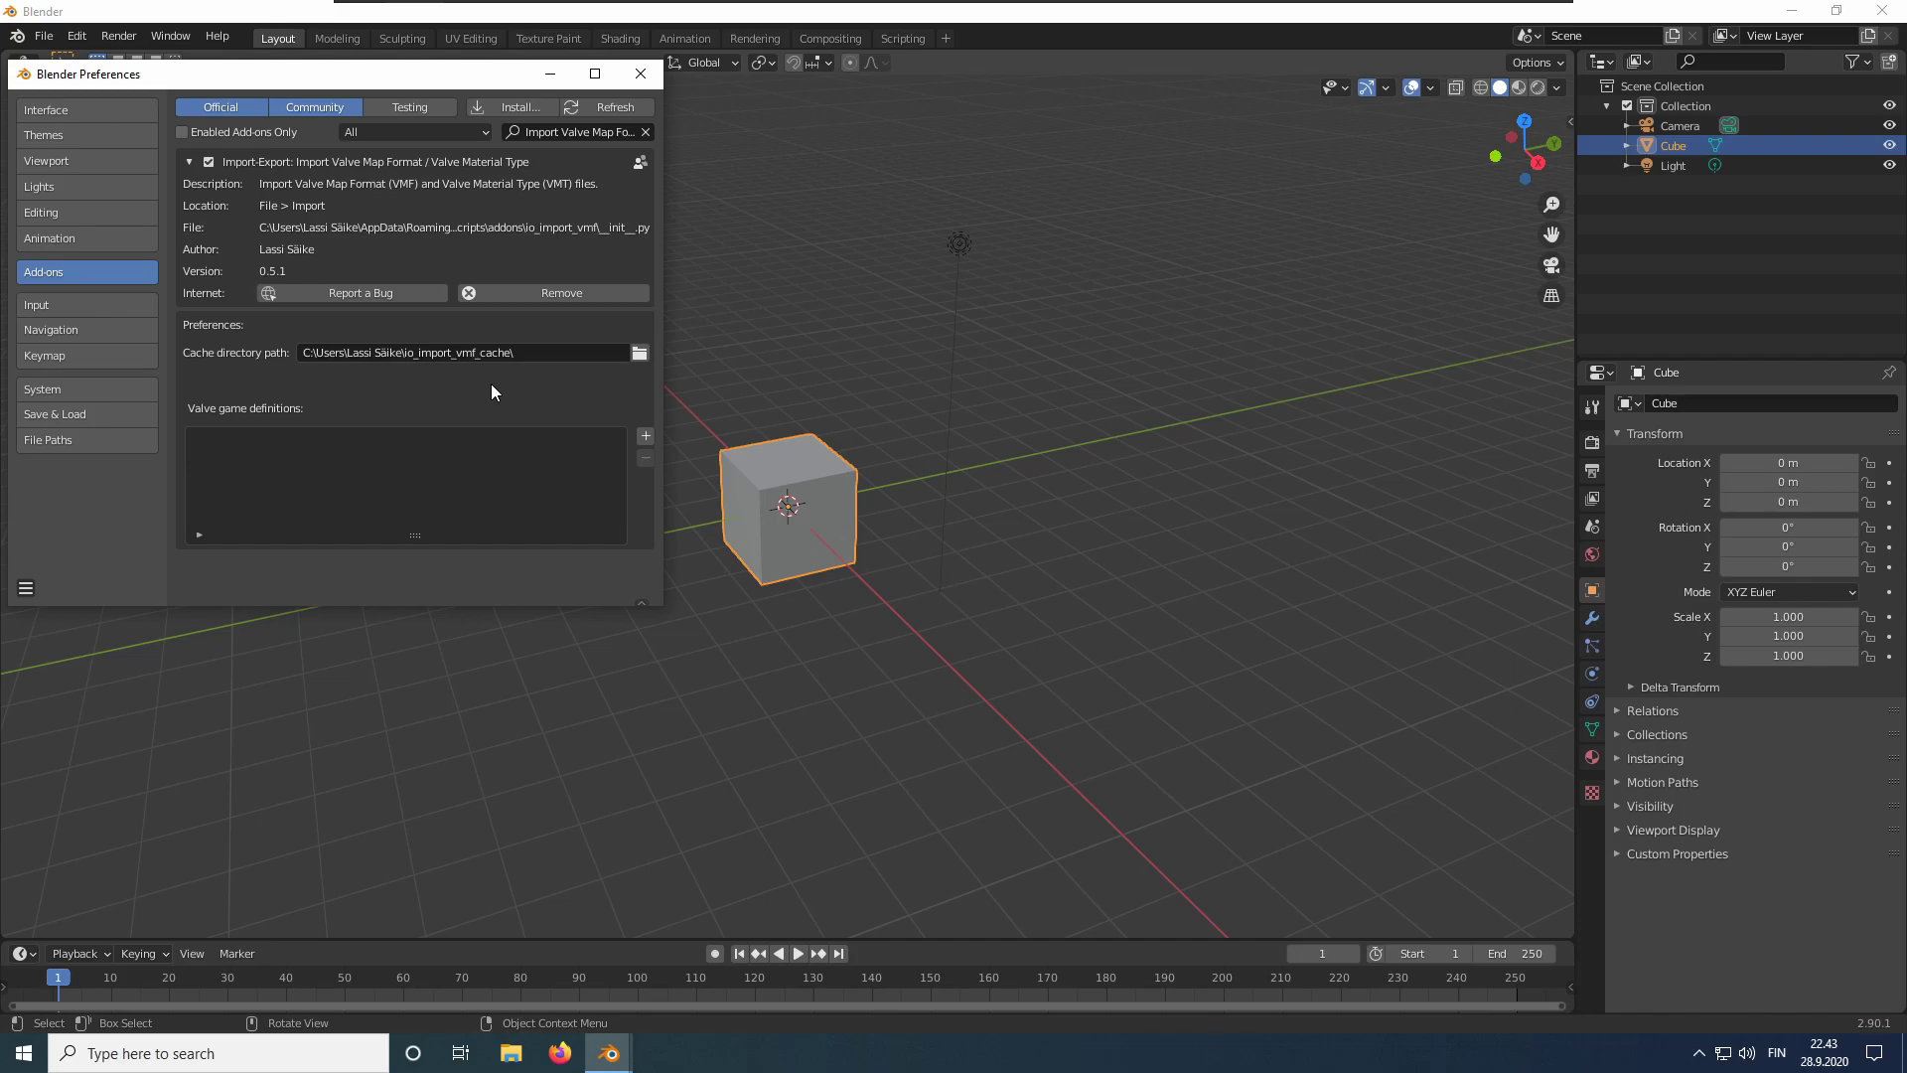
Add a Valve game definition detected from Z:\Steam\steamapps\common\Counter-Strike Global Offensive\csgo.
left_click(646, 435)
scroll(423, 371, "down", 3)
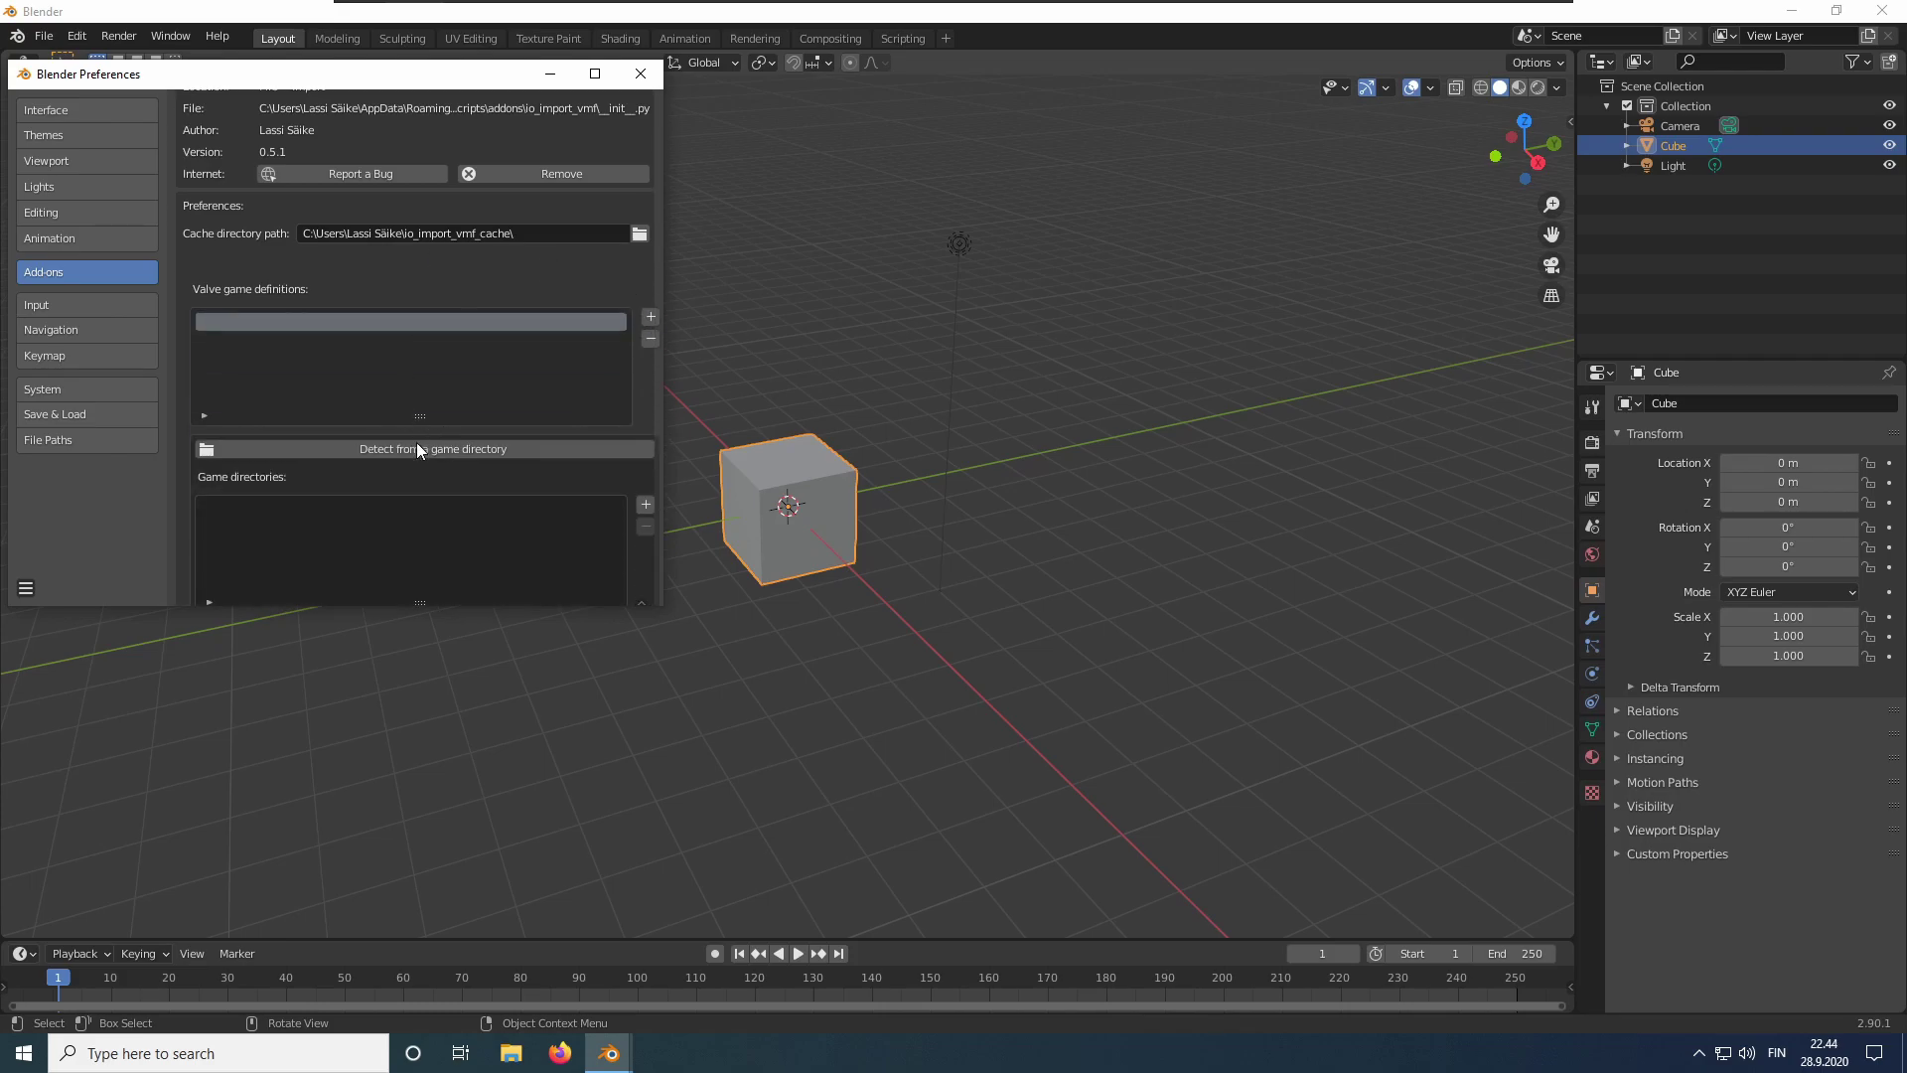
left_click(434, 449)
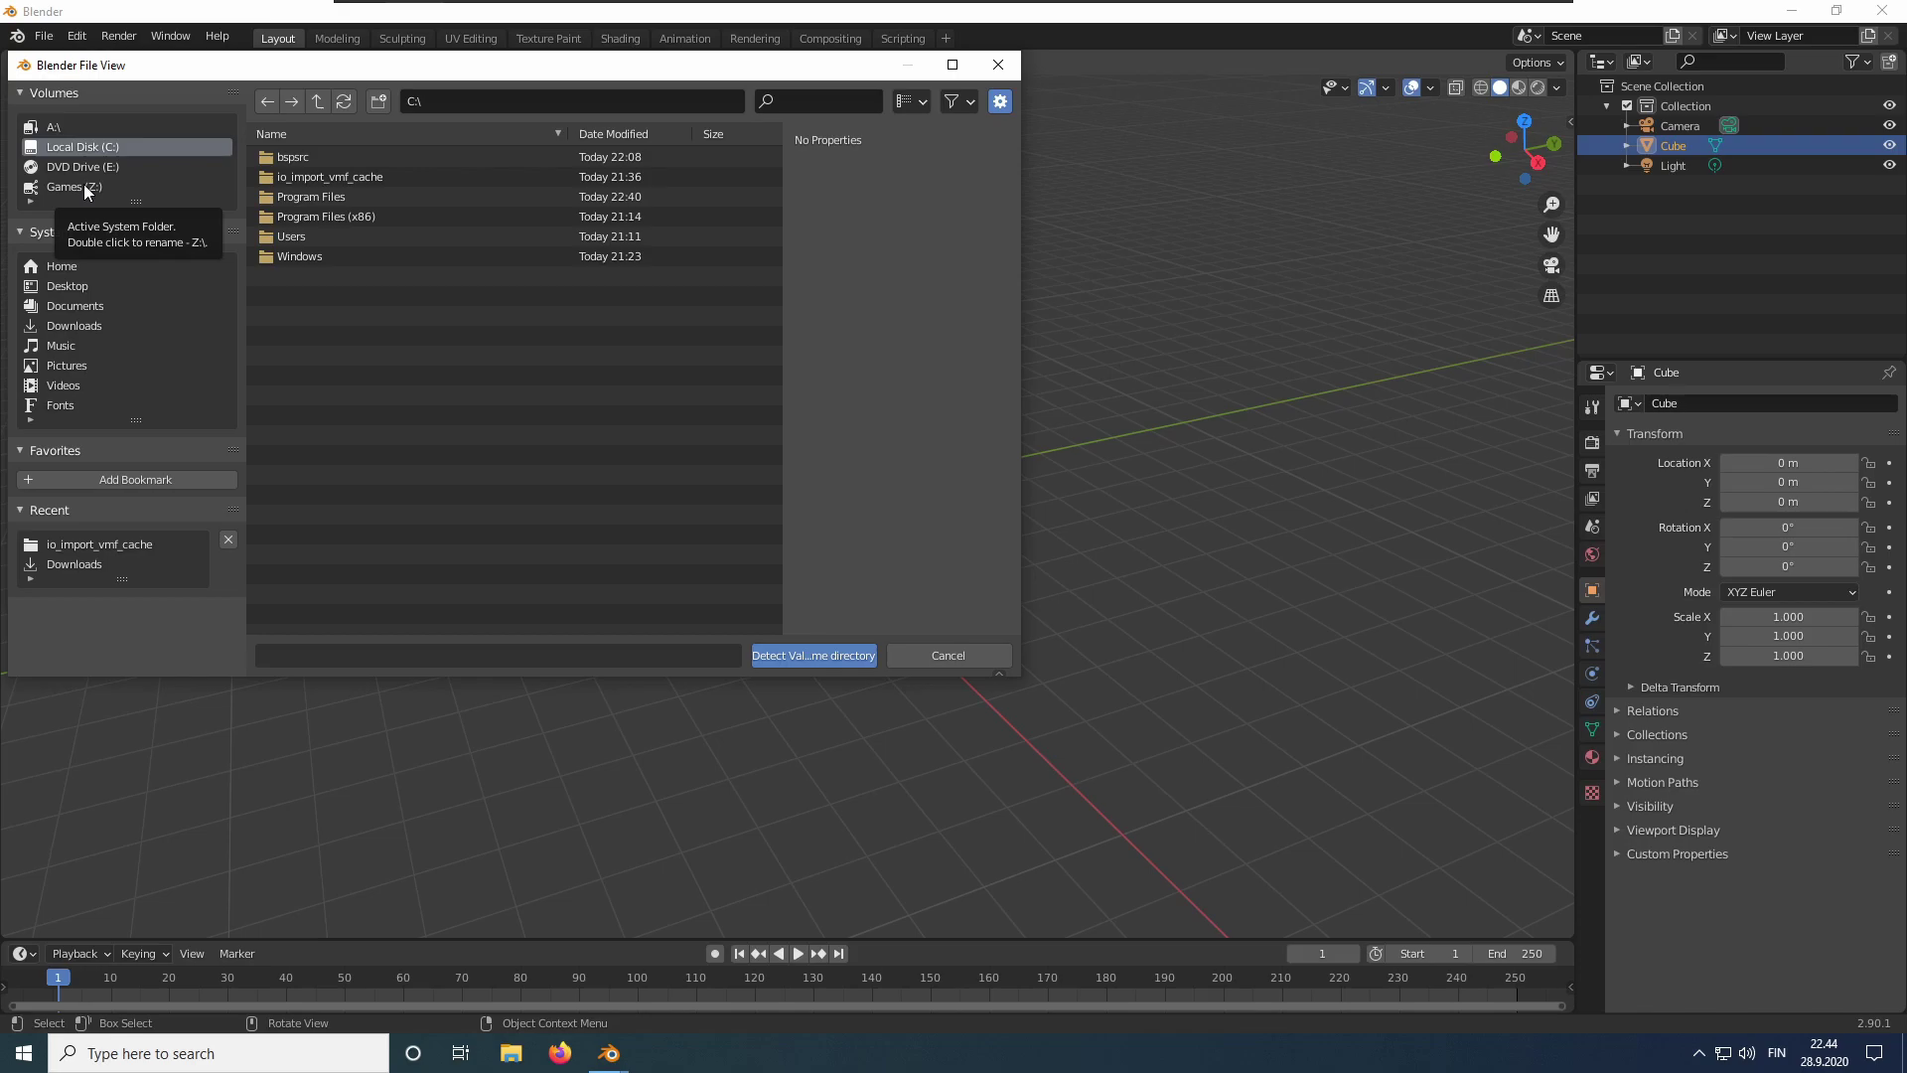
left_click(83, 185)
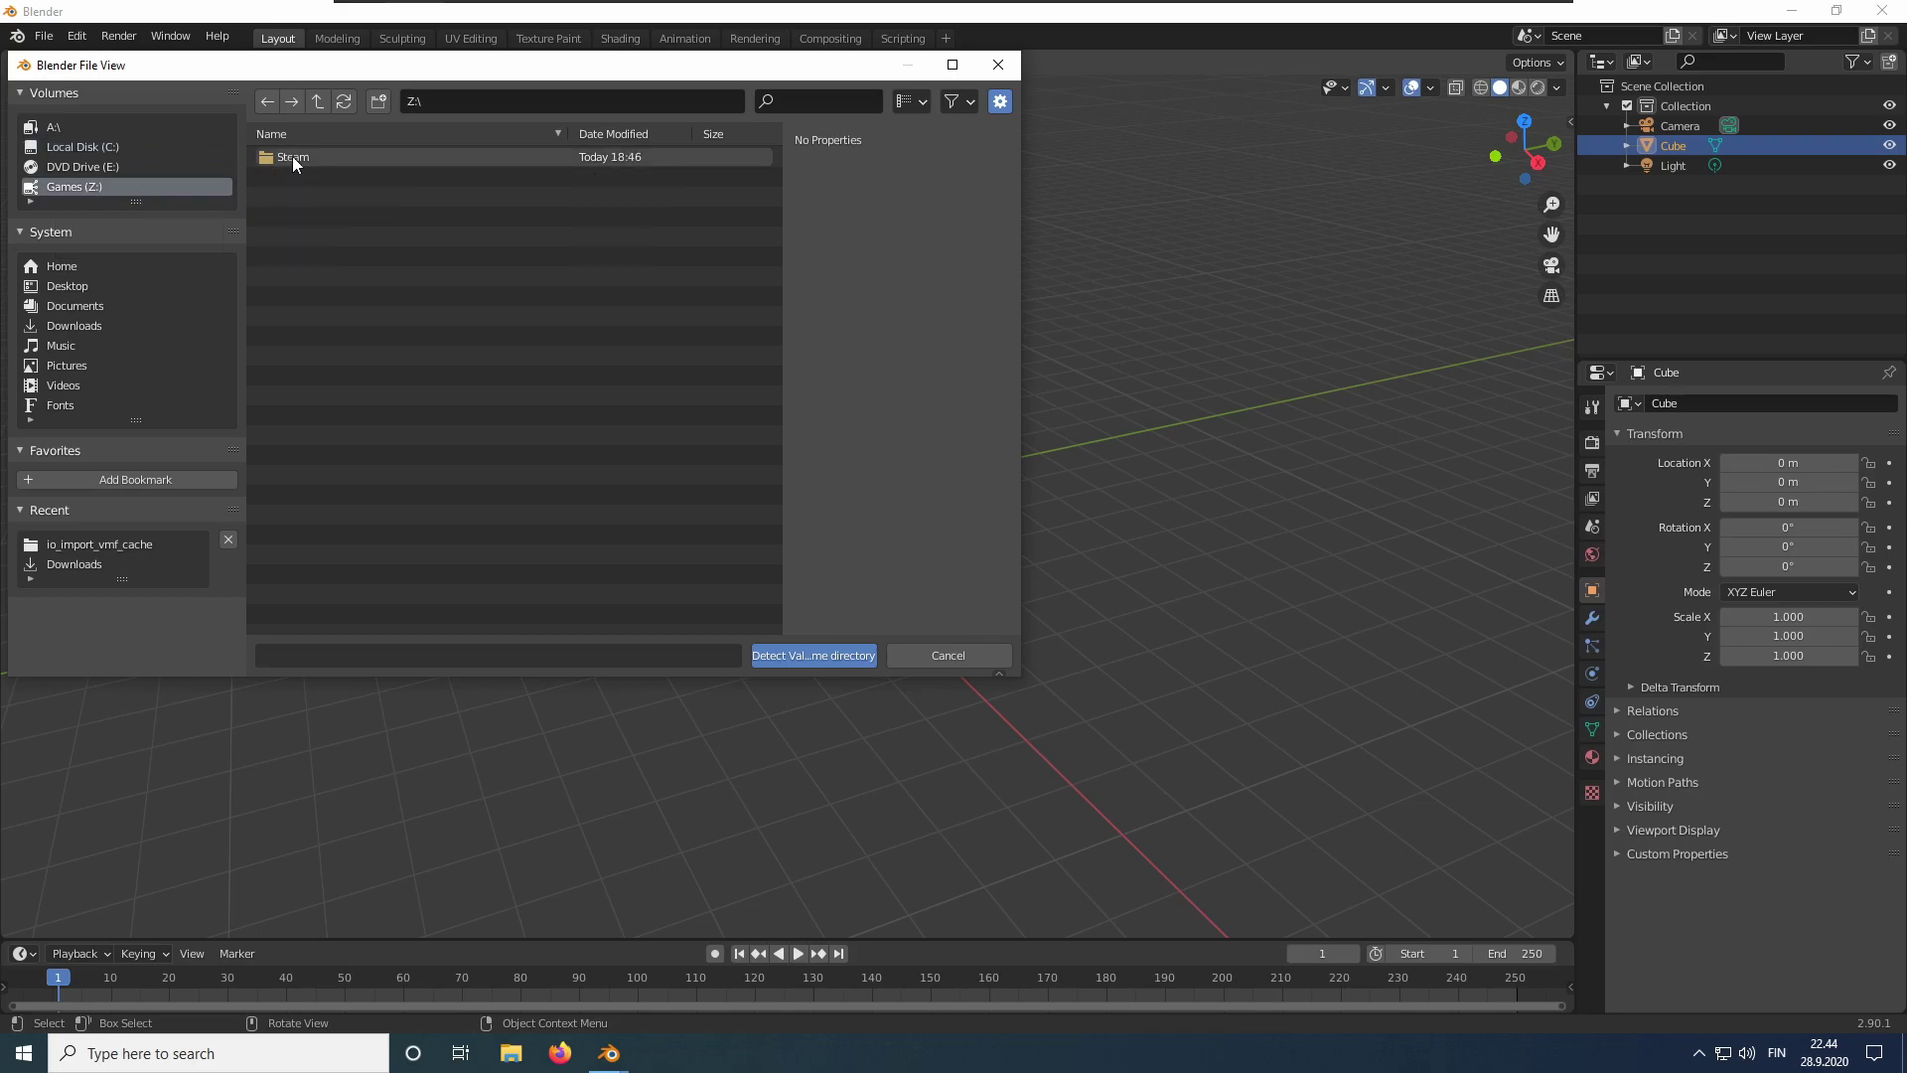
double_click(292, 157)
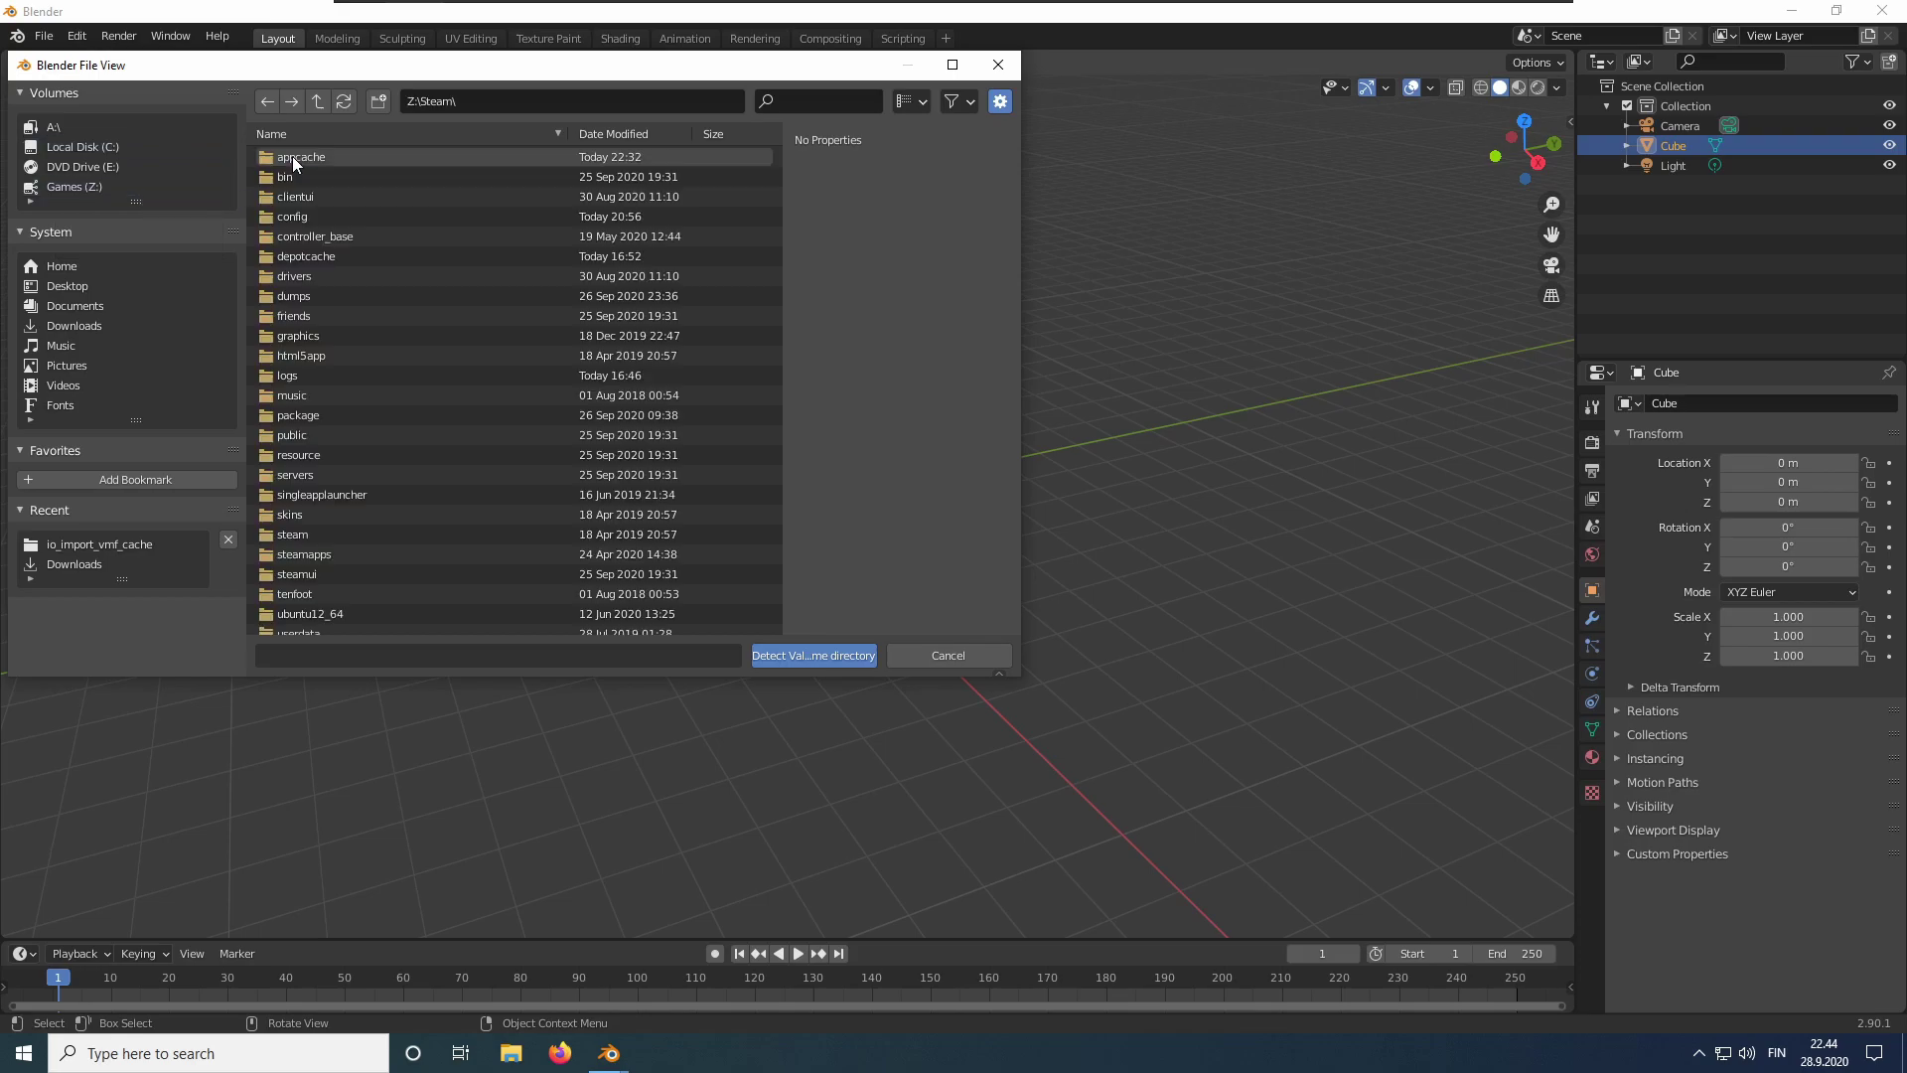
scroll(338, 532, "down", 1)
double_click(326, 533)
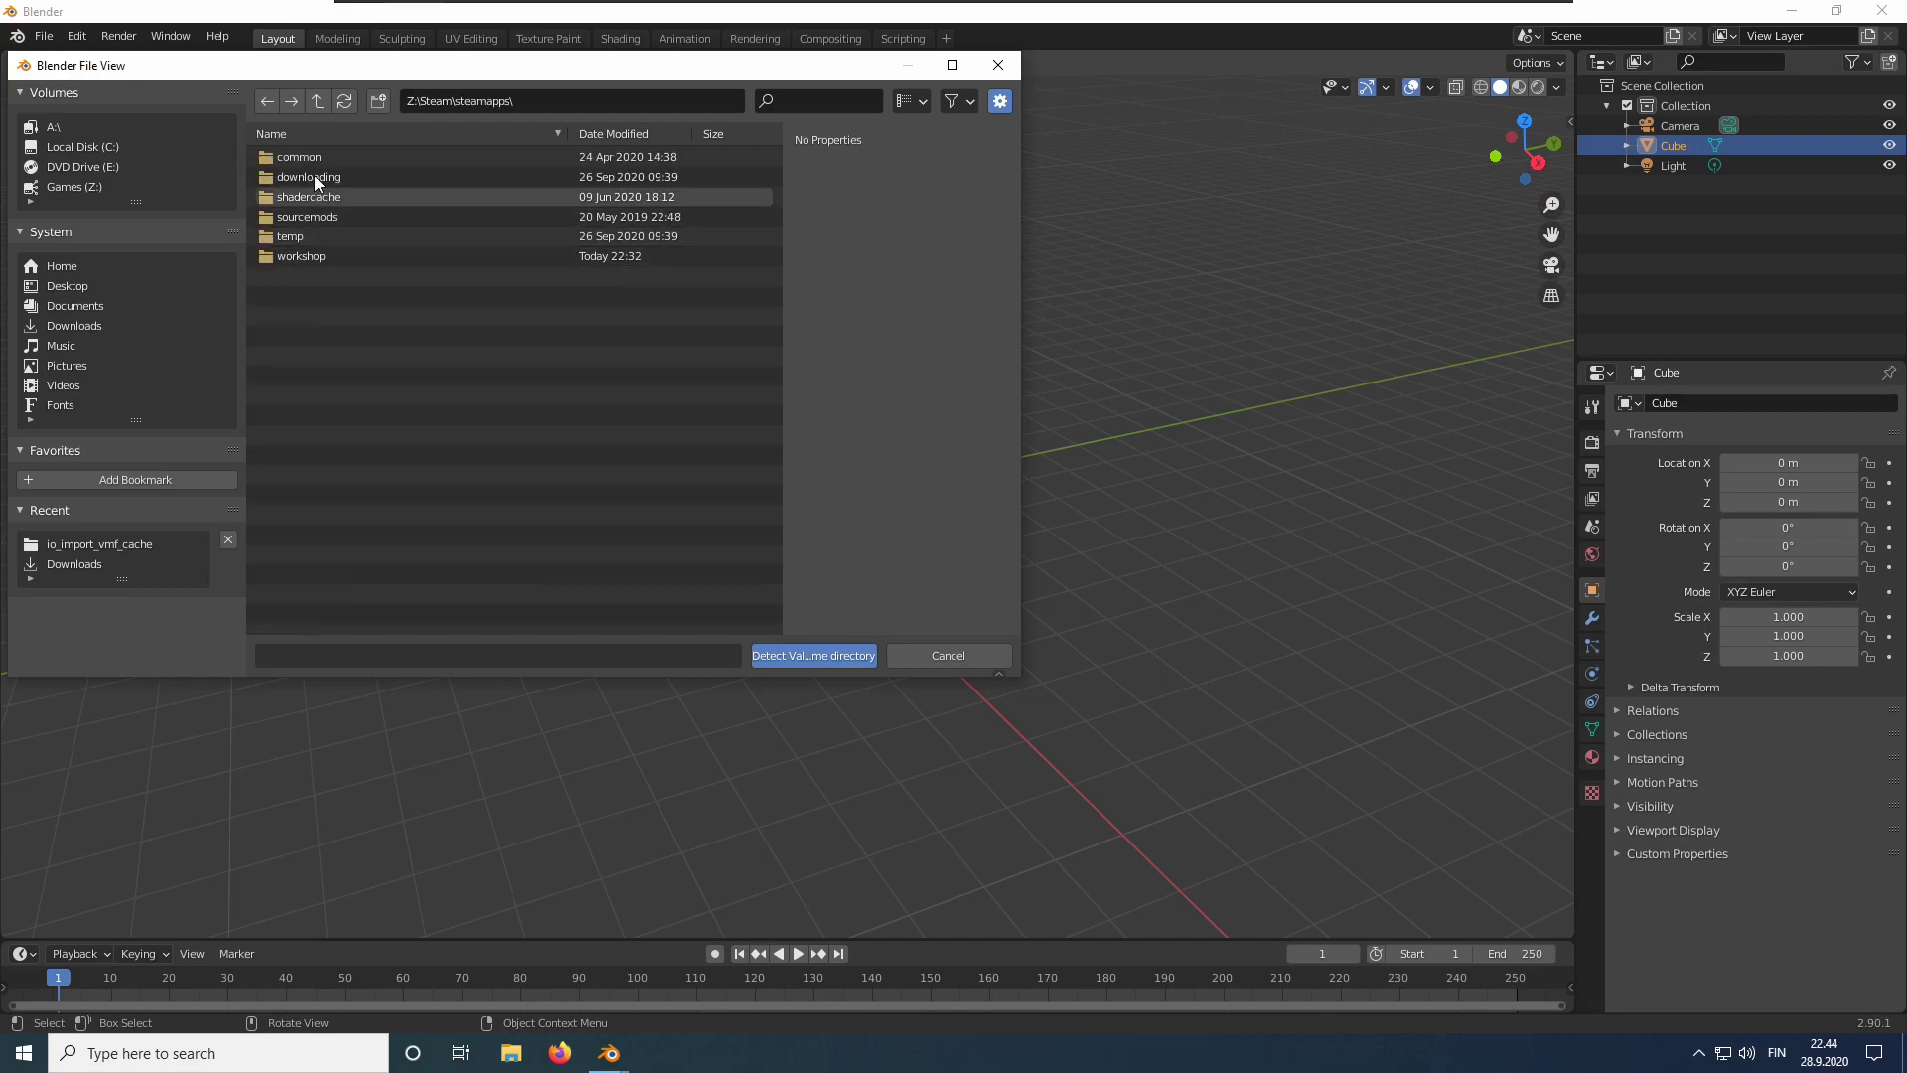
double_click(314, 155)
double_click(313, 157)
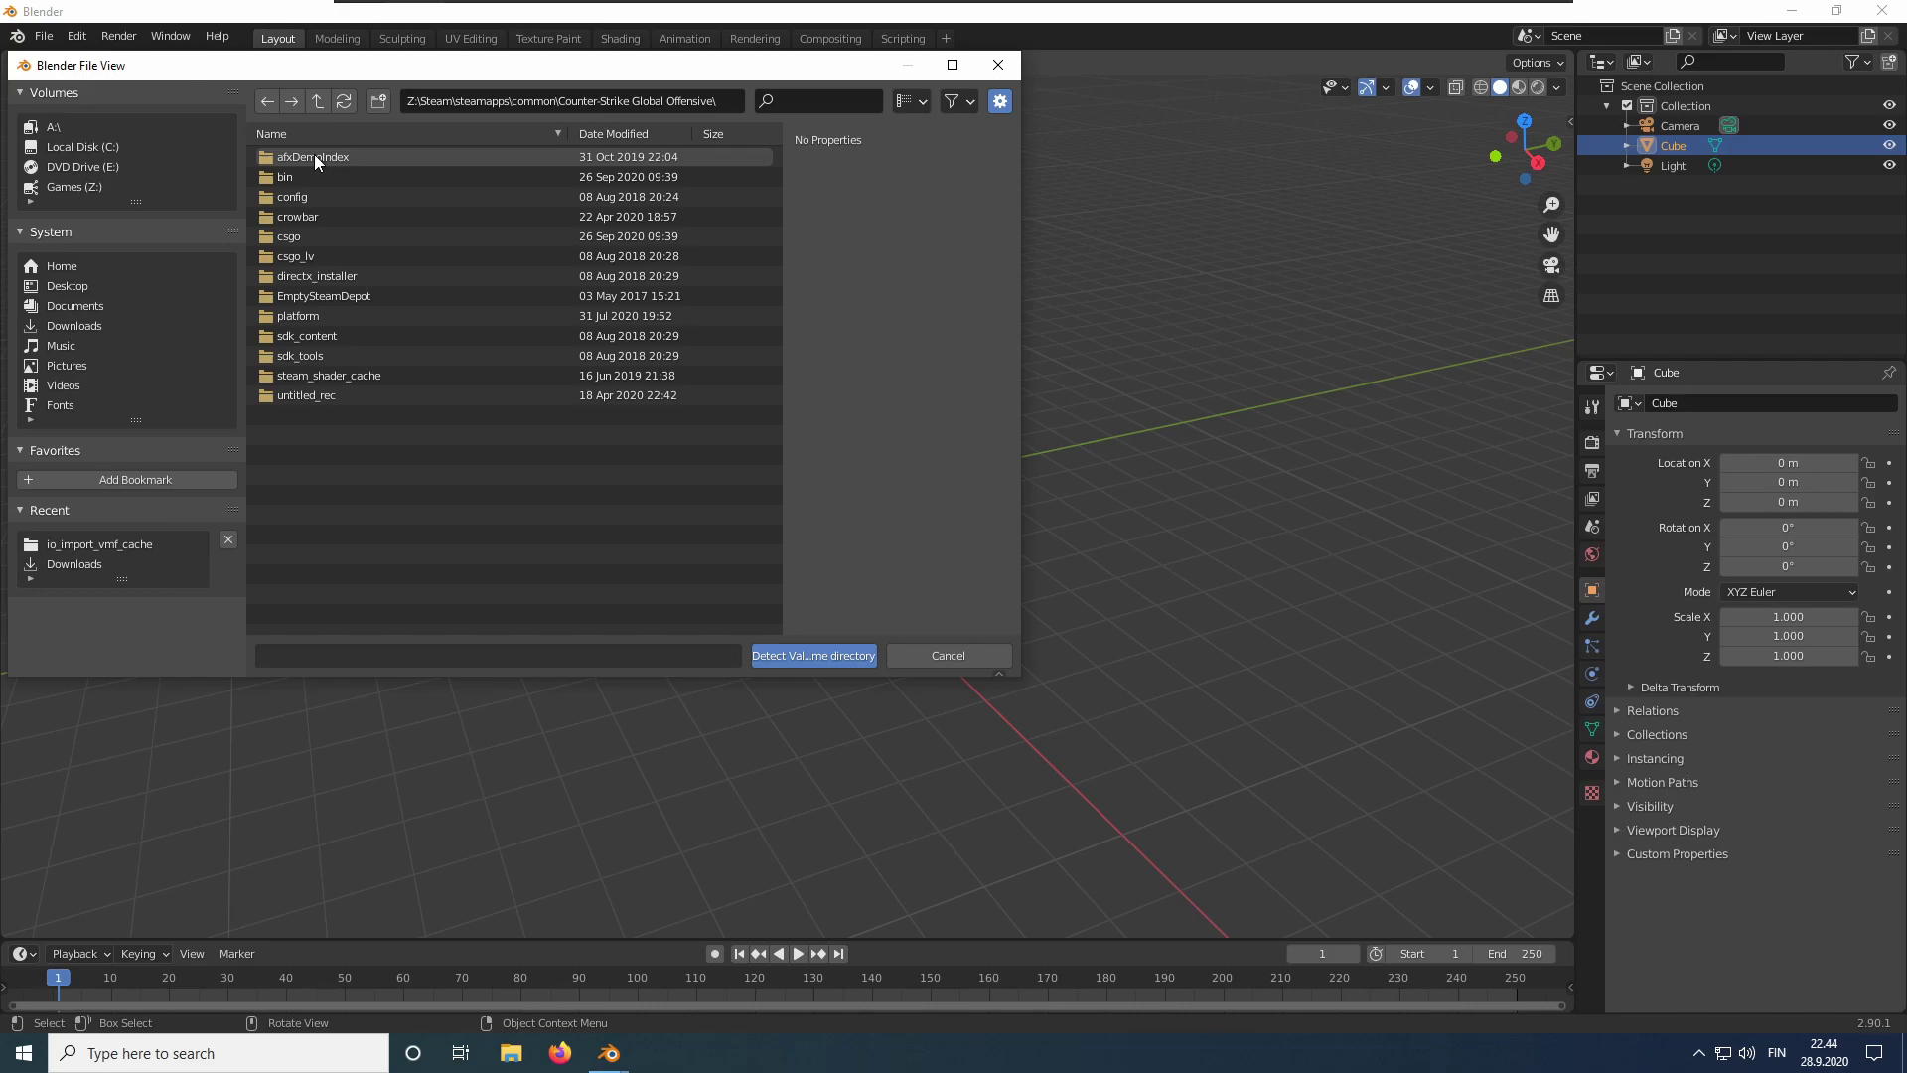
double_click(307, 236)
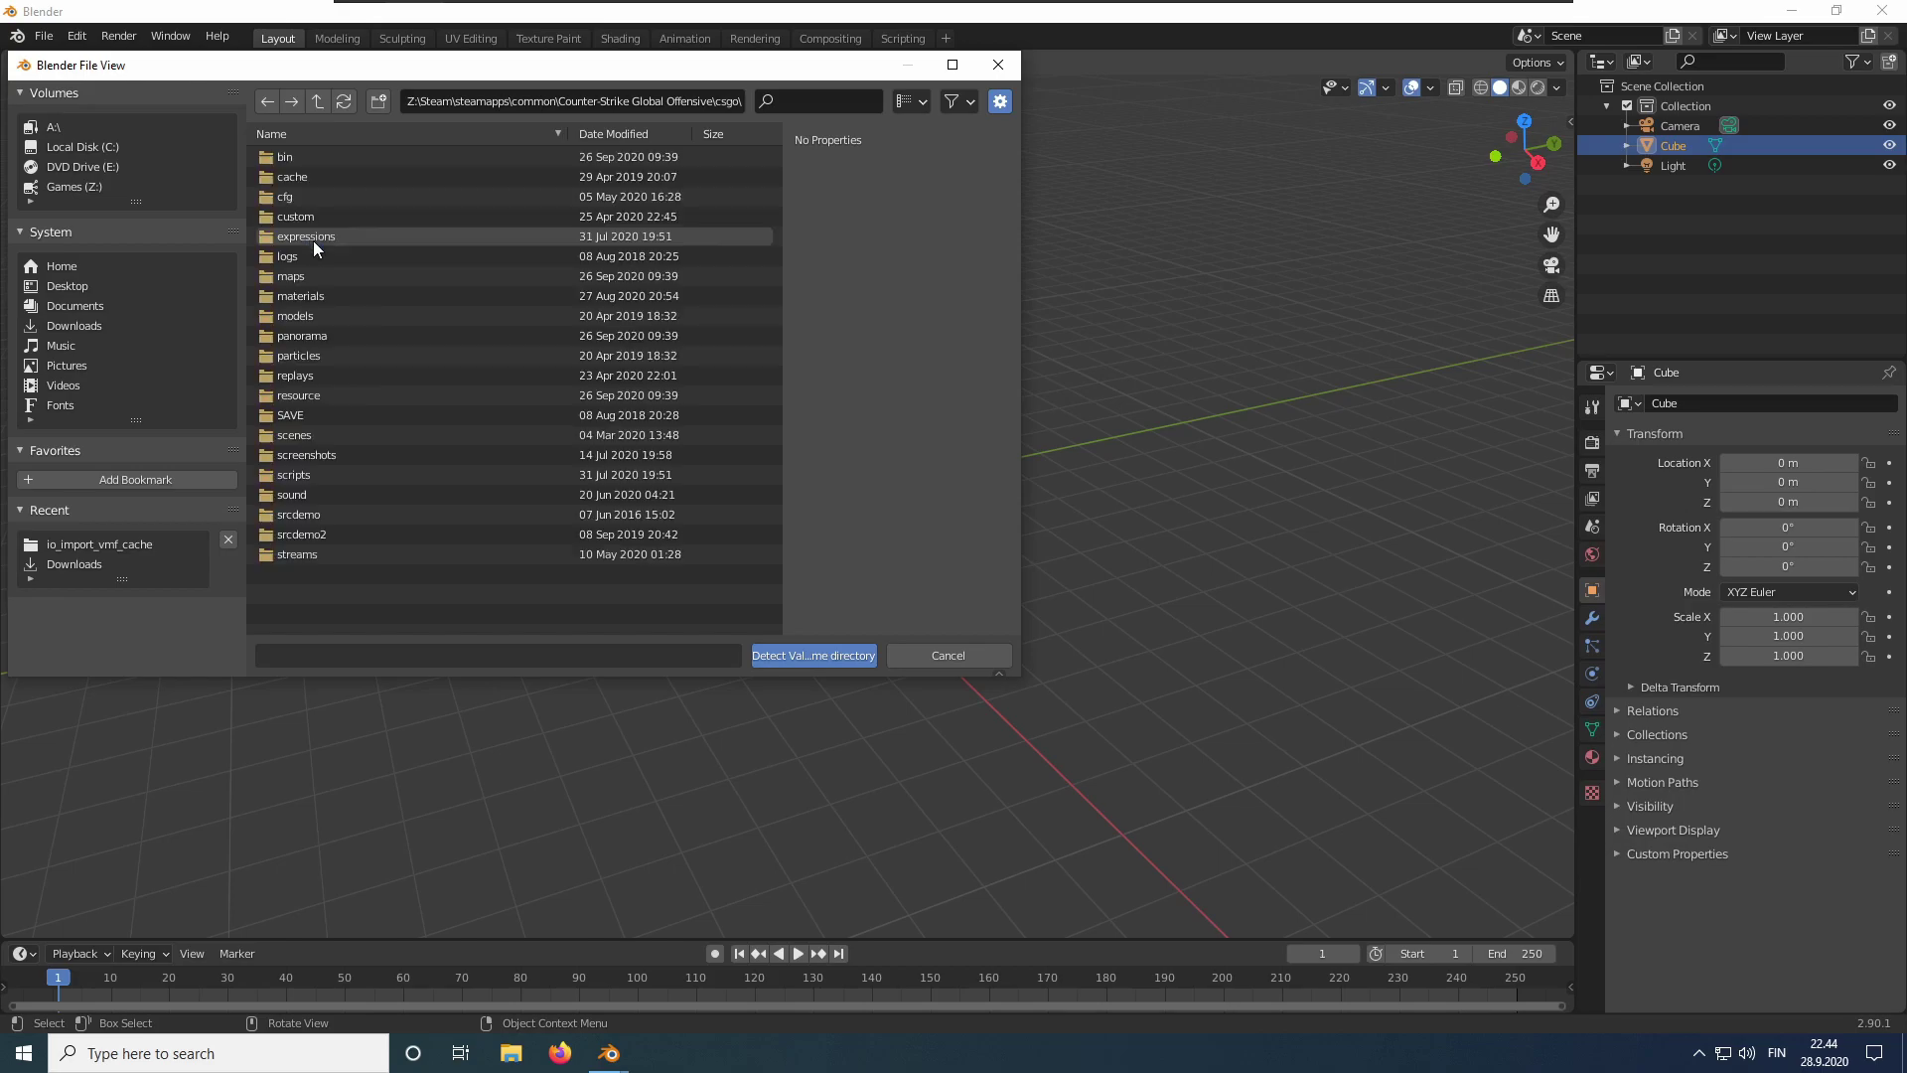
left_click(820, 655)
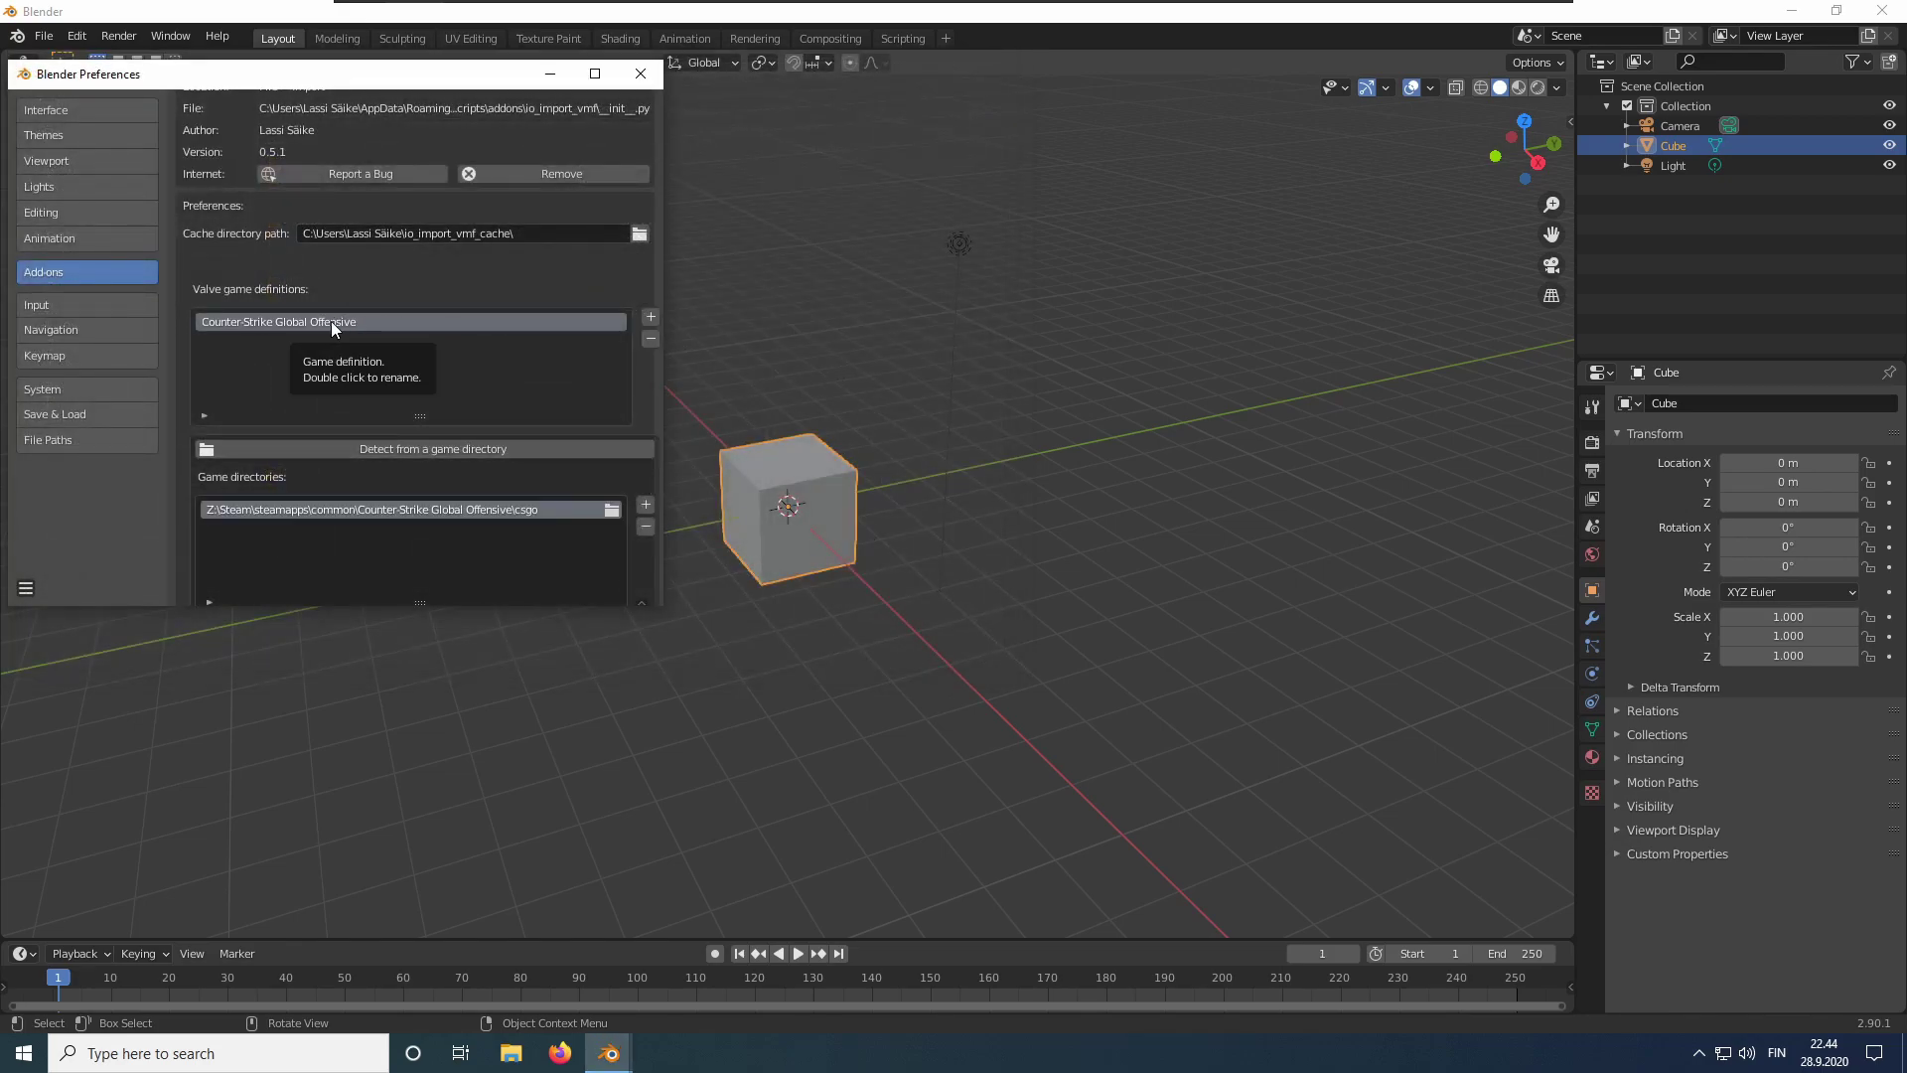
Save the preferences and close the Preferences window.
scroll(367, 319, "down", 3)
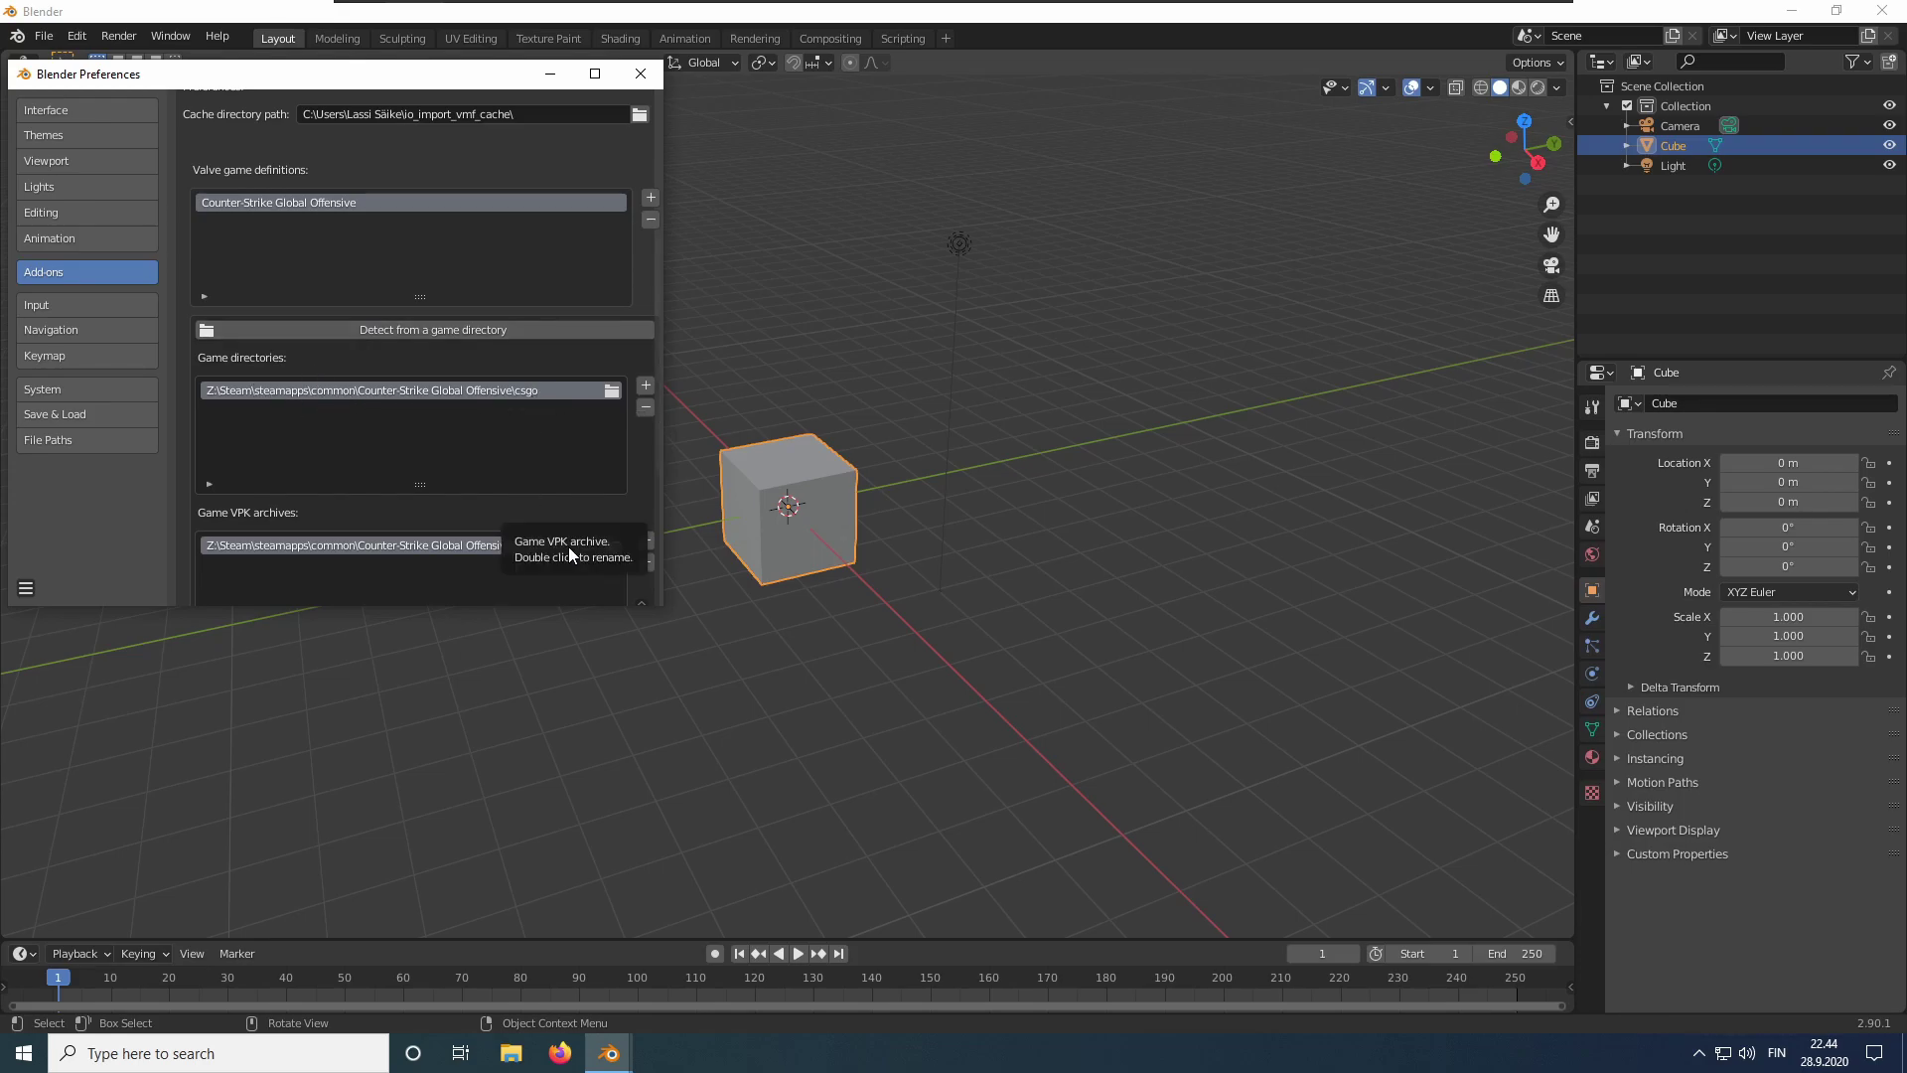
scroll(398, 427, "up", 4)
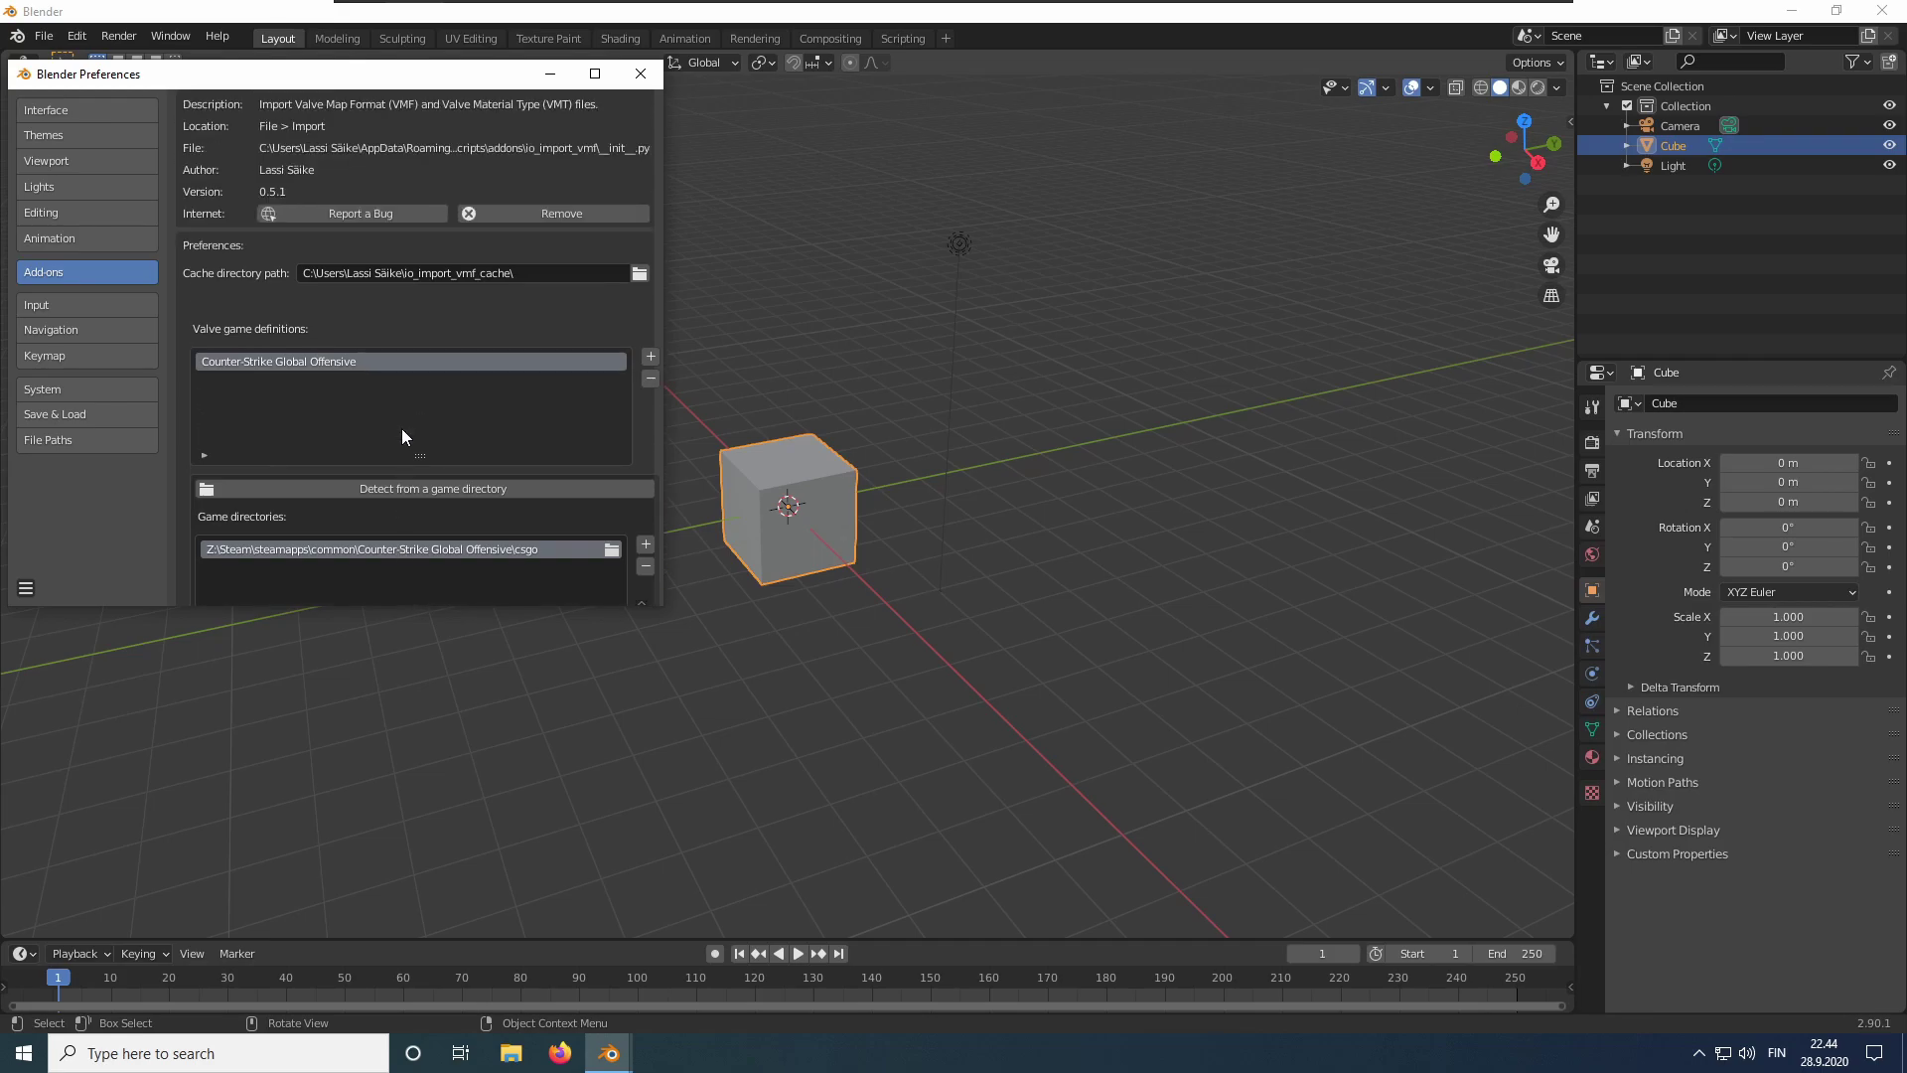
left_click(27, 591)
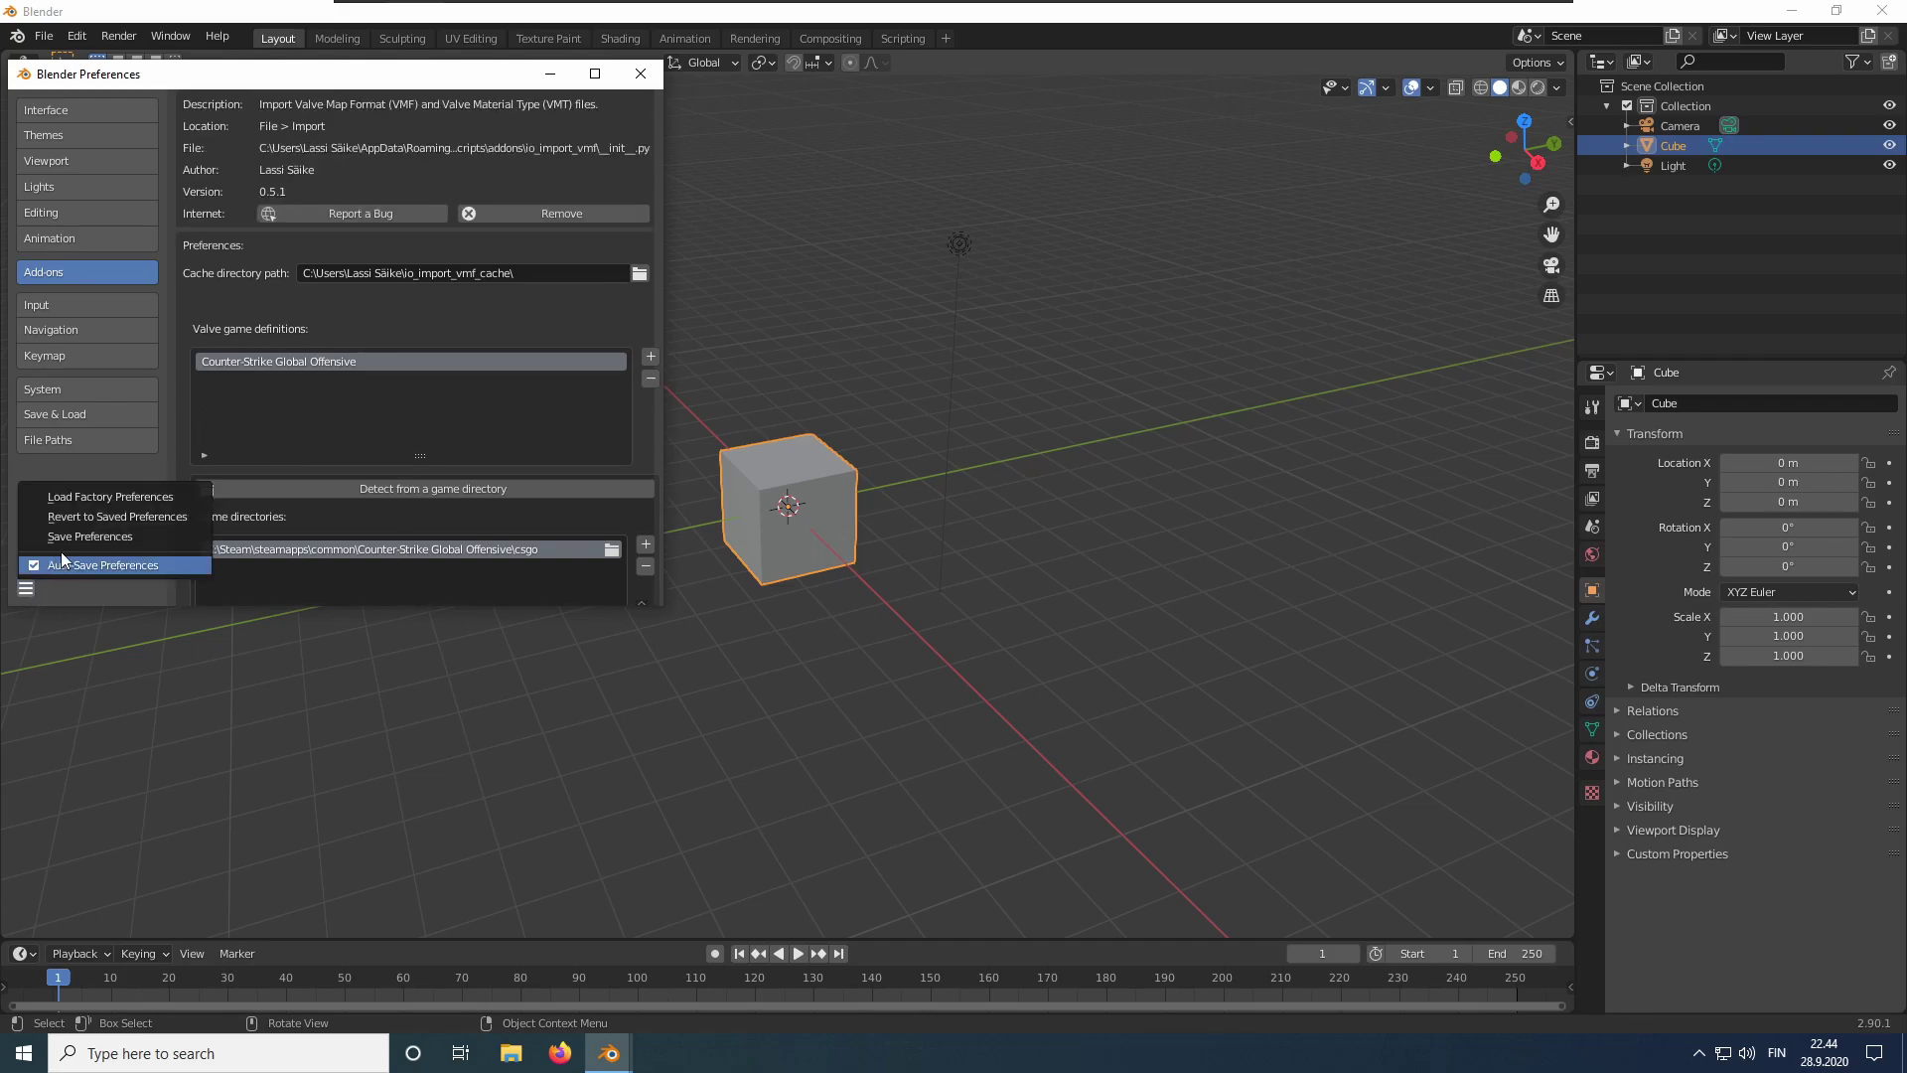
left_click(94, 532)
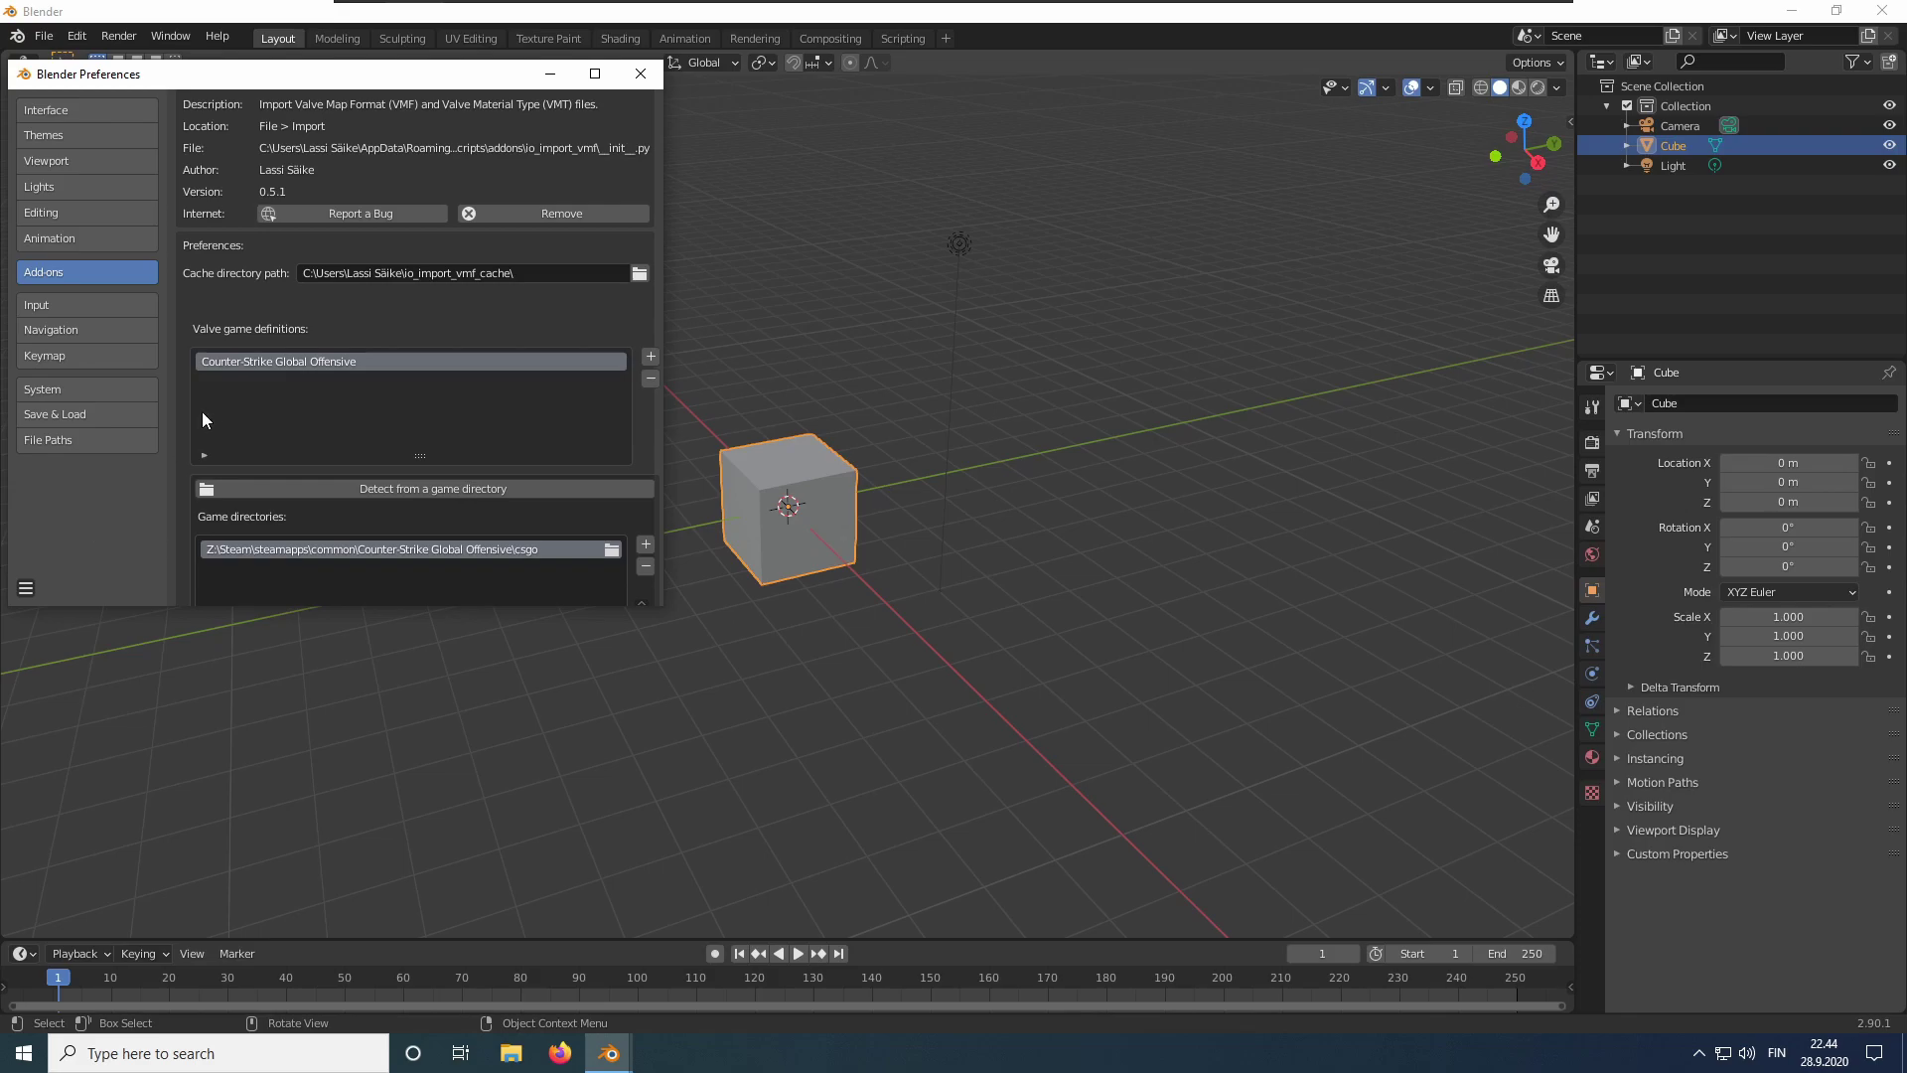
left_click(641, 74)
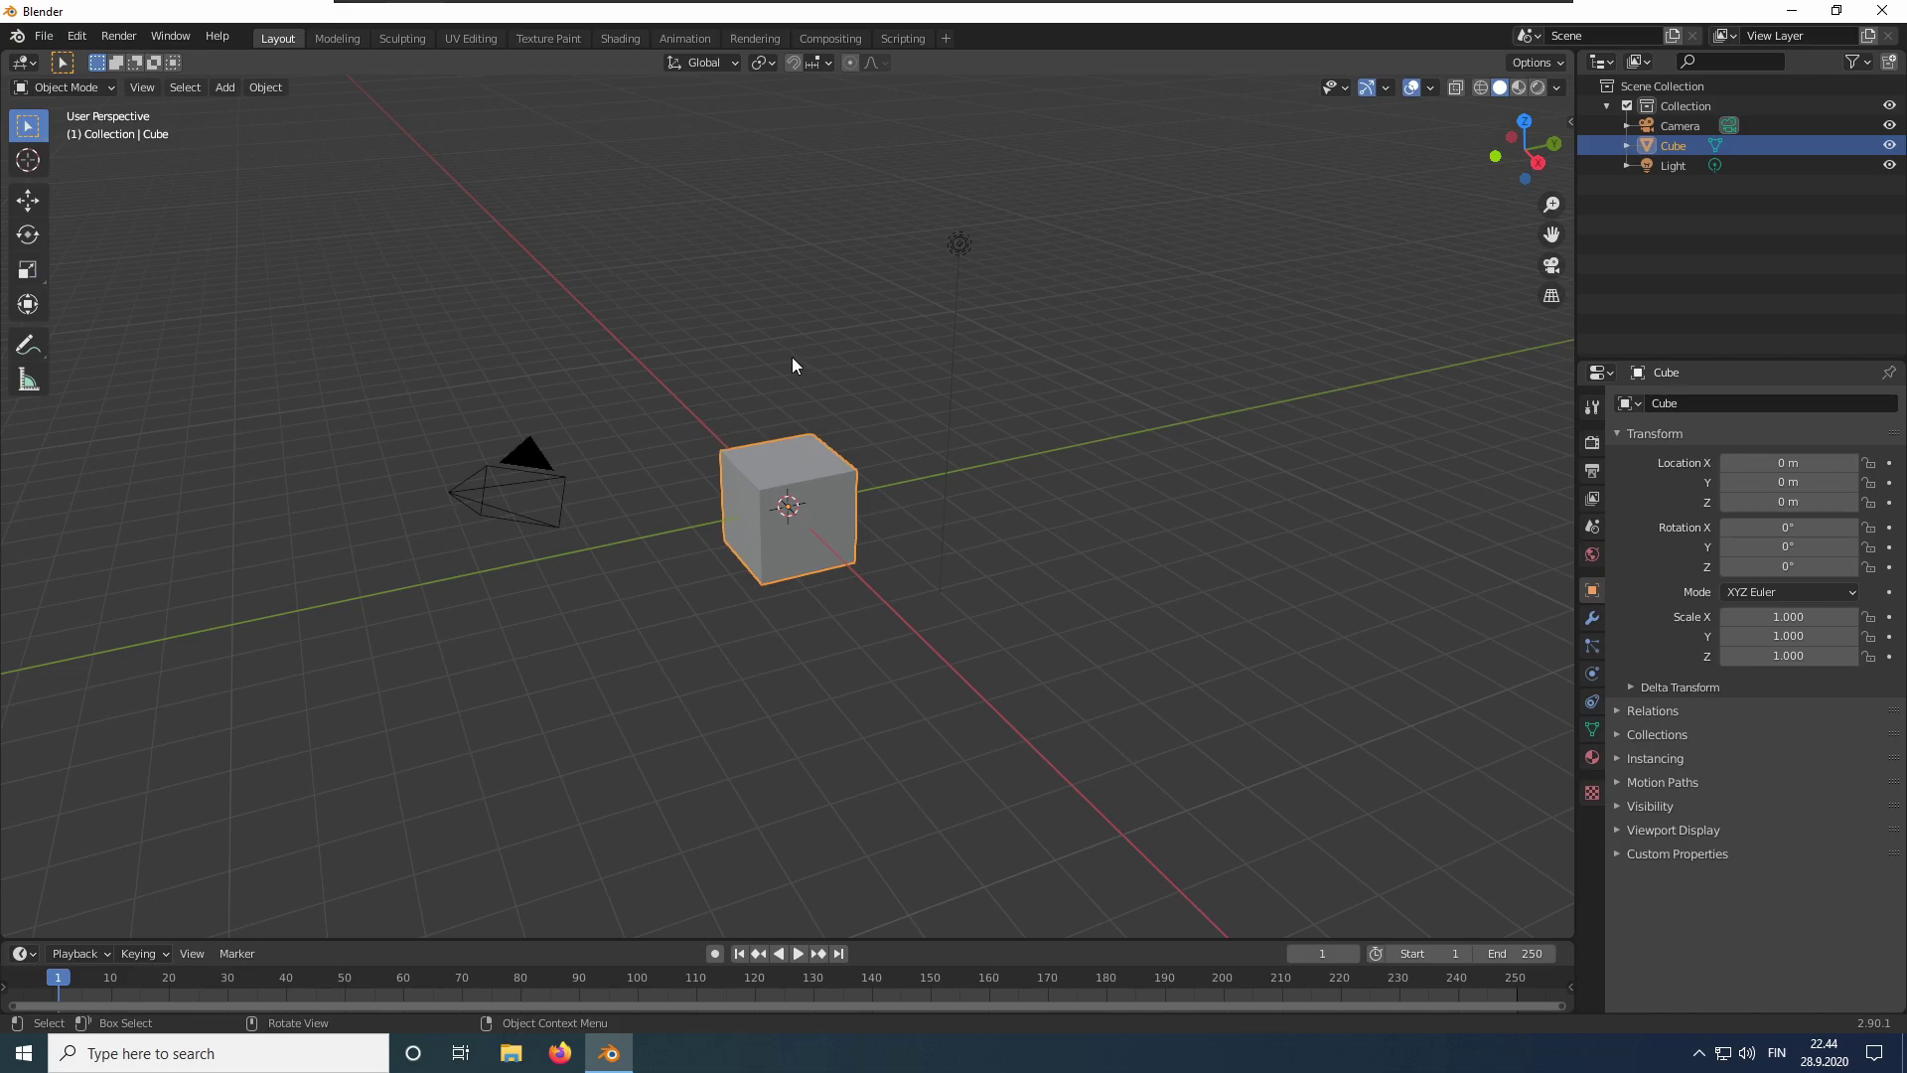
Minimize Blender and launch BSPSource from the bspsrc batch file in the desktop bspsrc folder.
left_click(1788, 12)
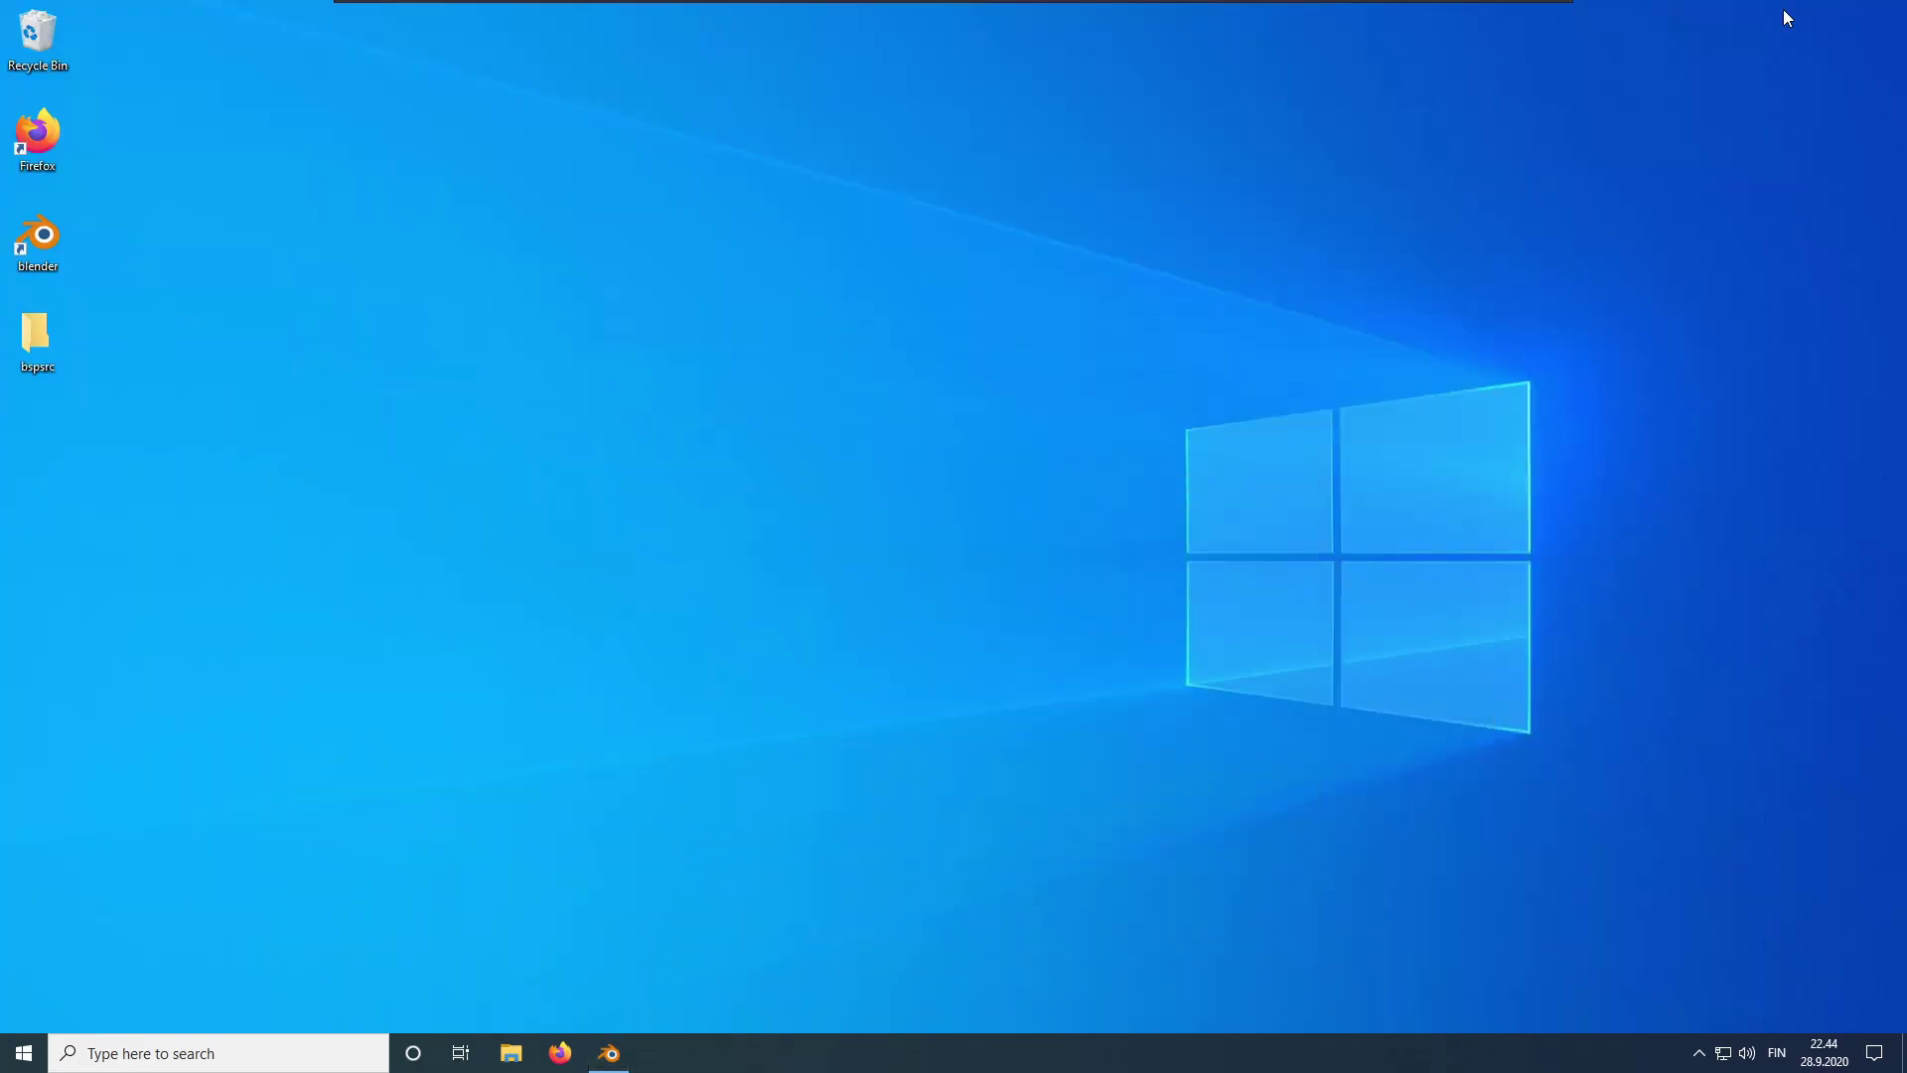
double_click(44, 341)
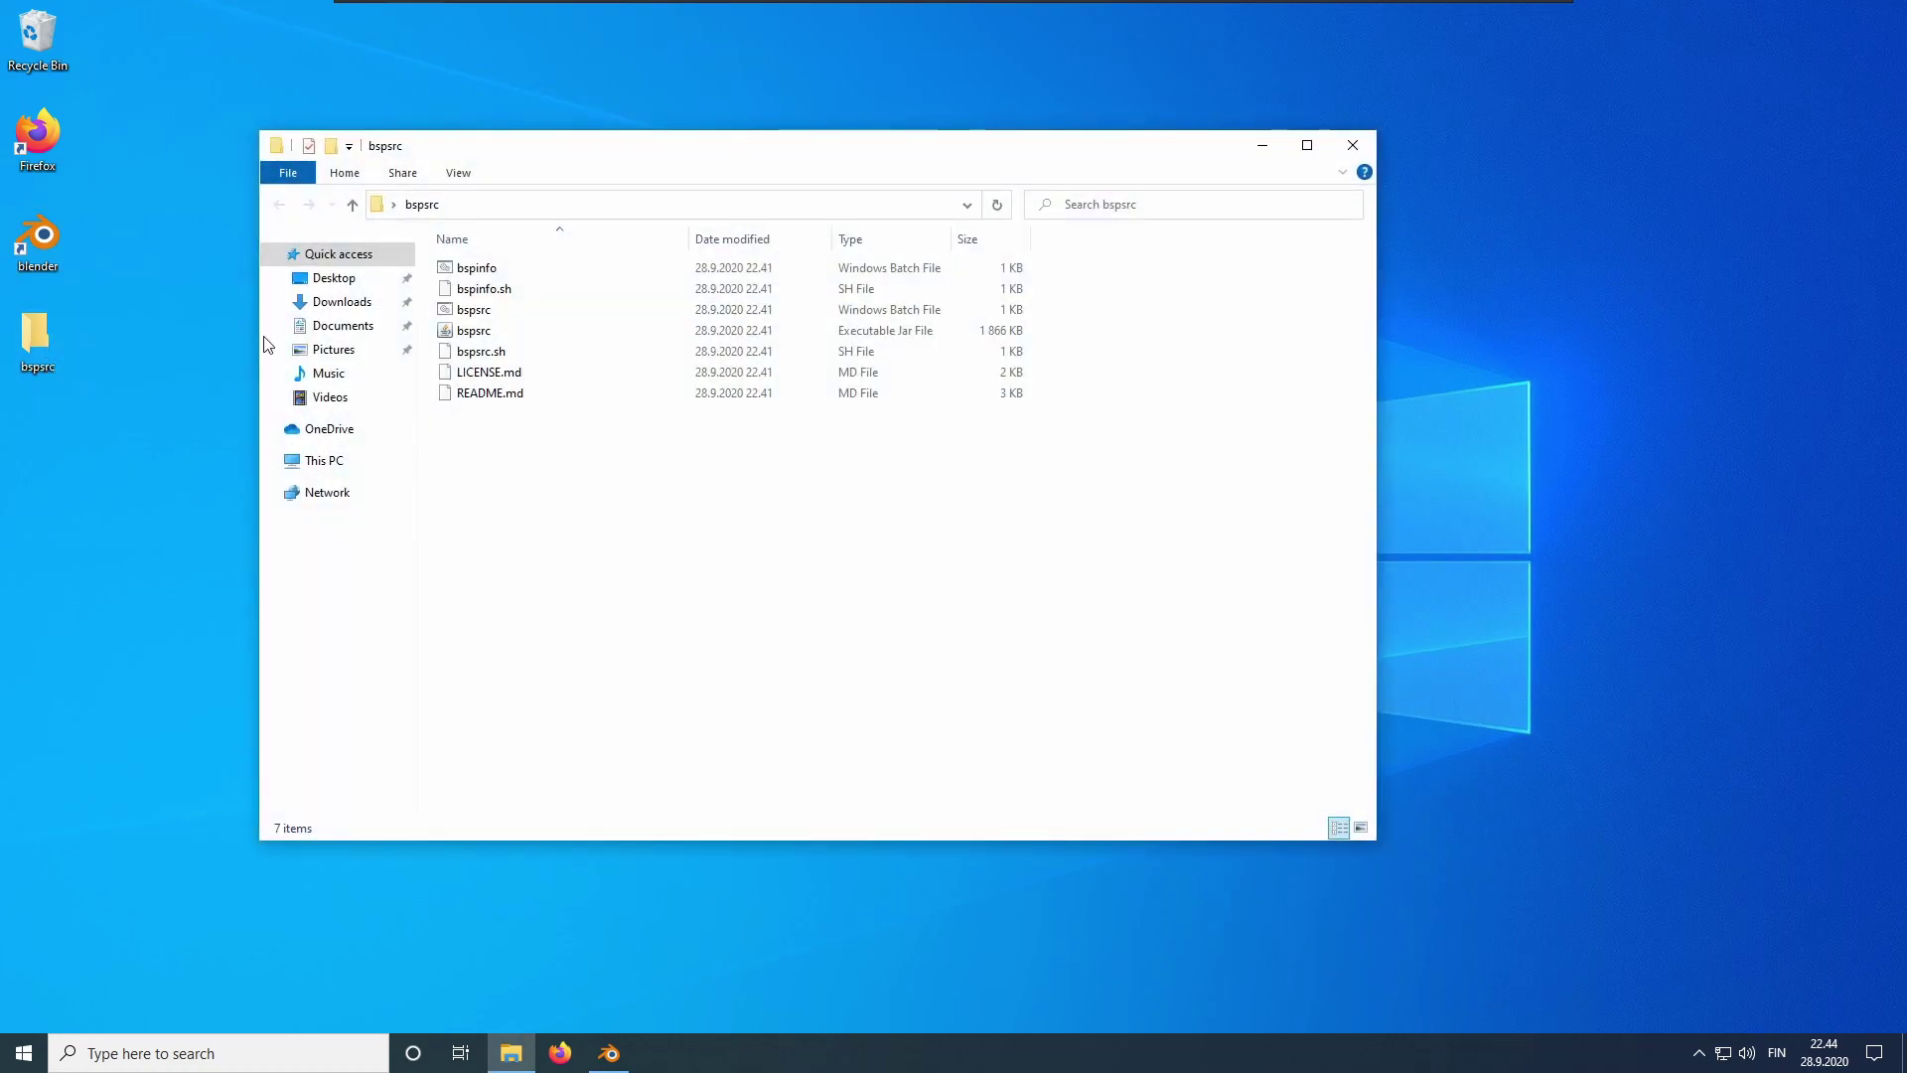
left_click(481, 310)
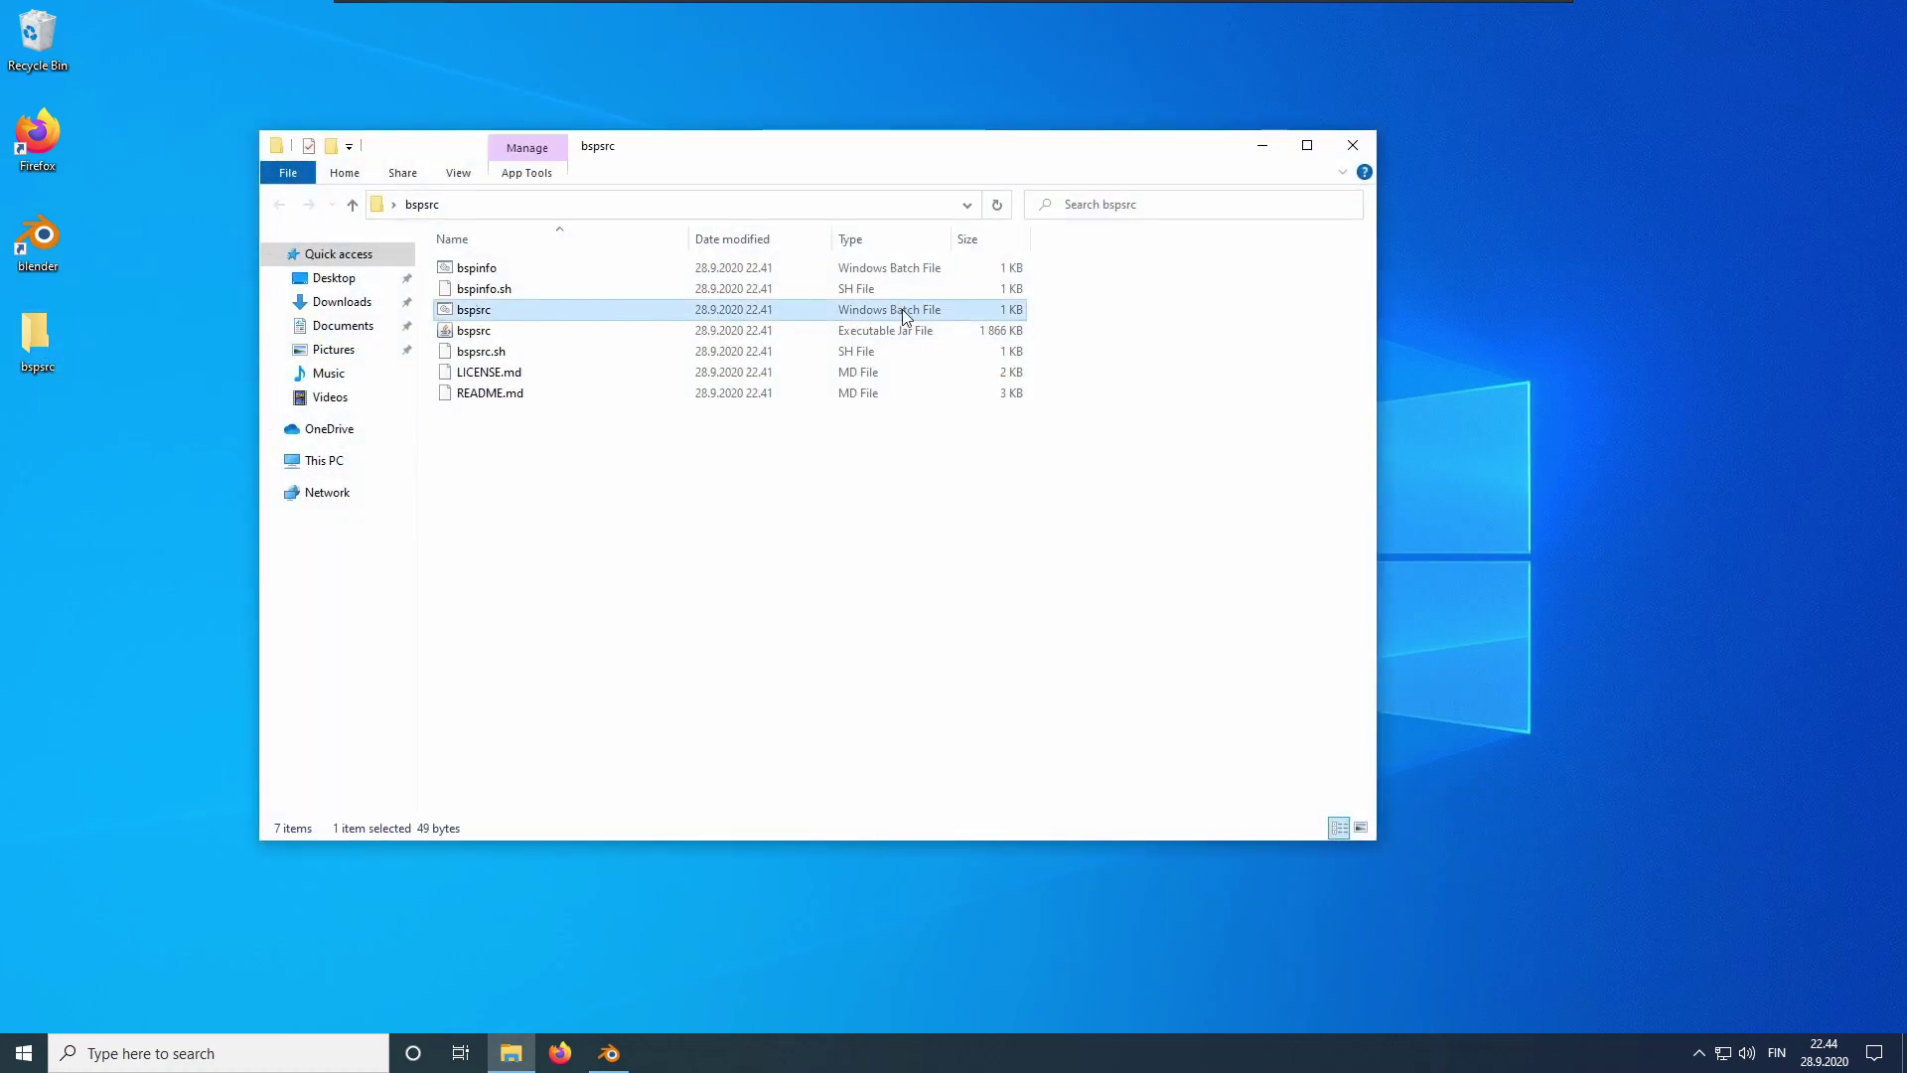
double_click(480, 315)
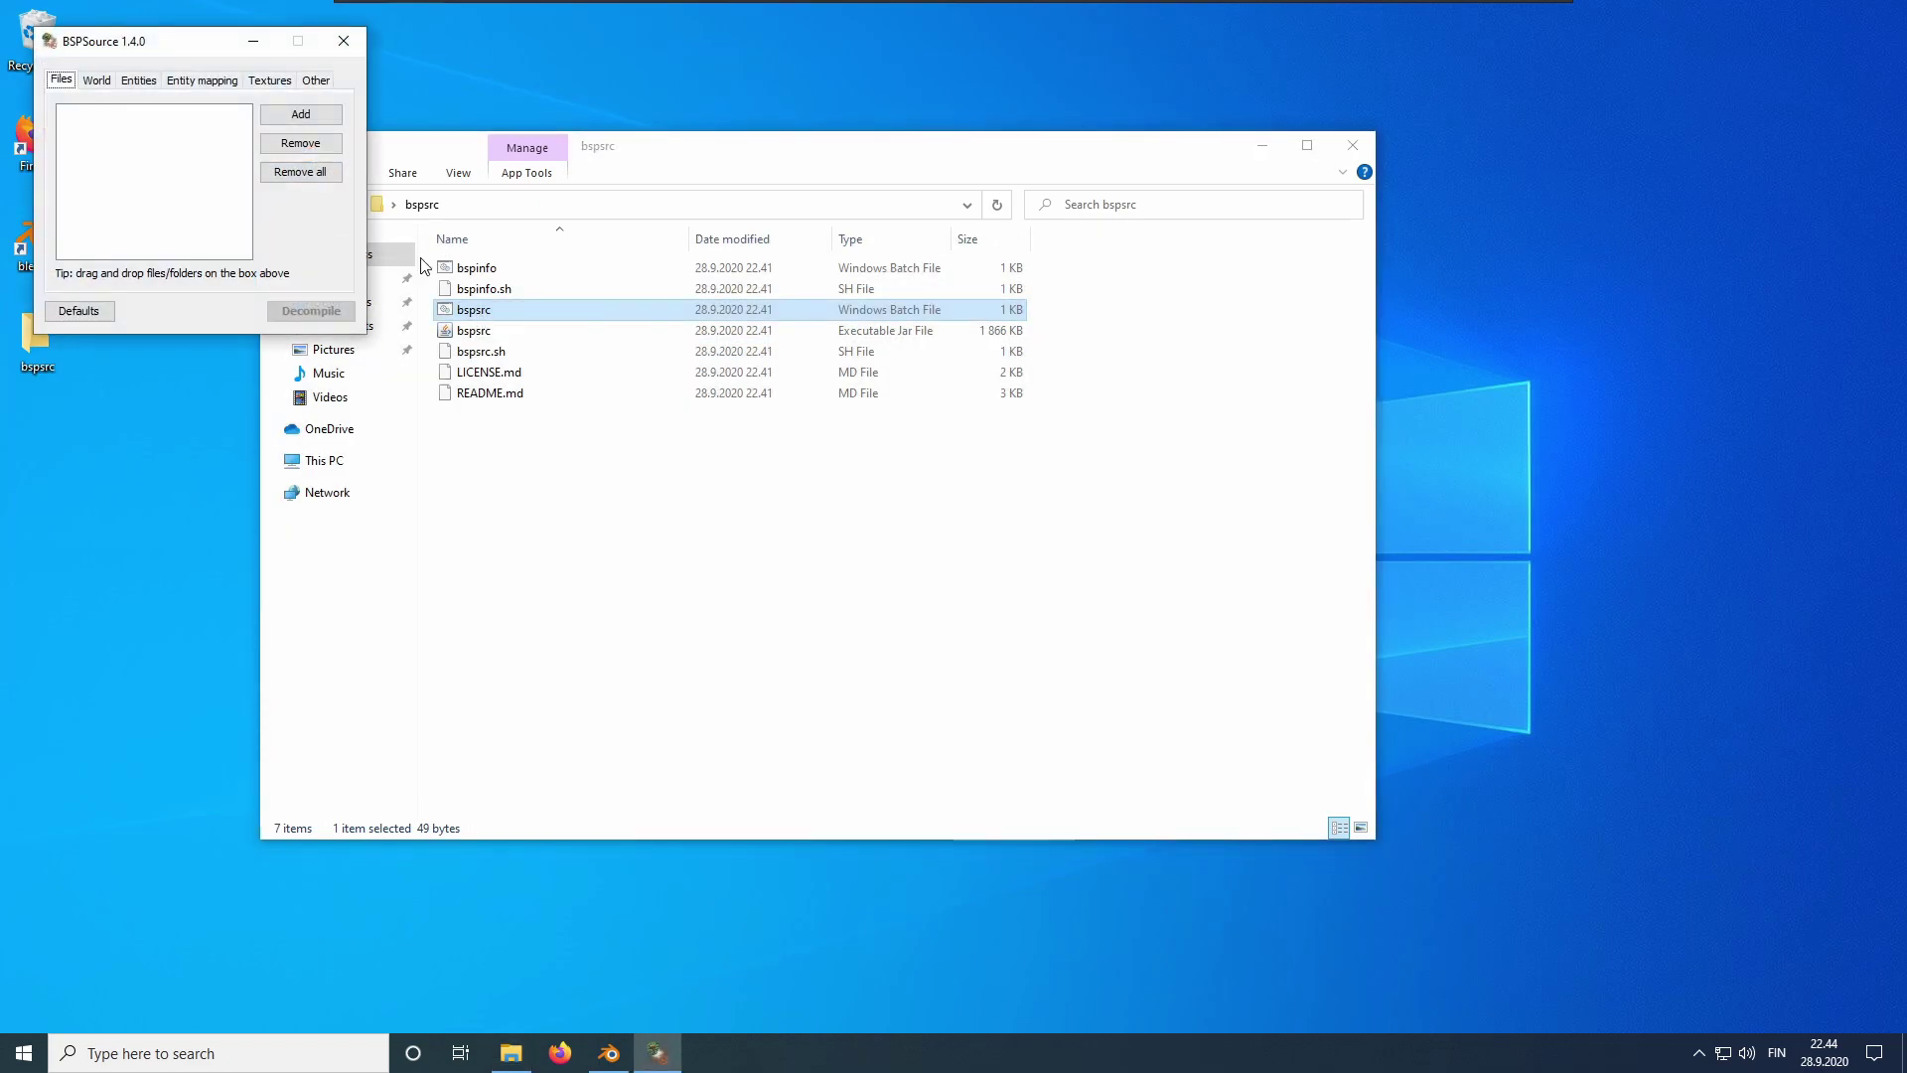
Start adding a map in BSPSource and browse to Games (Z:) > Steam > steamapps.
left_click_drag(153, 46, 841, 268)
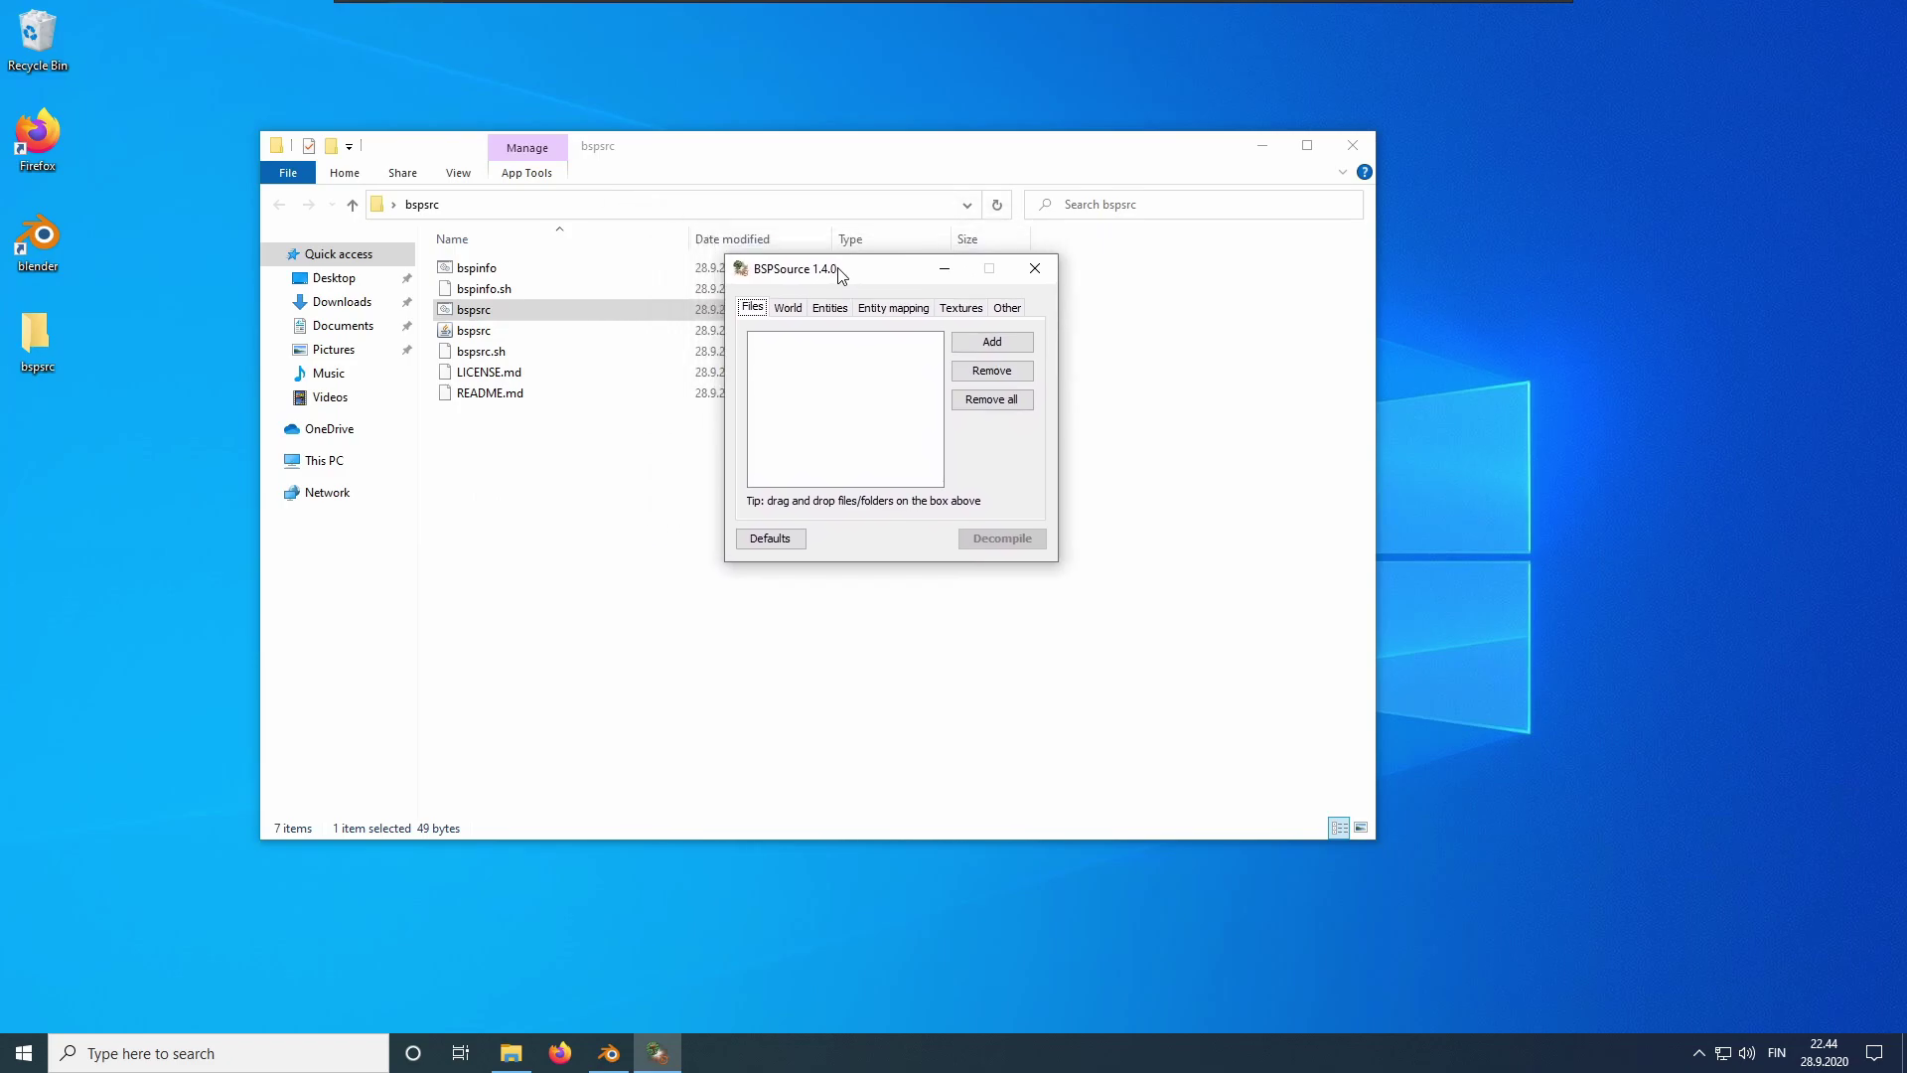
left_click(991, 344)
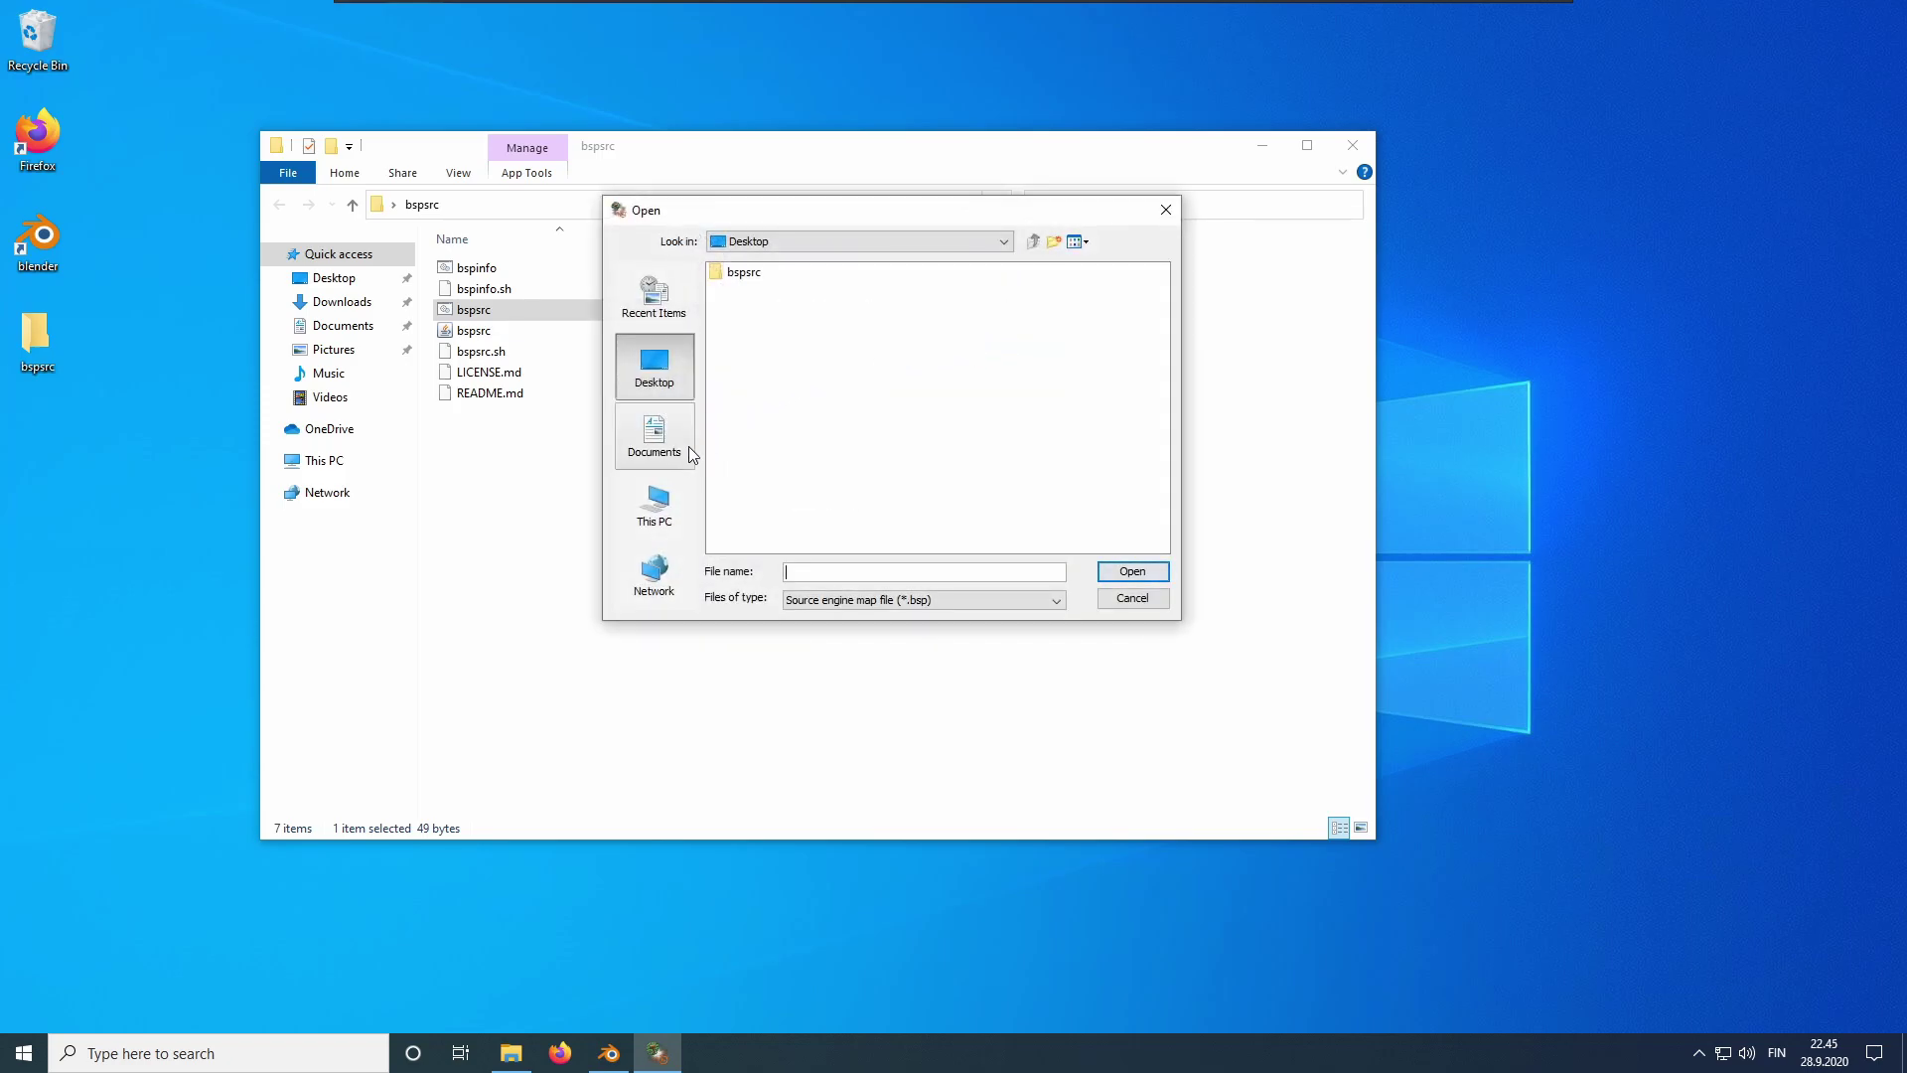
left_click(660, 524)
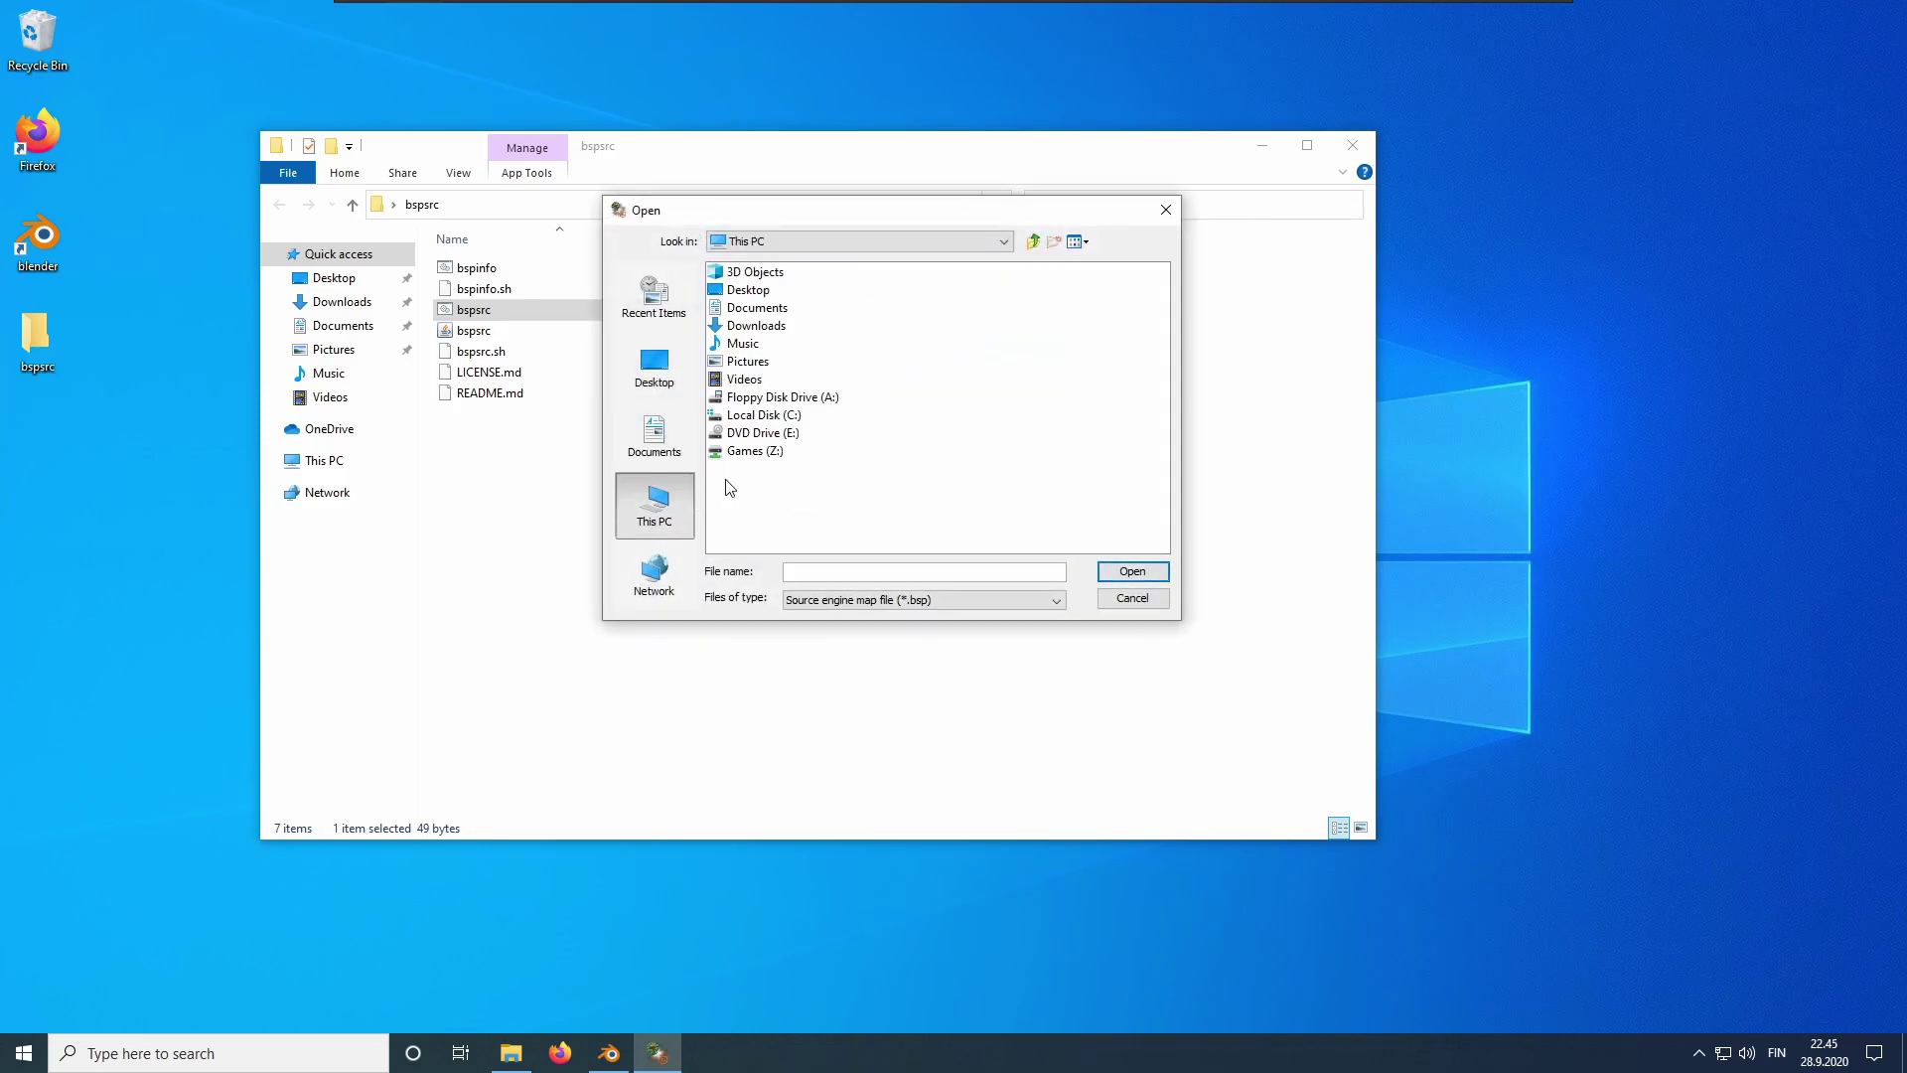
double_click(763, 453)
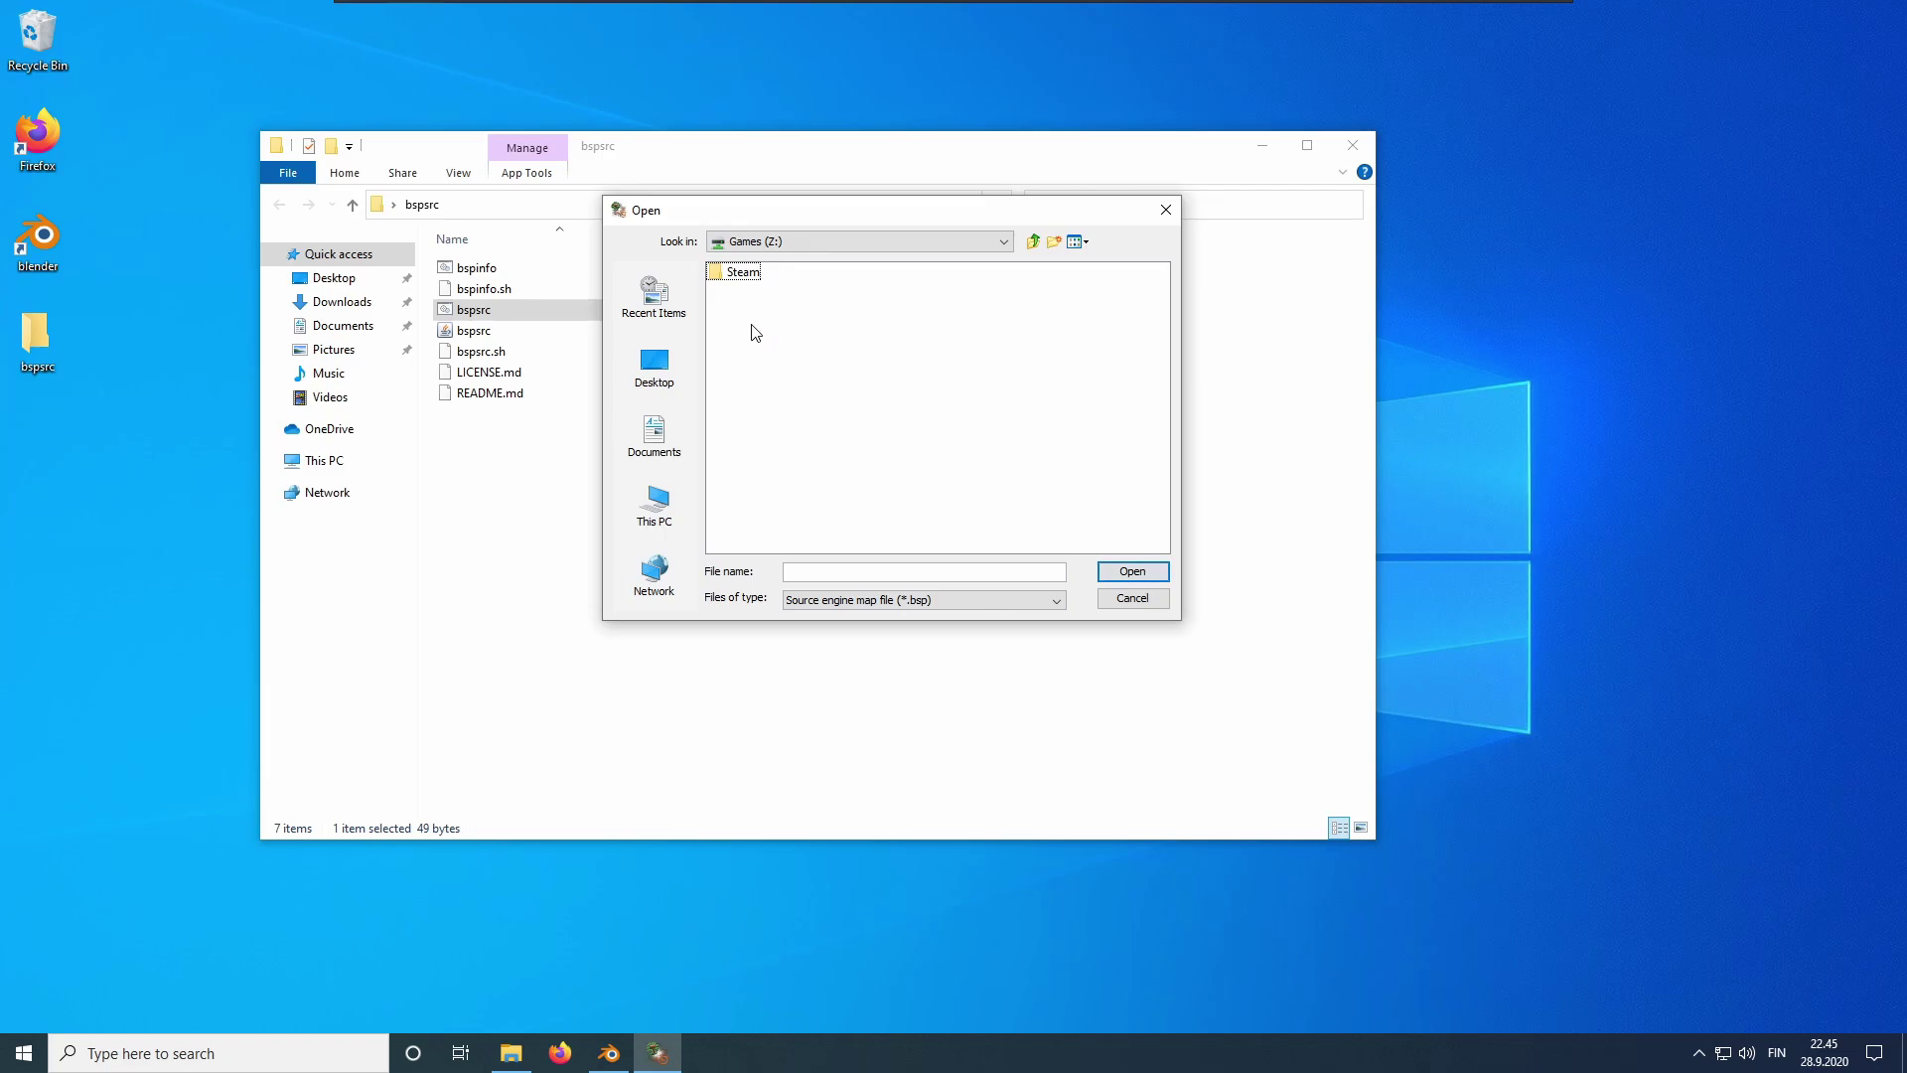
double_click(745, 273)
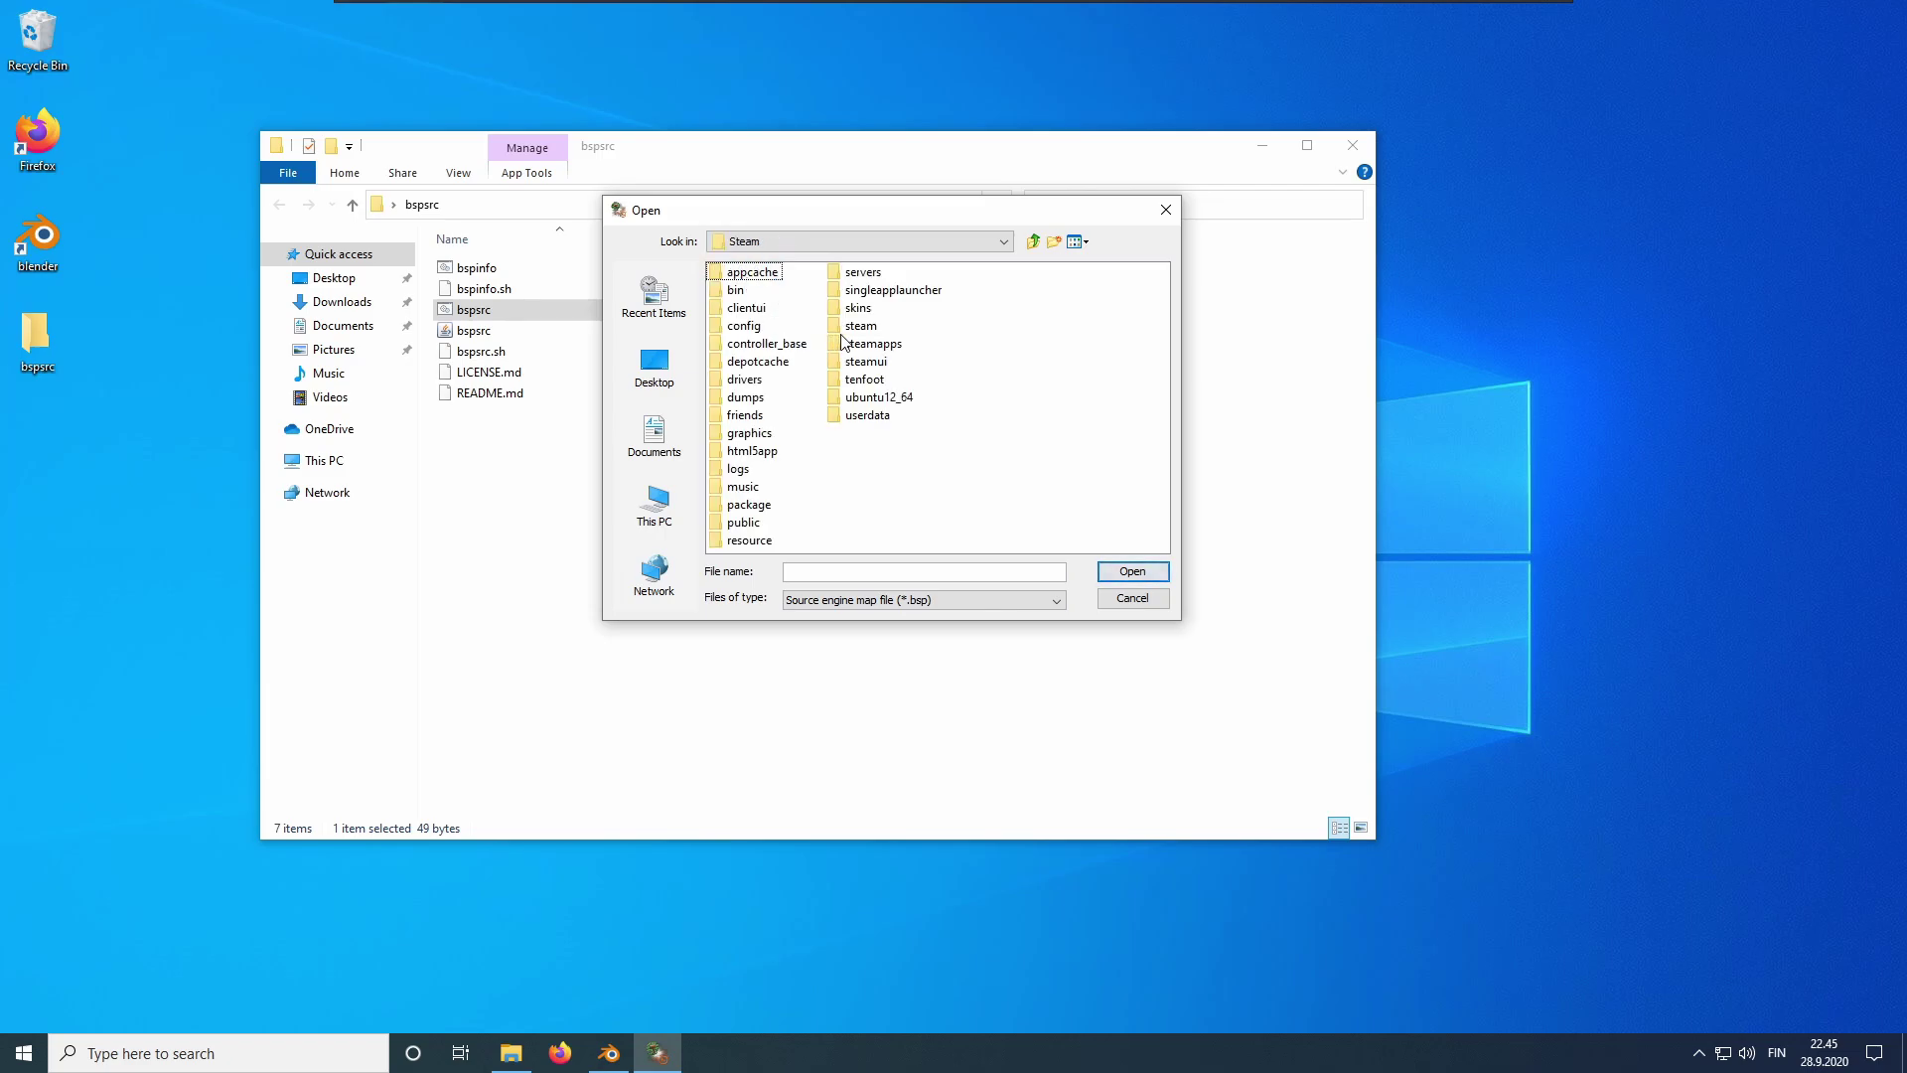
left_click(874, 343)
double_click(875, 343)
Continue through common > Counter-Strike Global Offensive > csgo > maps and add de_mirage.bsp.
double_click(760, 274)
double_click(760, 274)
double_click(747, 344)
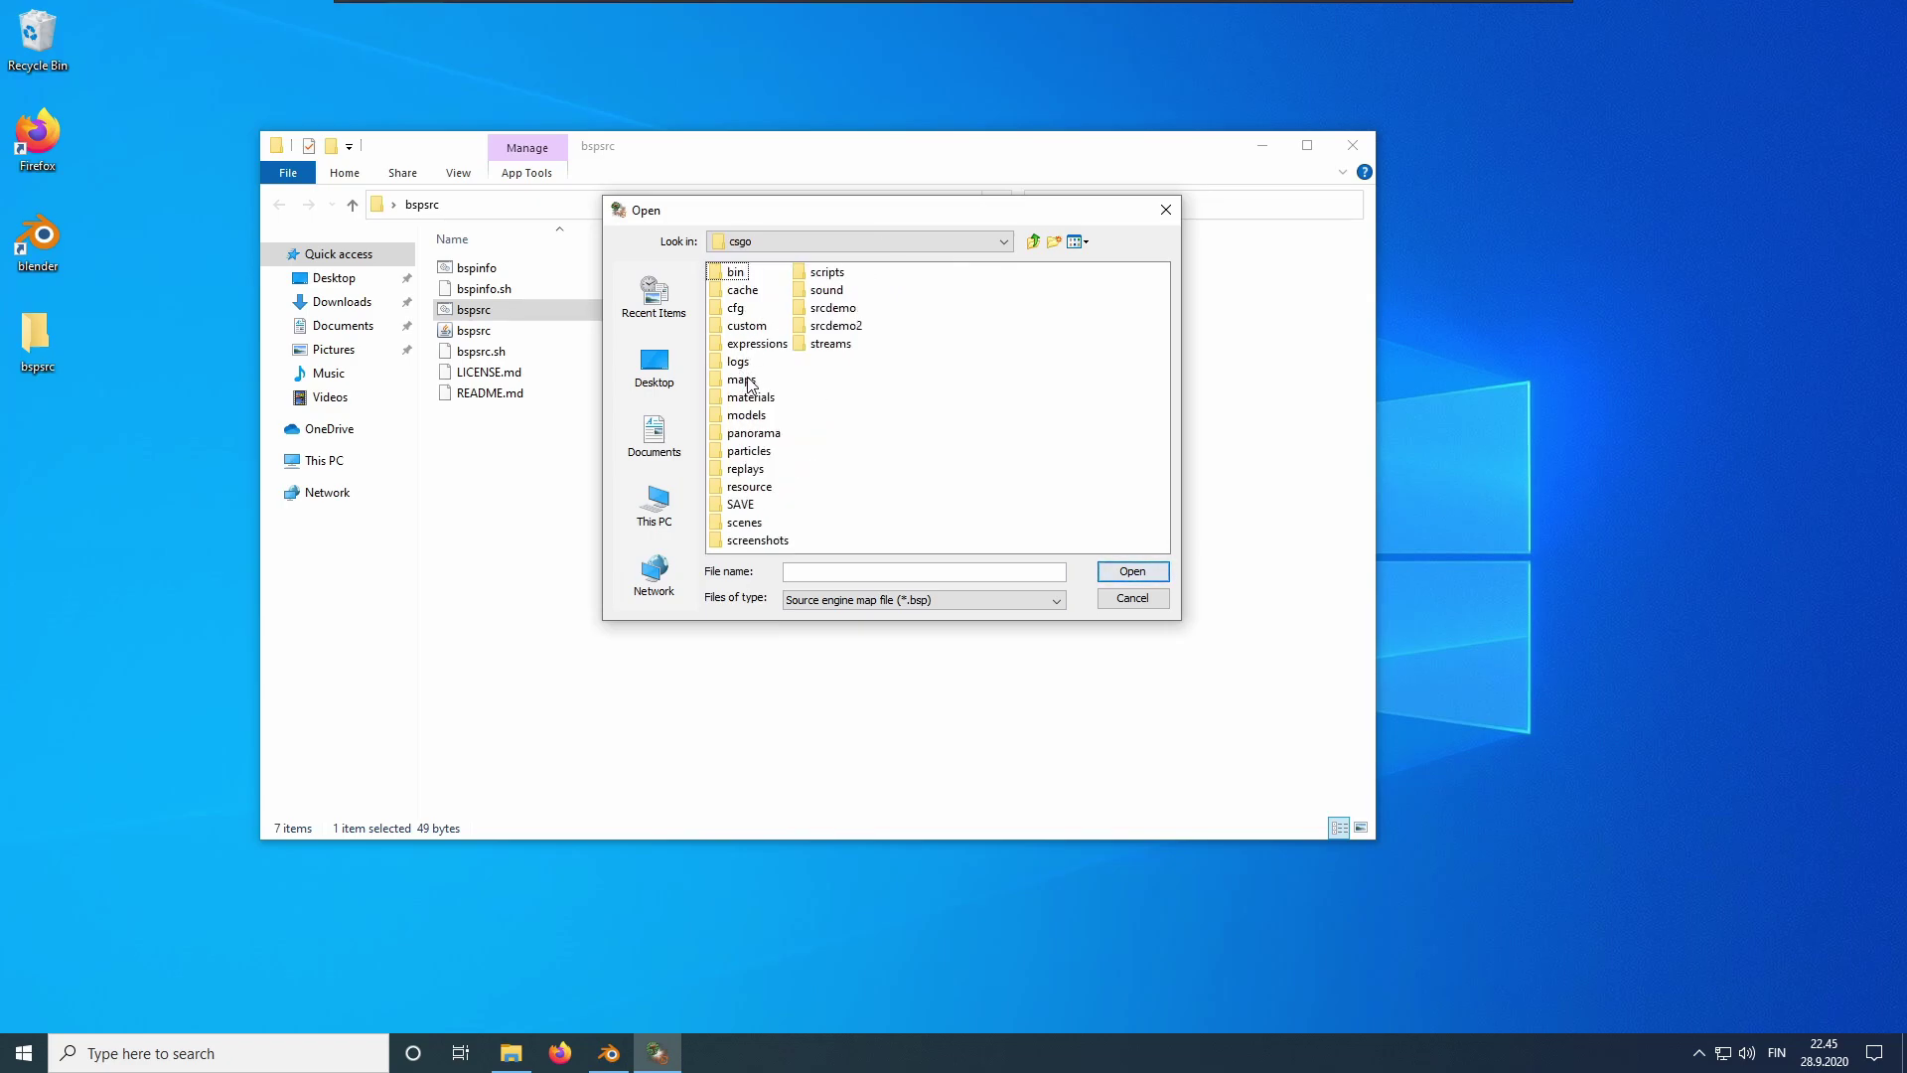
double_click(745, 380)
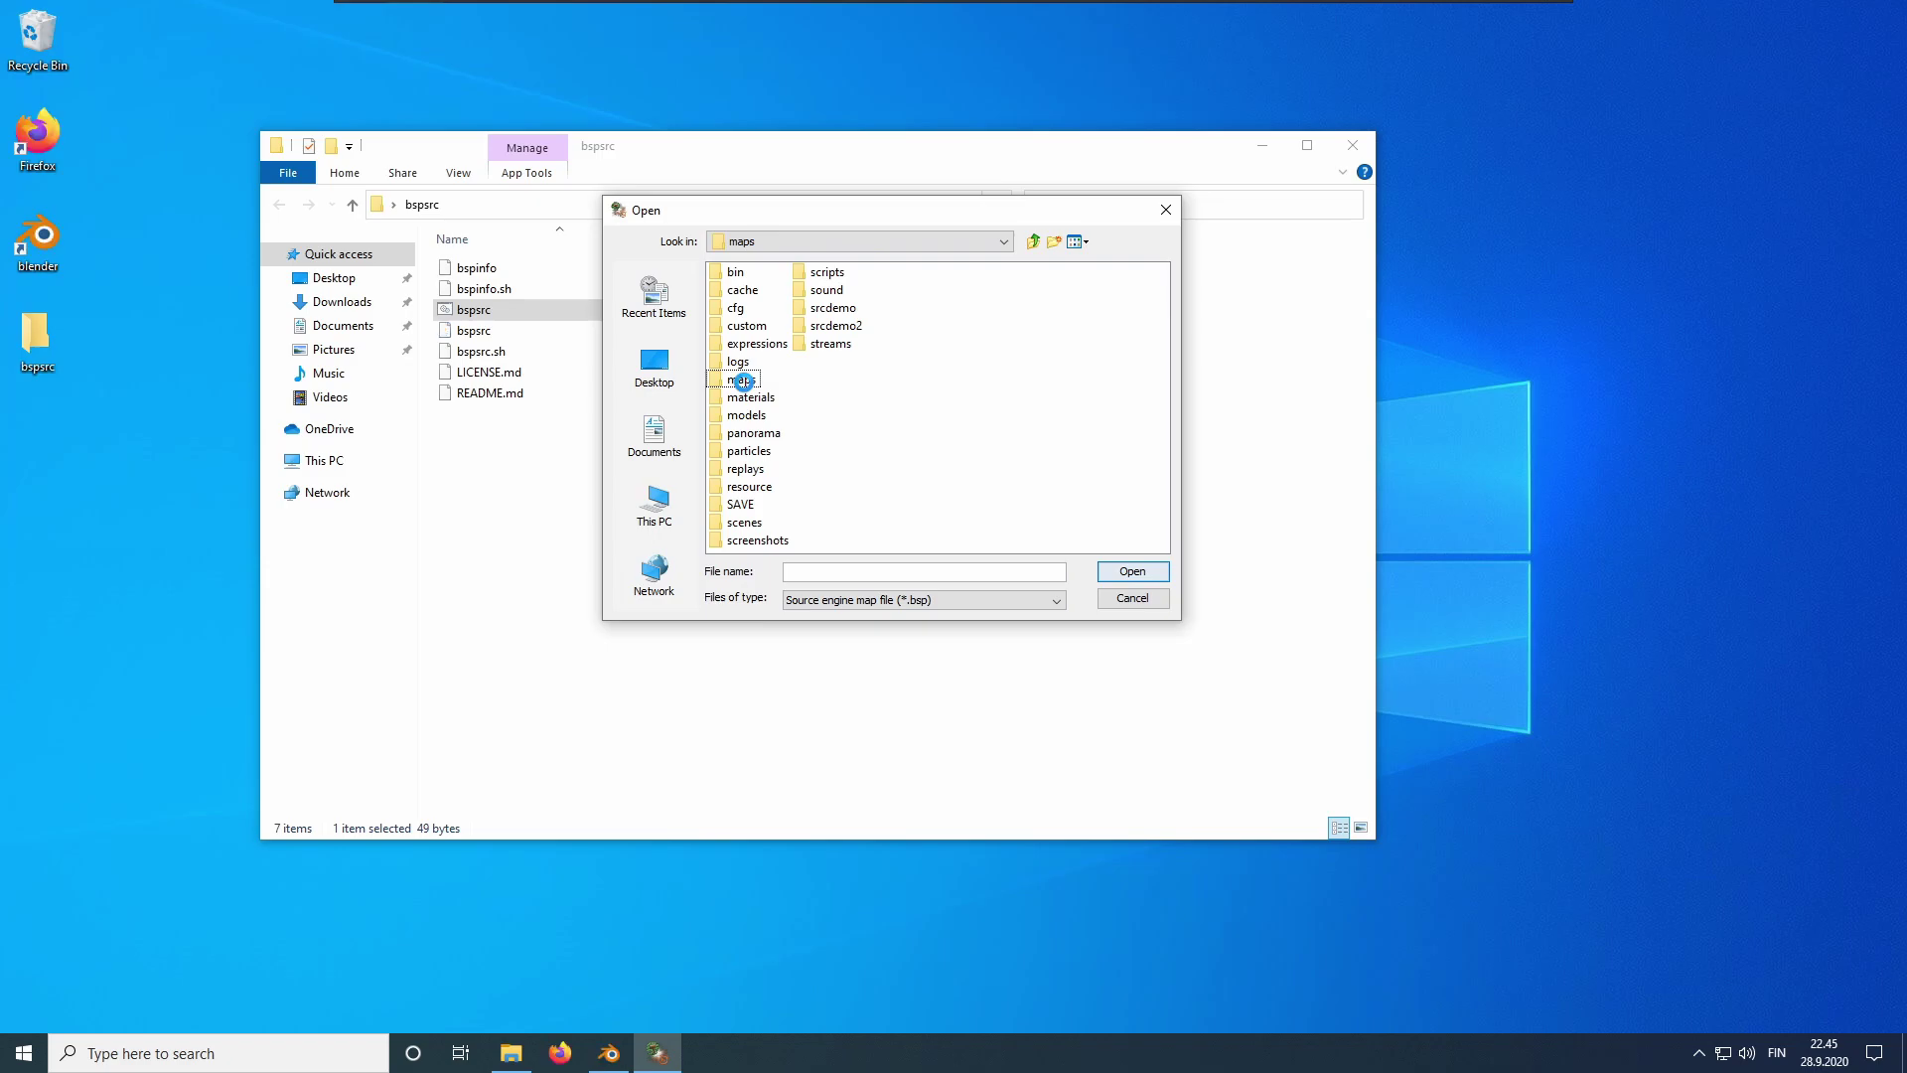
left_click_drag(777, 544, 1034, 530)
left_click(770, 397)
left_click(1133, 571)
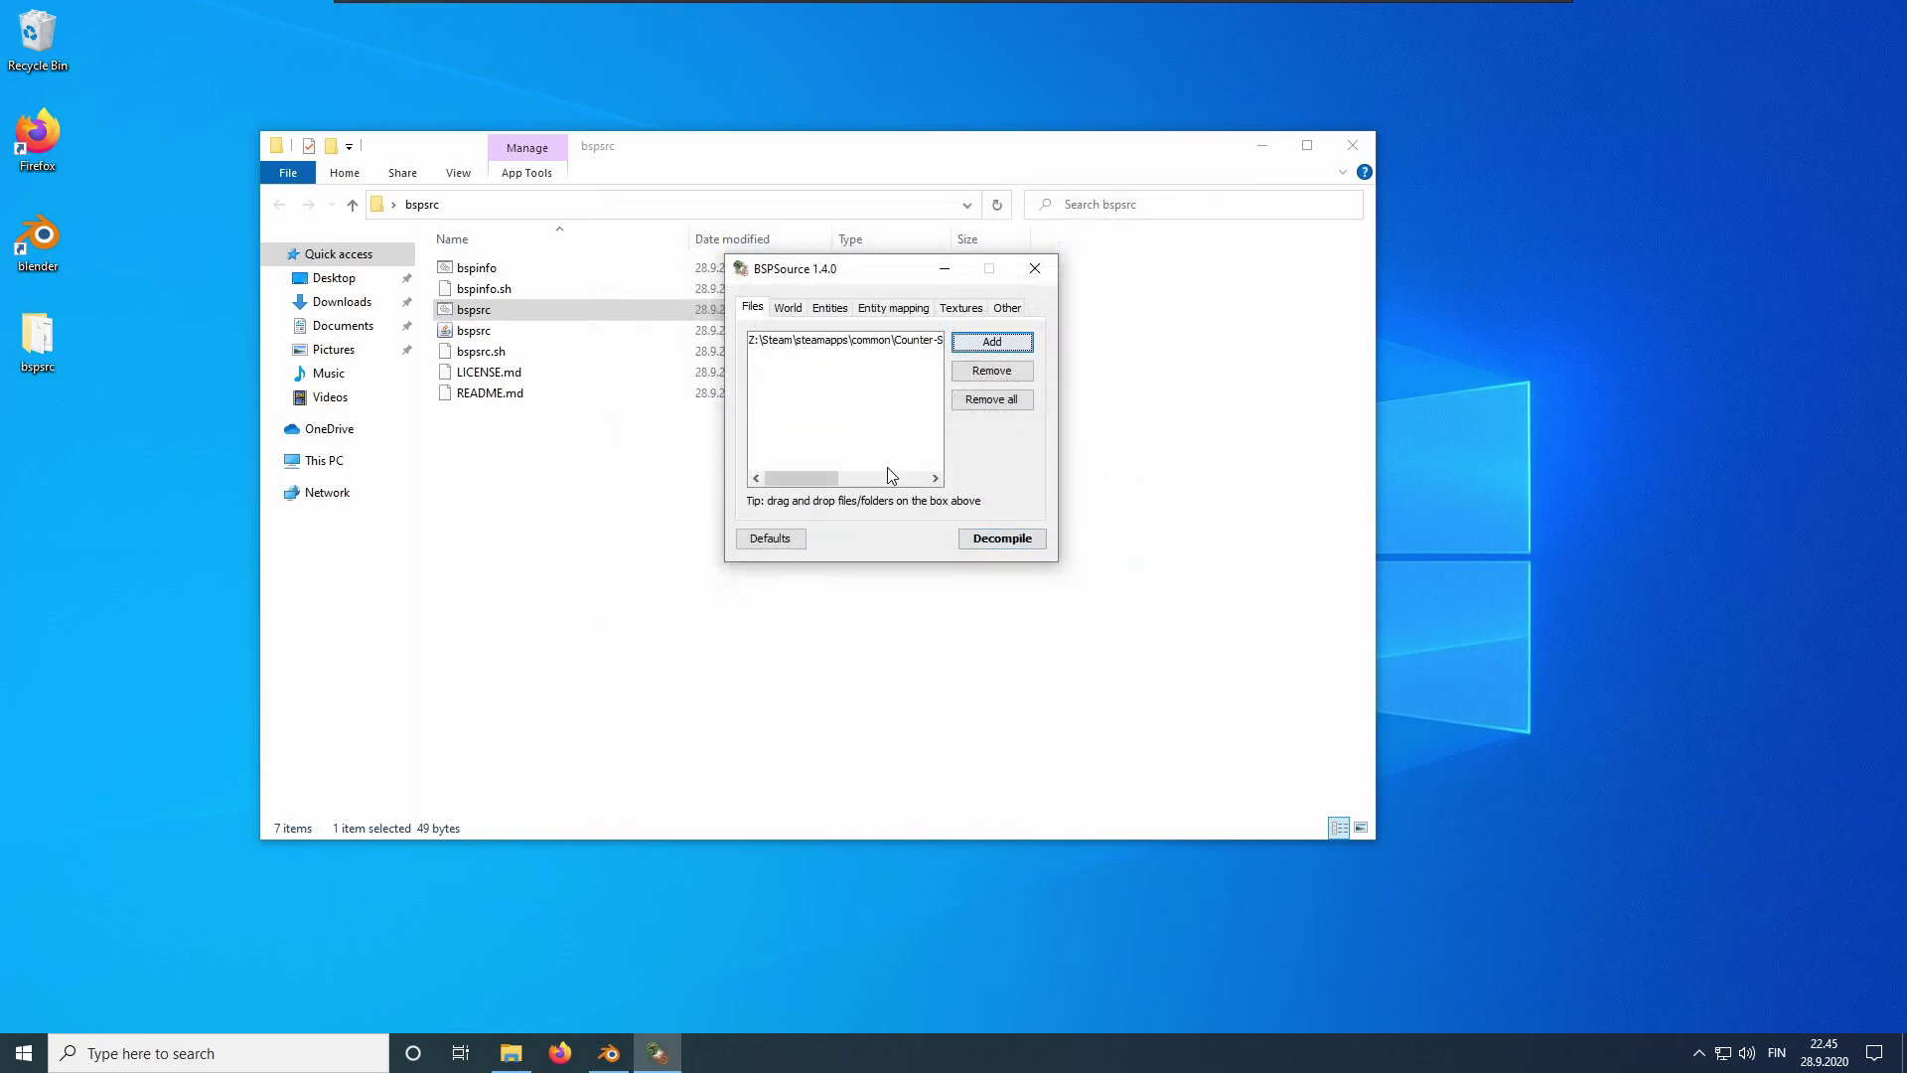
Review the World, Entities, Entity mapping and Textures options, then enable Extract embedded files under Other.
left_click(788, 308)
left_click(831, 309)
left_click(892, 308)
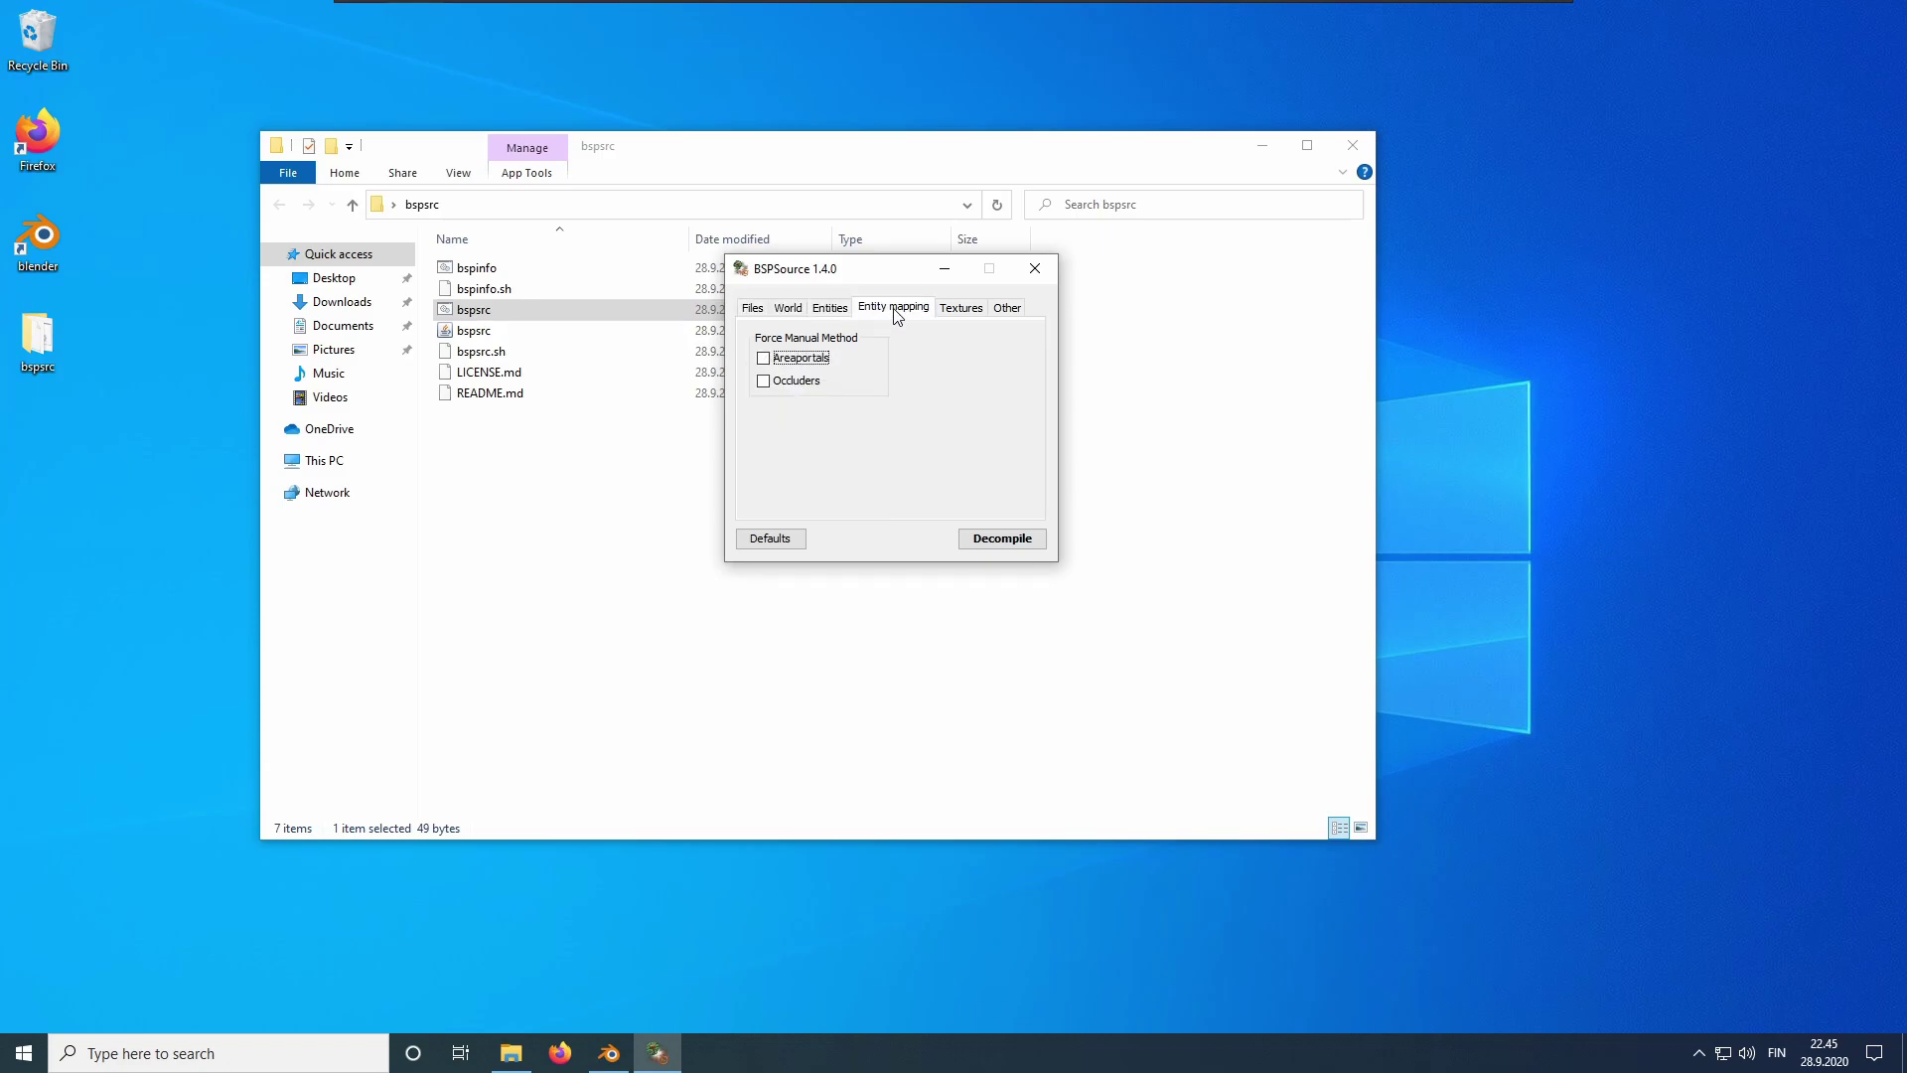
left_click(951, 310)
left_click(999, 310)
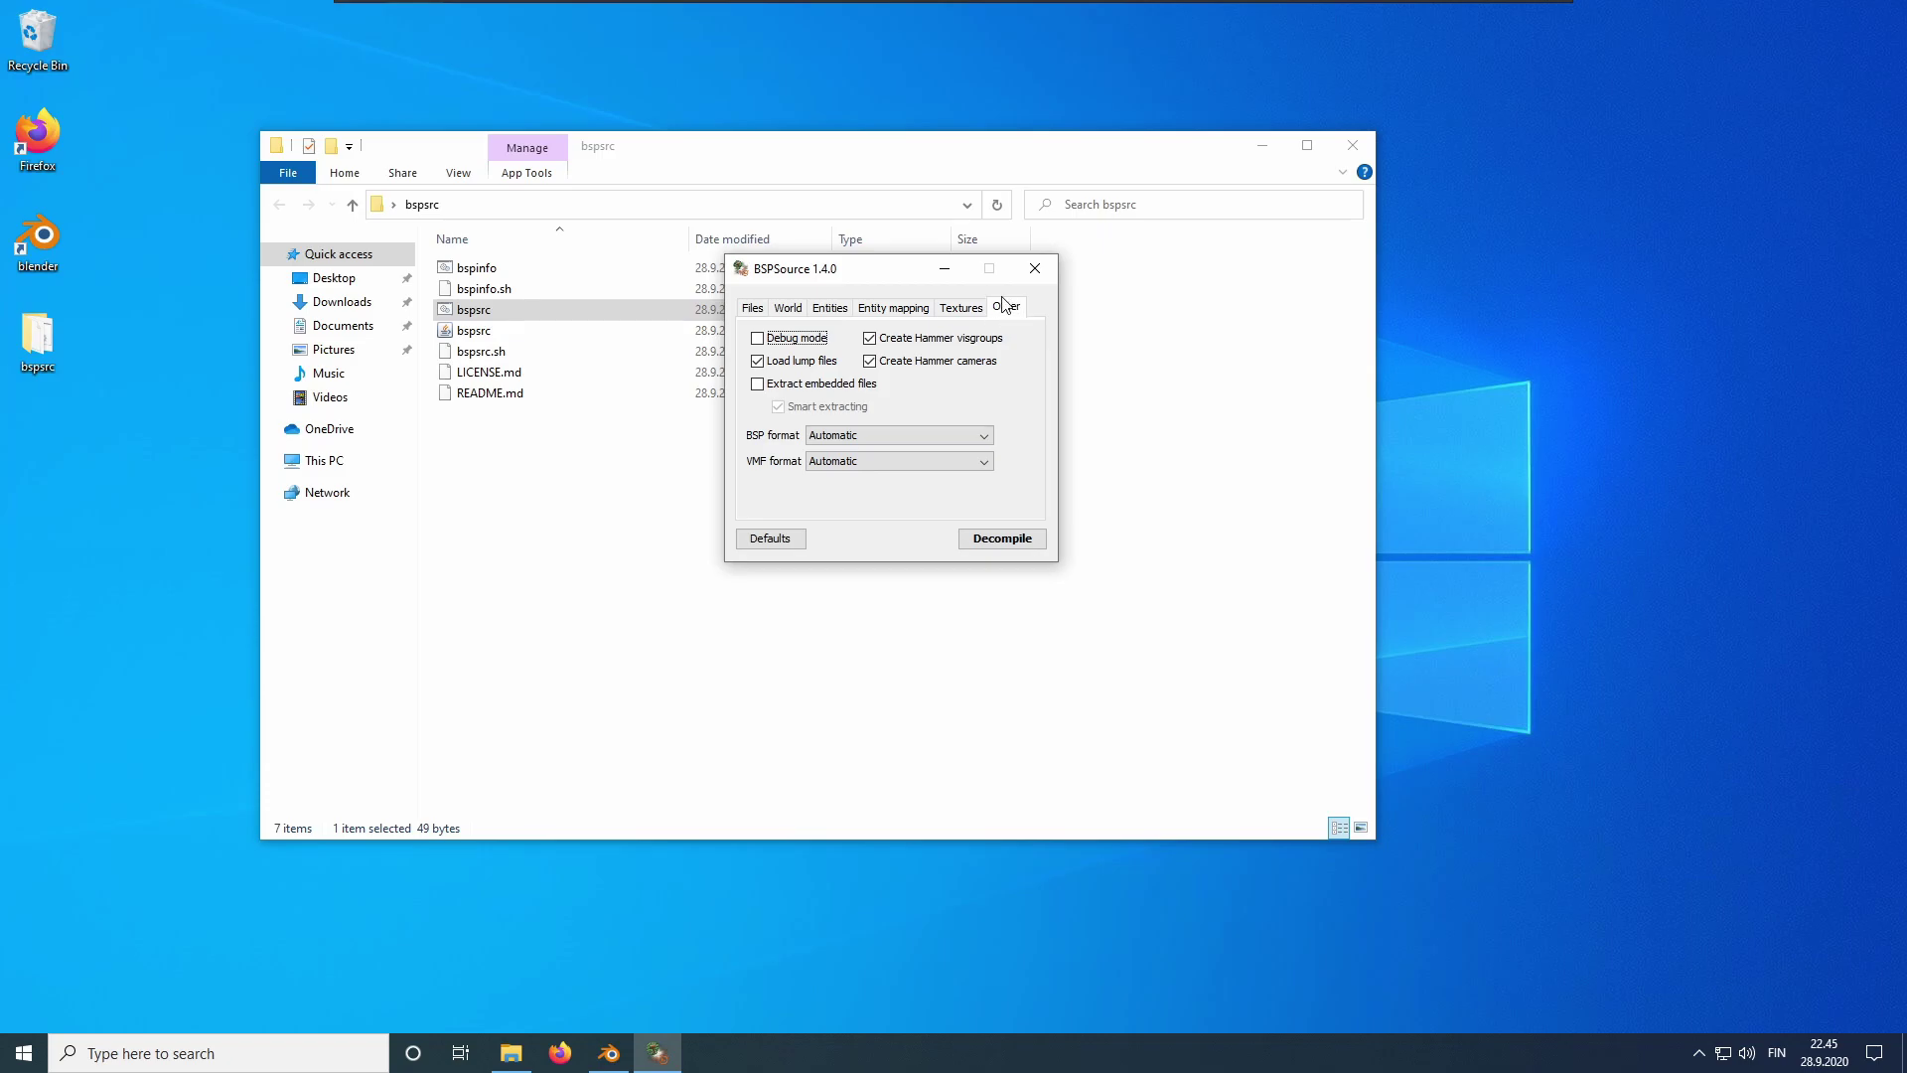
left_click(758, 385)
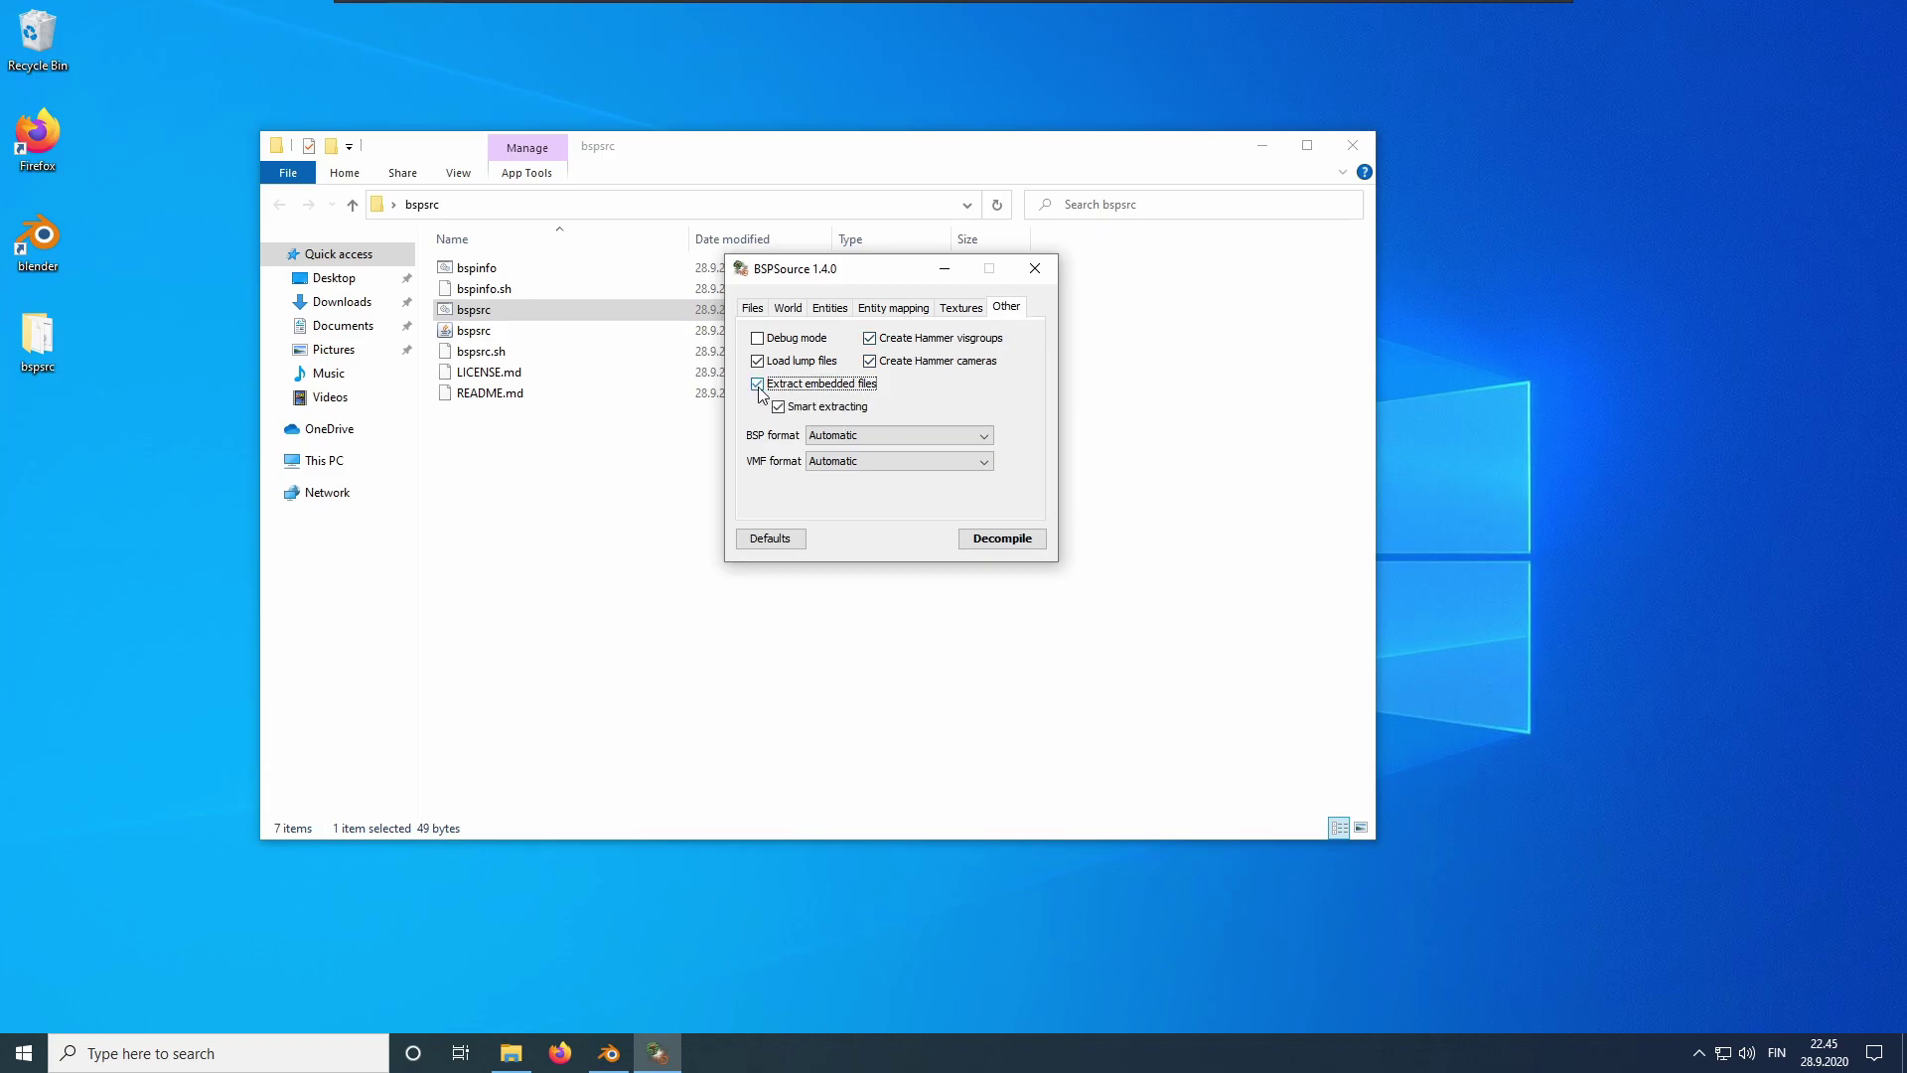
Decompile the map to de_mirage_d.vmf inside a new Desktop folder named 'decompiled maps'.
left_click(1005, 539)
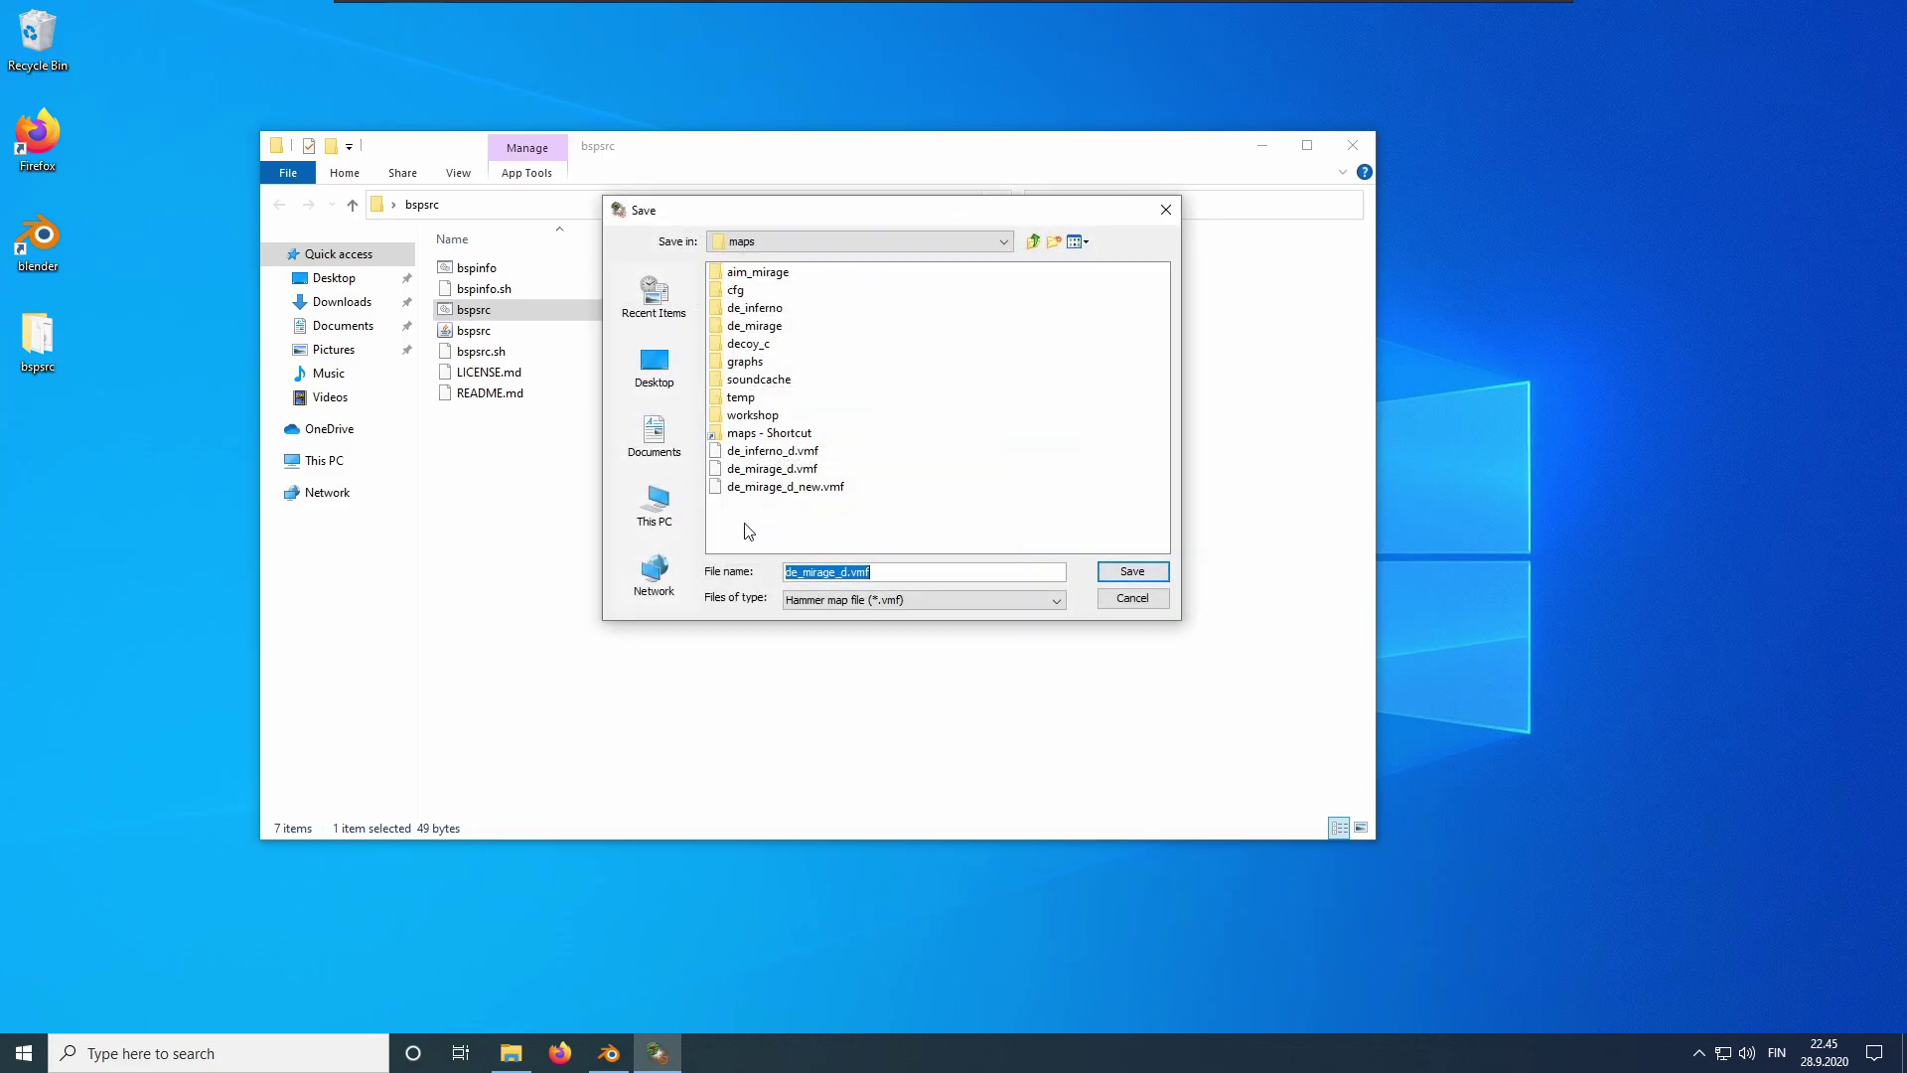
left_click(653, 367)
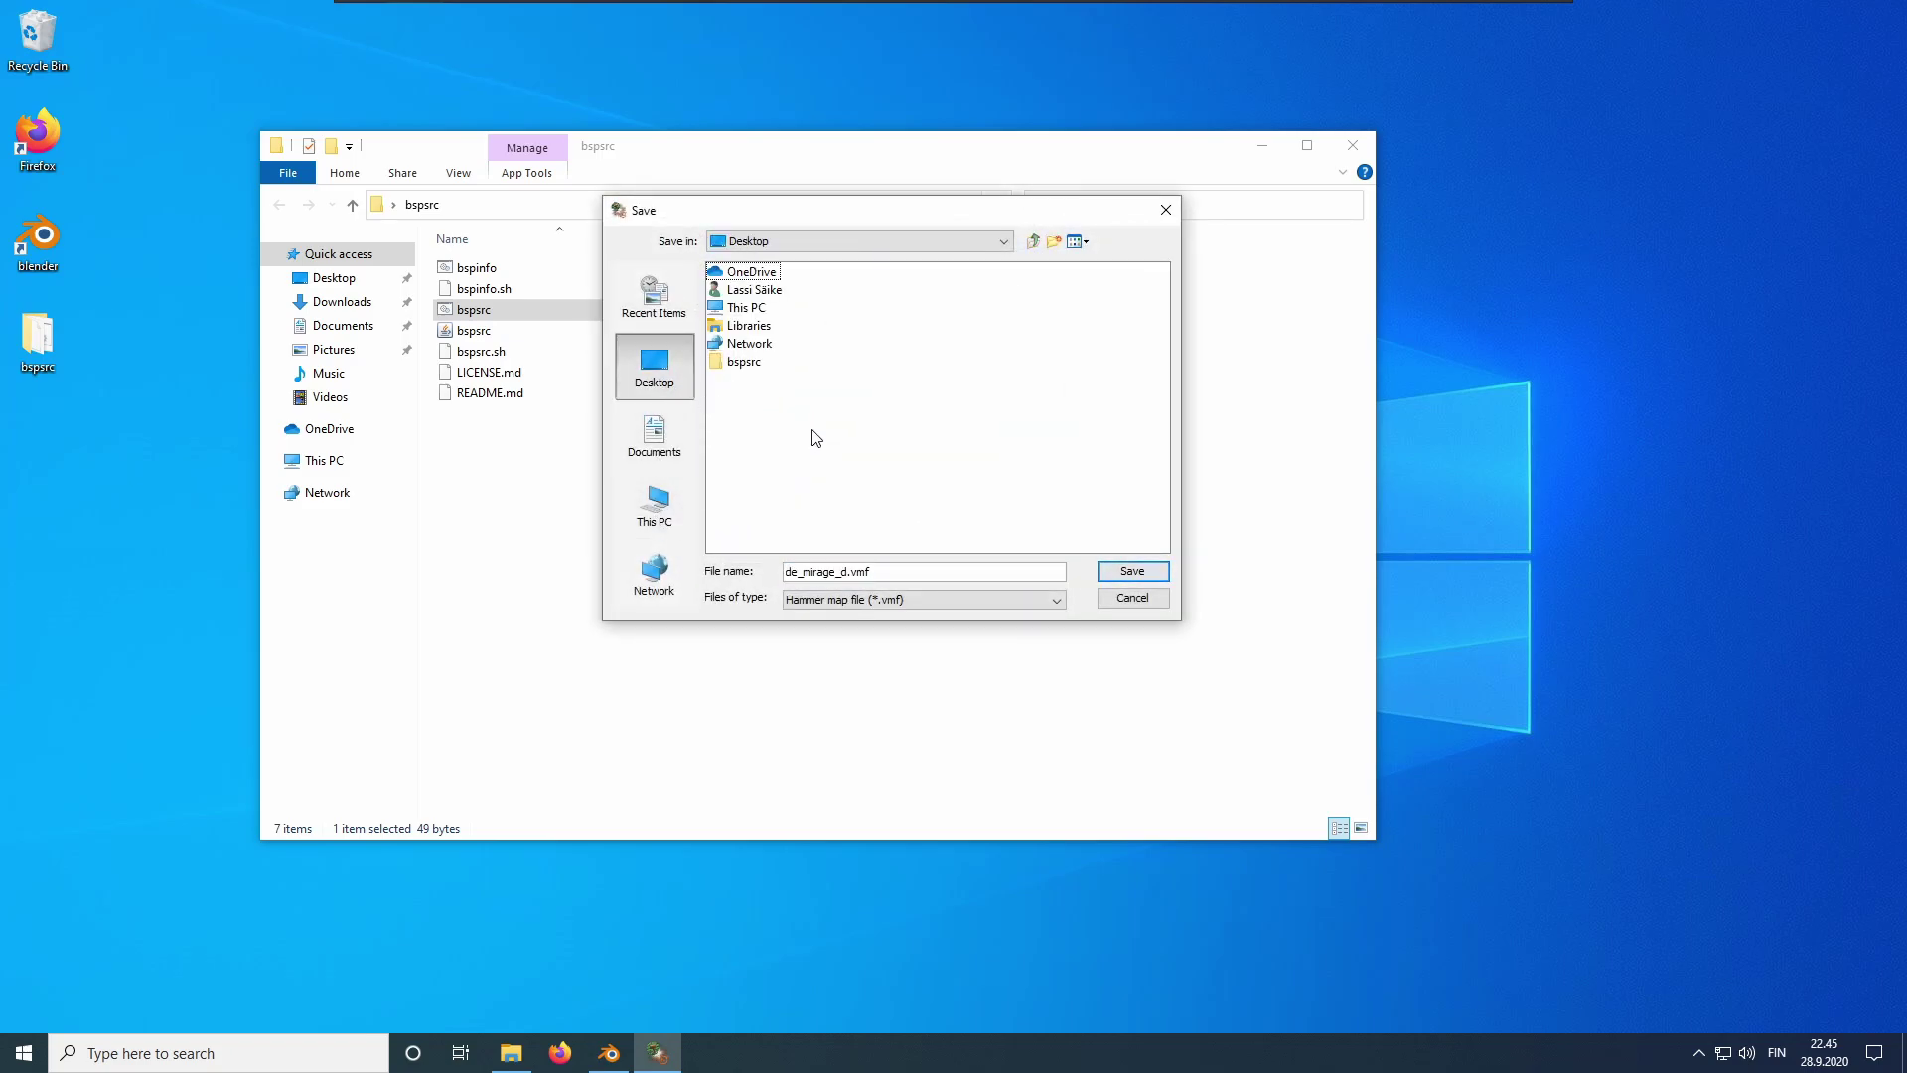
left_click(1054, 242)
type("deciompiled maps")
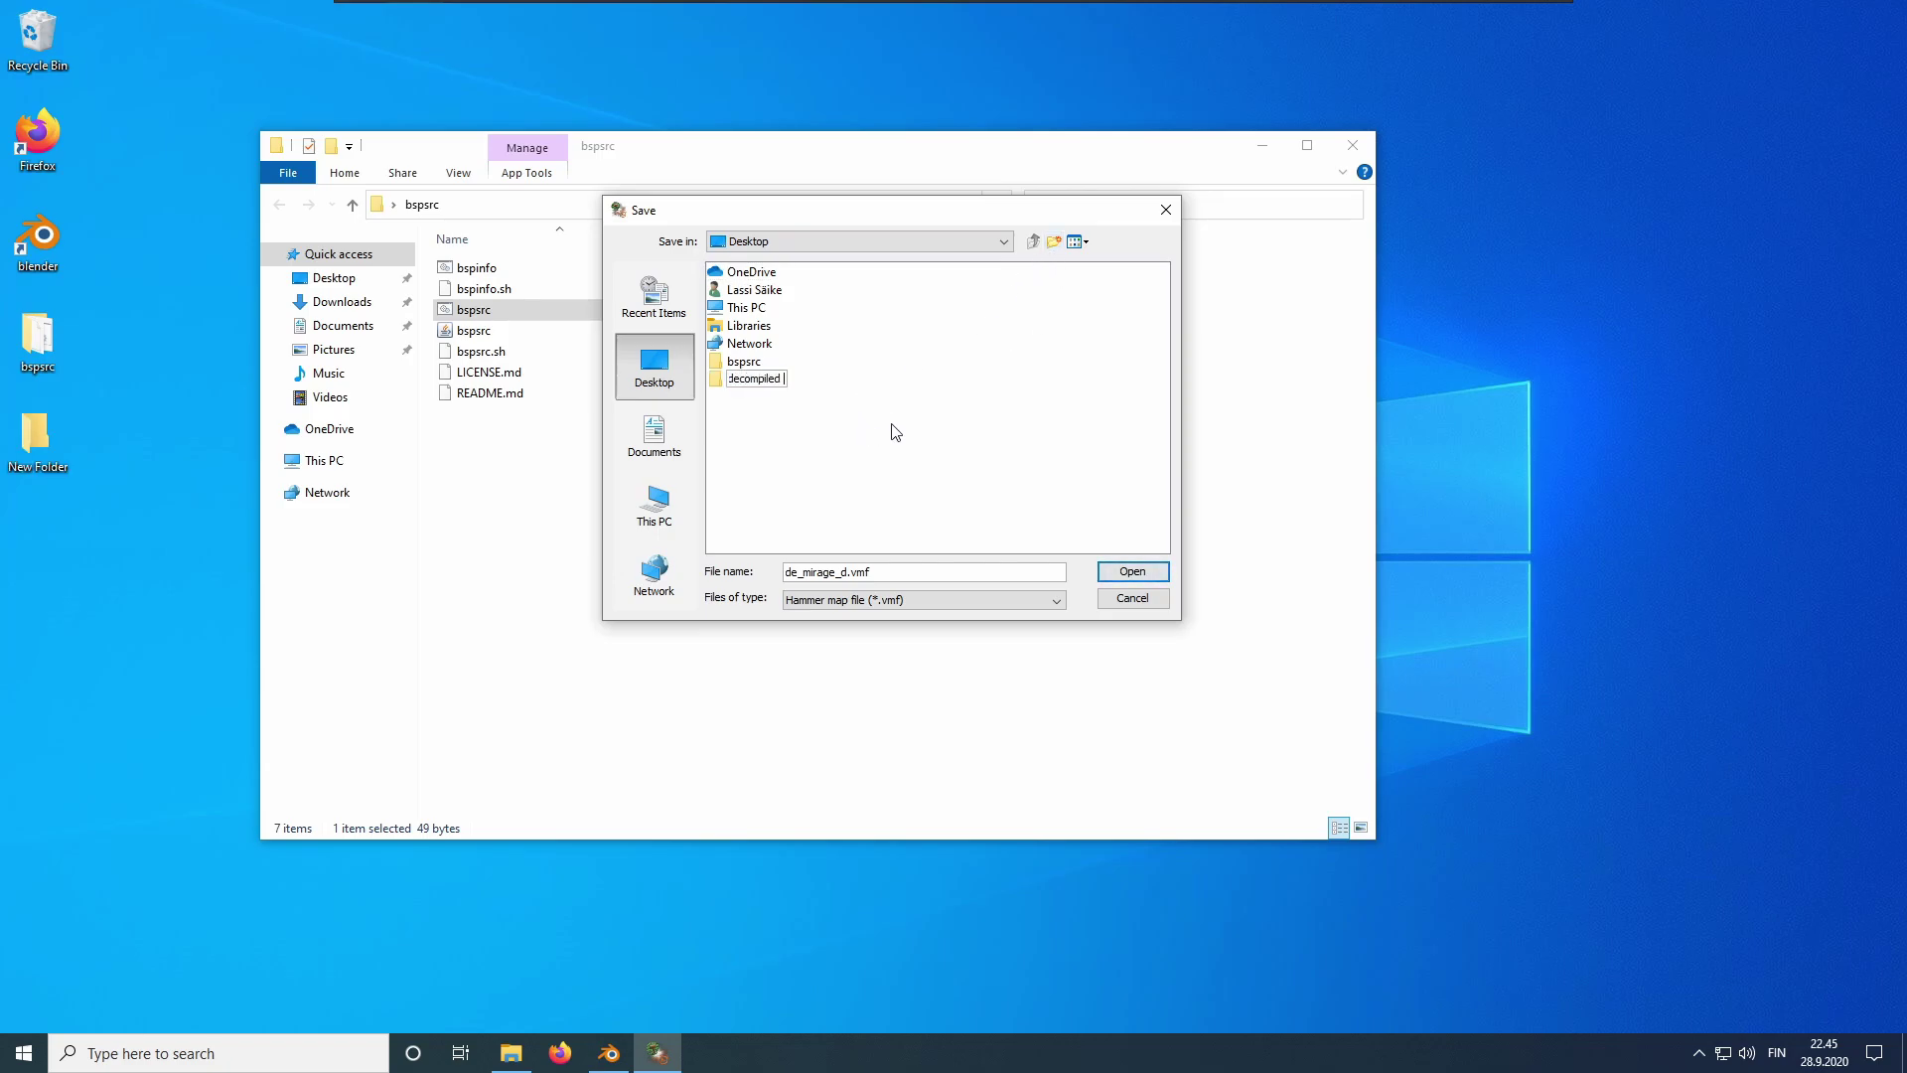
key("Return")
double_click(780, 379)
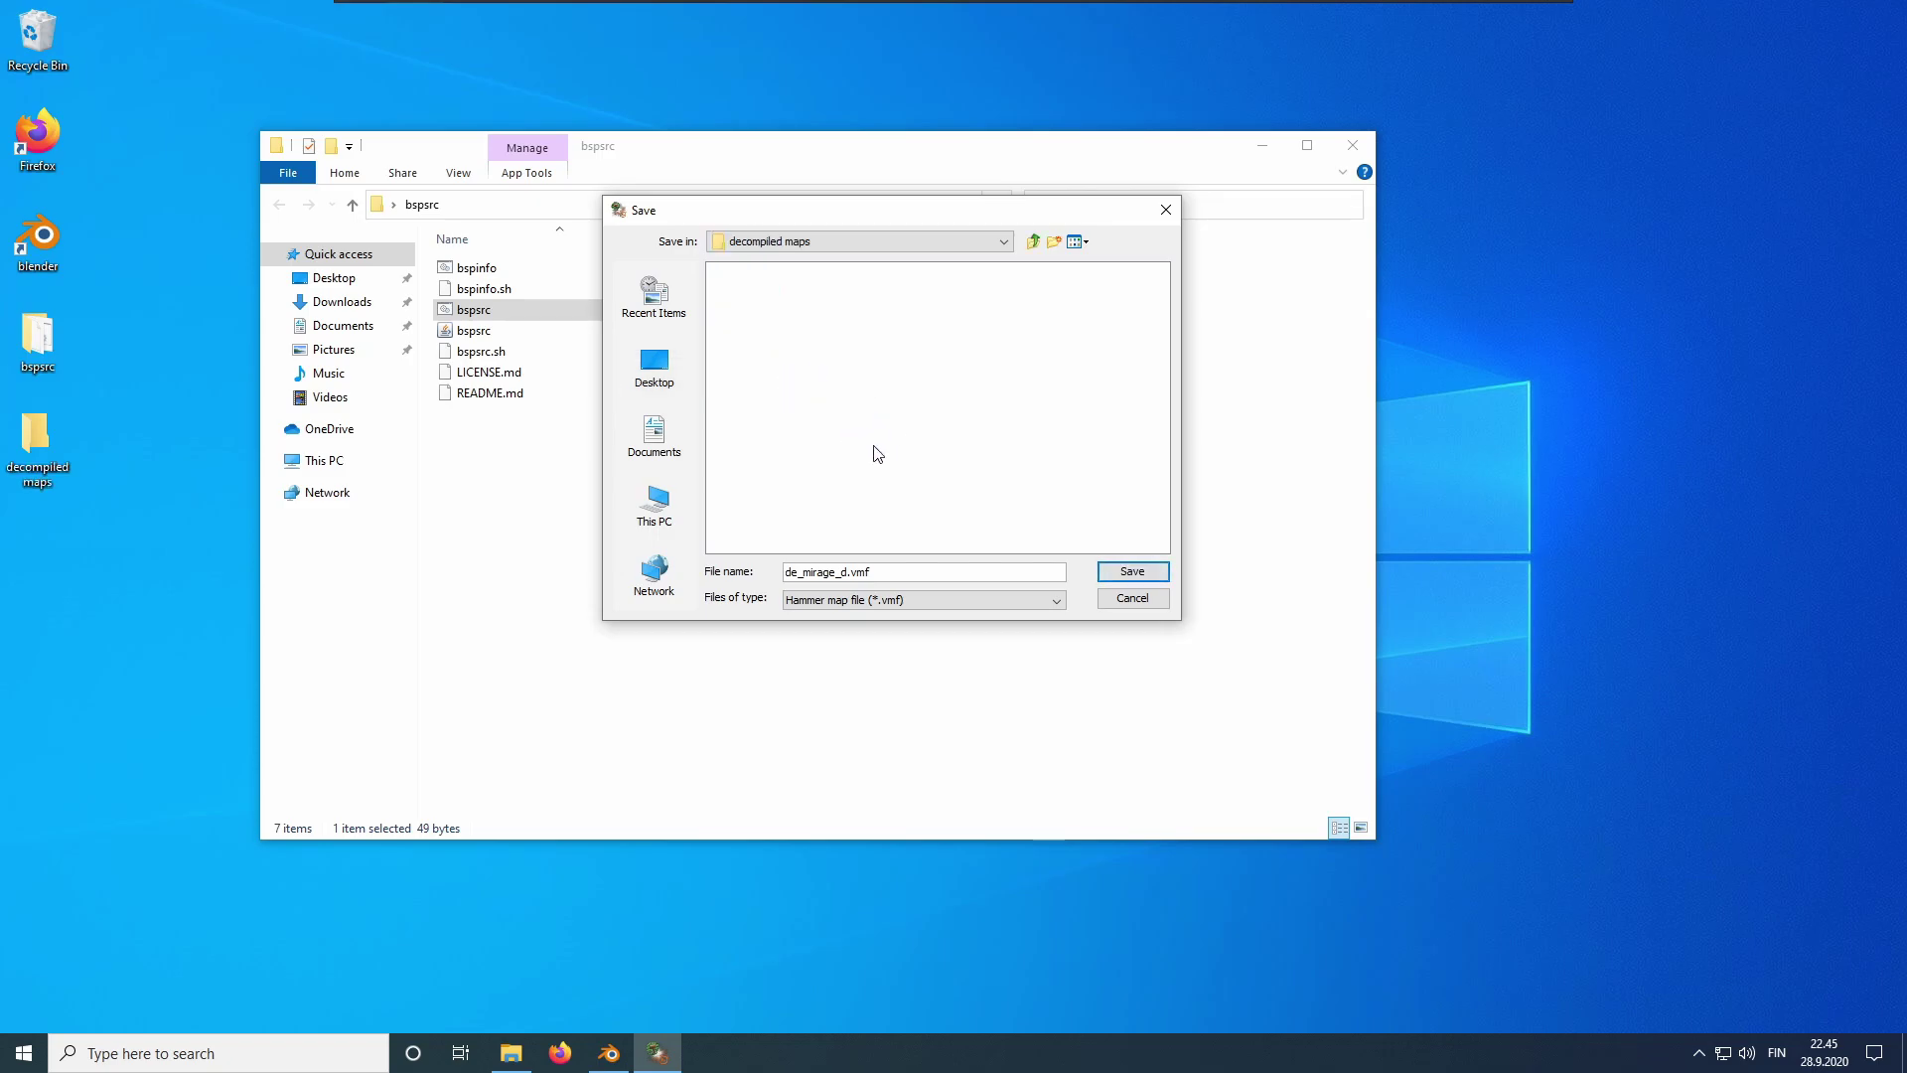
left_click(1133, 573)
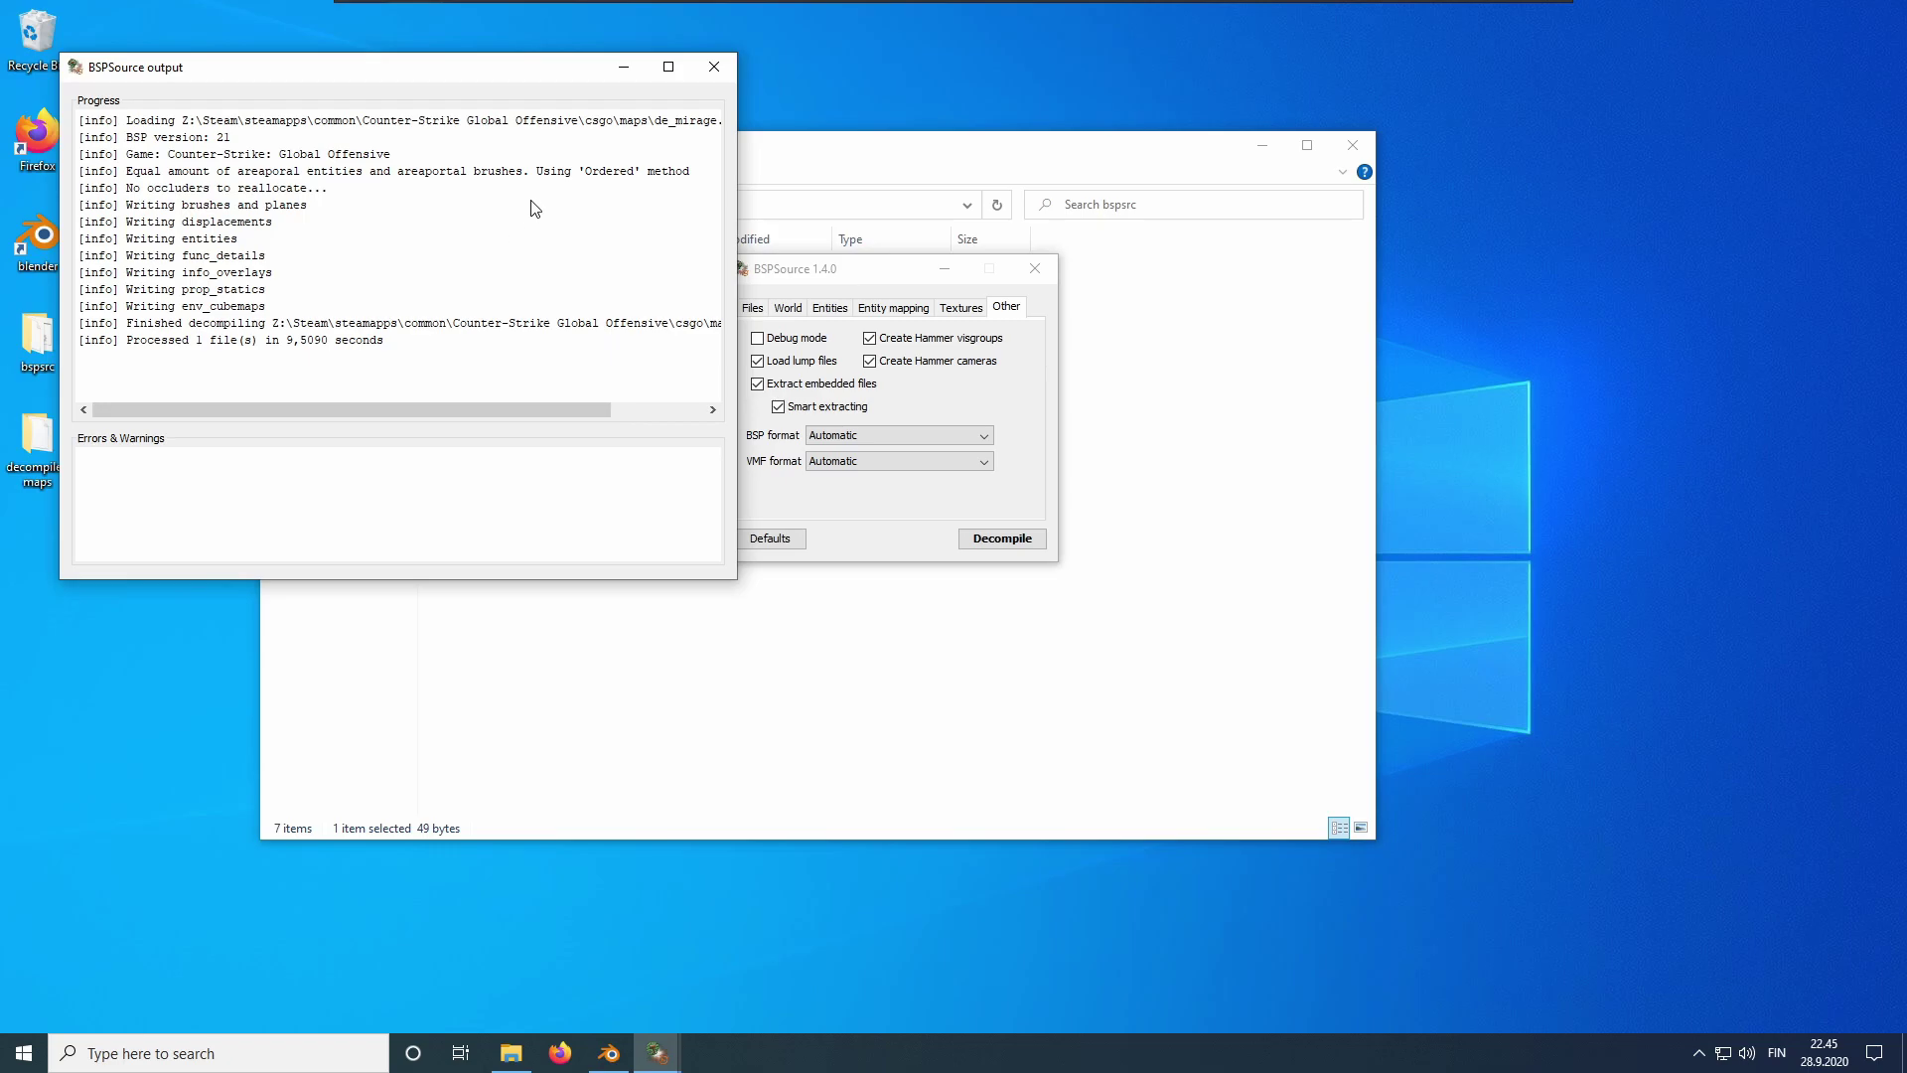
Close the decompile output, the BSPSource window and the bspsrc File Explorer window.
left_click(712, 69)
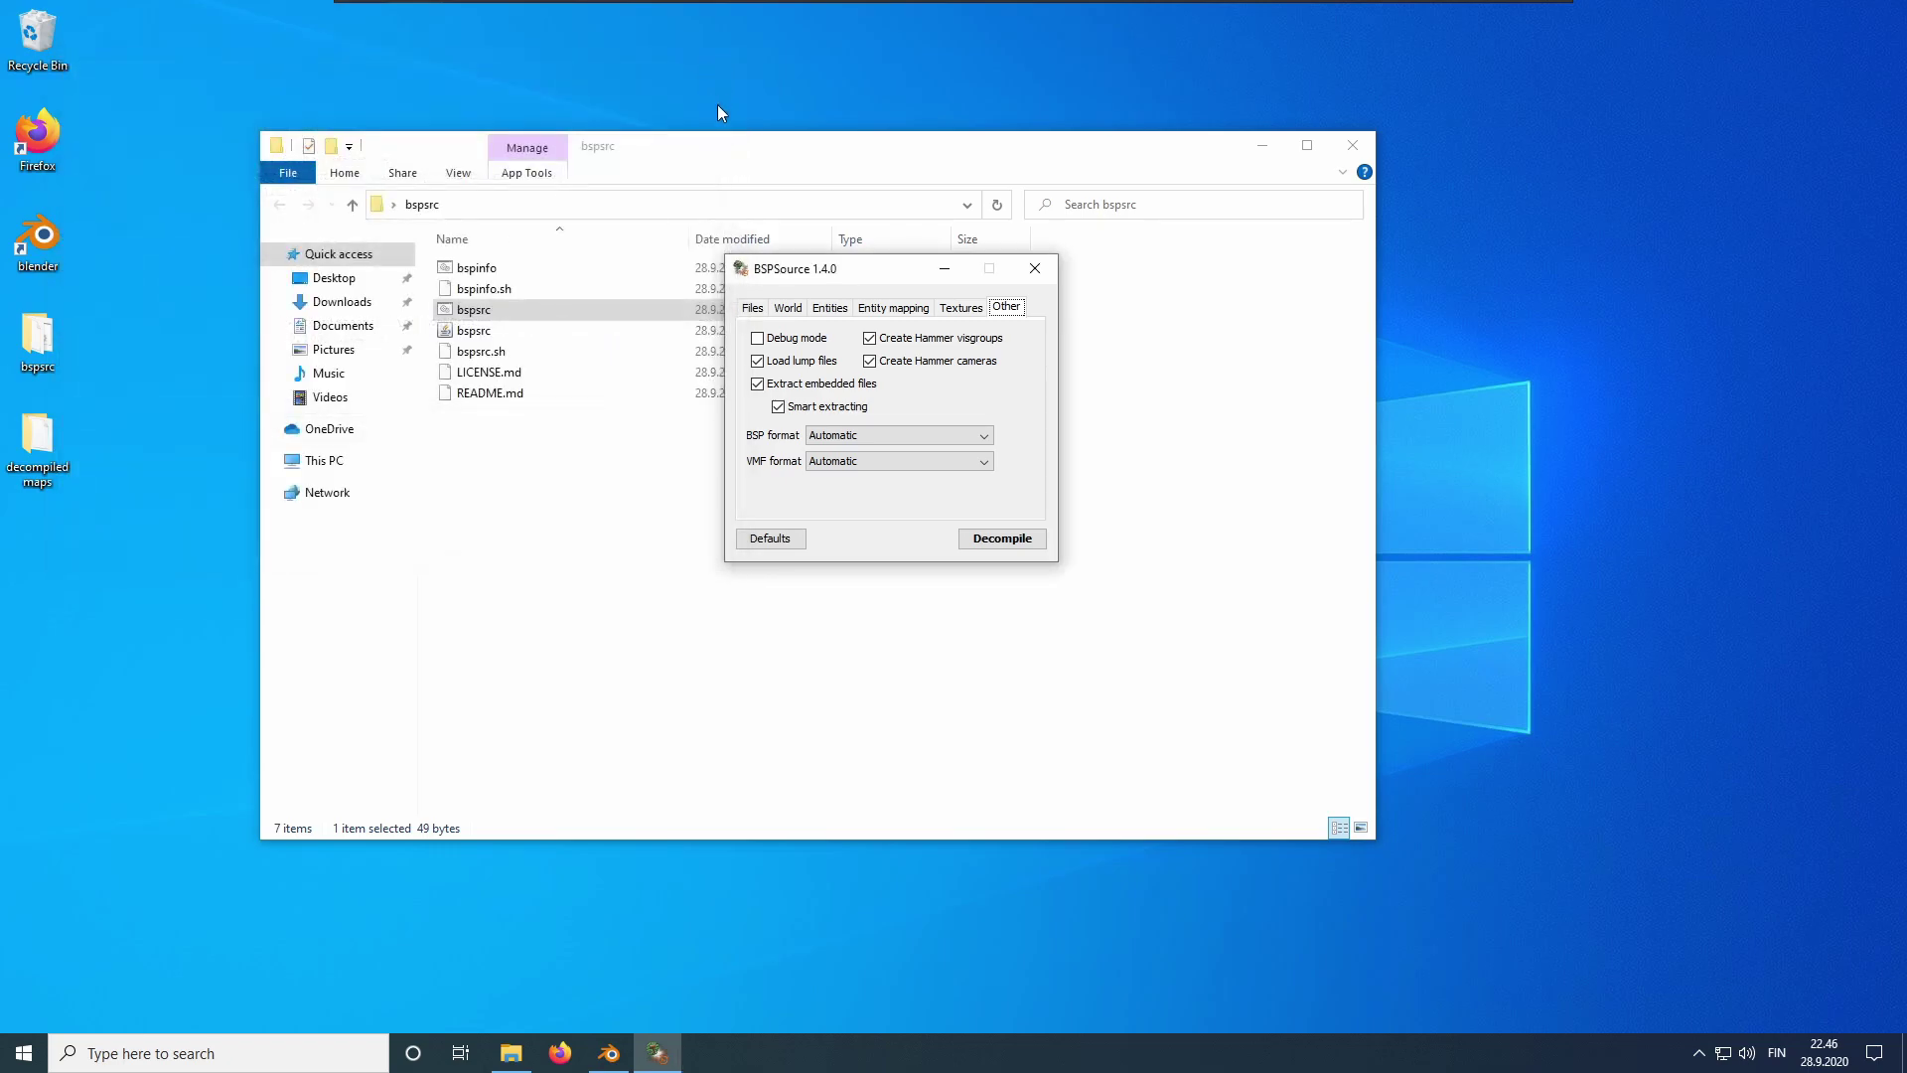
left_click(1035, 269)
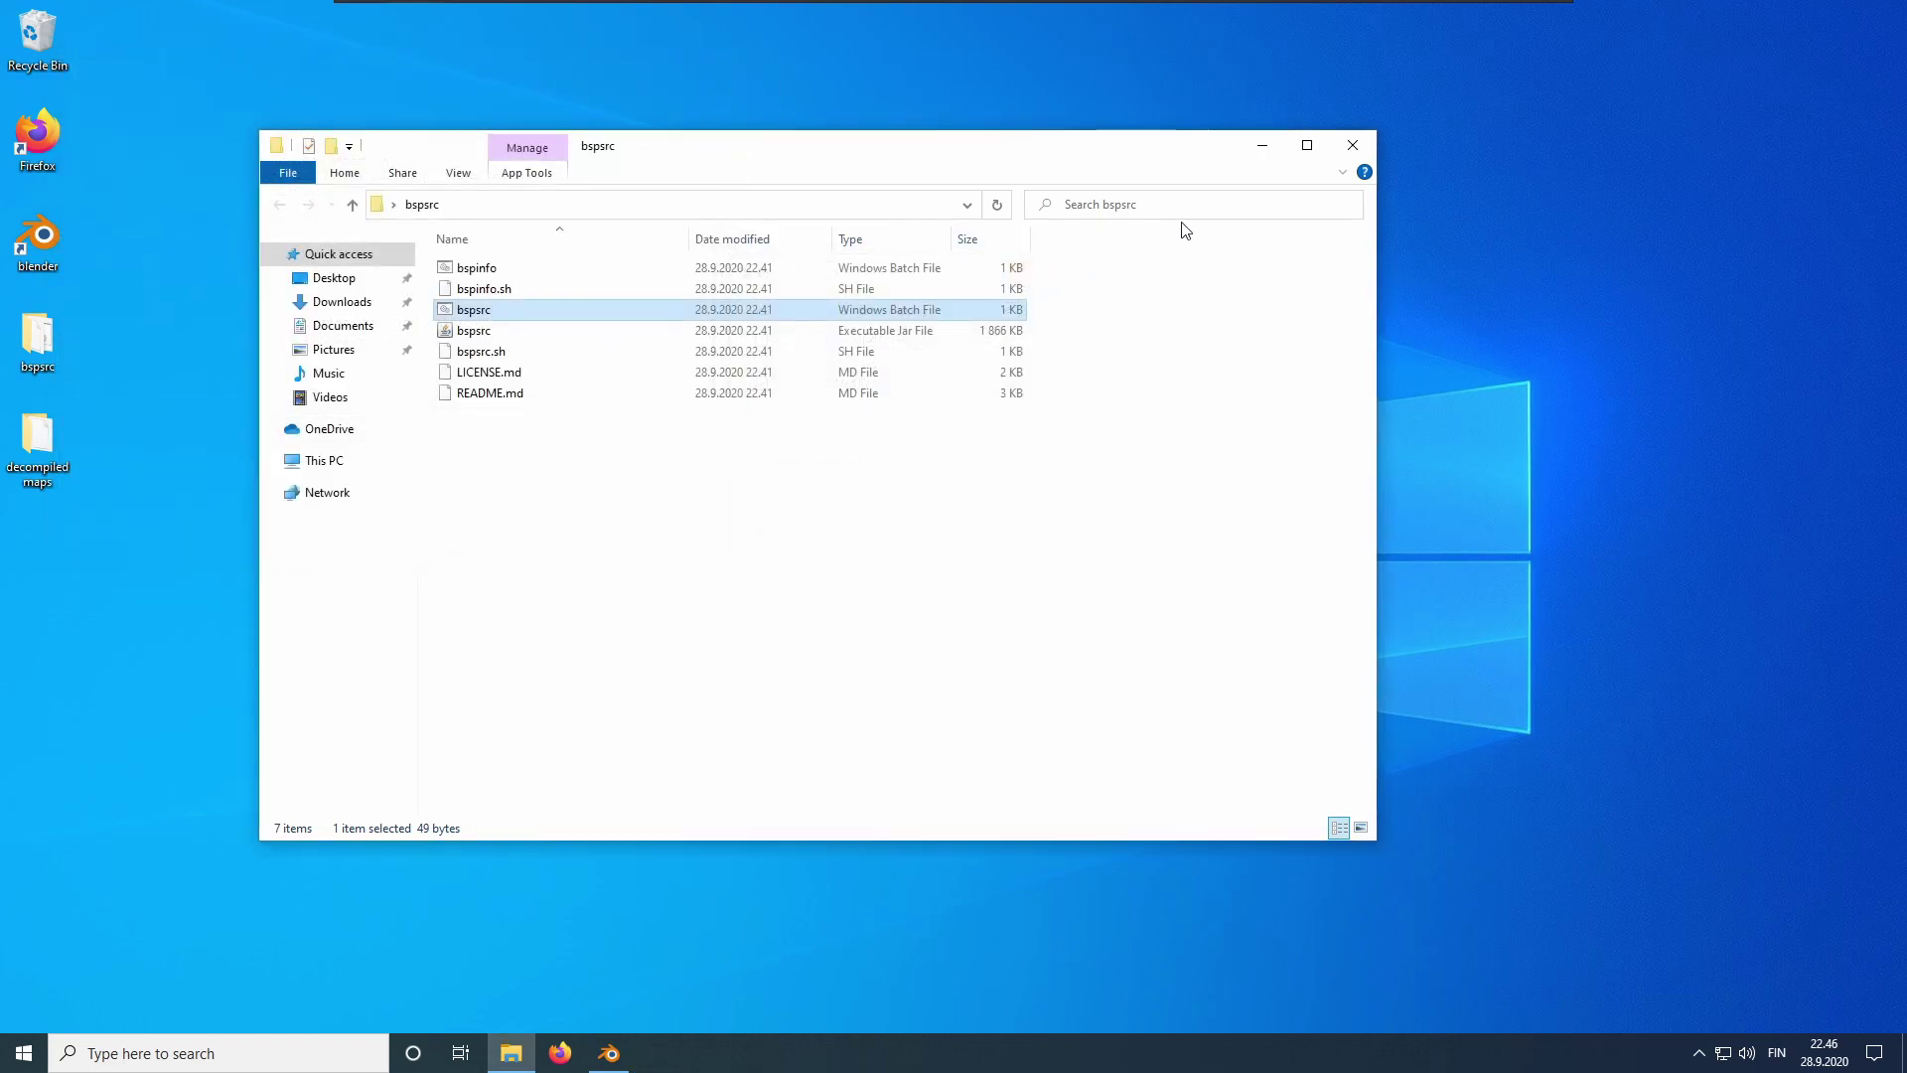
left_click(1352, 145)
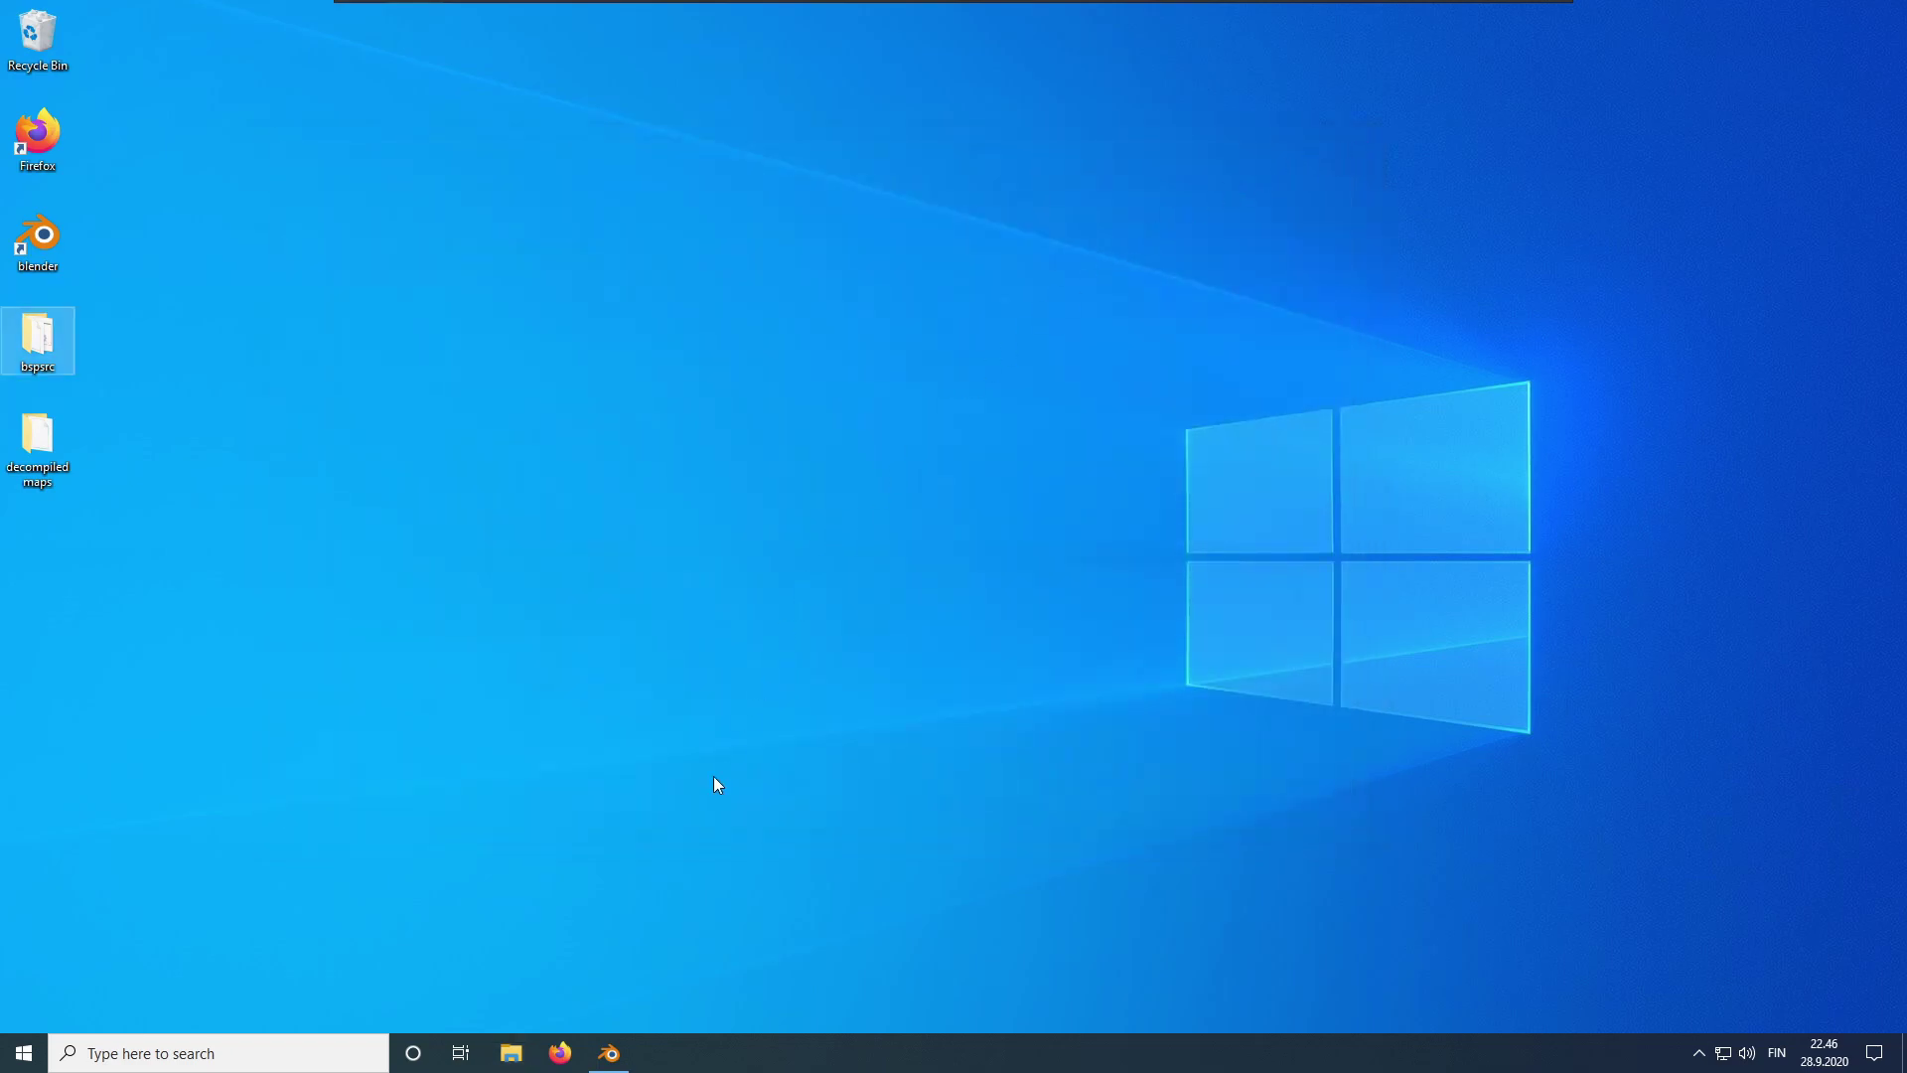
Restore Blender and delete all default objects: cube, camera and light.
left_click(628, 1059)
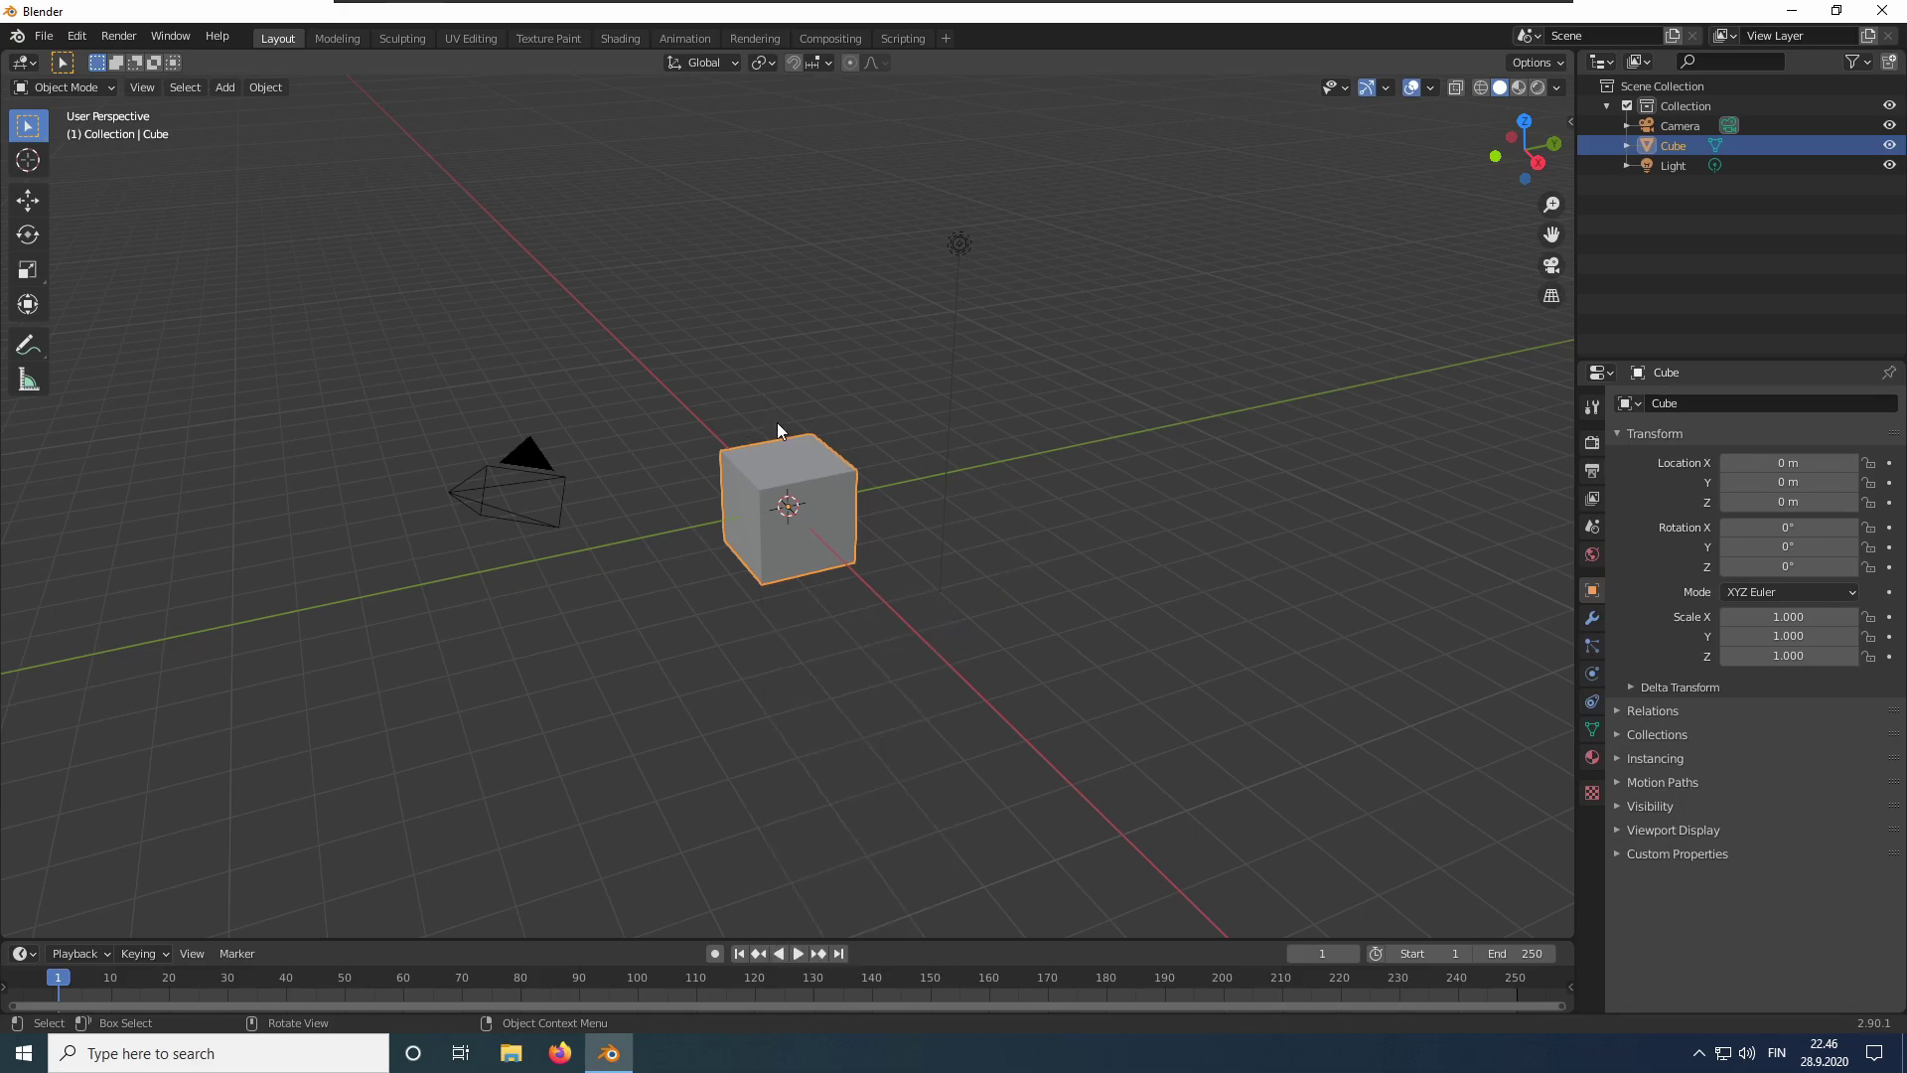
middle_click_drag(785, 429, 826, 425)
scroll(825, 426, "down", 1)
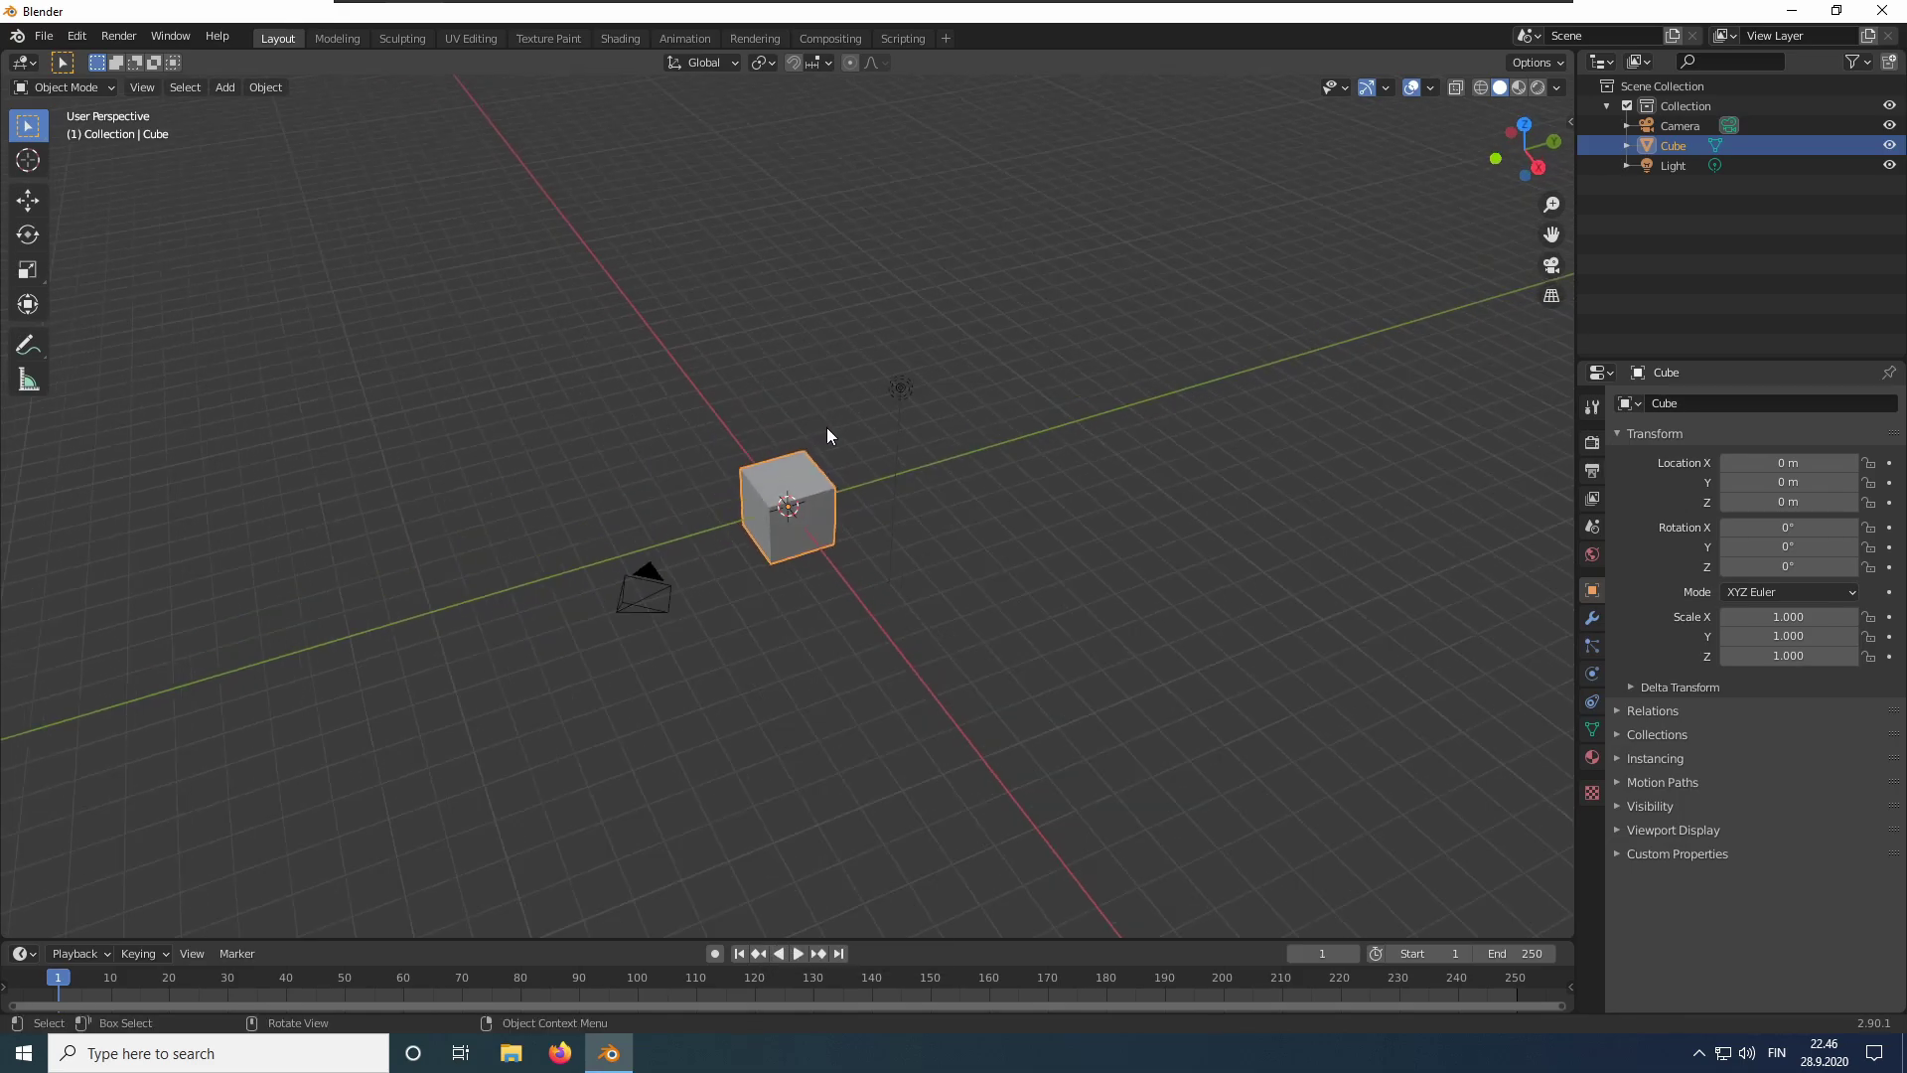
key("a")
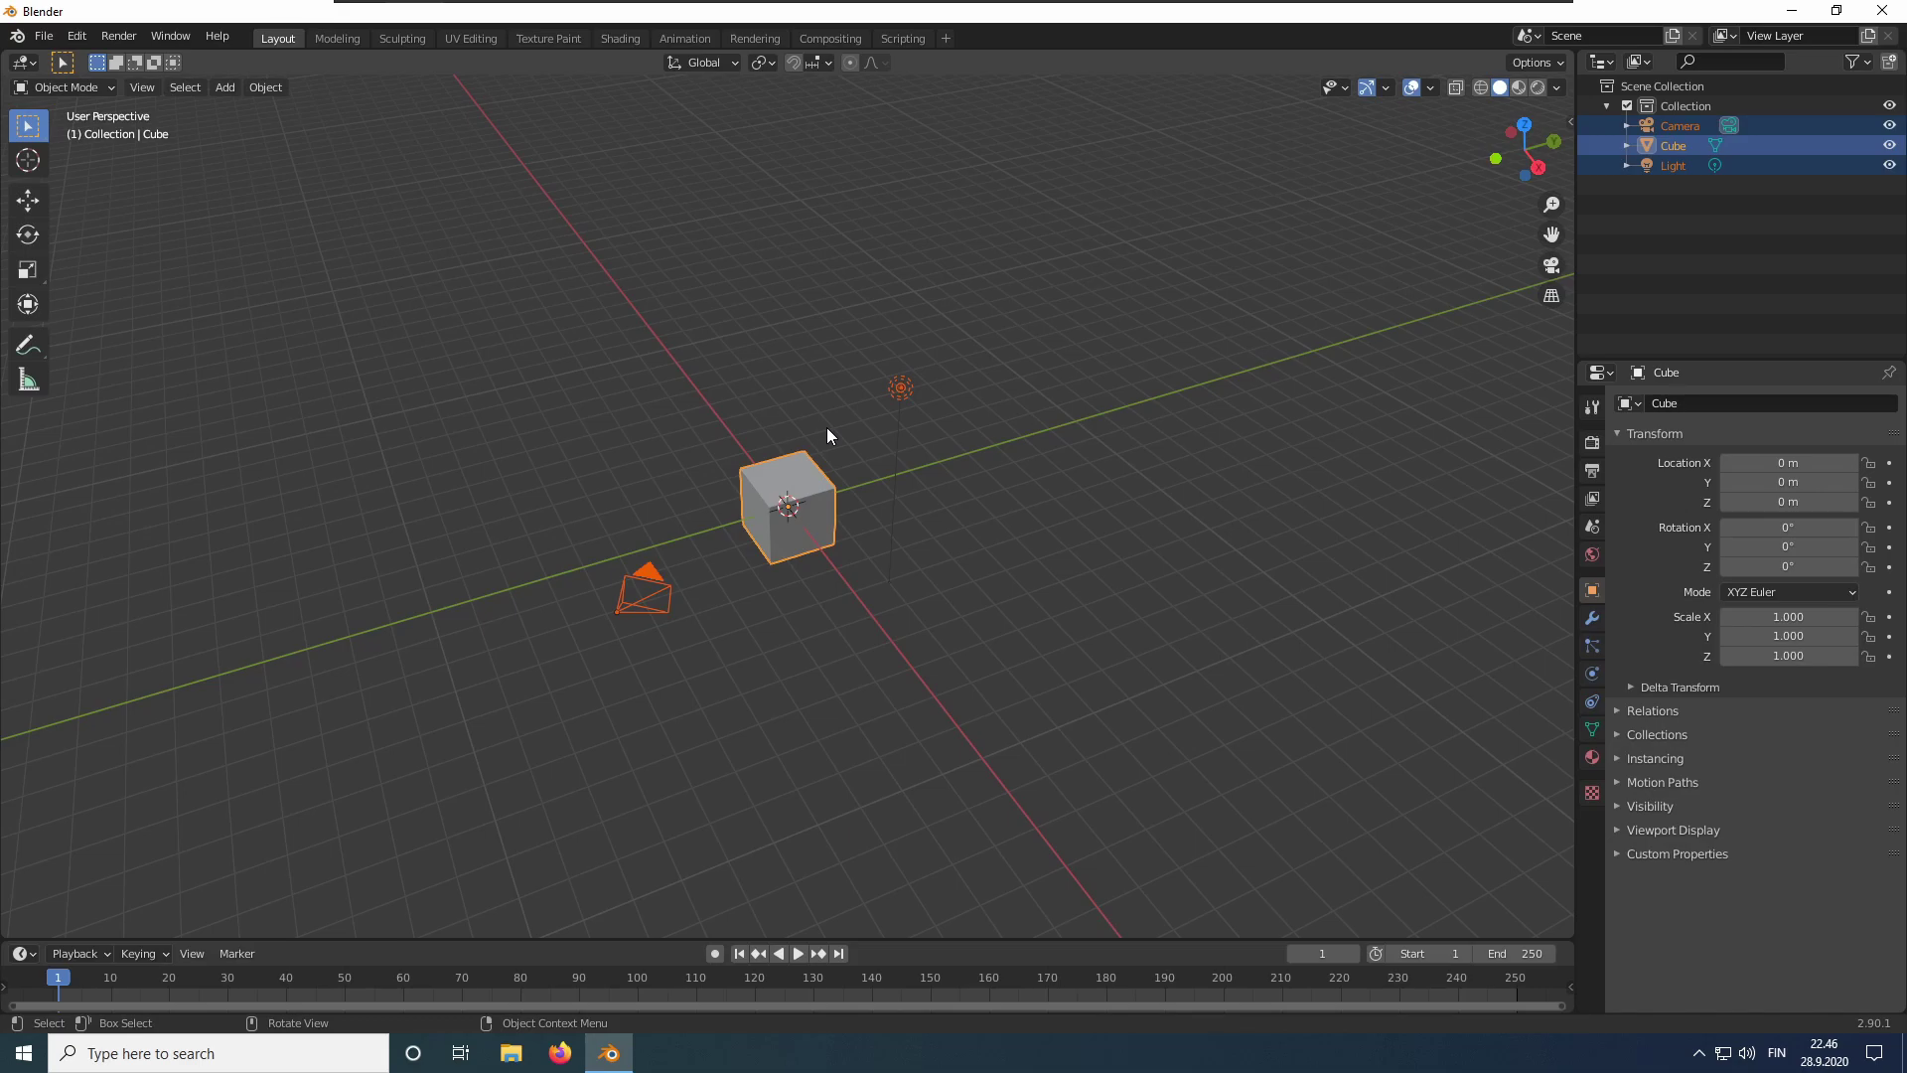
key("Delete")
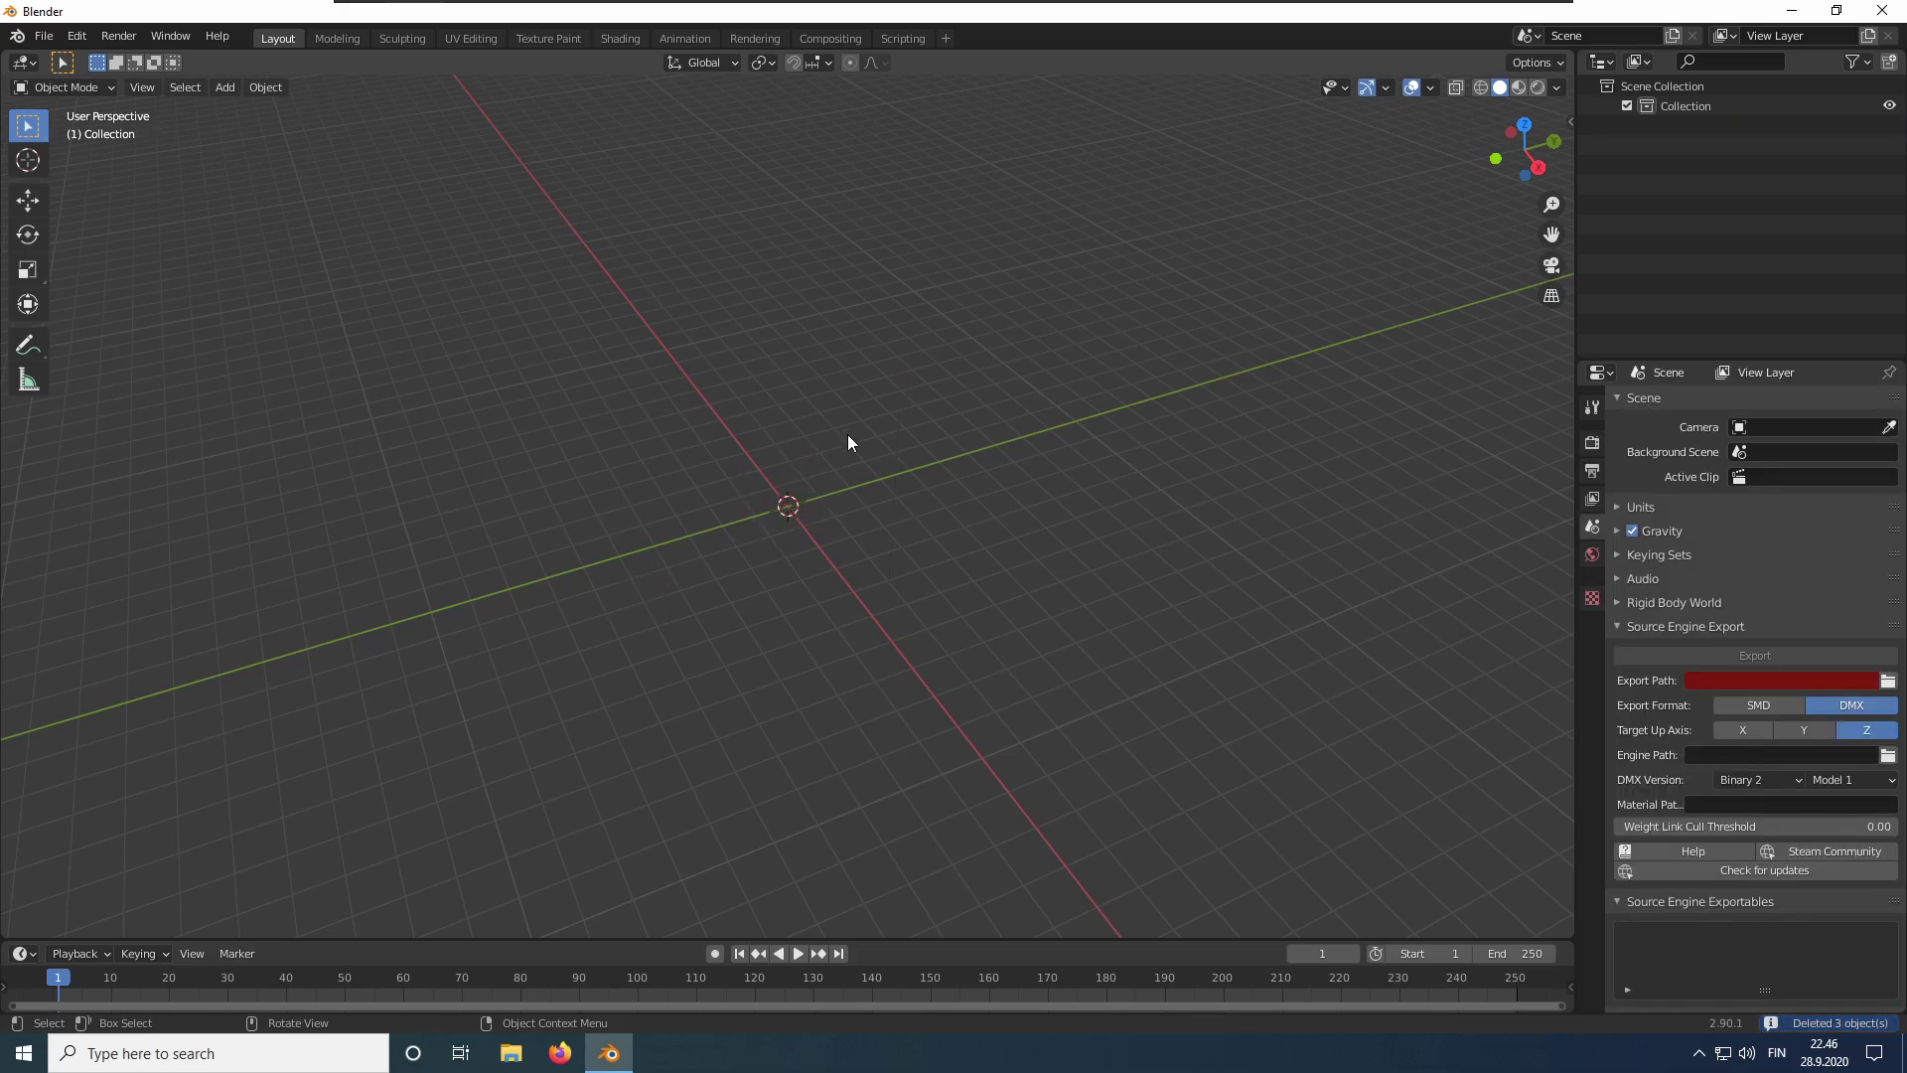
Toggle Blender's system console from the Window menu and move it aside.
left_click(167, 37)
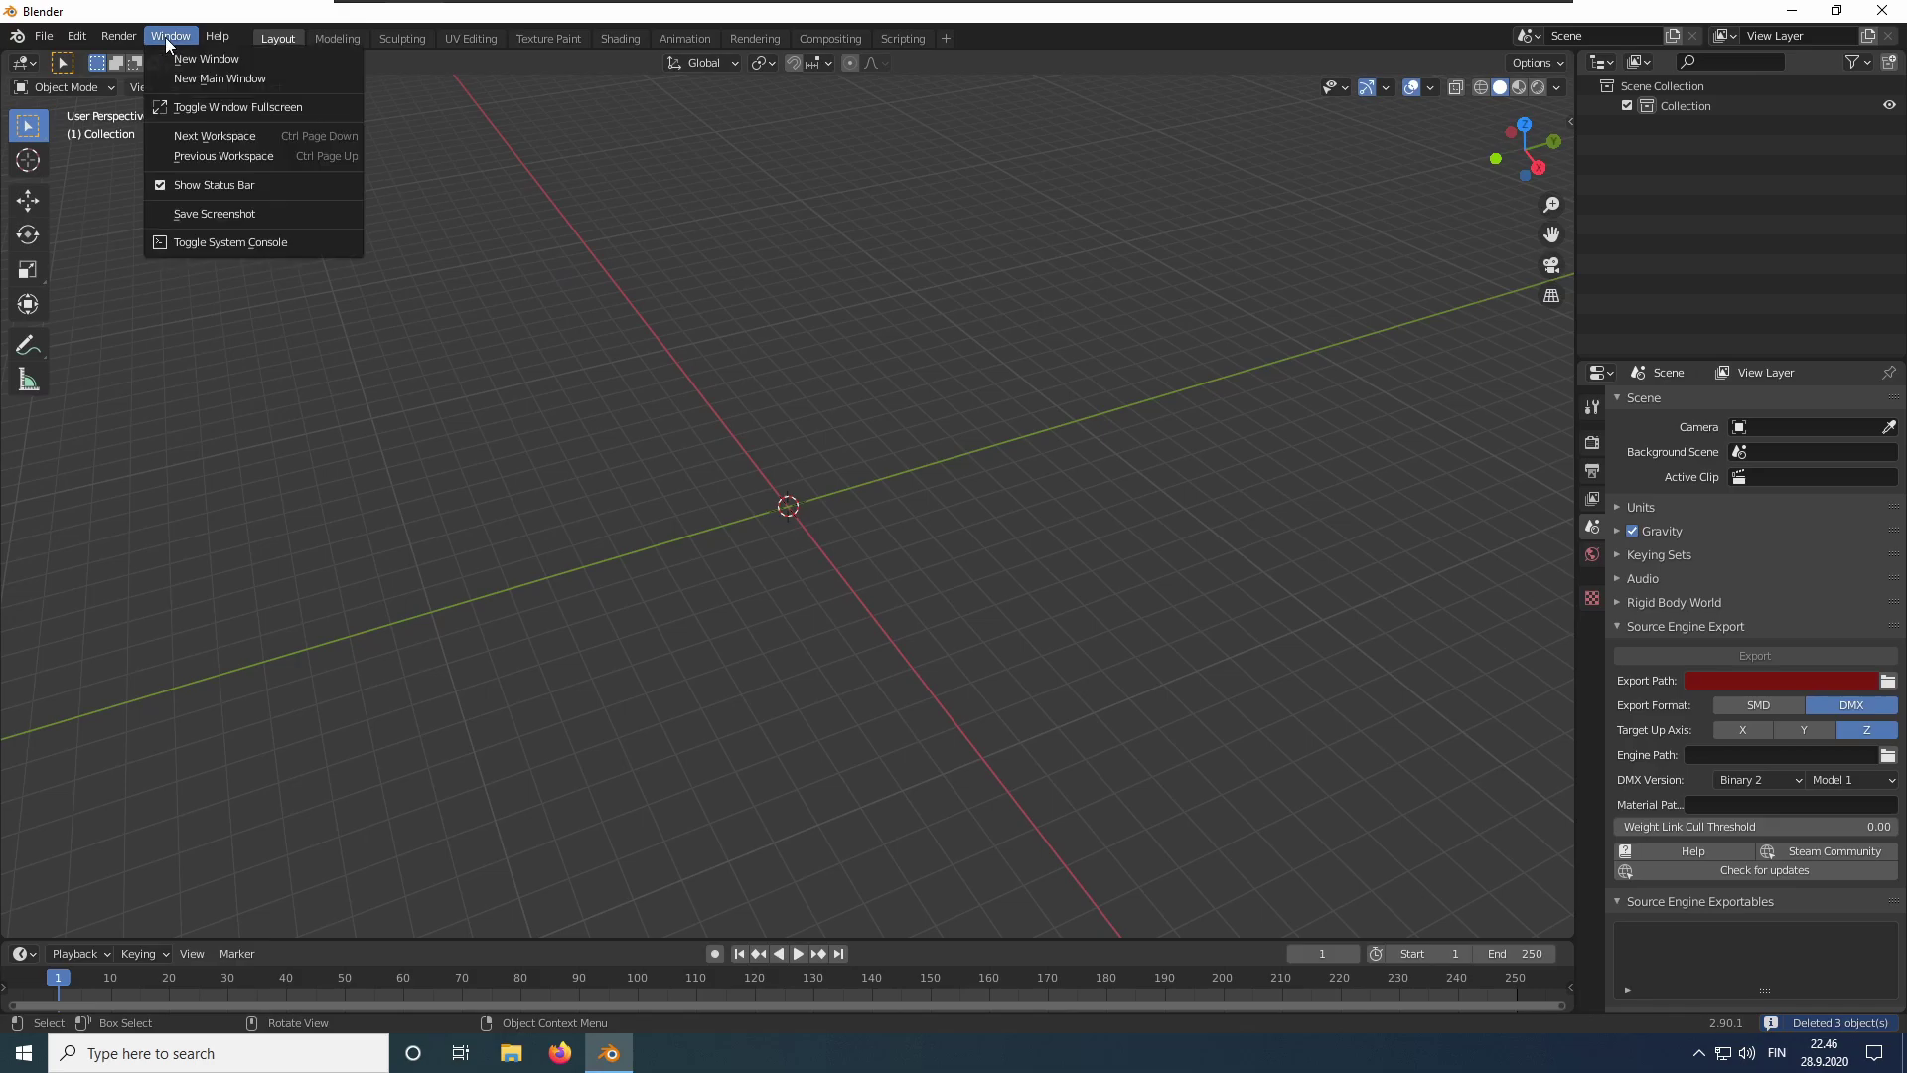
left_click(221, 241)
left_click_drag(278, 224, 850, 332)
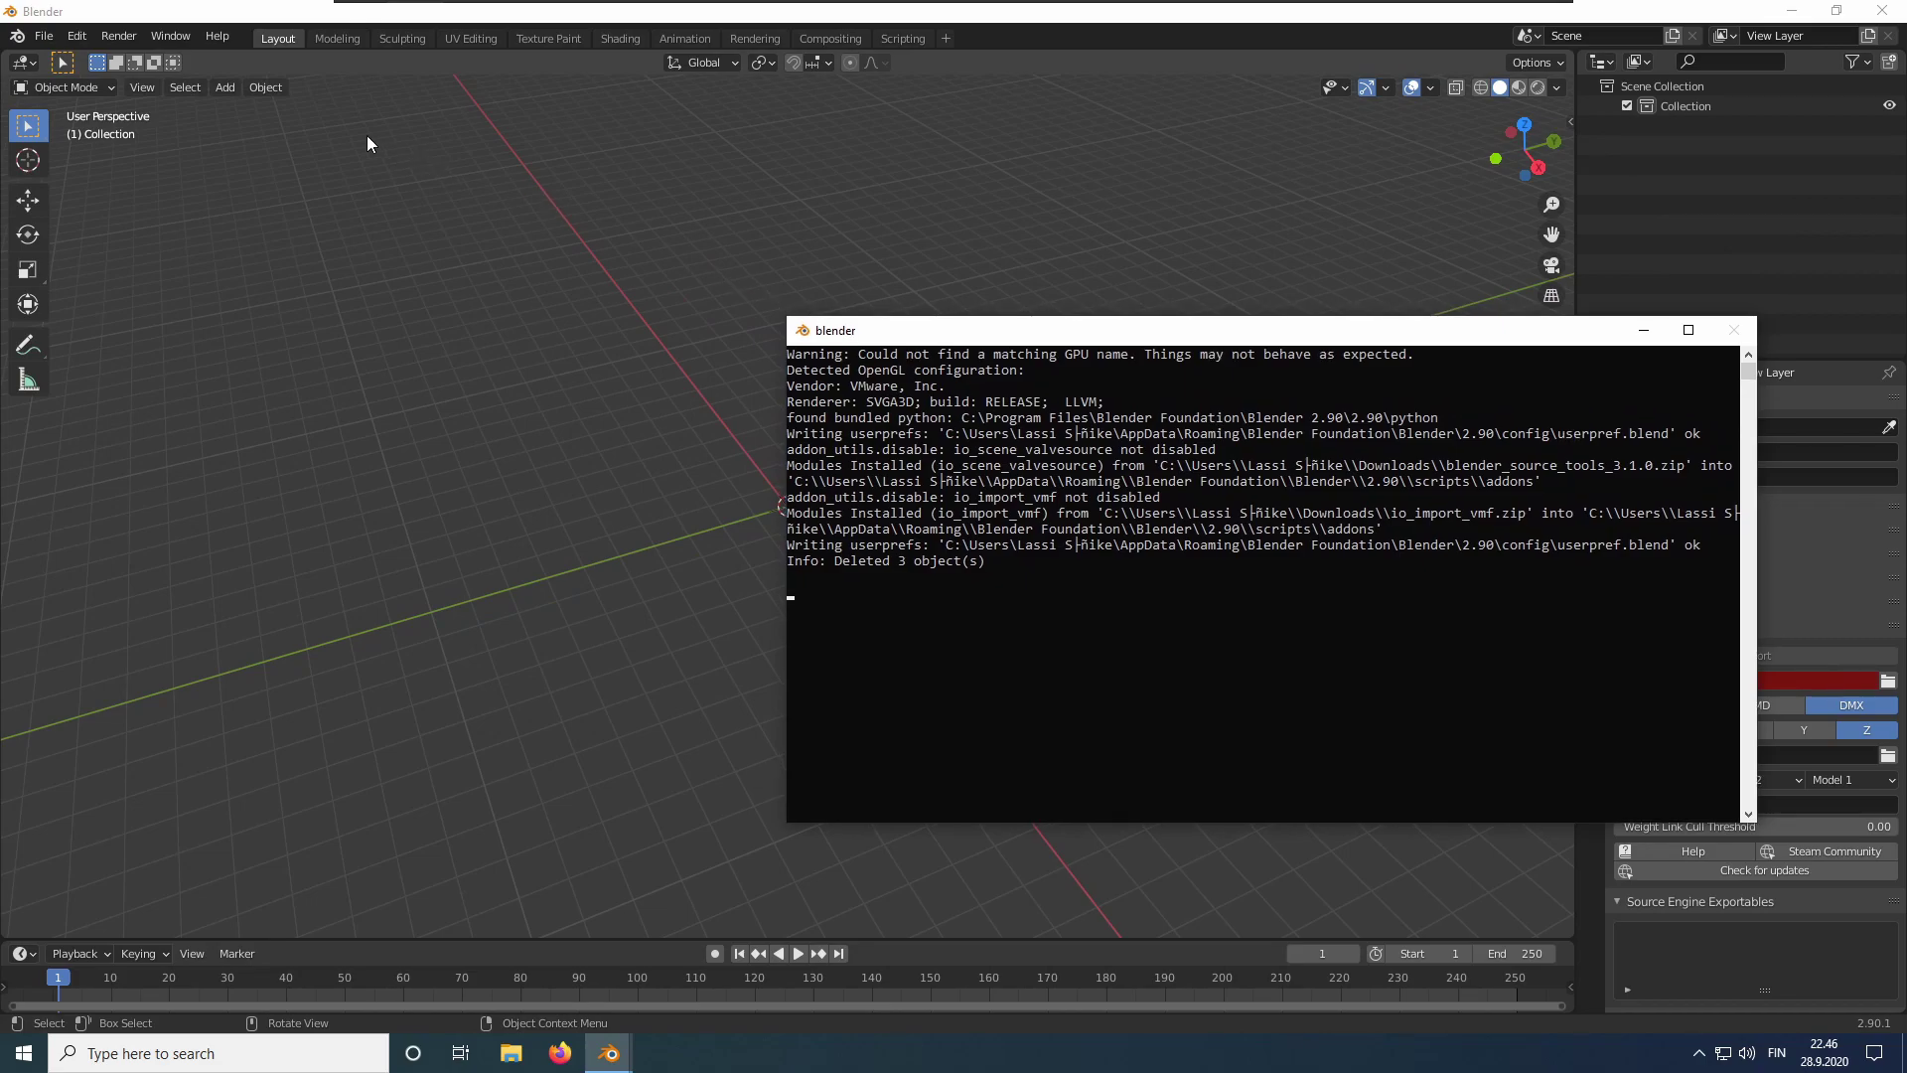
Start a Valve Map Format import with de_mirage_d.vmf from Desktop > decompiled maps, widening the options panel.
left_click(45, 39)
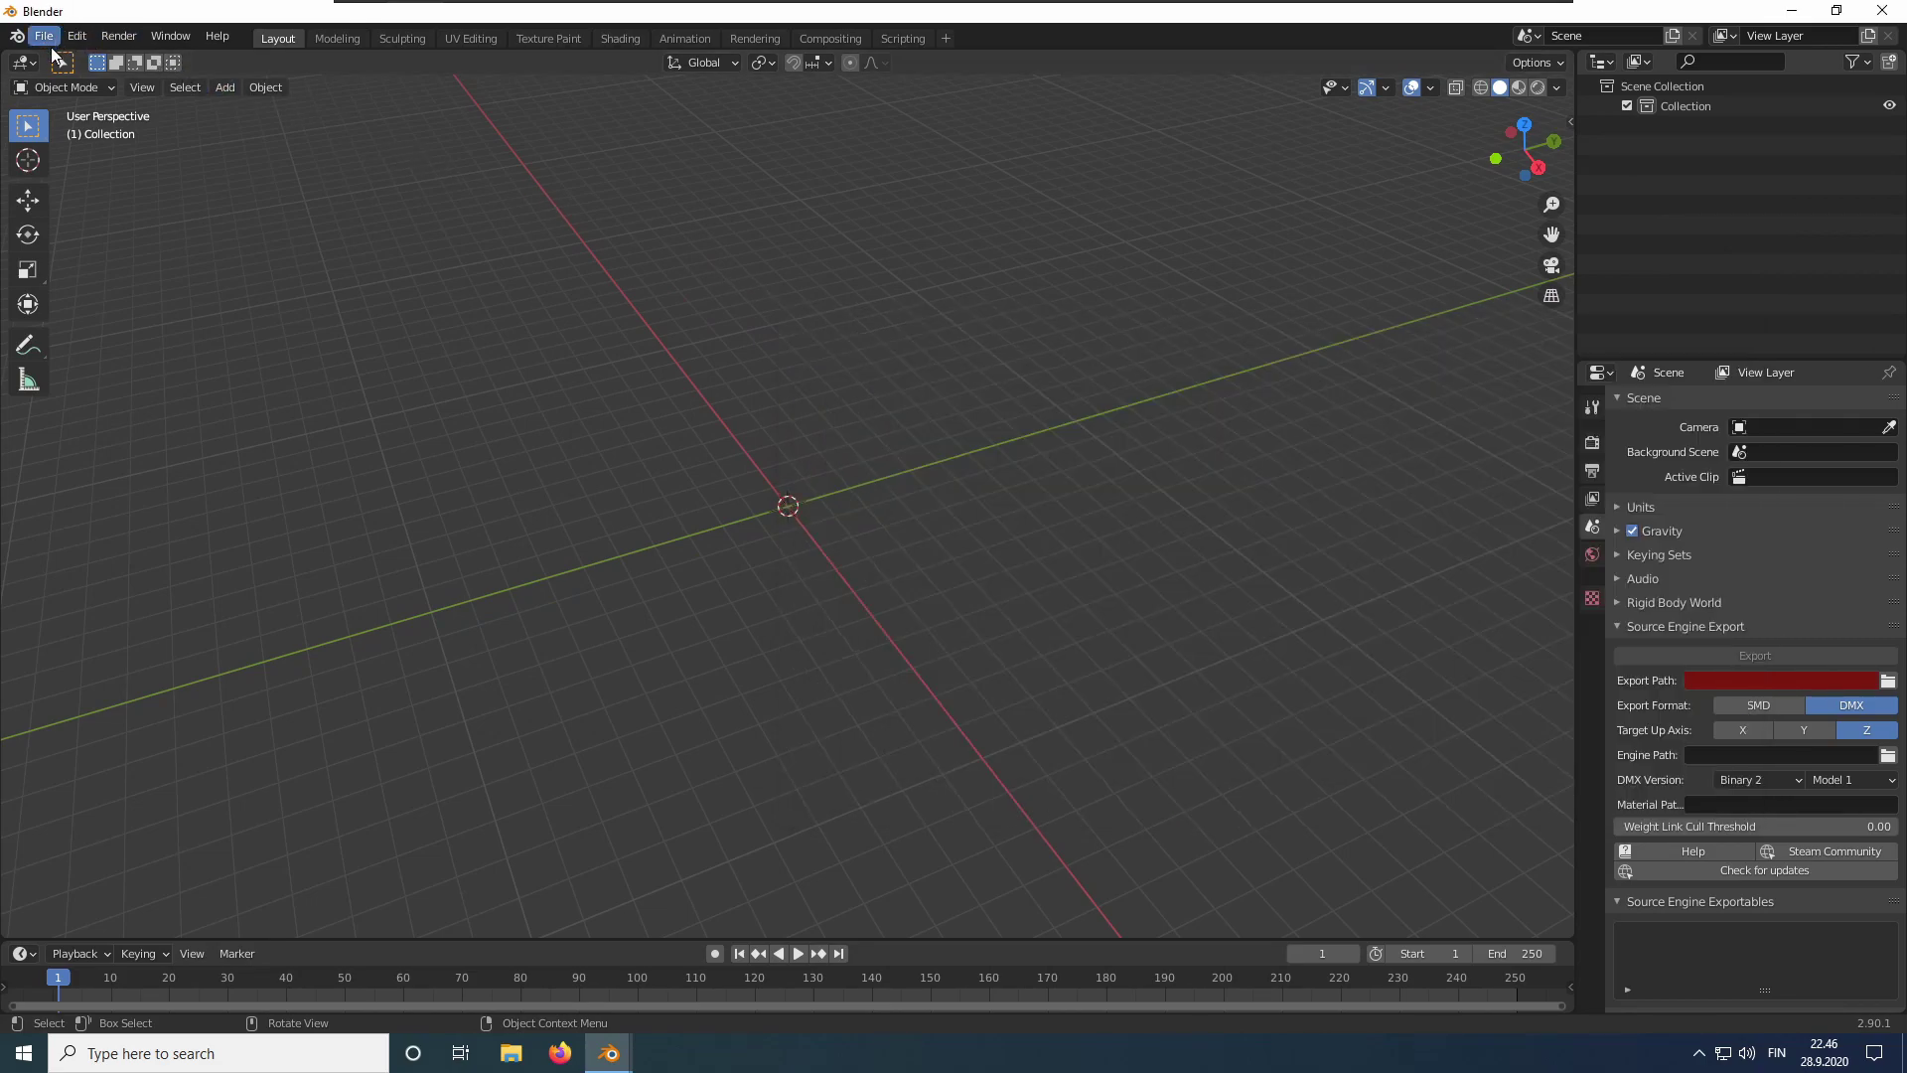
left_click(47, 43)
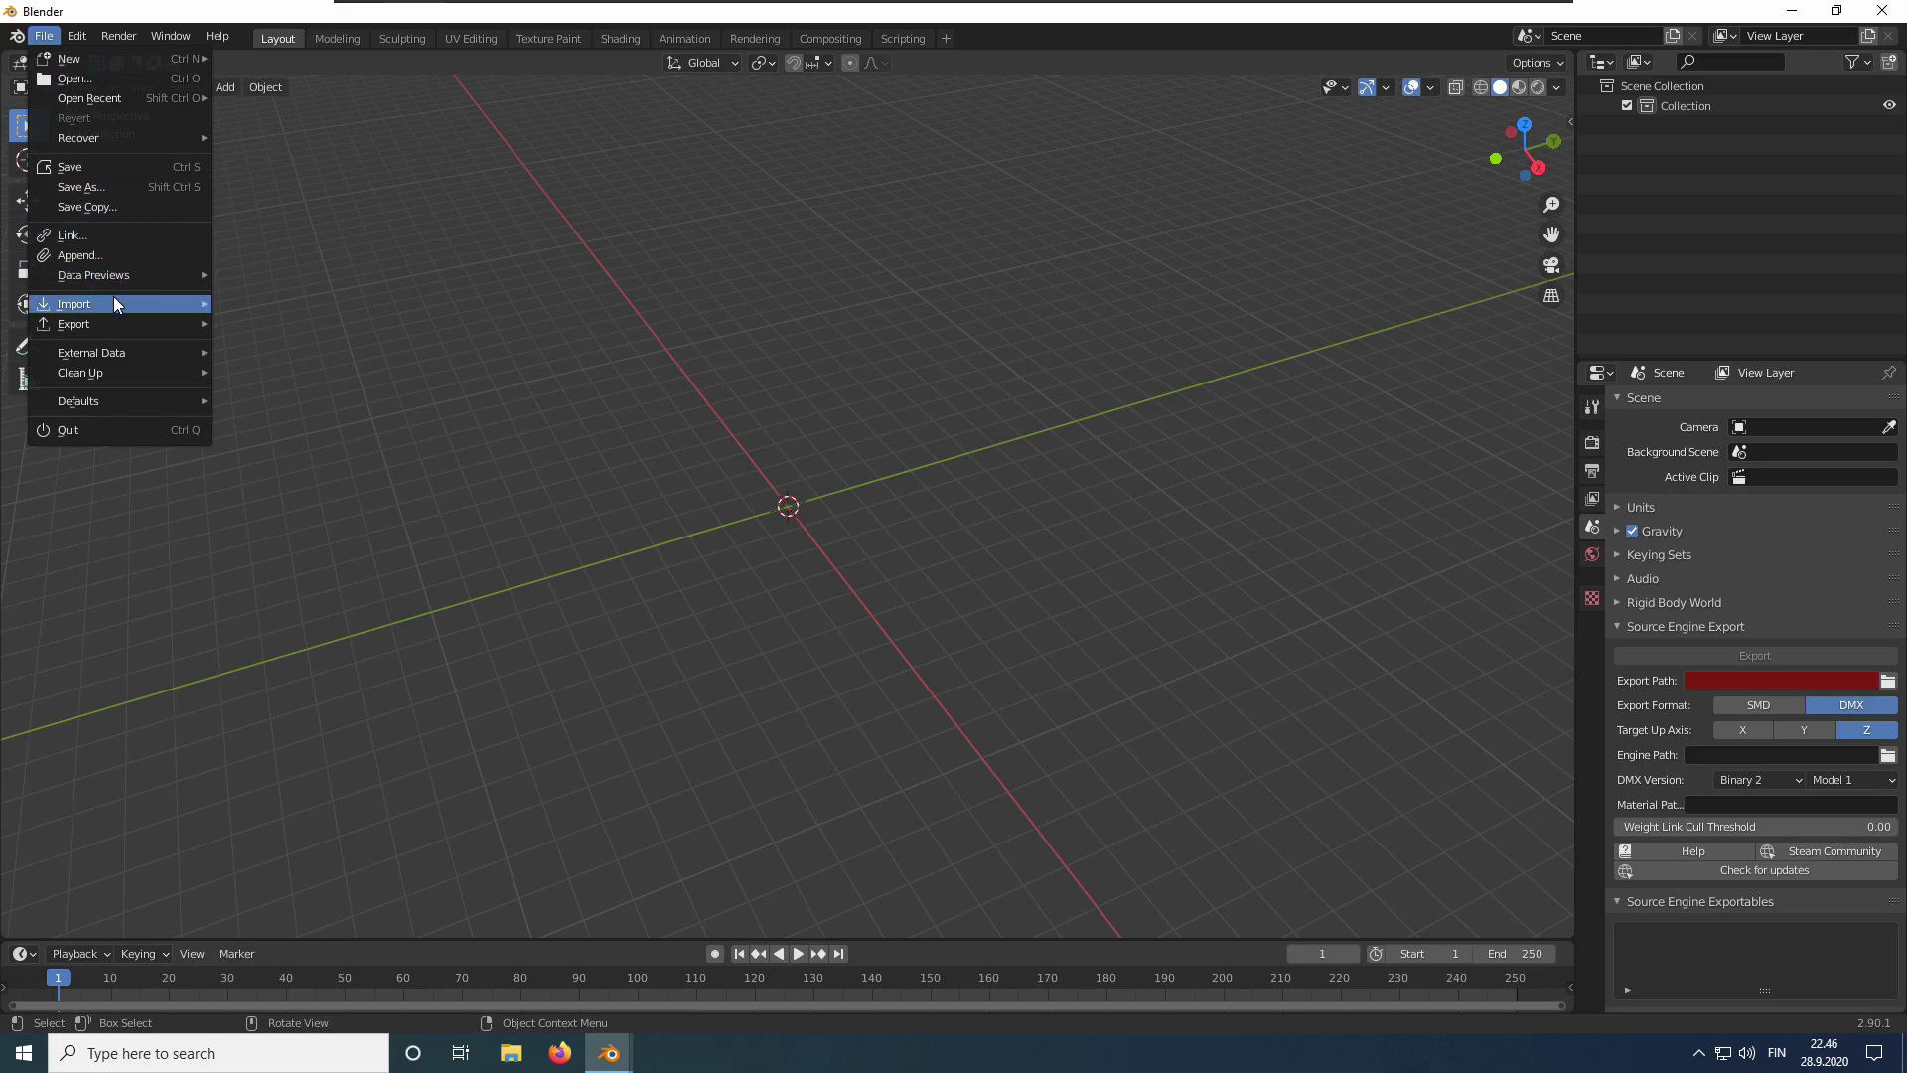
mouse_move(119, 304)
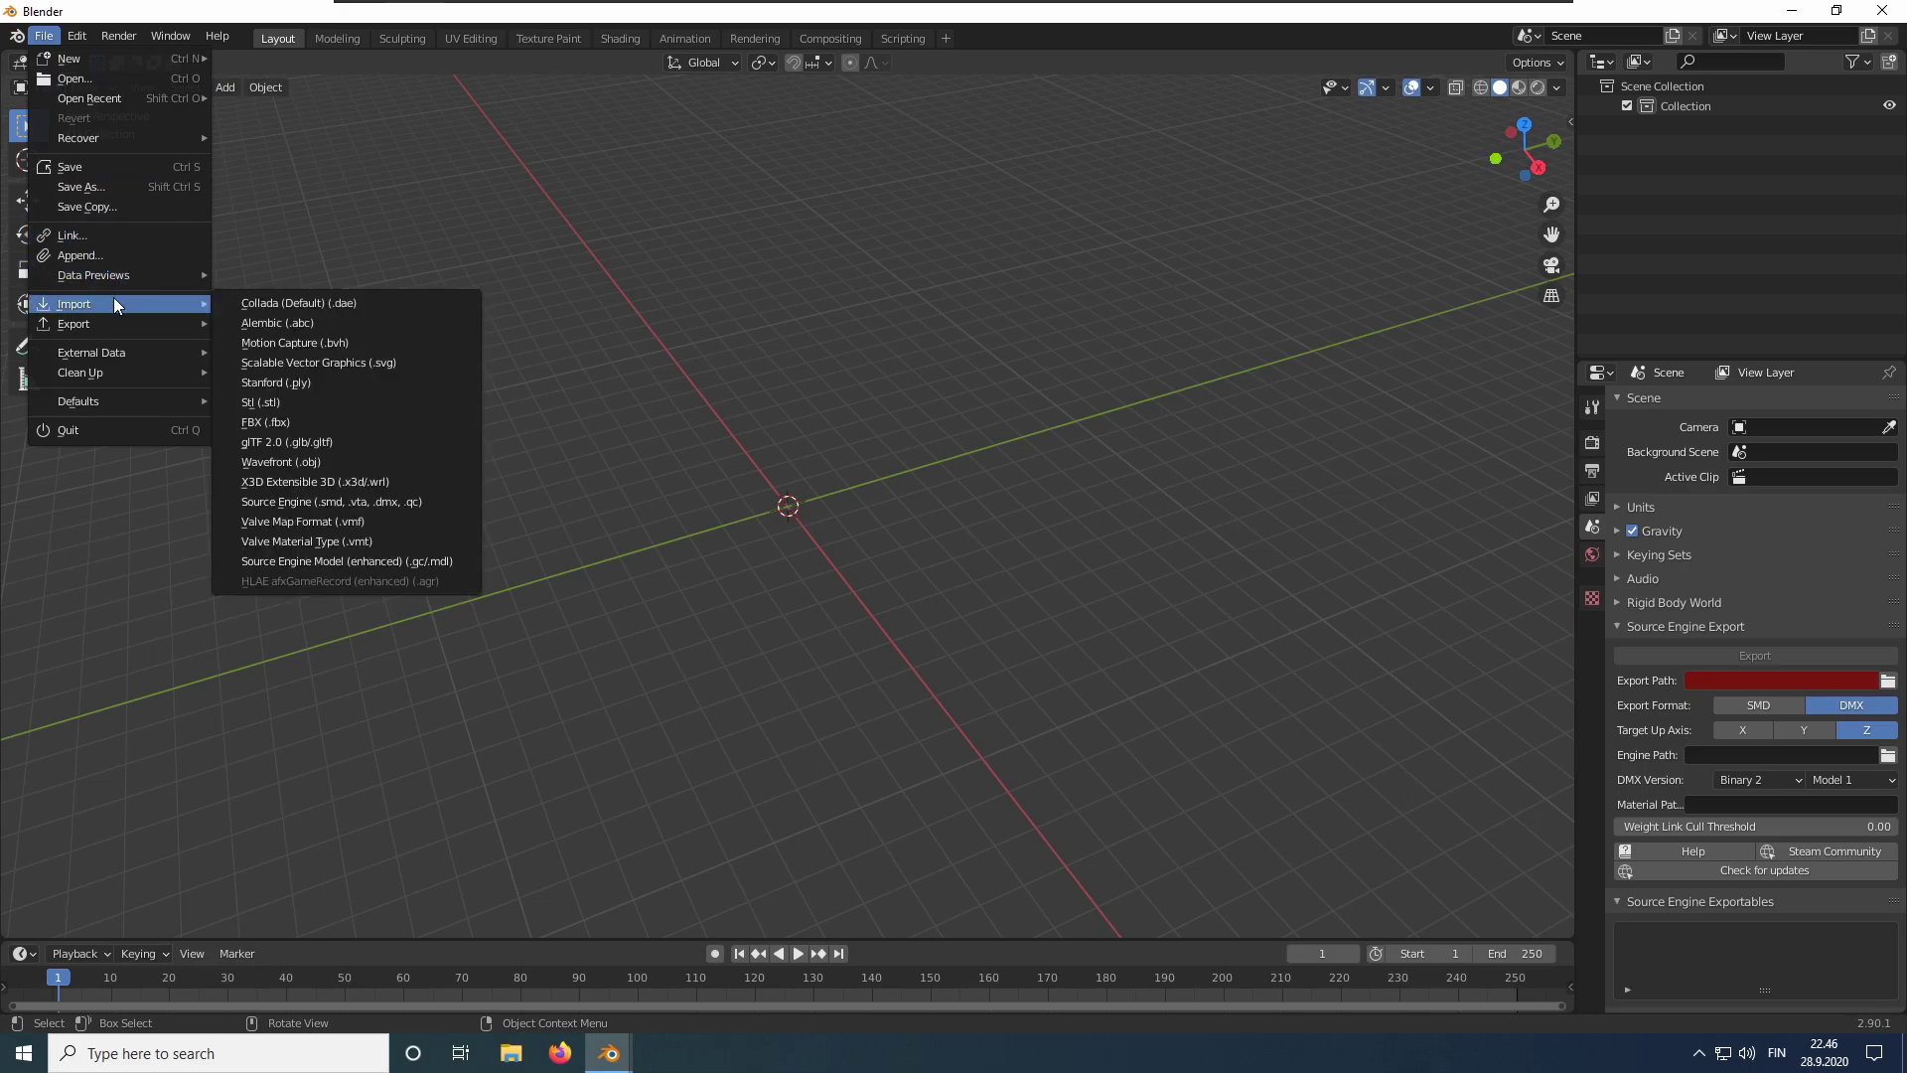
left_click(372, 520)
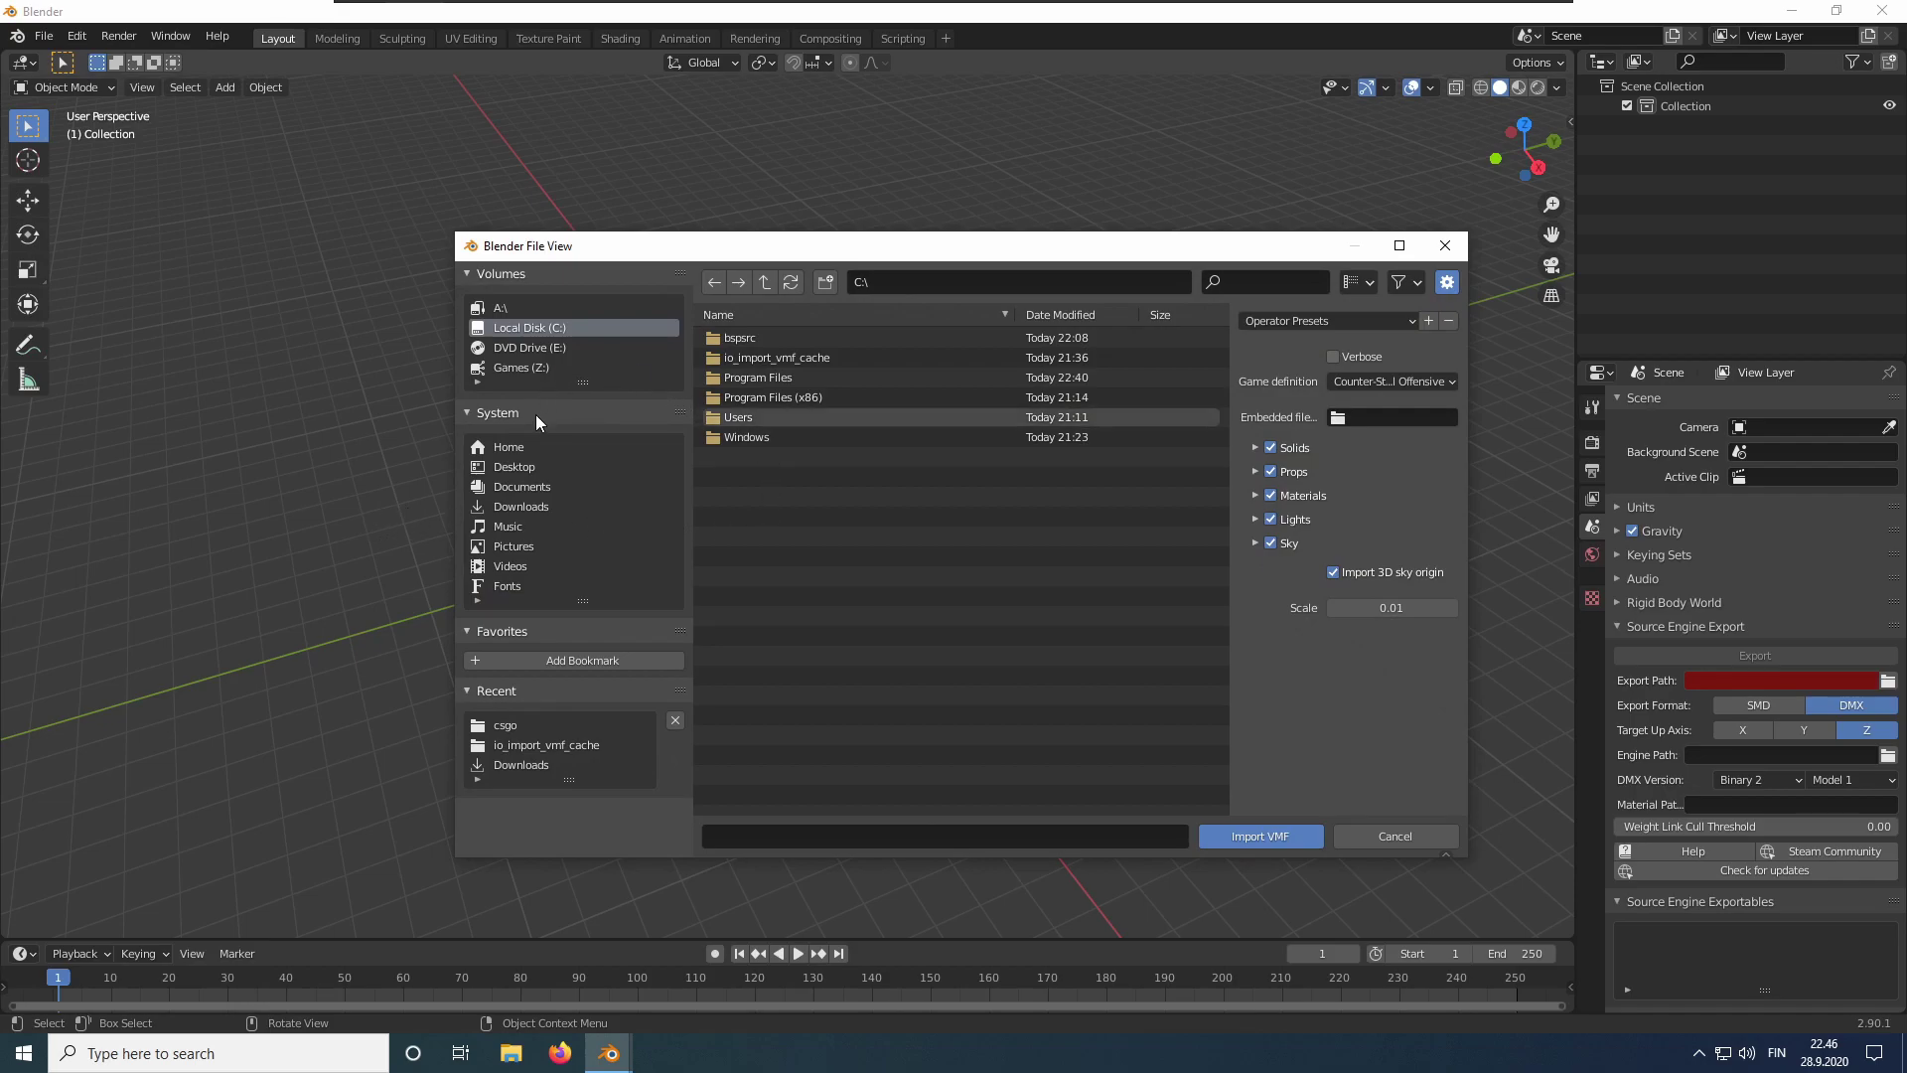
left_click(533, 465)
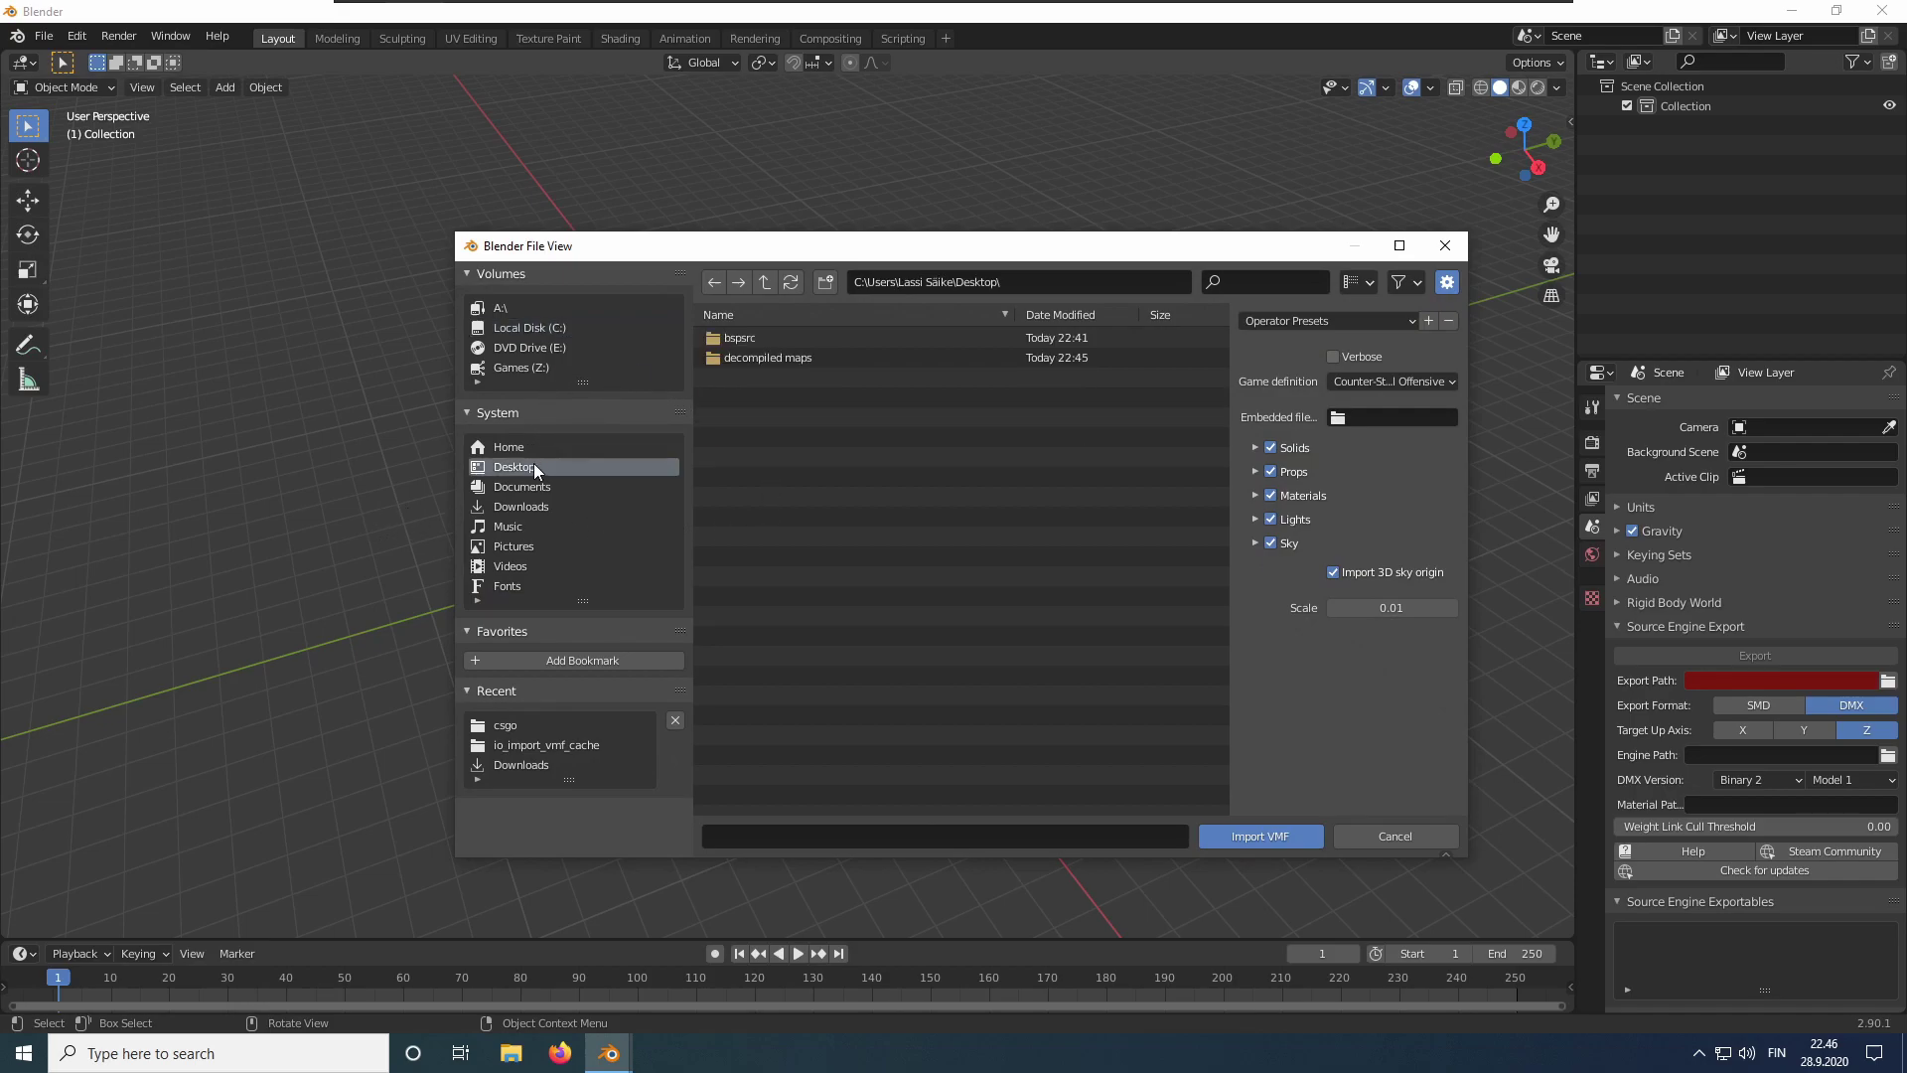
double_click(769, 360)
left_click(795, 356)
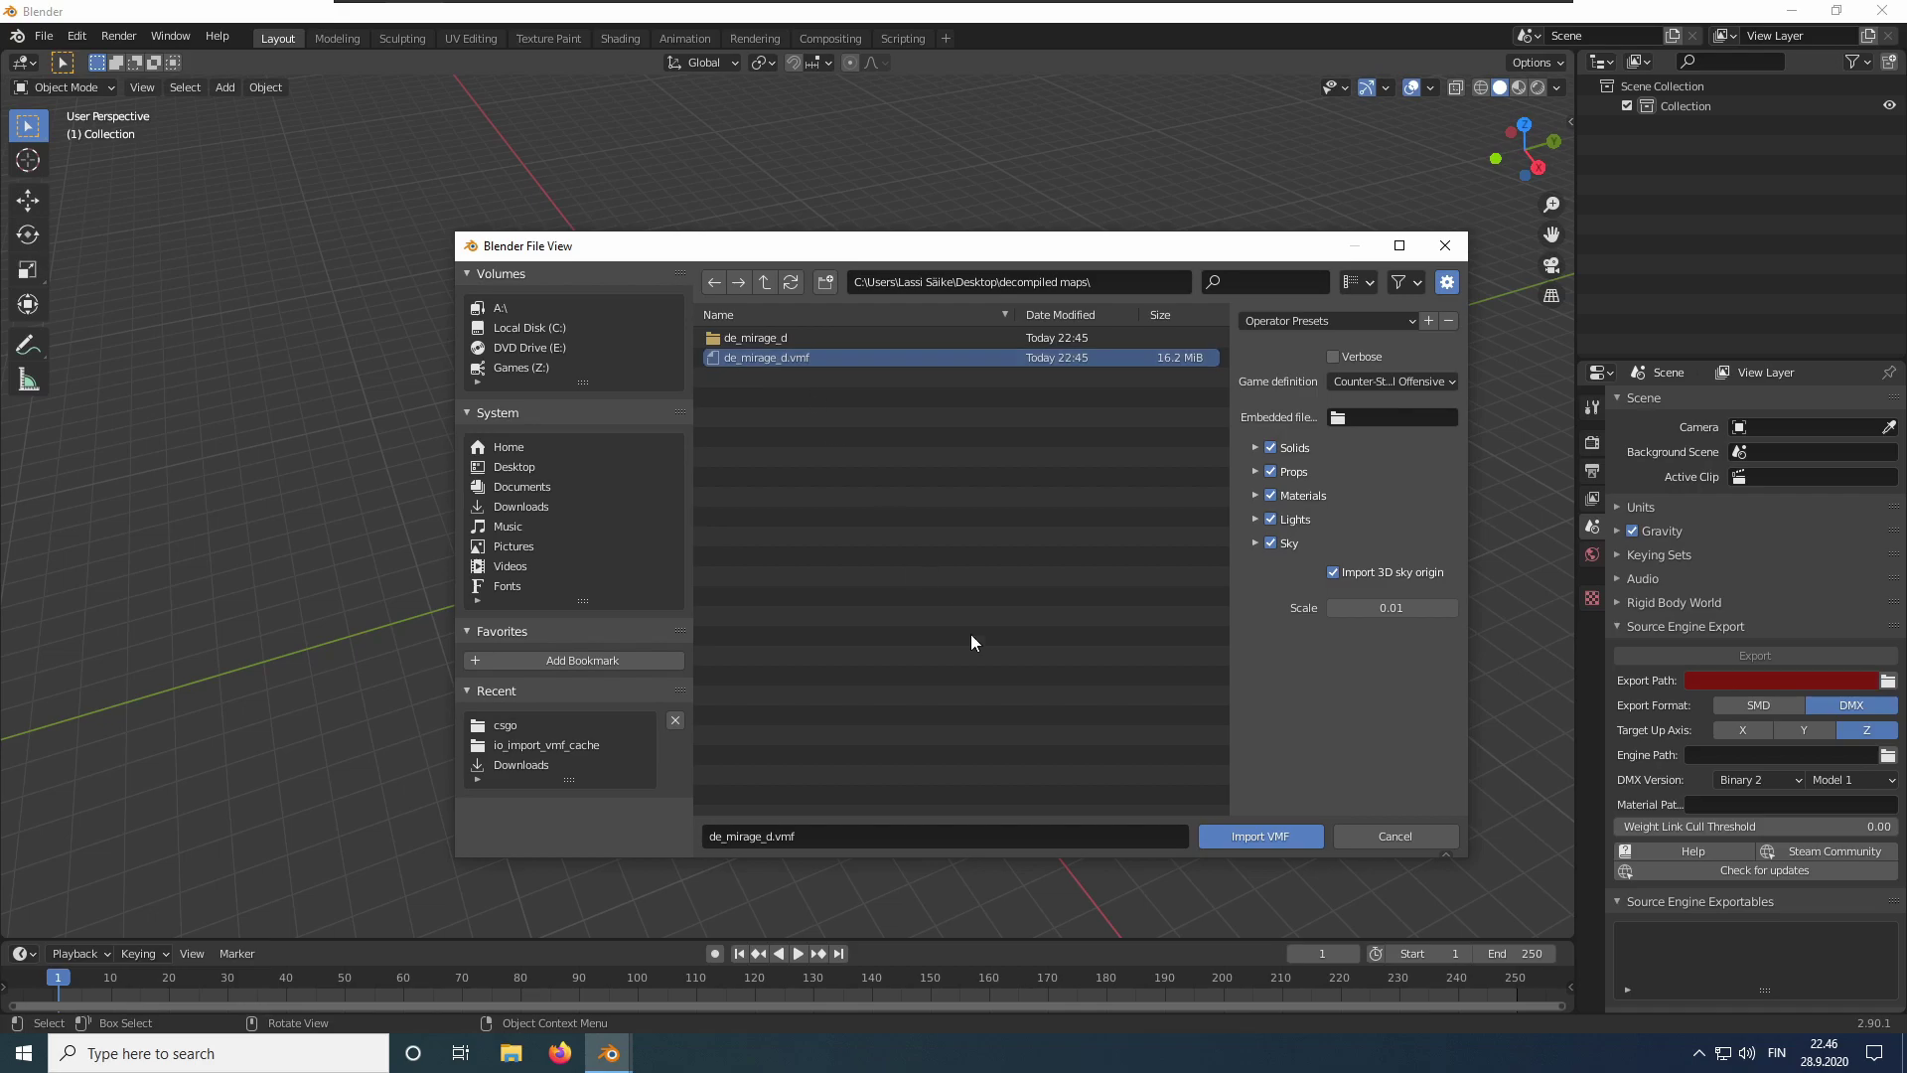
left_click_drag(872, 249, 757, 162)
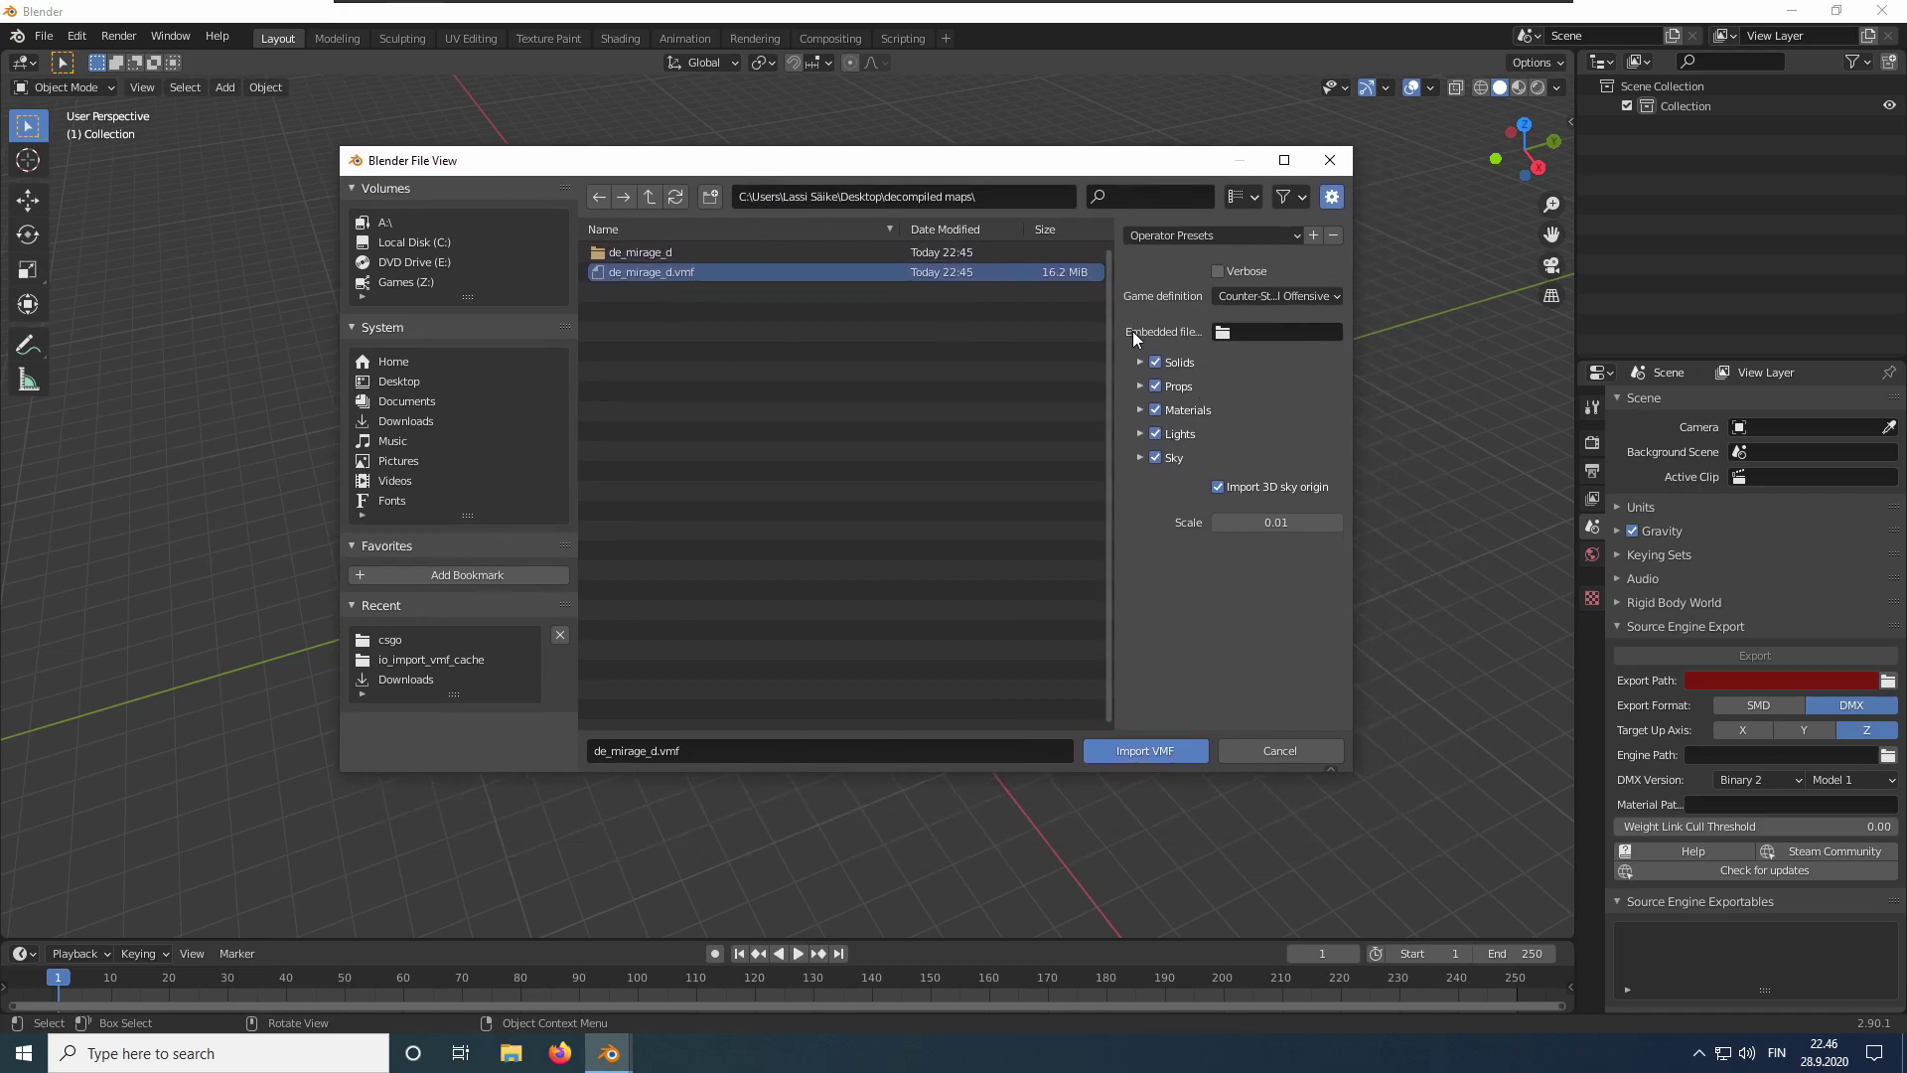
left_click_drag(1105, 295, 1015, 298)
Expand the Solids, Props, Materials, Lights and Sky import option sections to review them.
left_click(1044, 362)
left_click(1045, 471)
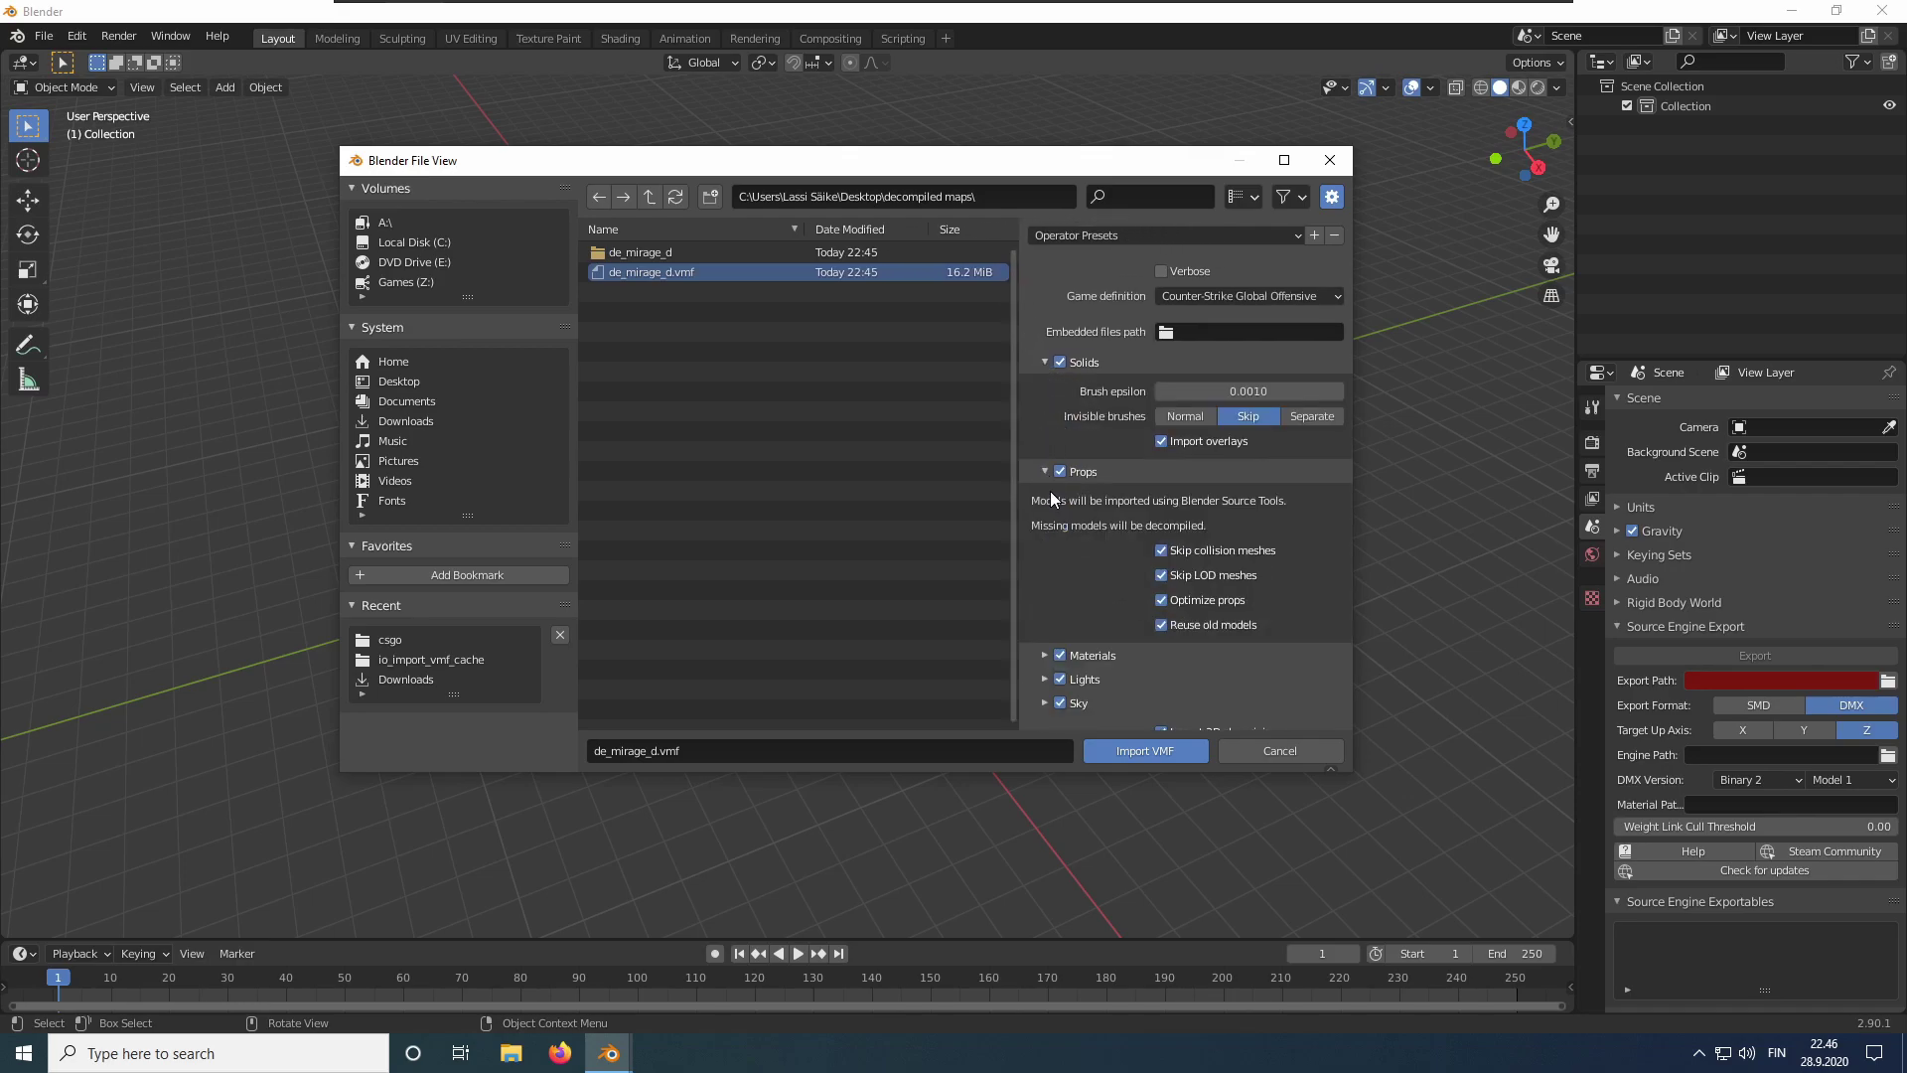
scroll(1061, 545, "down", 1)
left_click(1044, 598)
scroll(1058, 556, "down", 2)
left_click(1043, 623)
scroll(1058, 586, "down", 2)
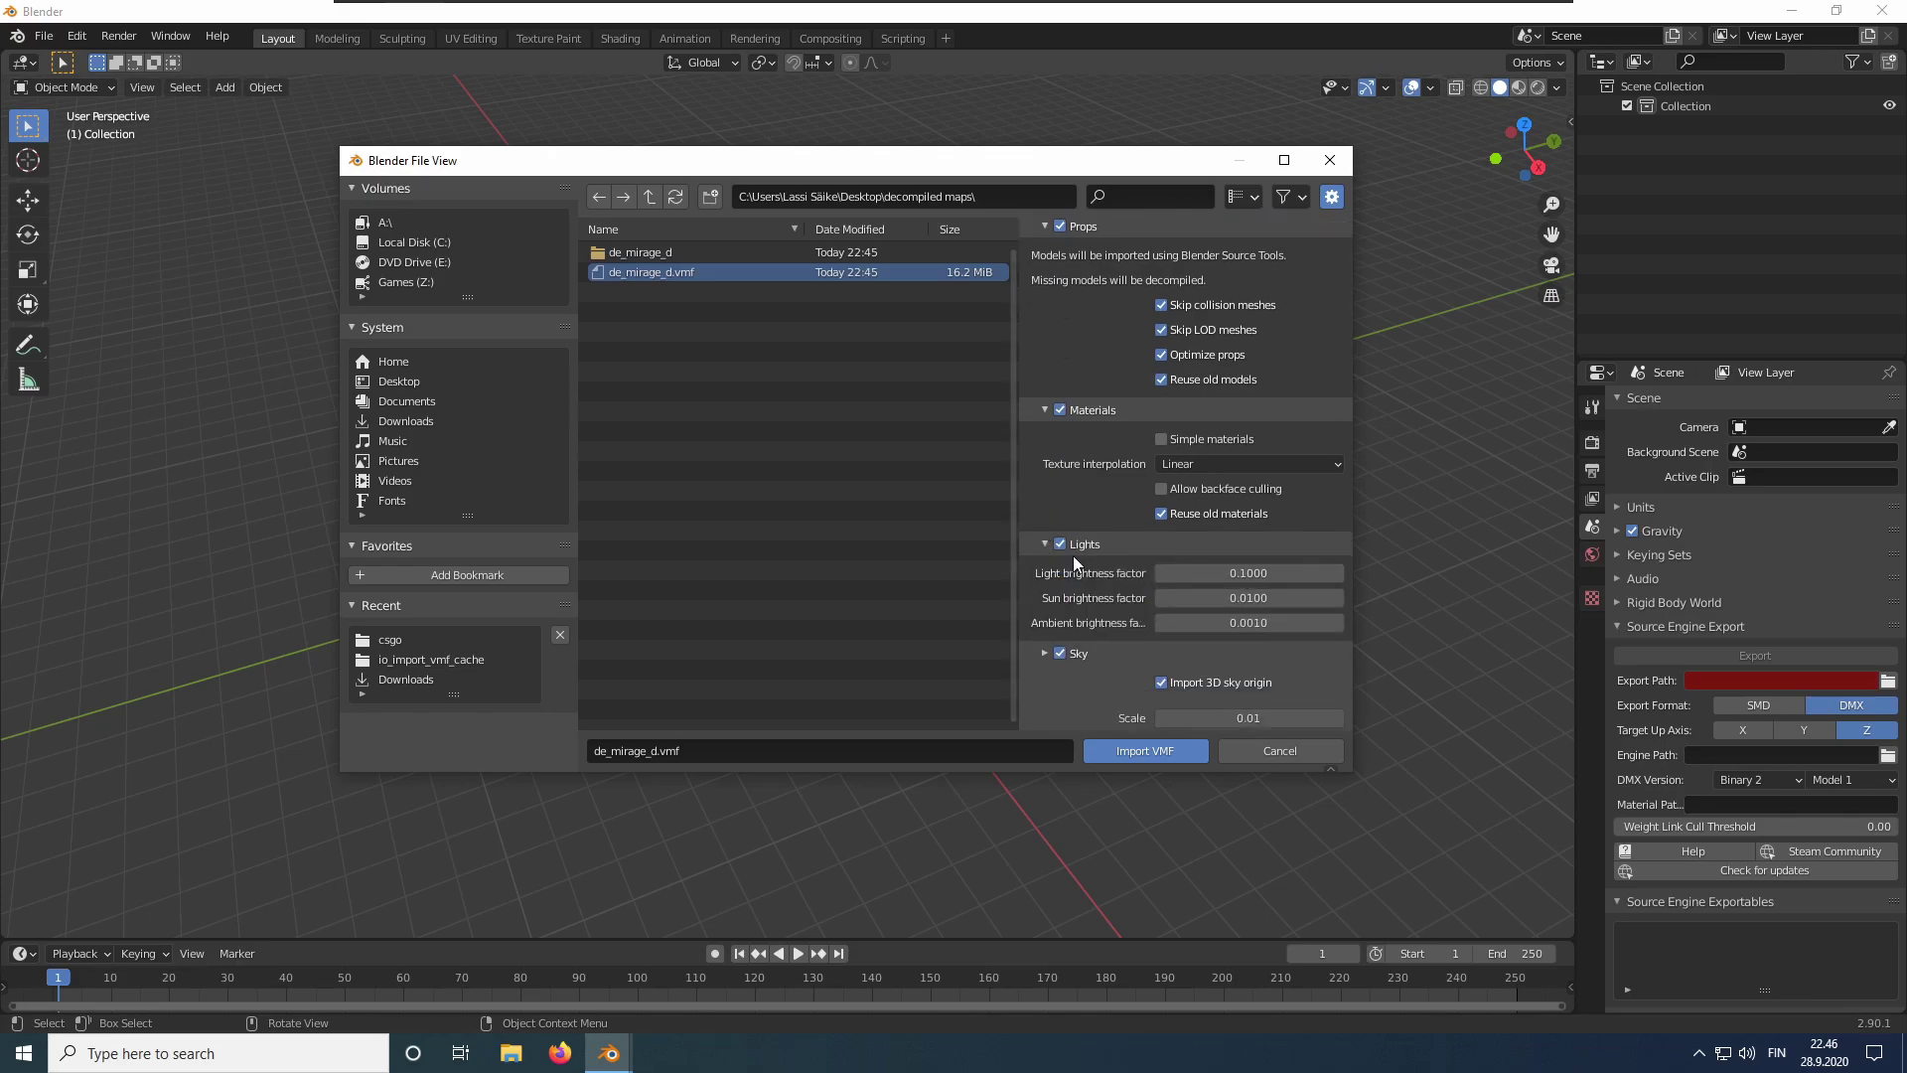
left_click(1045, 647)
scroll(1088, 581, "down", 1)
scroll(1122, 596, "up", 4)
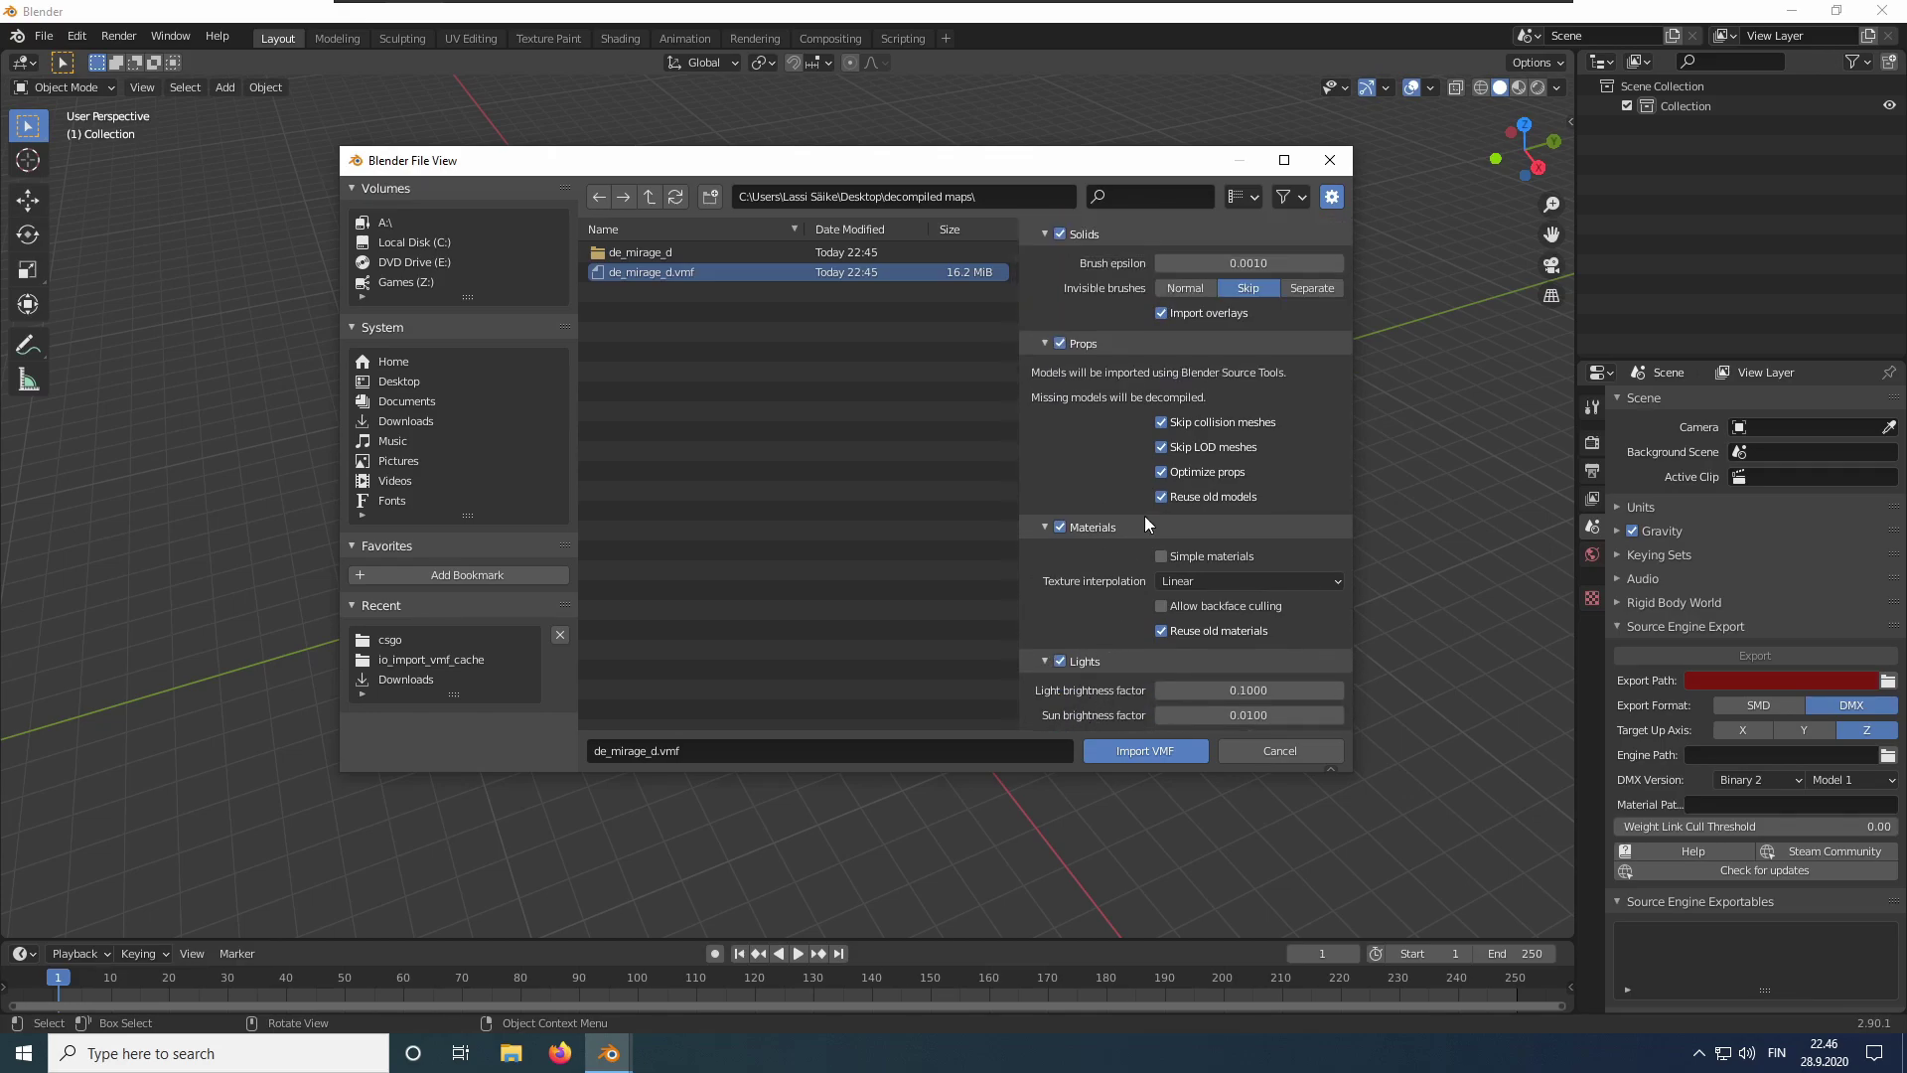
scroll(1158, 310, "up", 3)
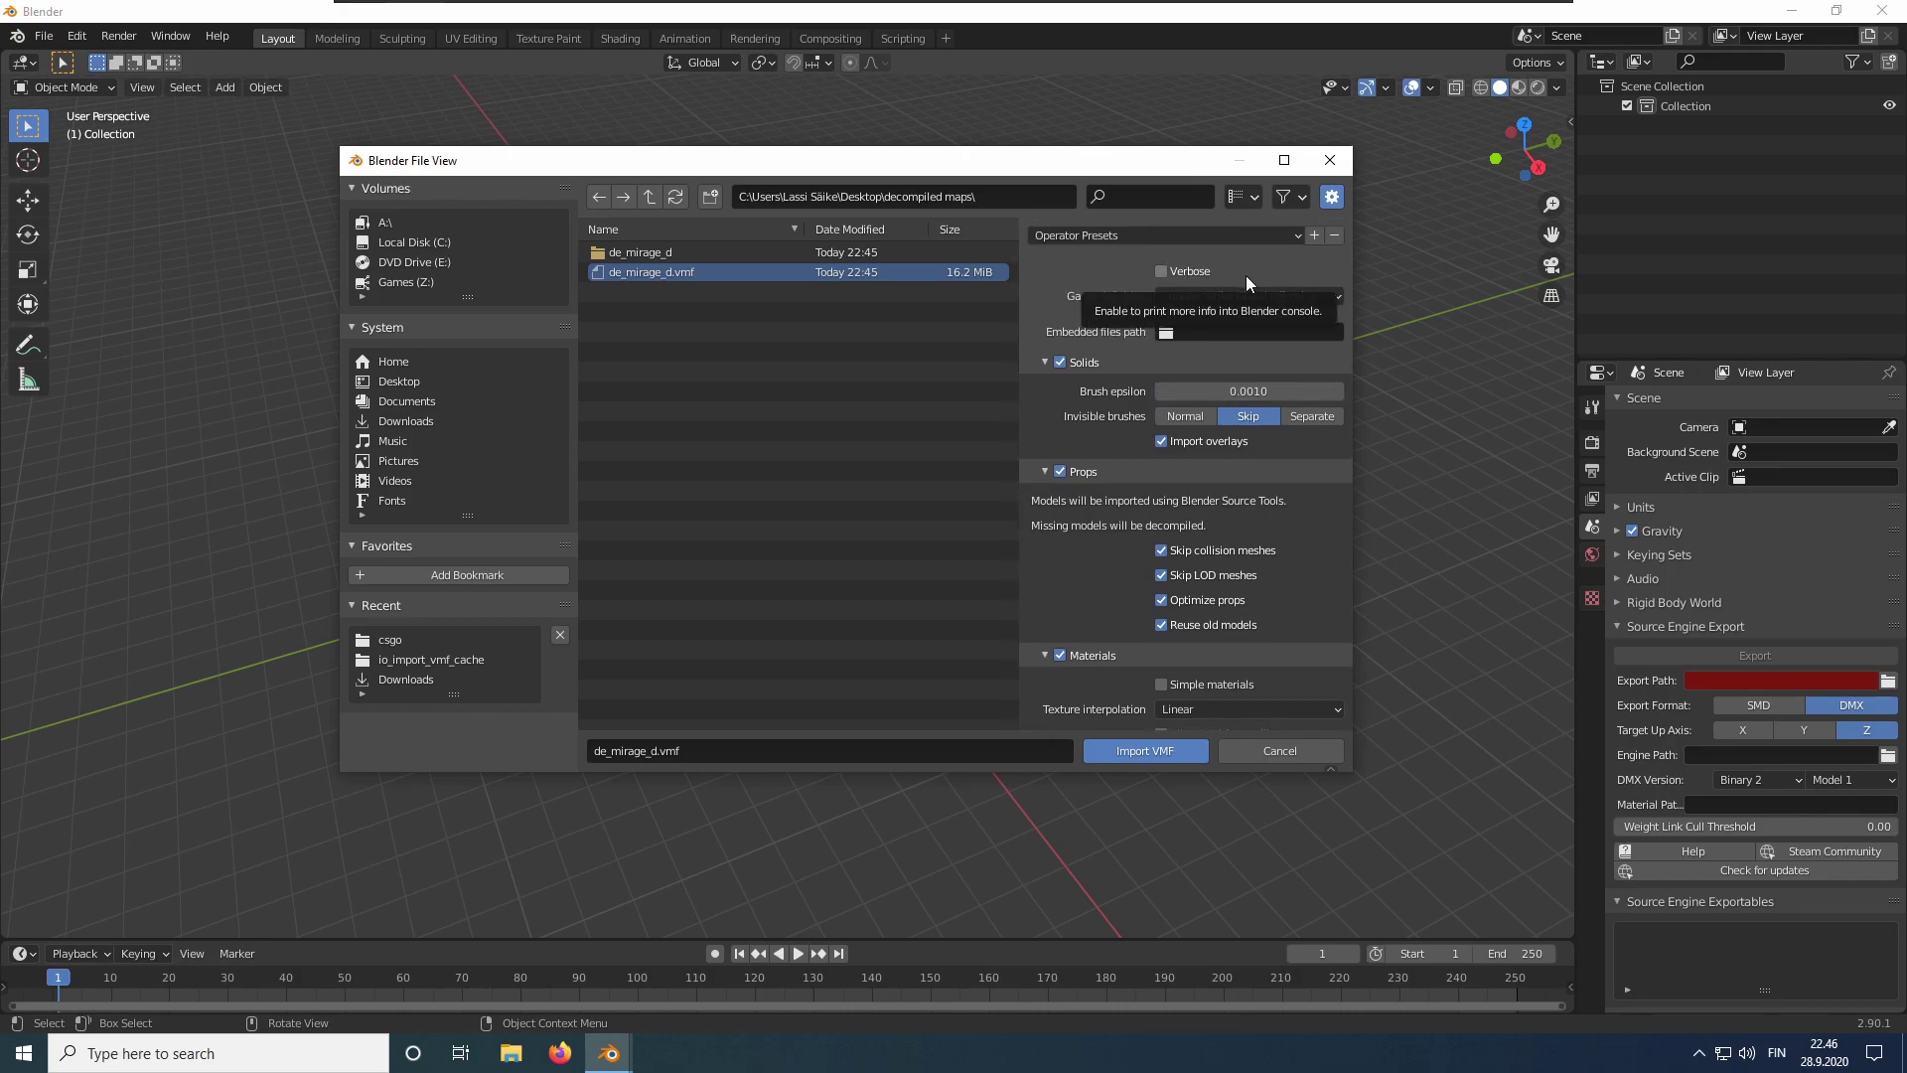
Keep Counter-Strike Global Offensive as the import's game definition.
left_click(1230, 296)
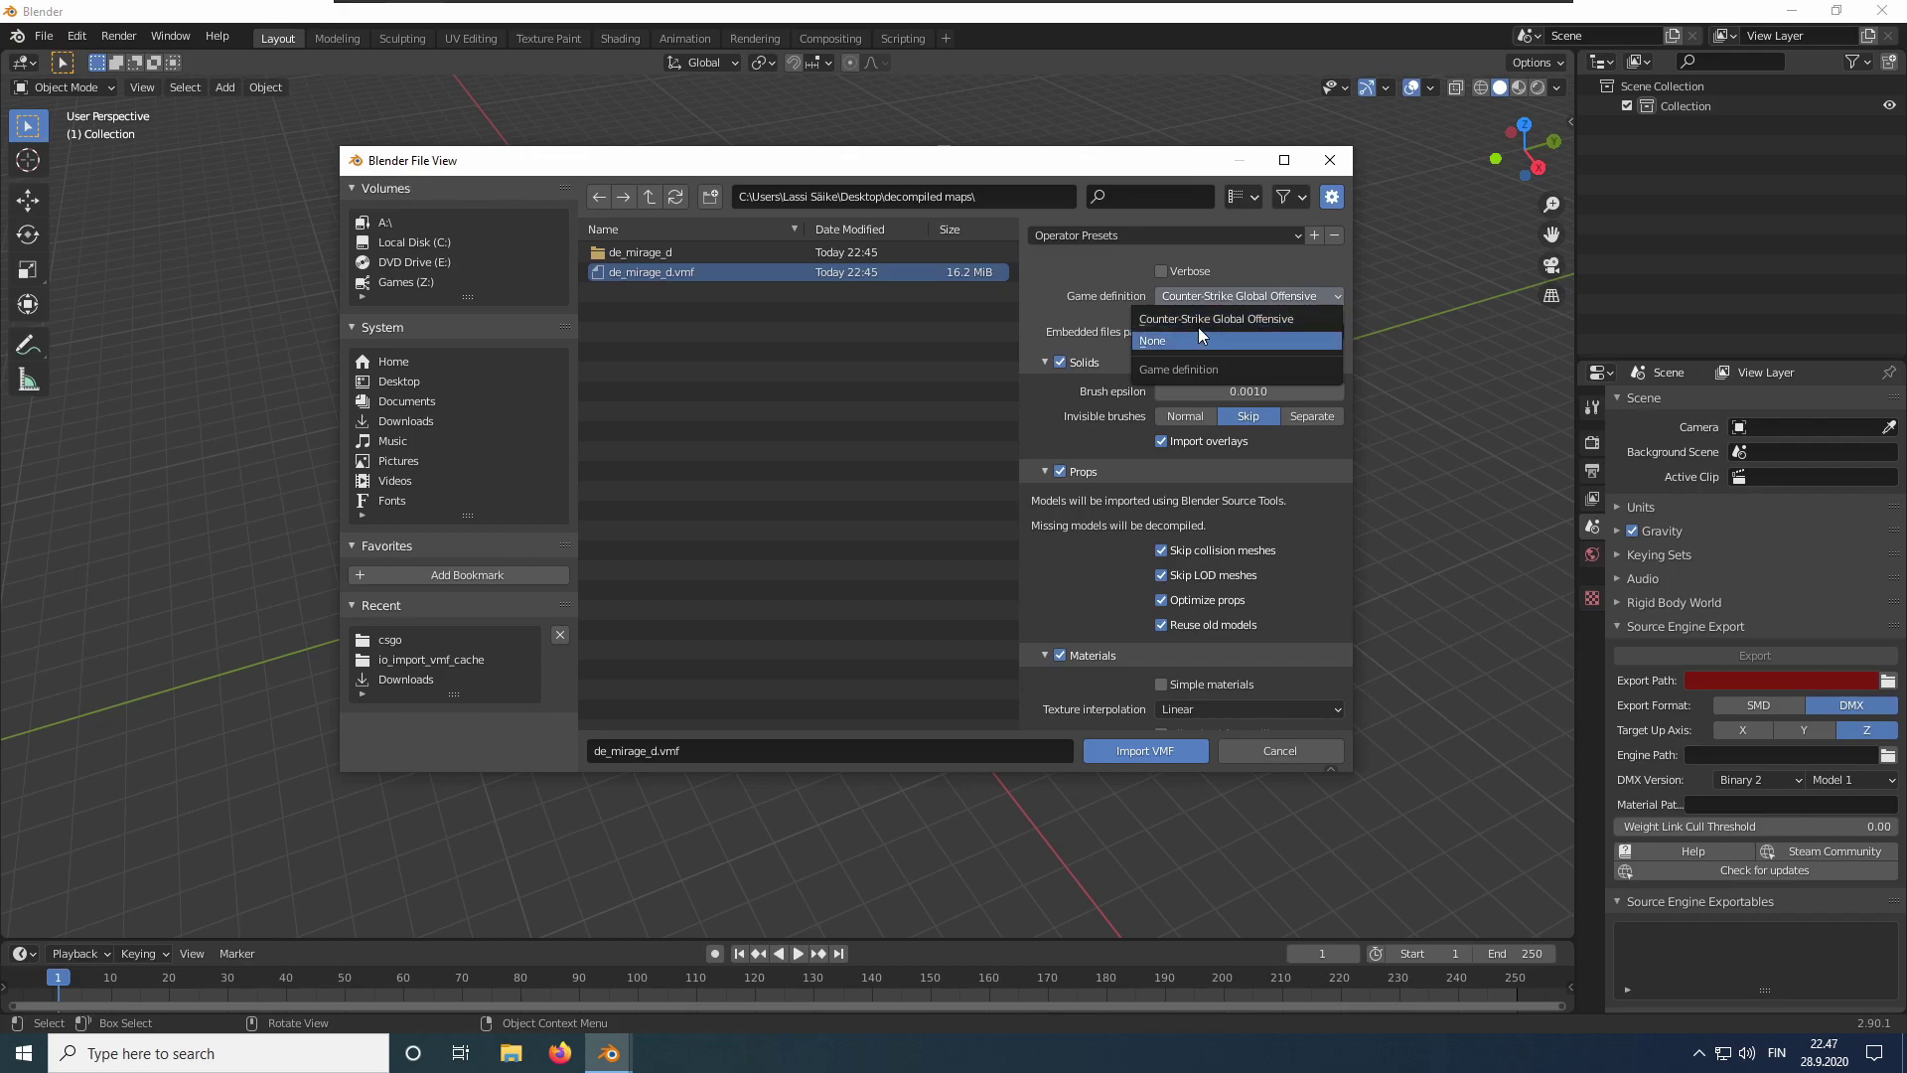
left_click(1198, 322)
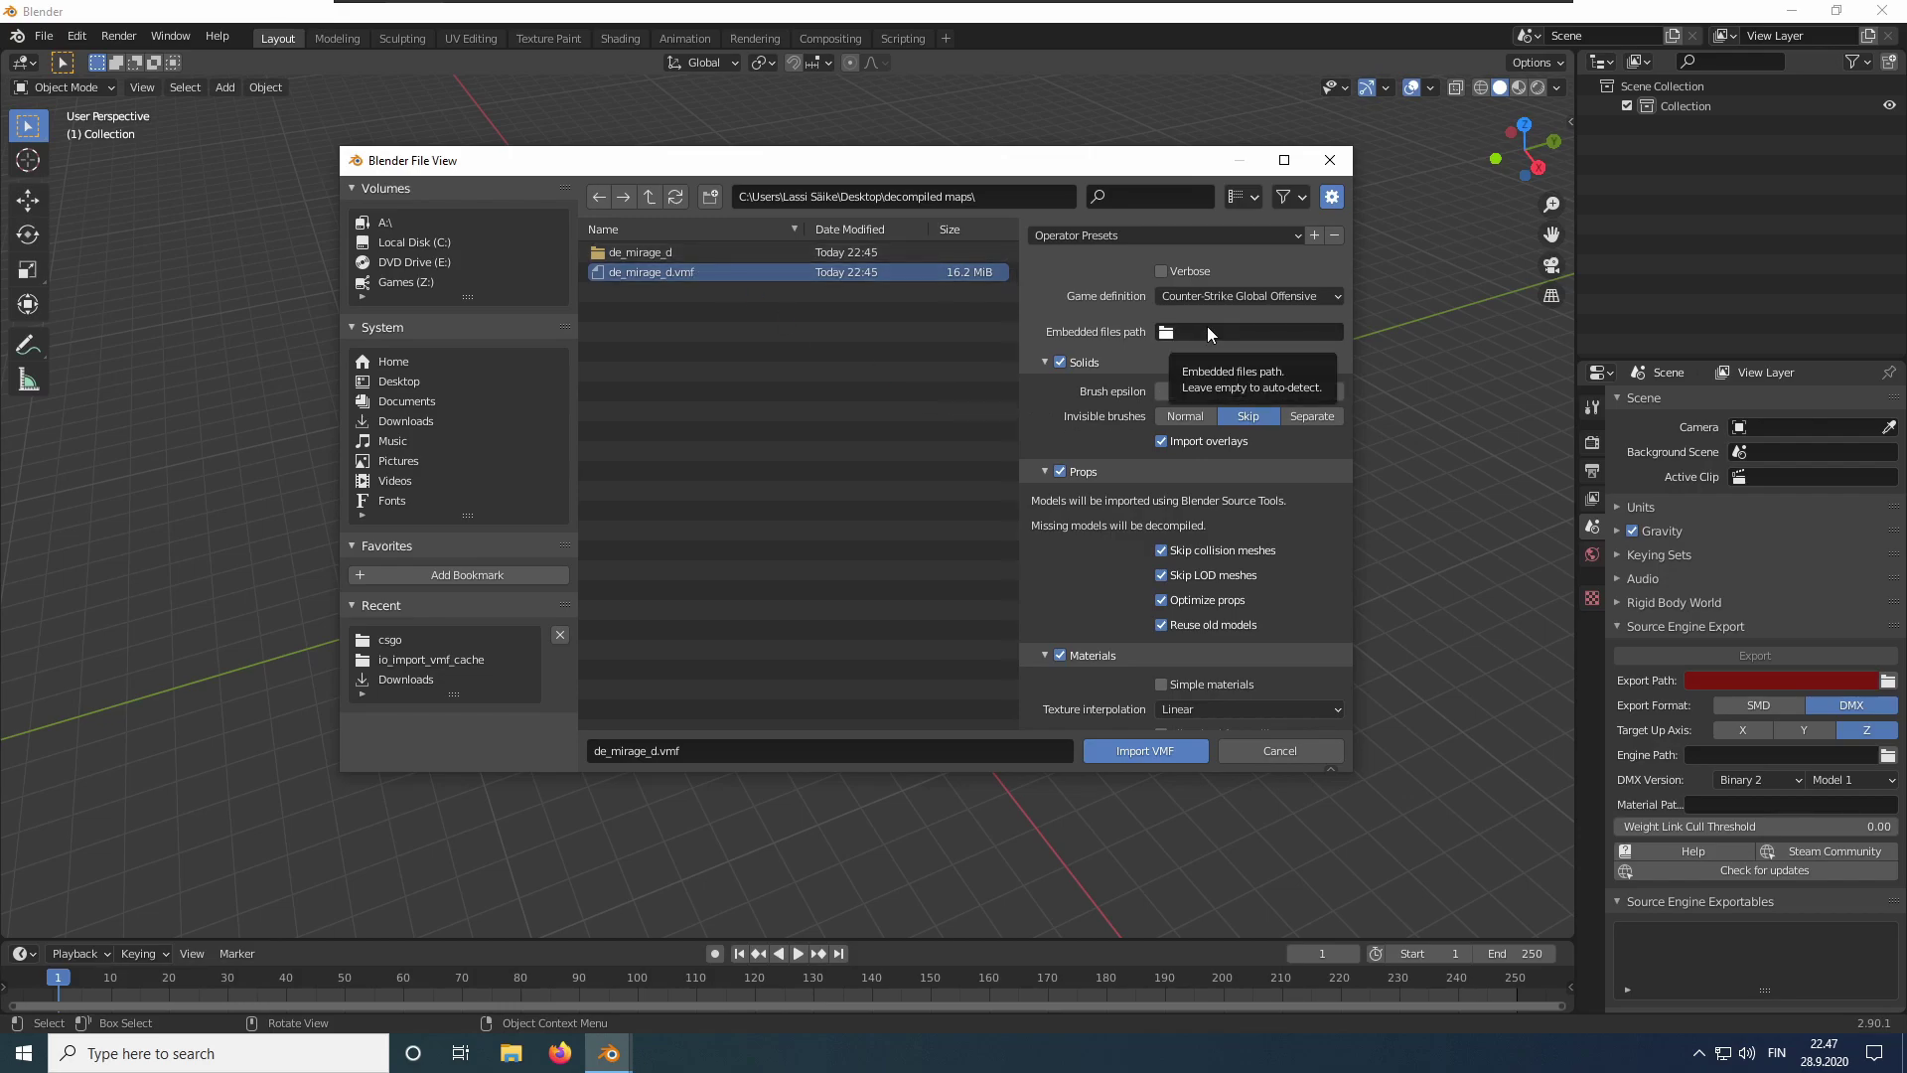
scroll(1207, 326, "down", 2)
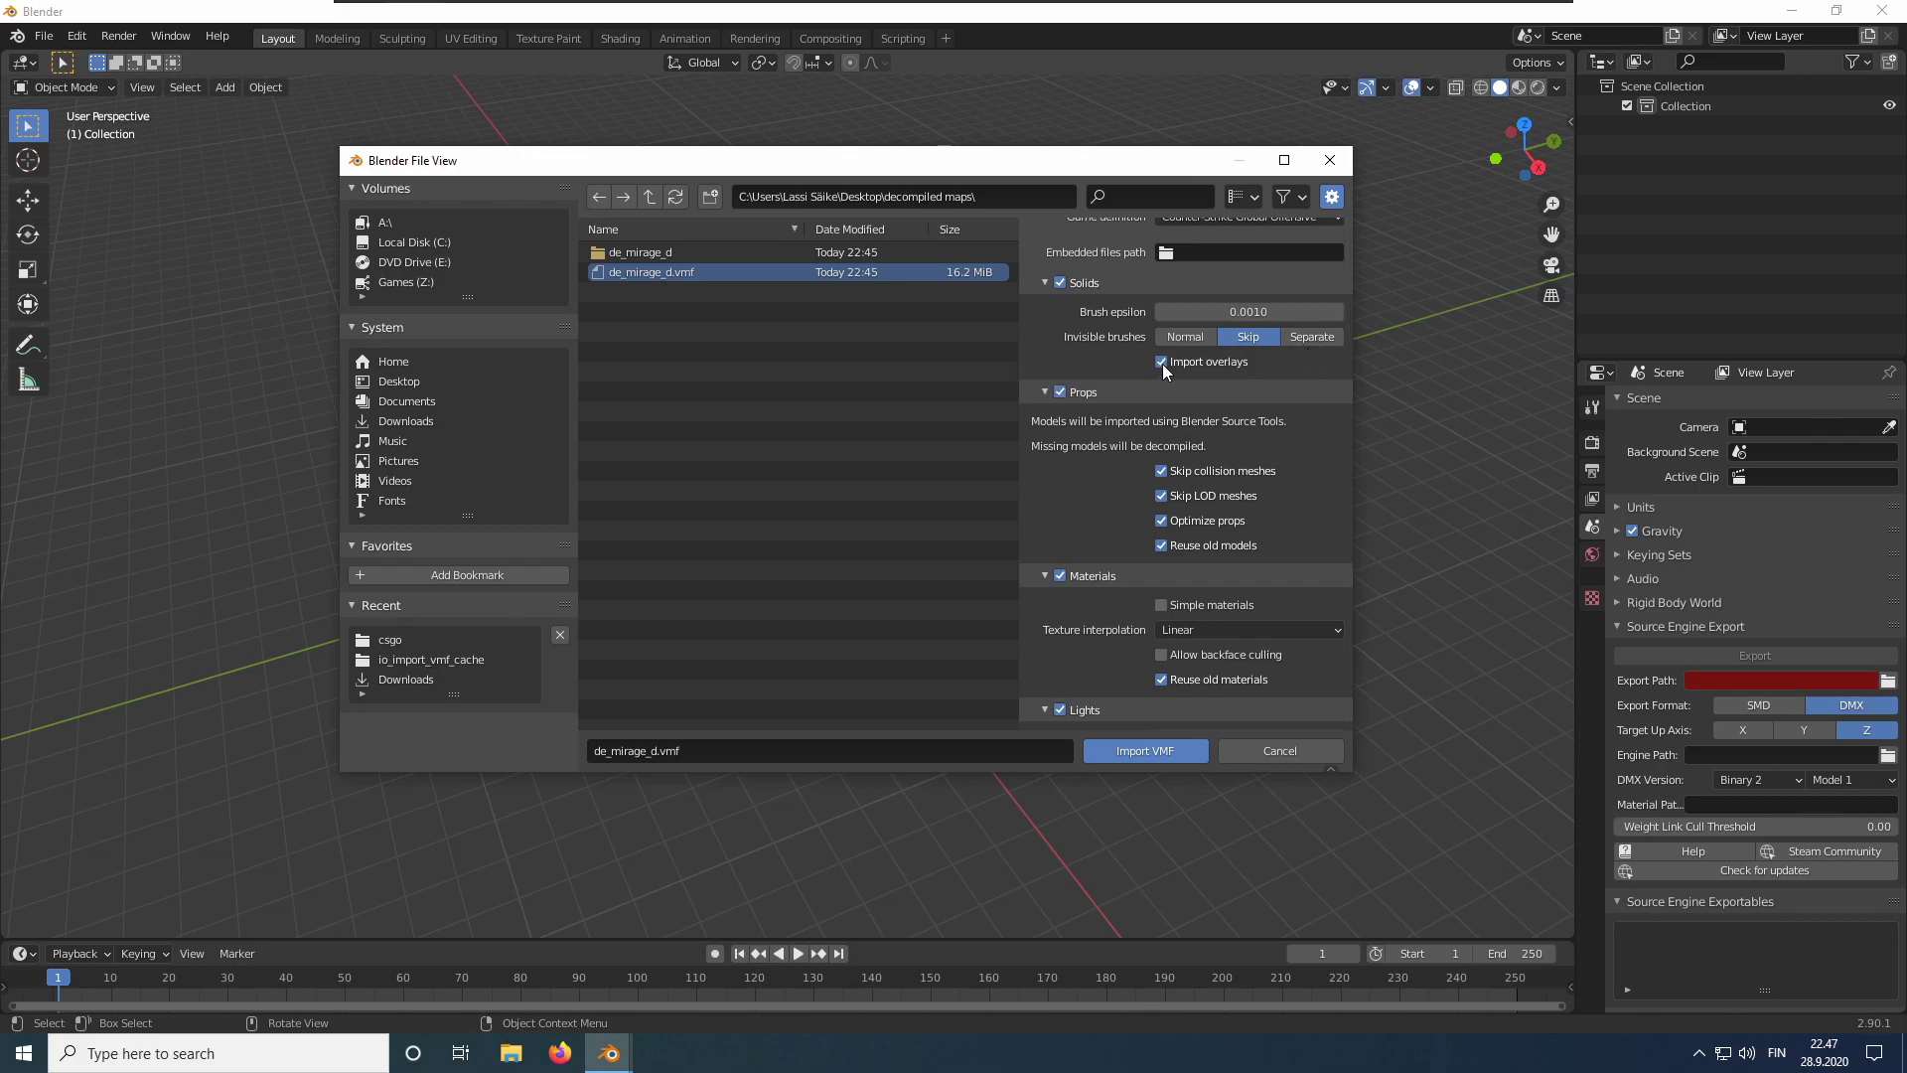
scroll(1137, 414, "down", 2)
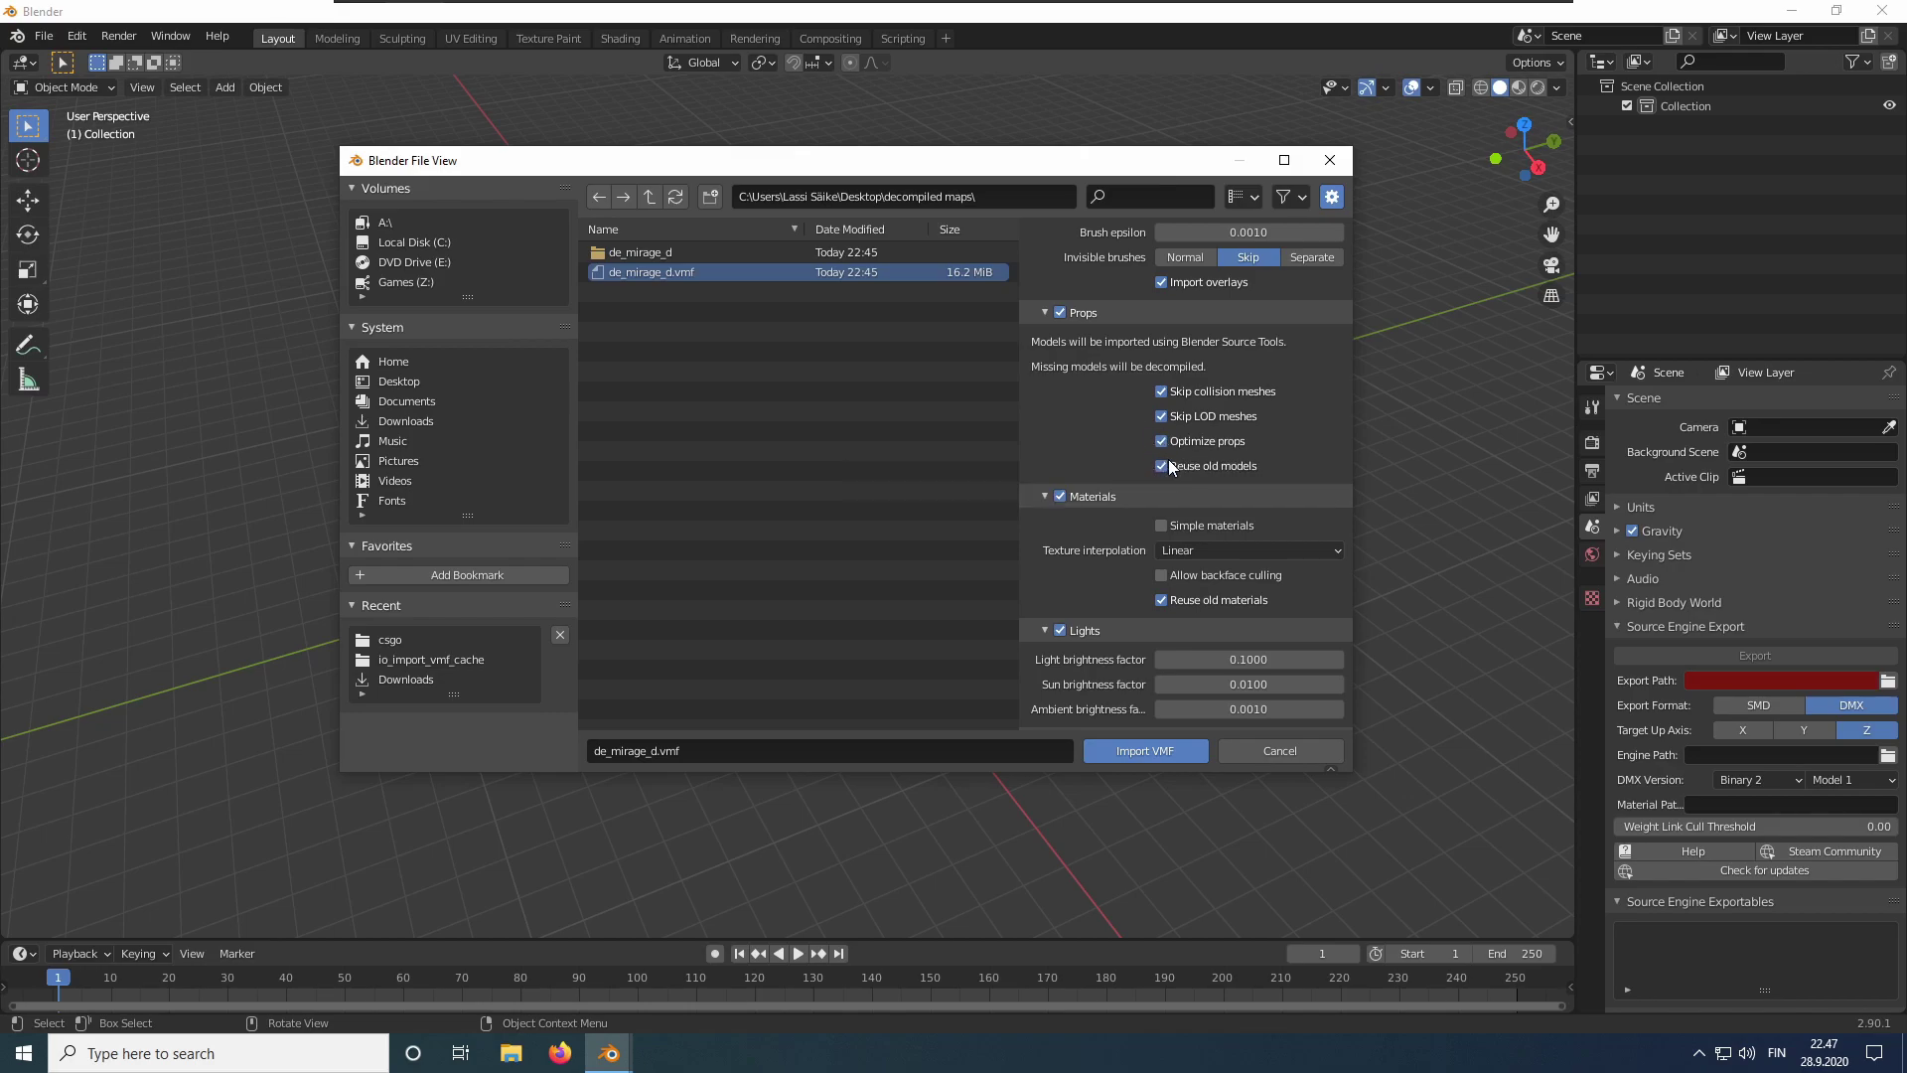
scroll(1112, 464, "down", 1)
scroll(1160, 426, "down", 1)
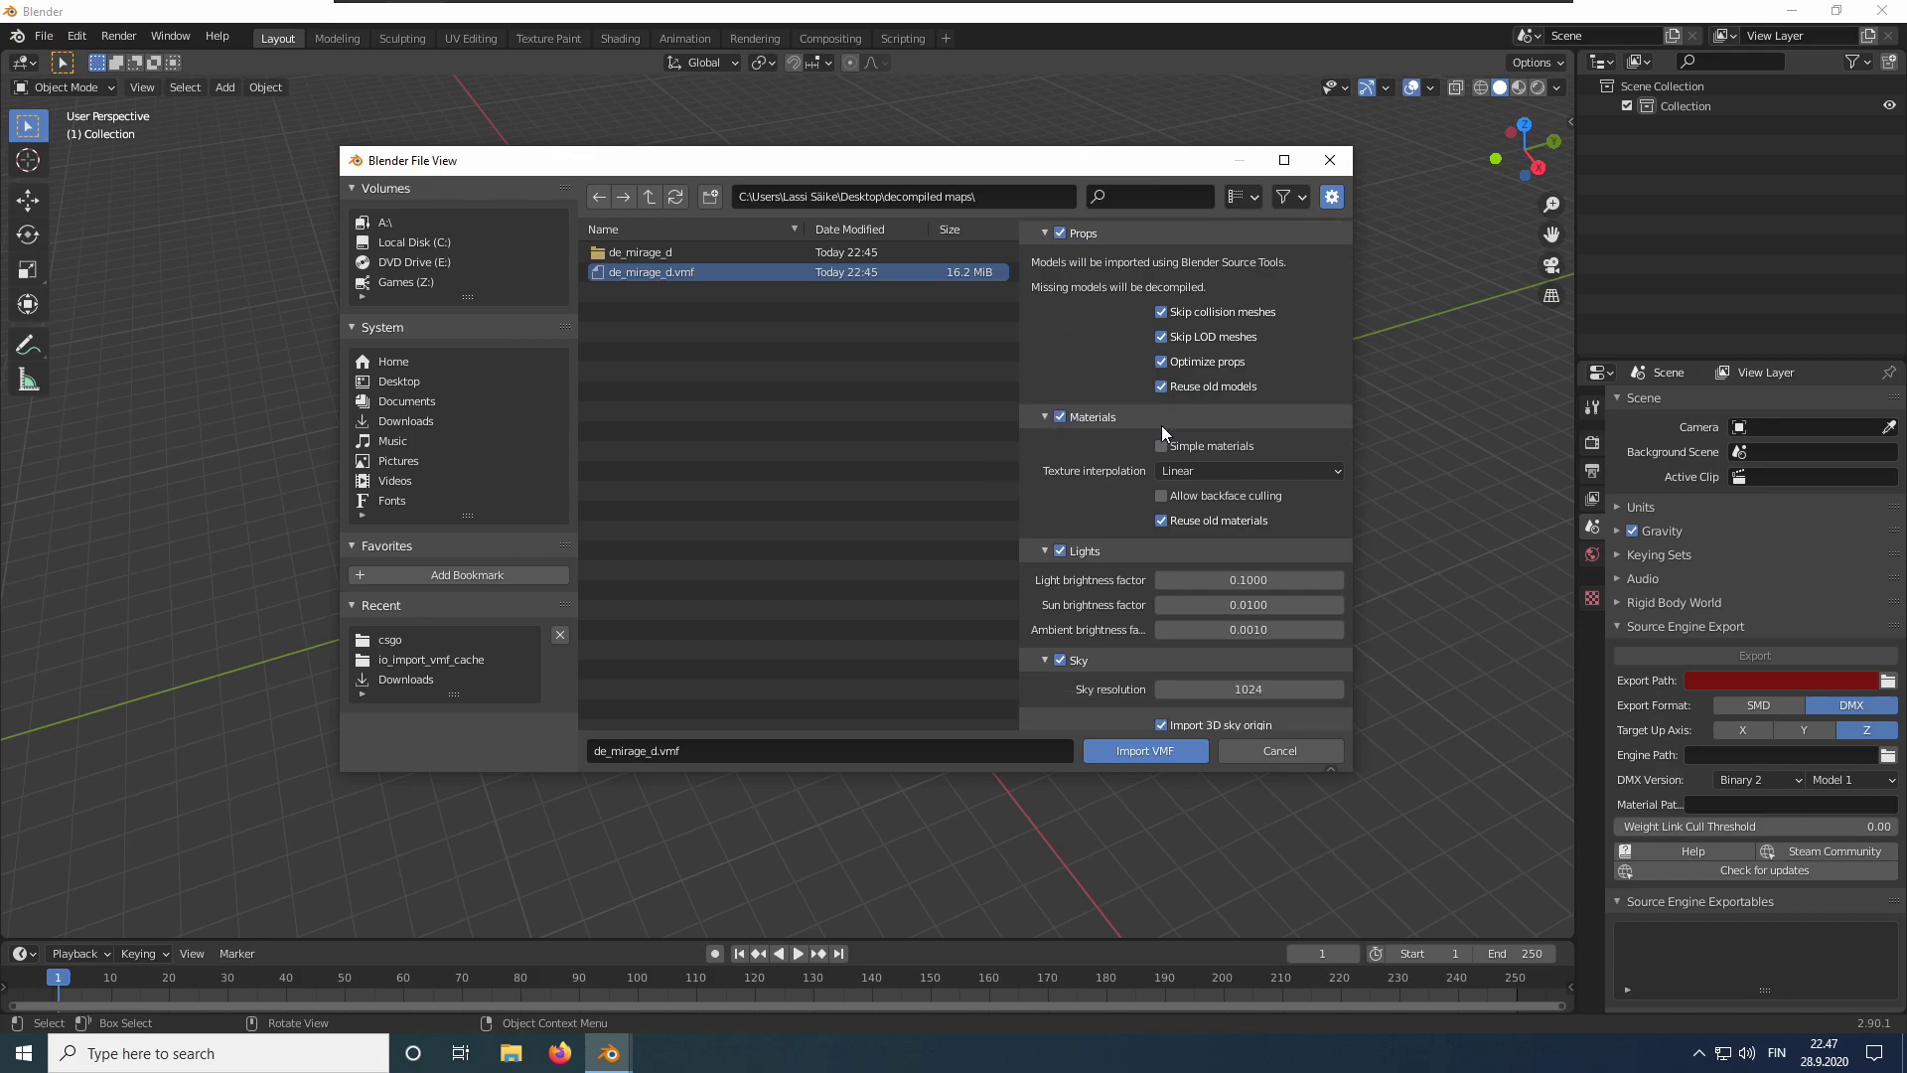
scroll(1083, 433, "down", 1)
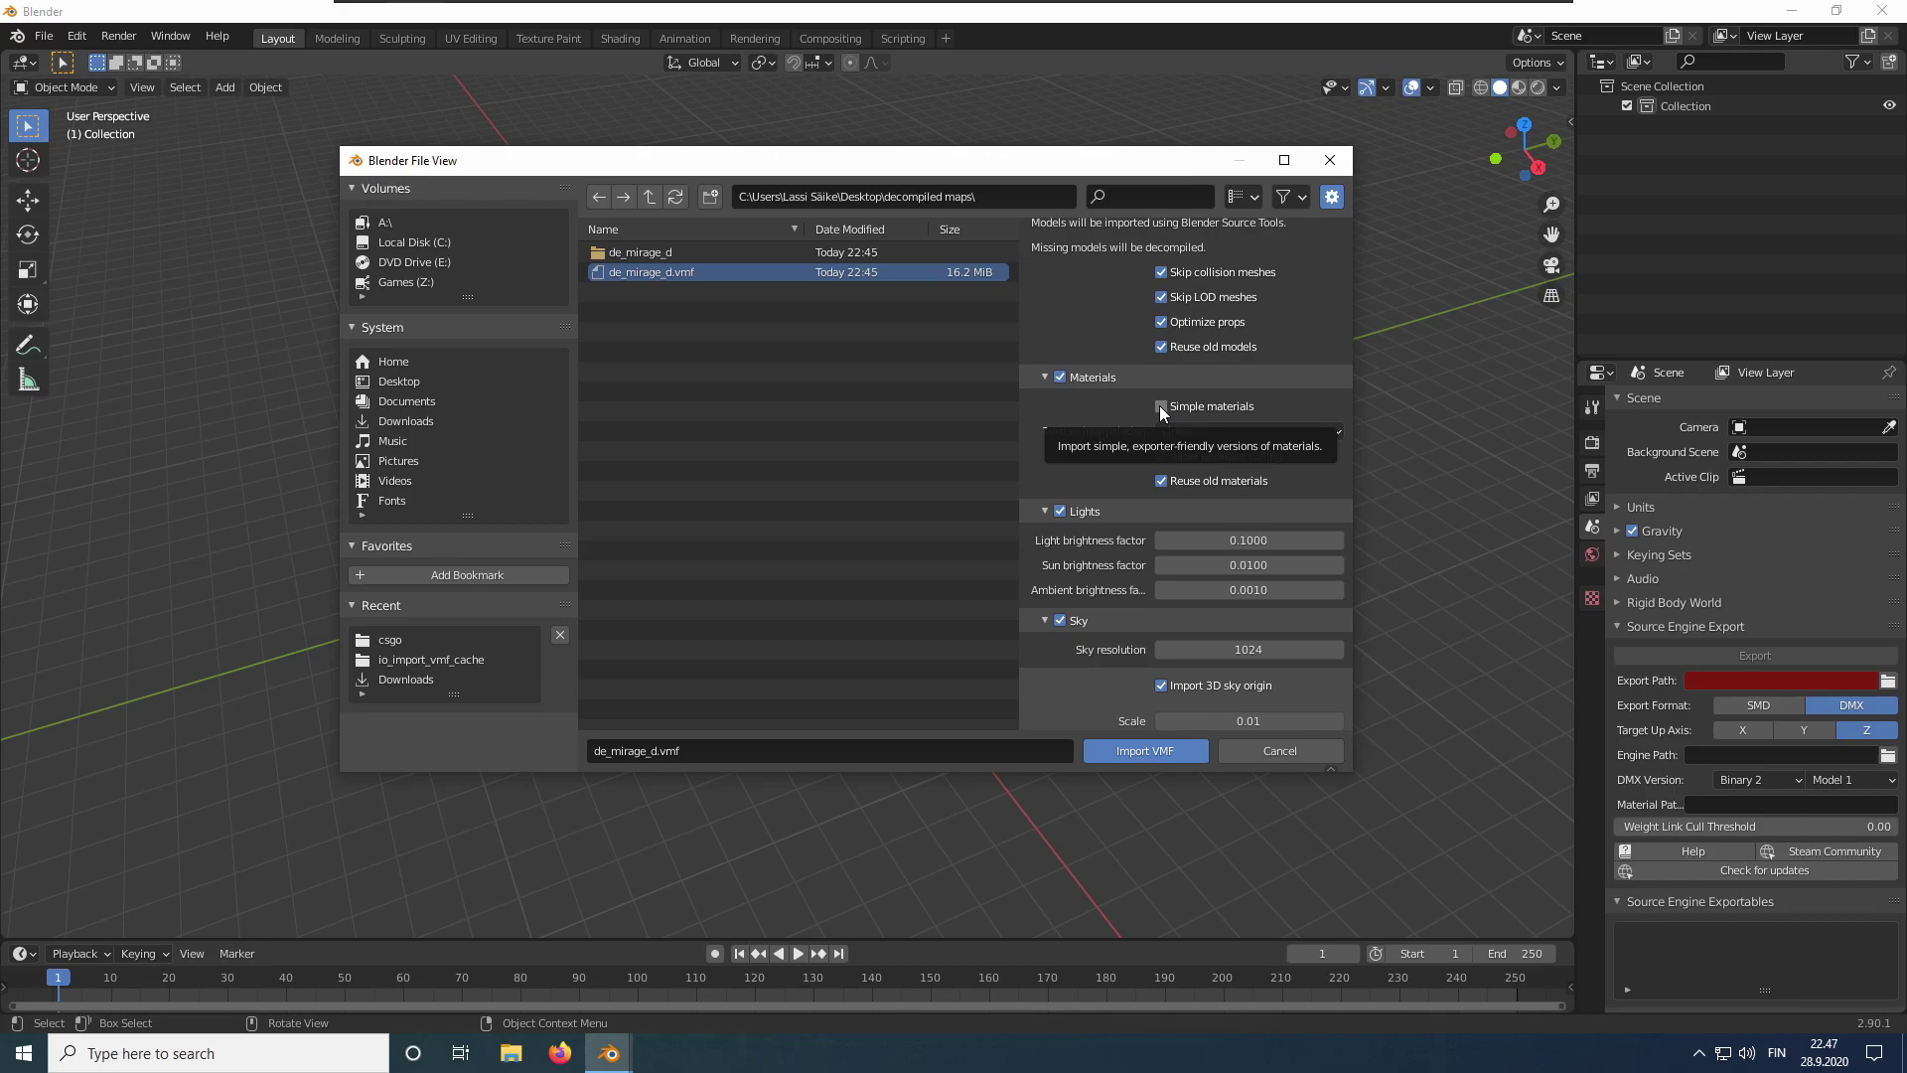
scroll(1182, 459, "down", 1)
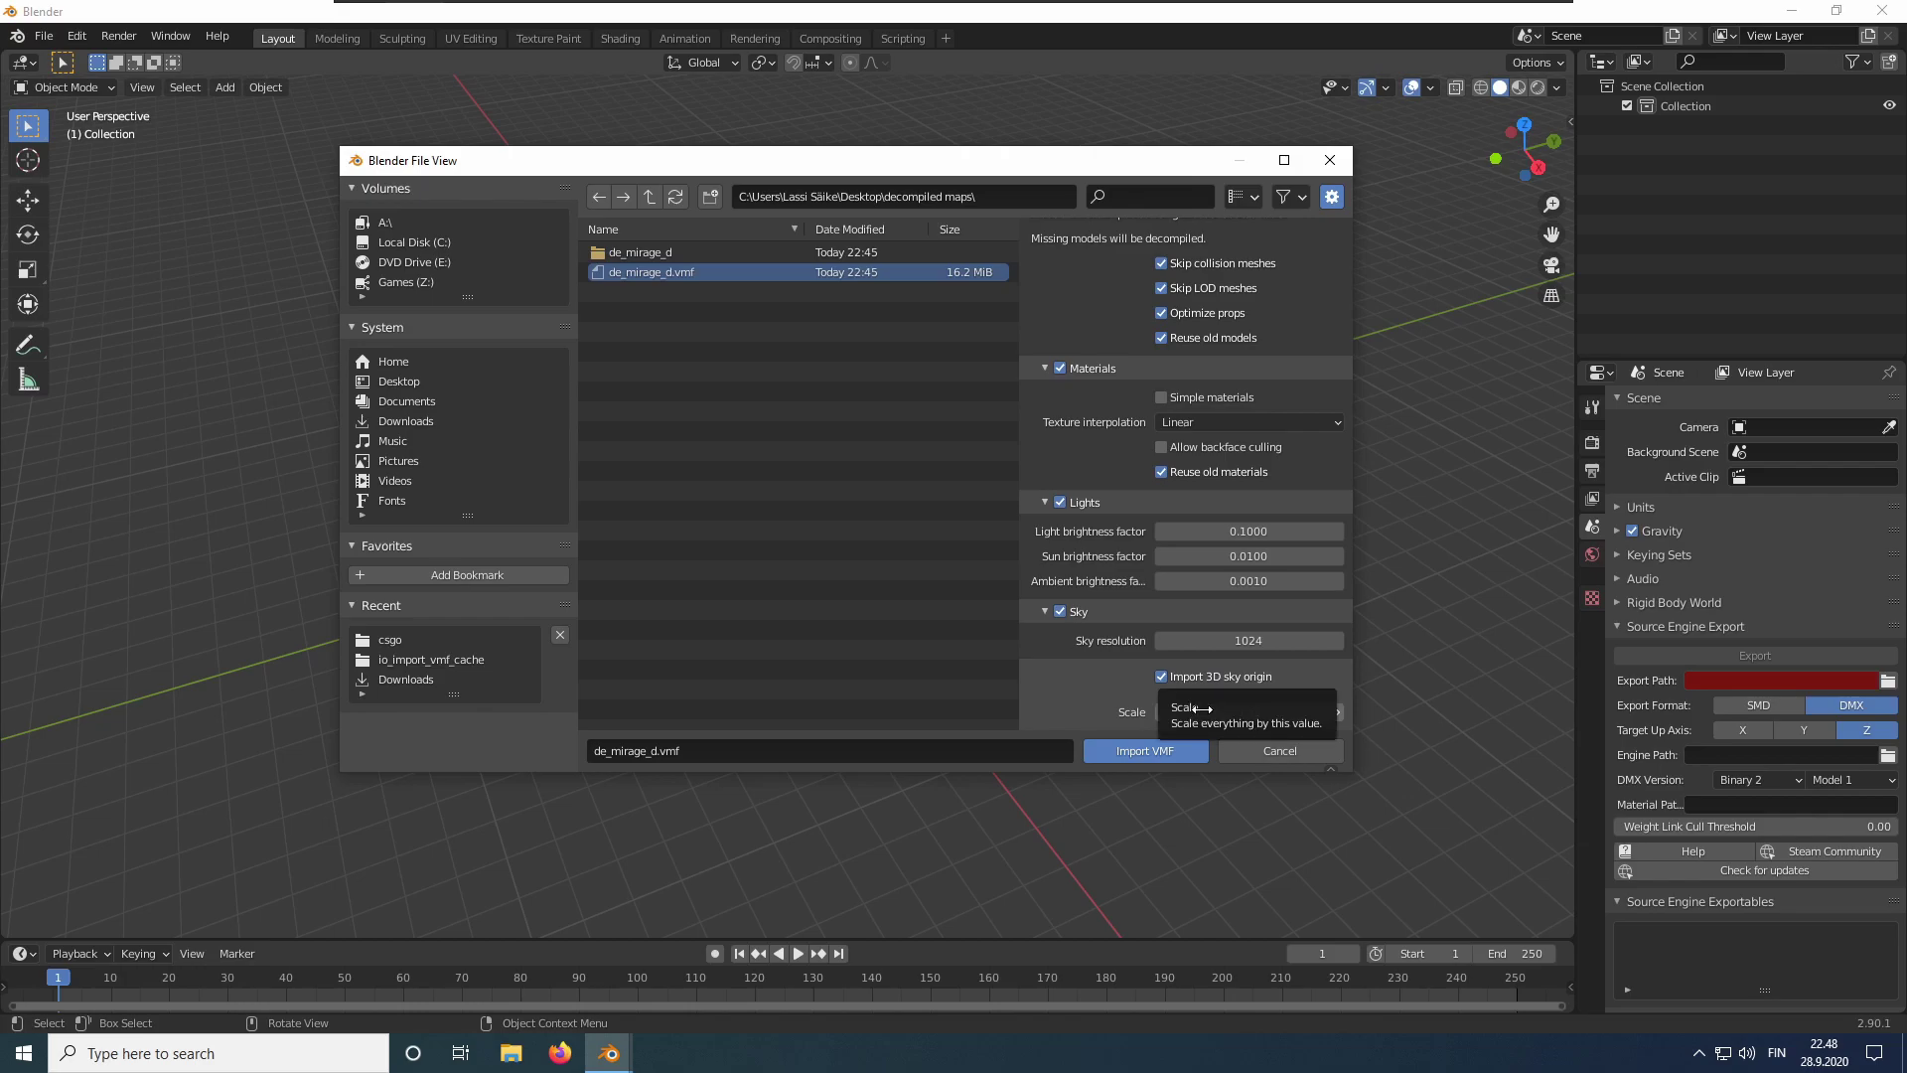
Run the de_mirage_d.vmf import and move the progress console aside while it runs.
left_click(1115, 751)
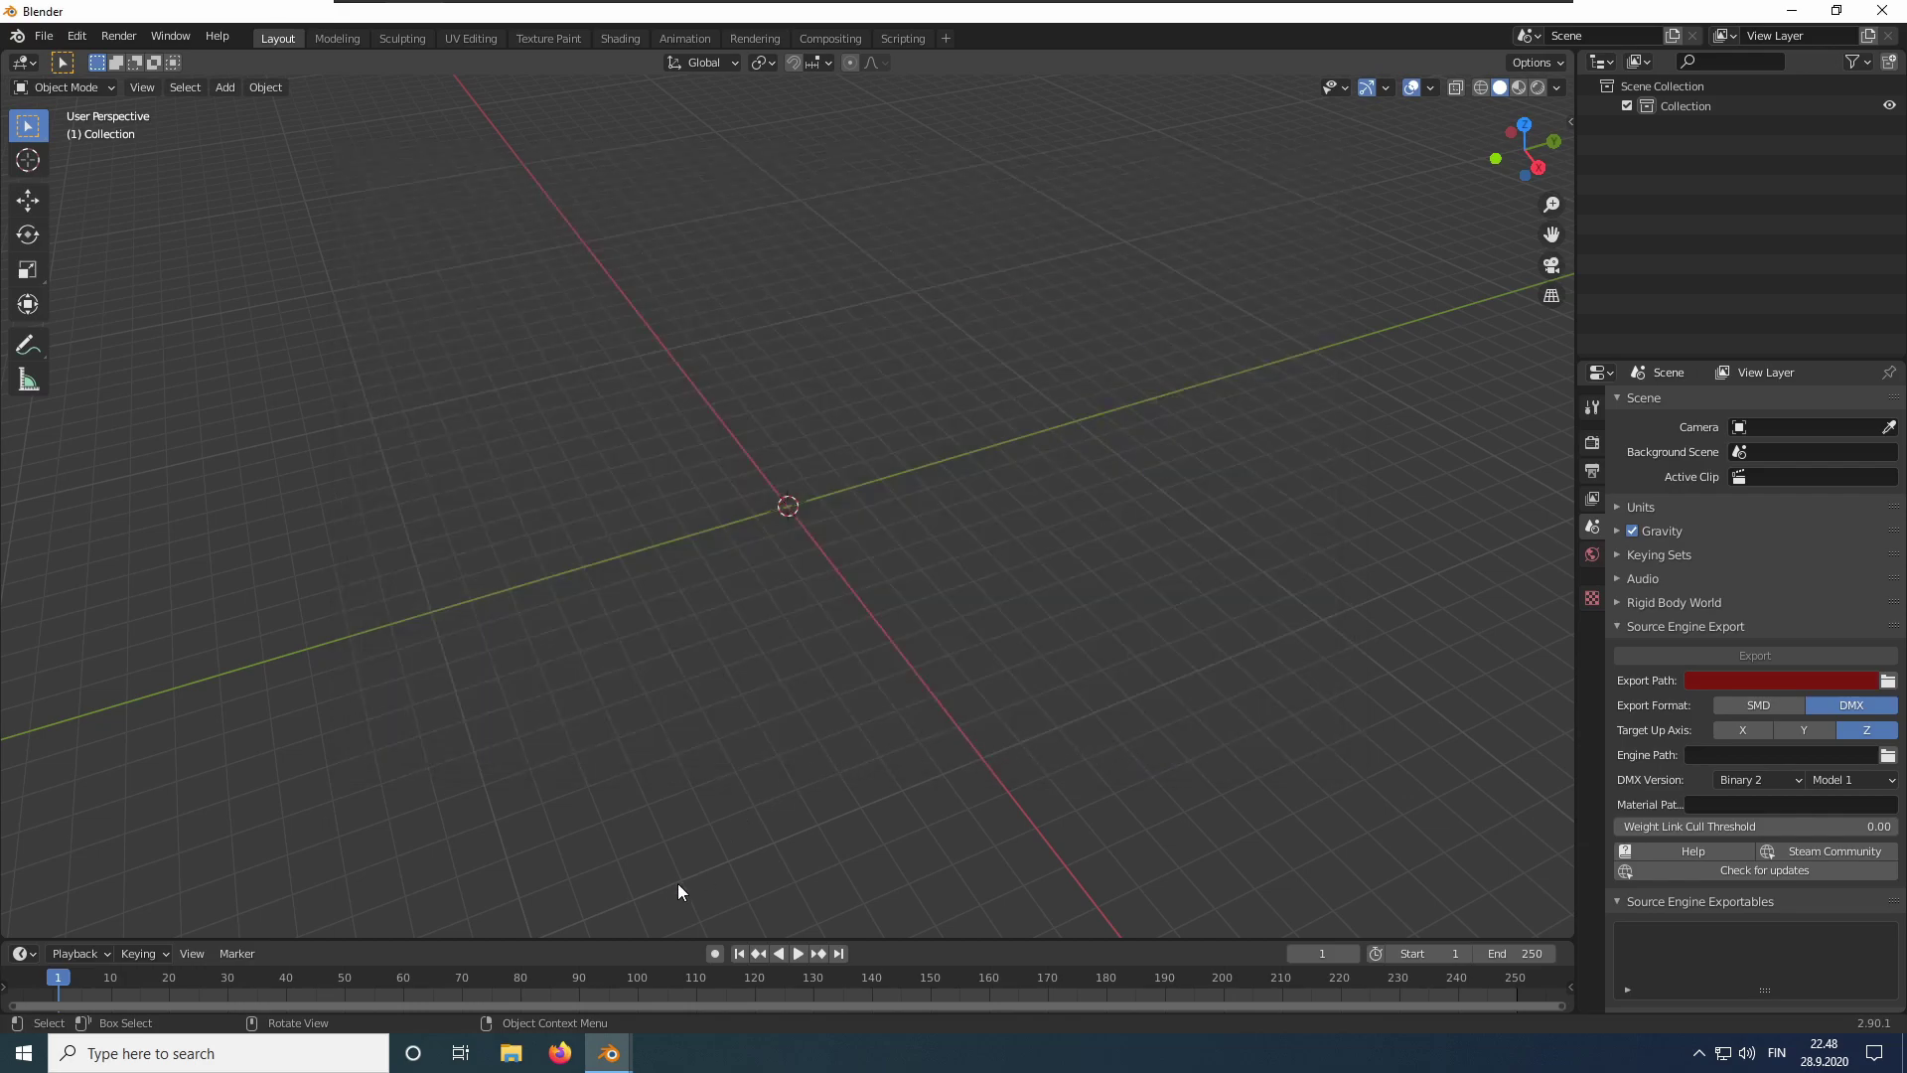
mouse_move(609, 1053)
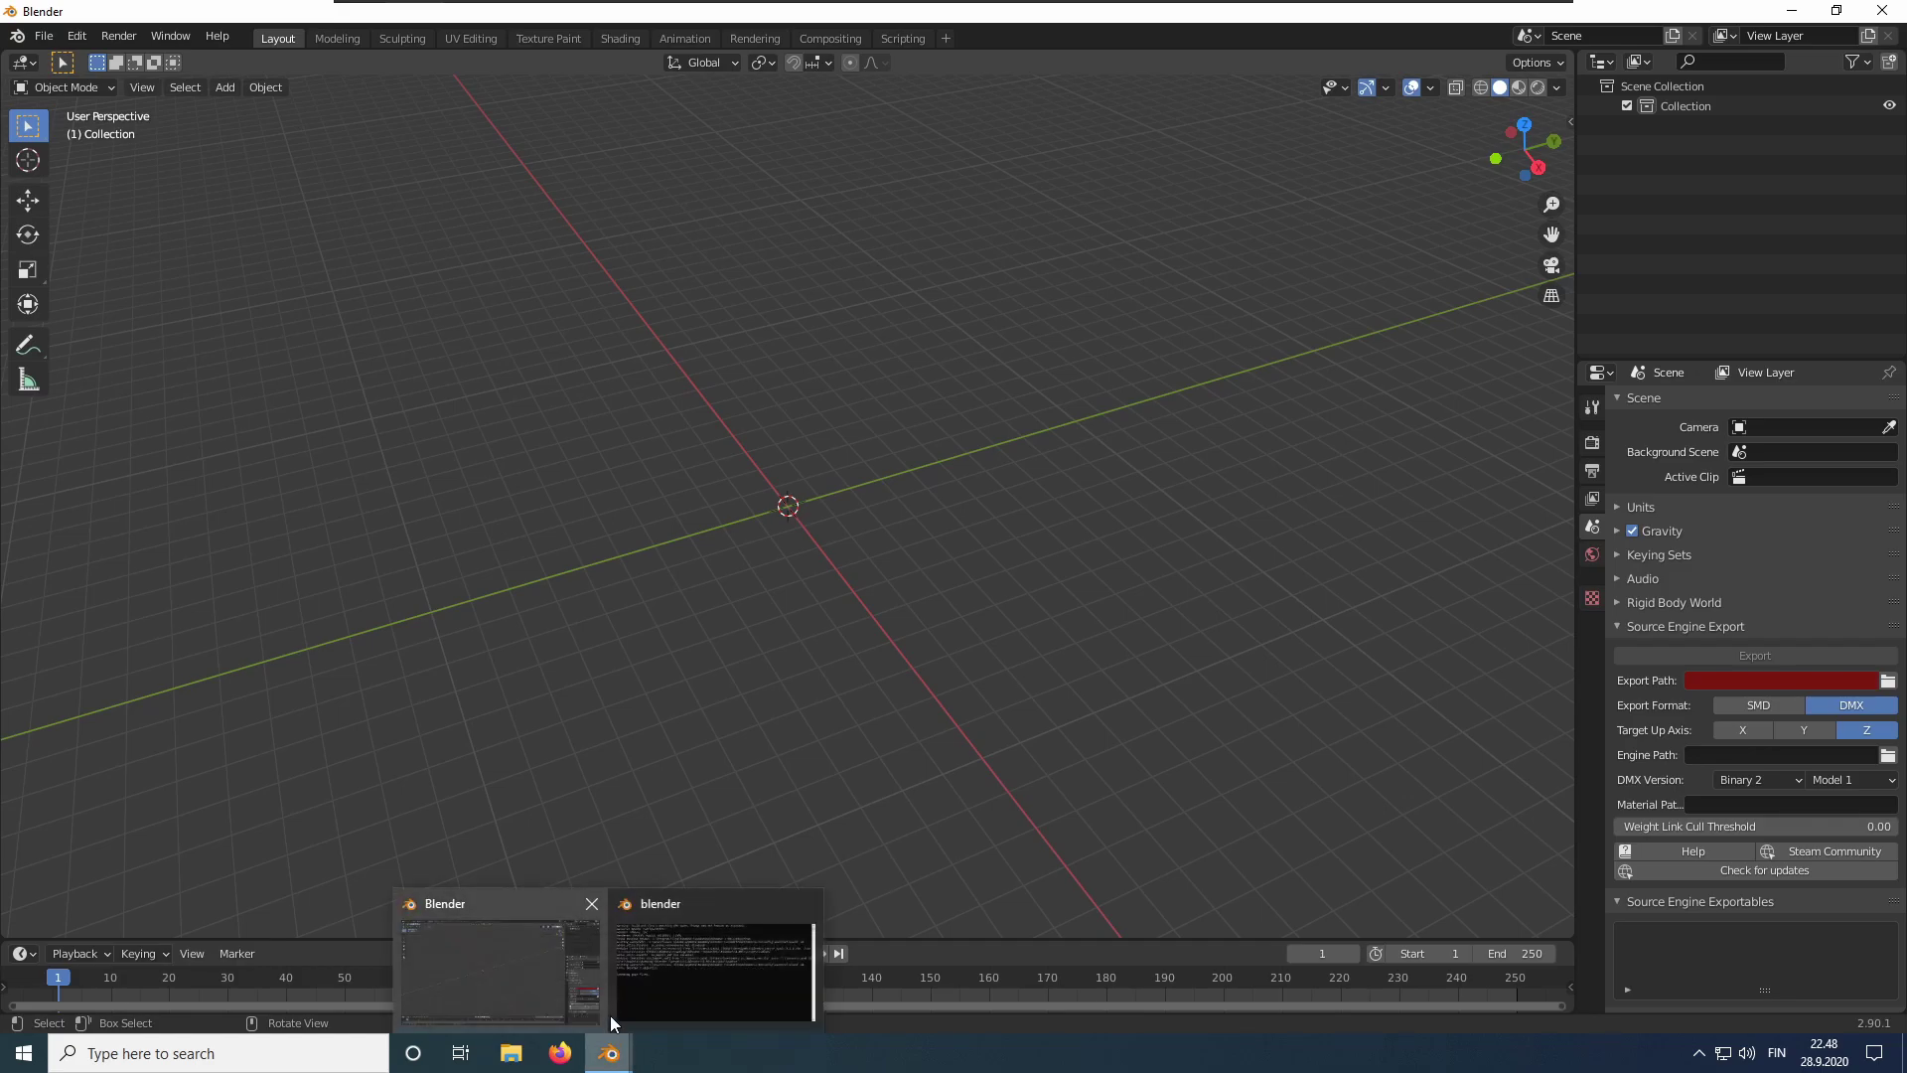
left_click(683, 970)
left_click_drag(1093, 329, 723, 270)
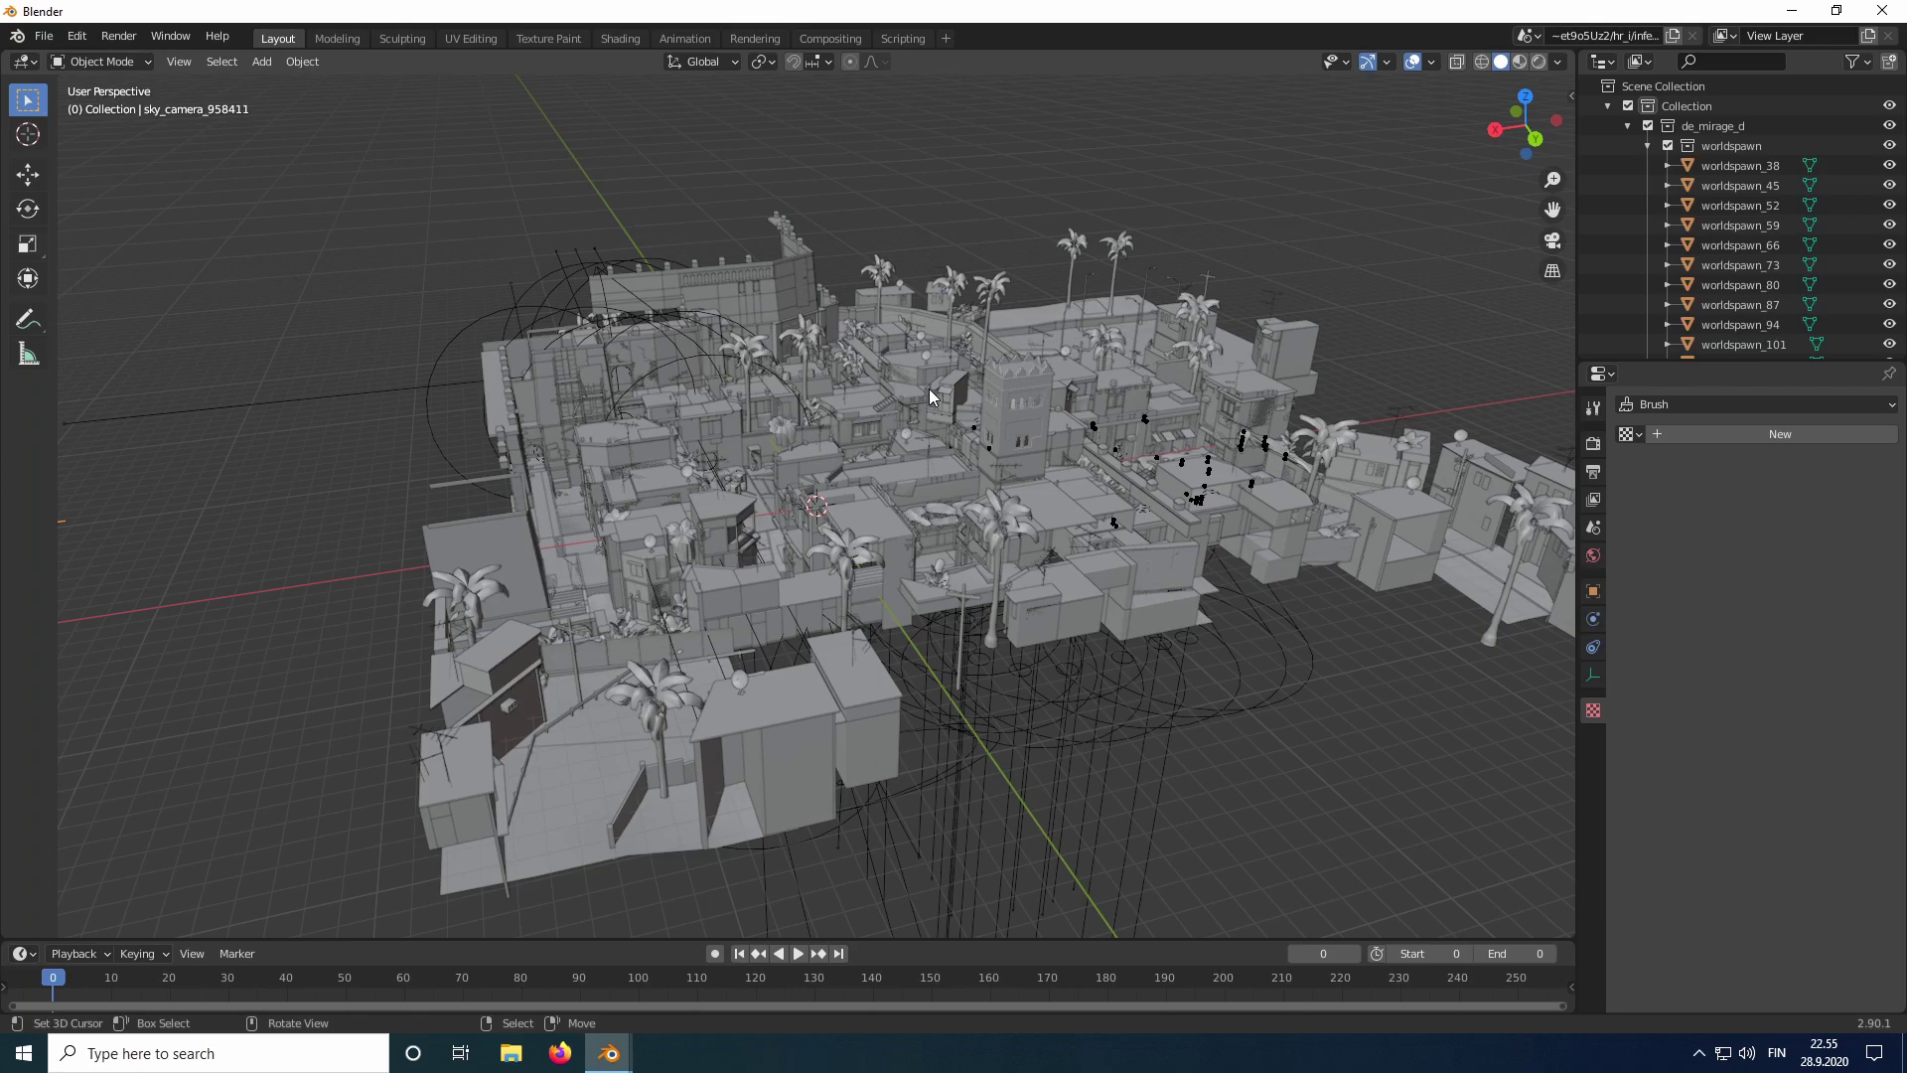
Untick Extras in Viewport Overlays to hide the camera and empty helpers.
scroll(928, 386, "down", 4)
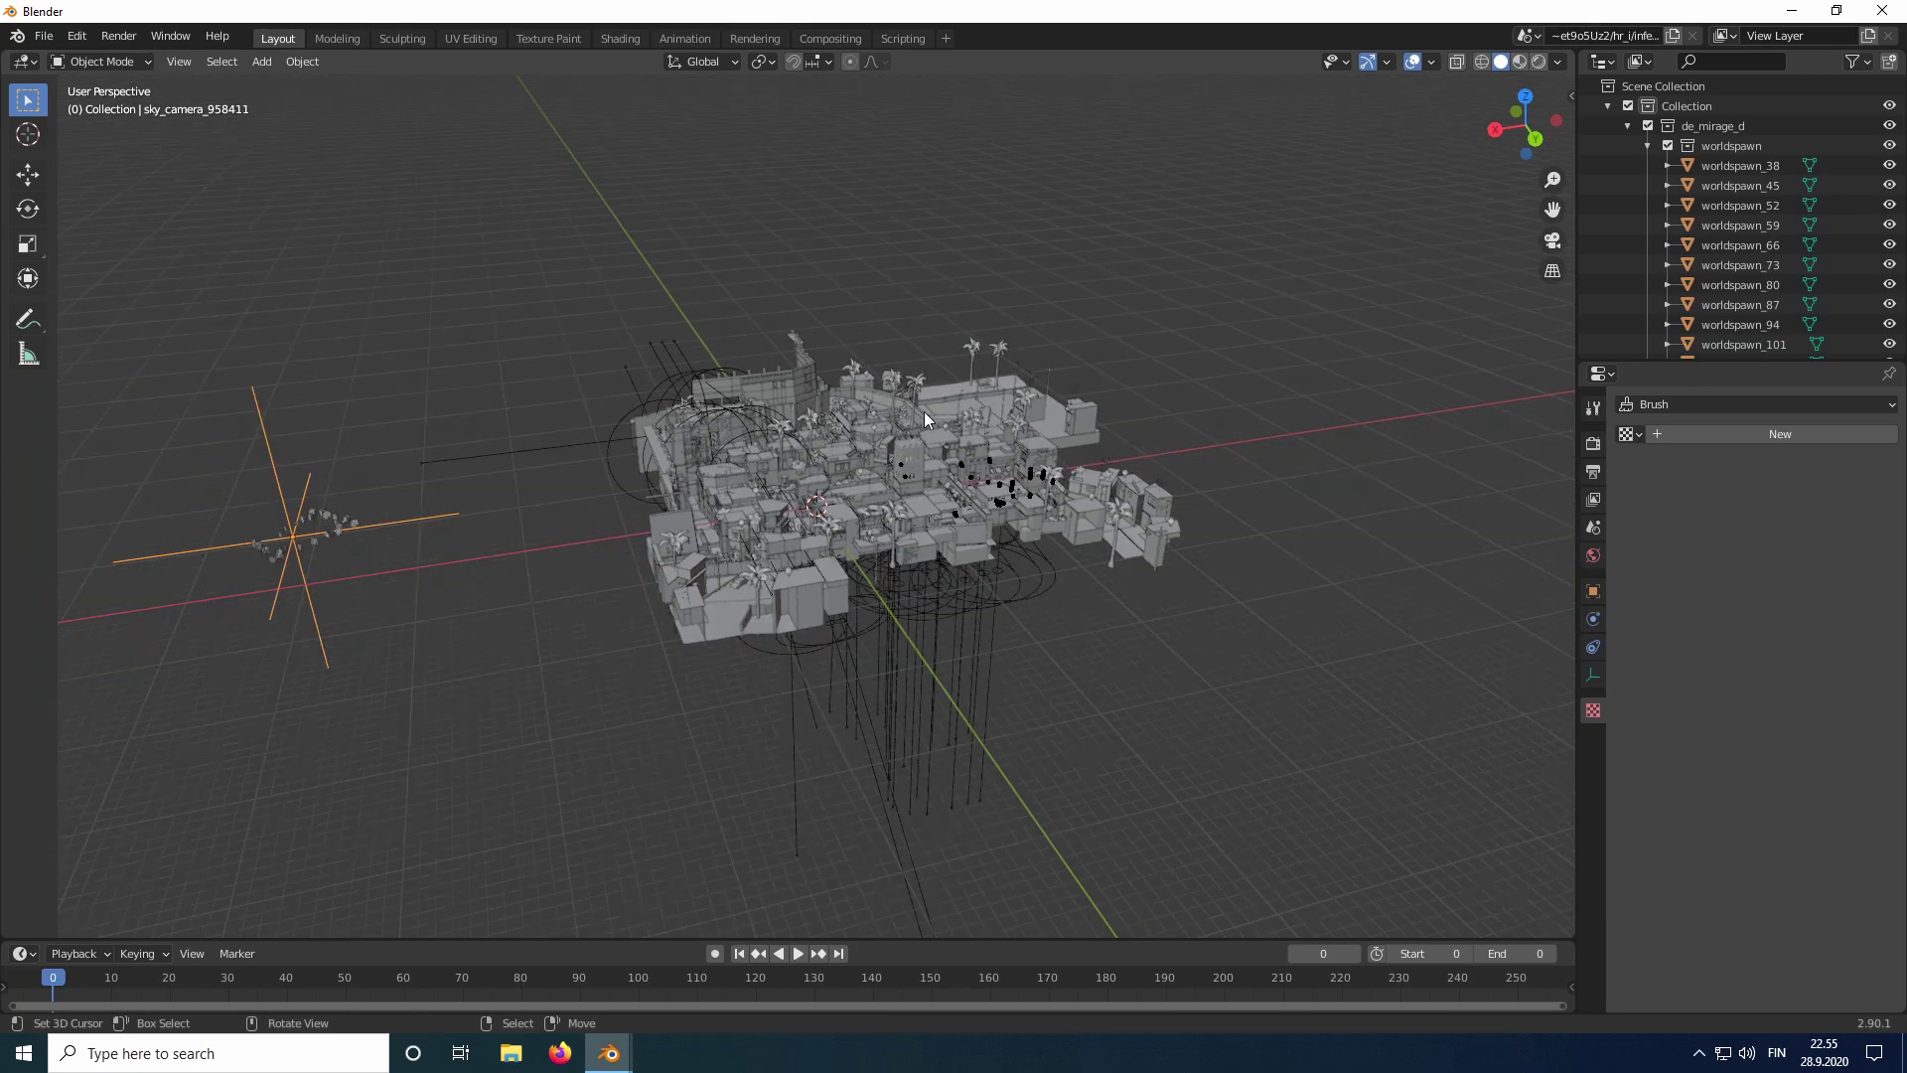
middle_click_drag(834, 492, 431, 437)
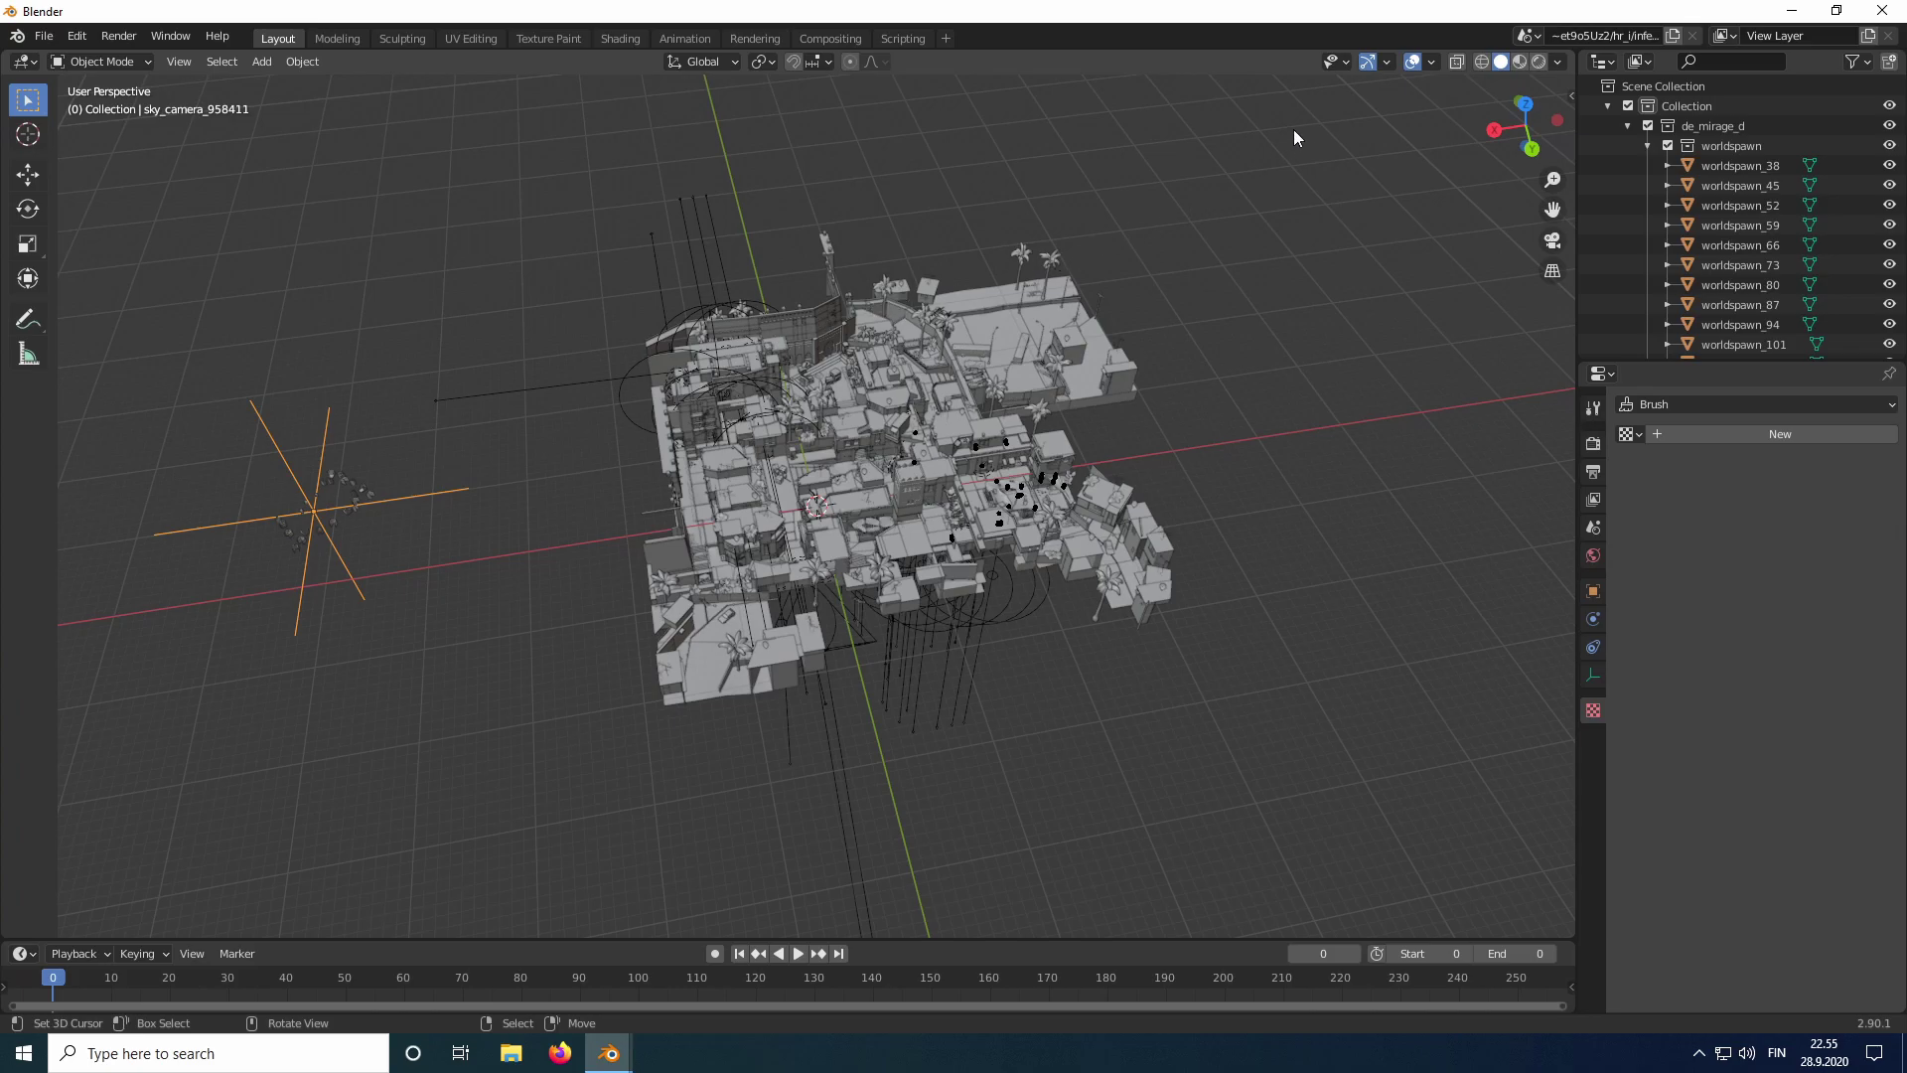
left_click(1433, 63)
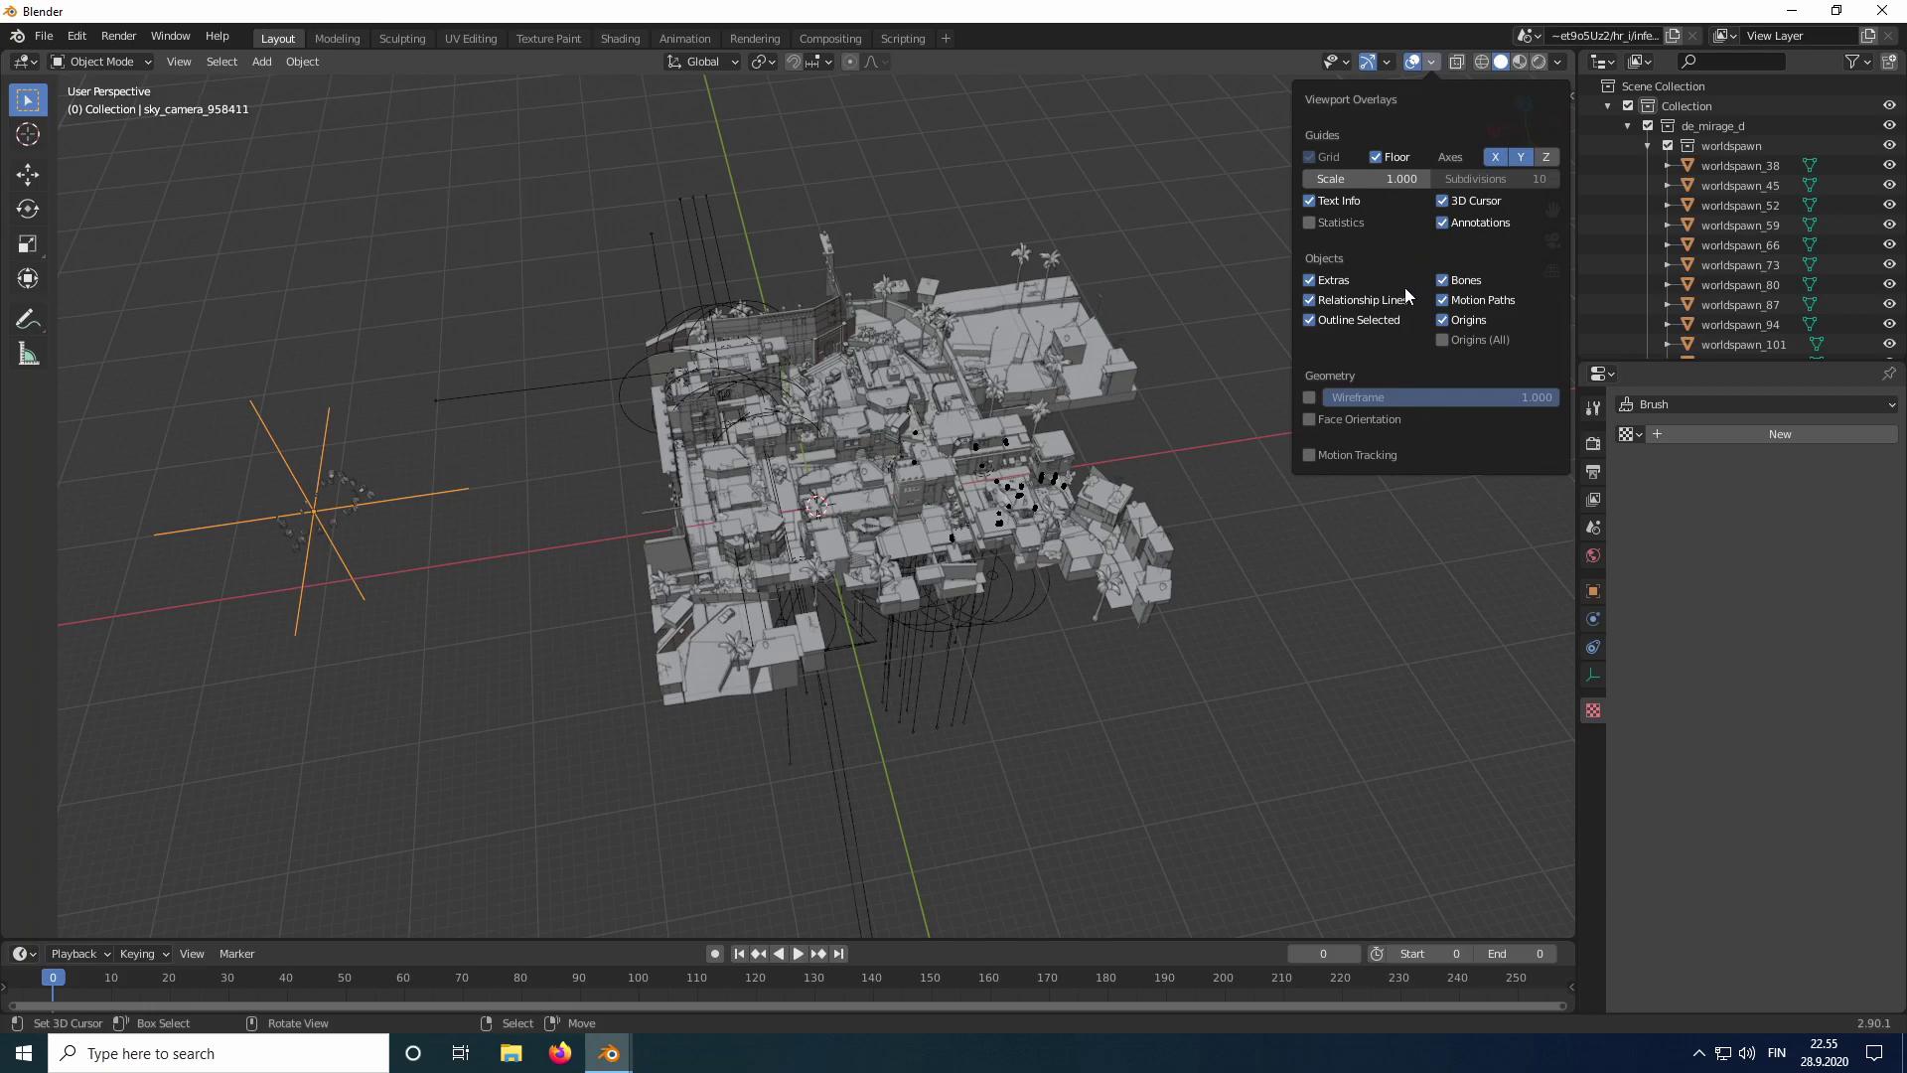
left_click(1310, 281)
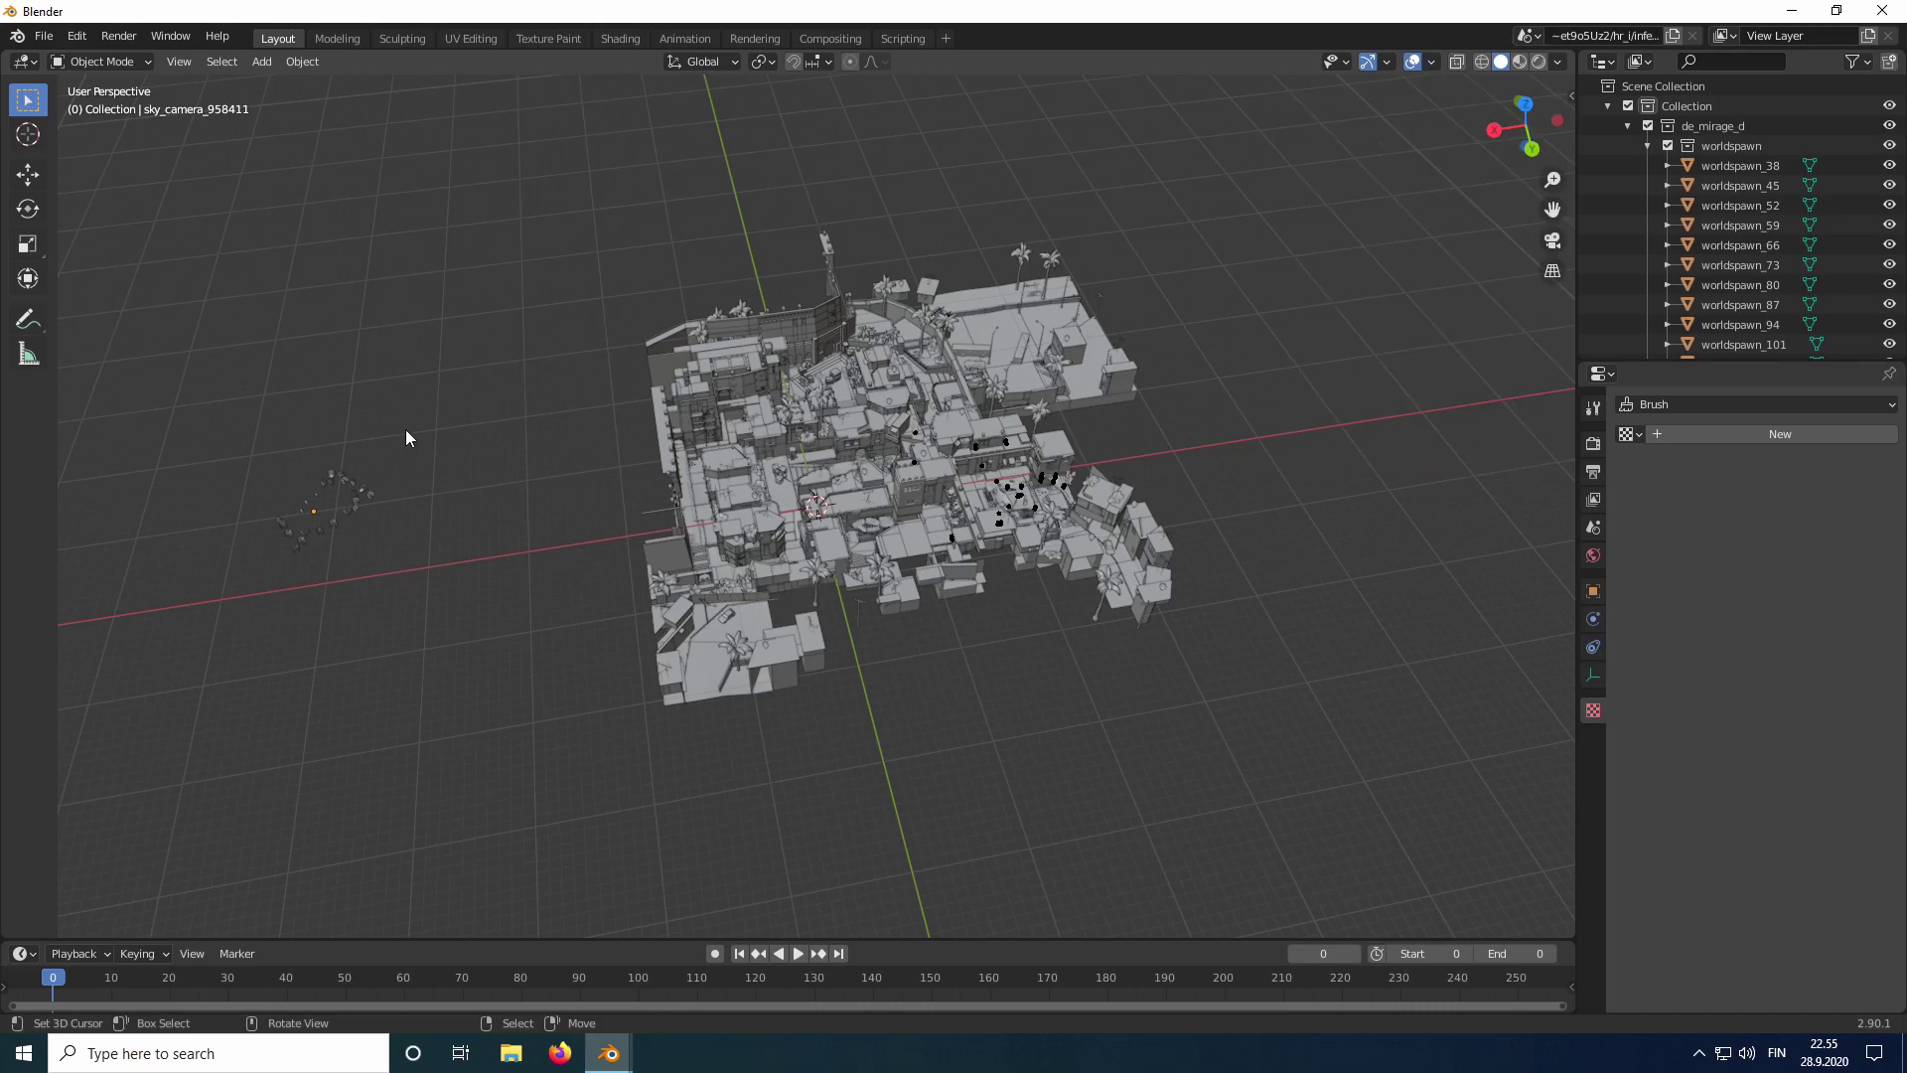
Orbit and zoom down onto the small 3D-sky cluster beside the map.
middle_click_drag(416, 439, 707, 619)
scroll(779, 511, "up", 3)
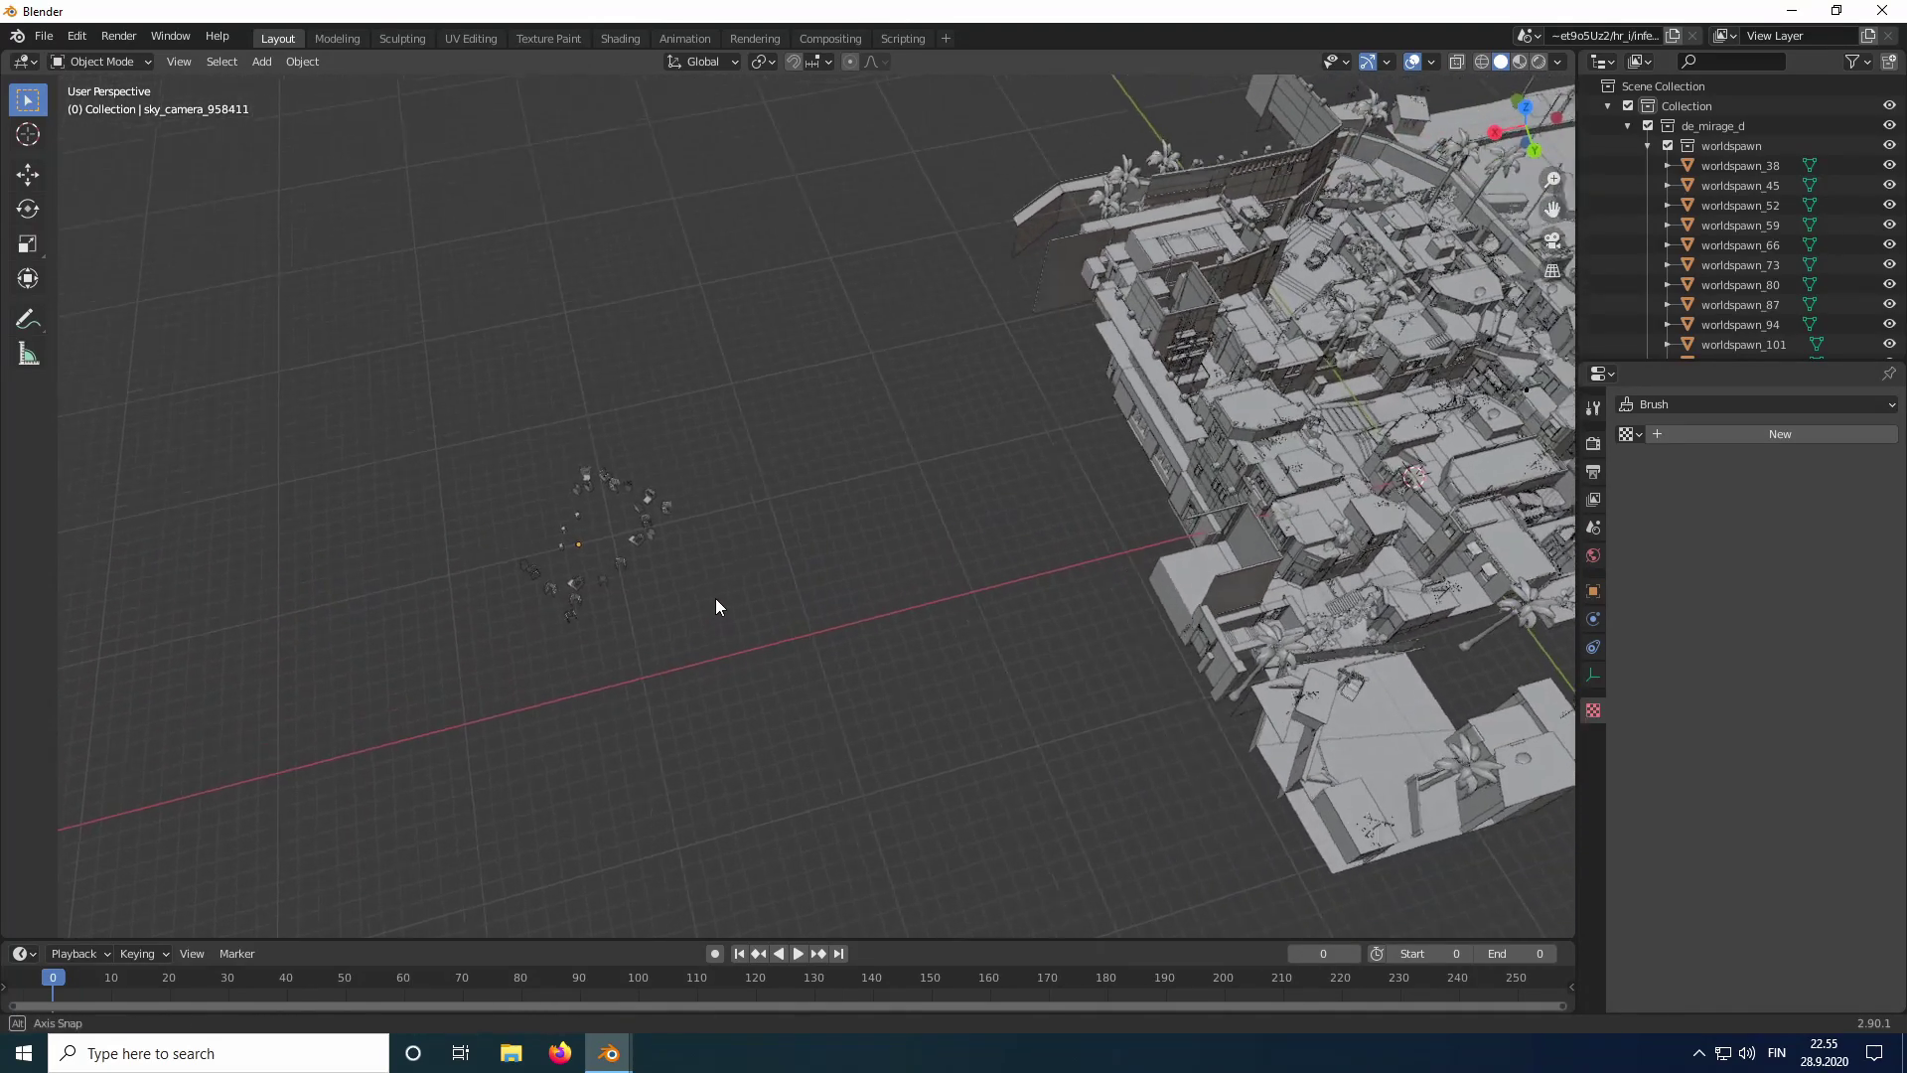
middle_click_drag(715, 598, 733, 549)
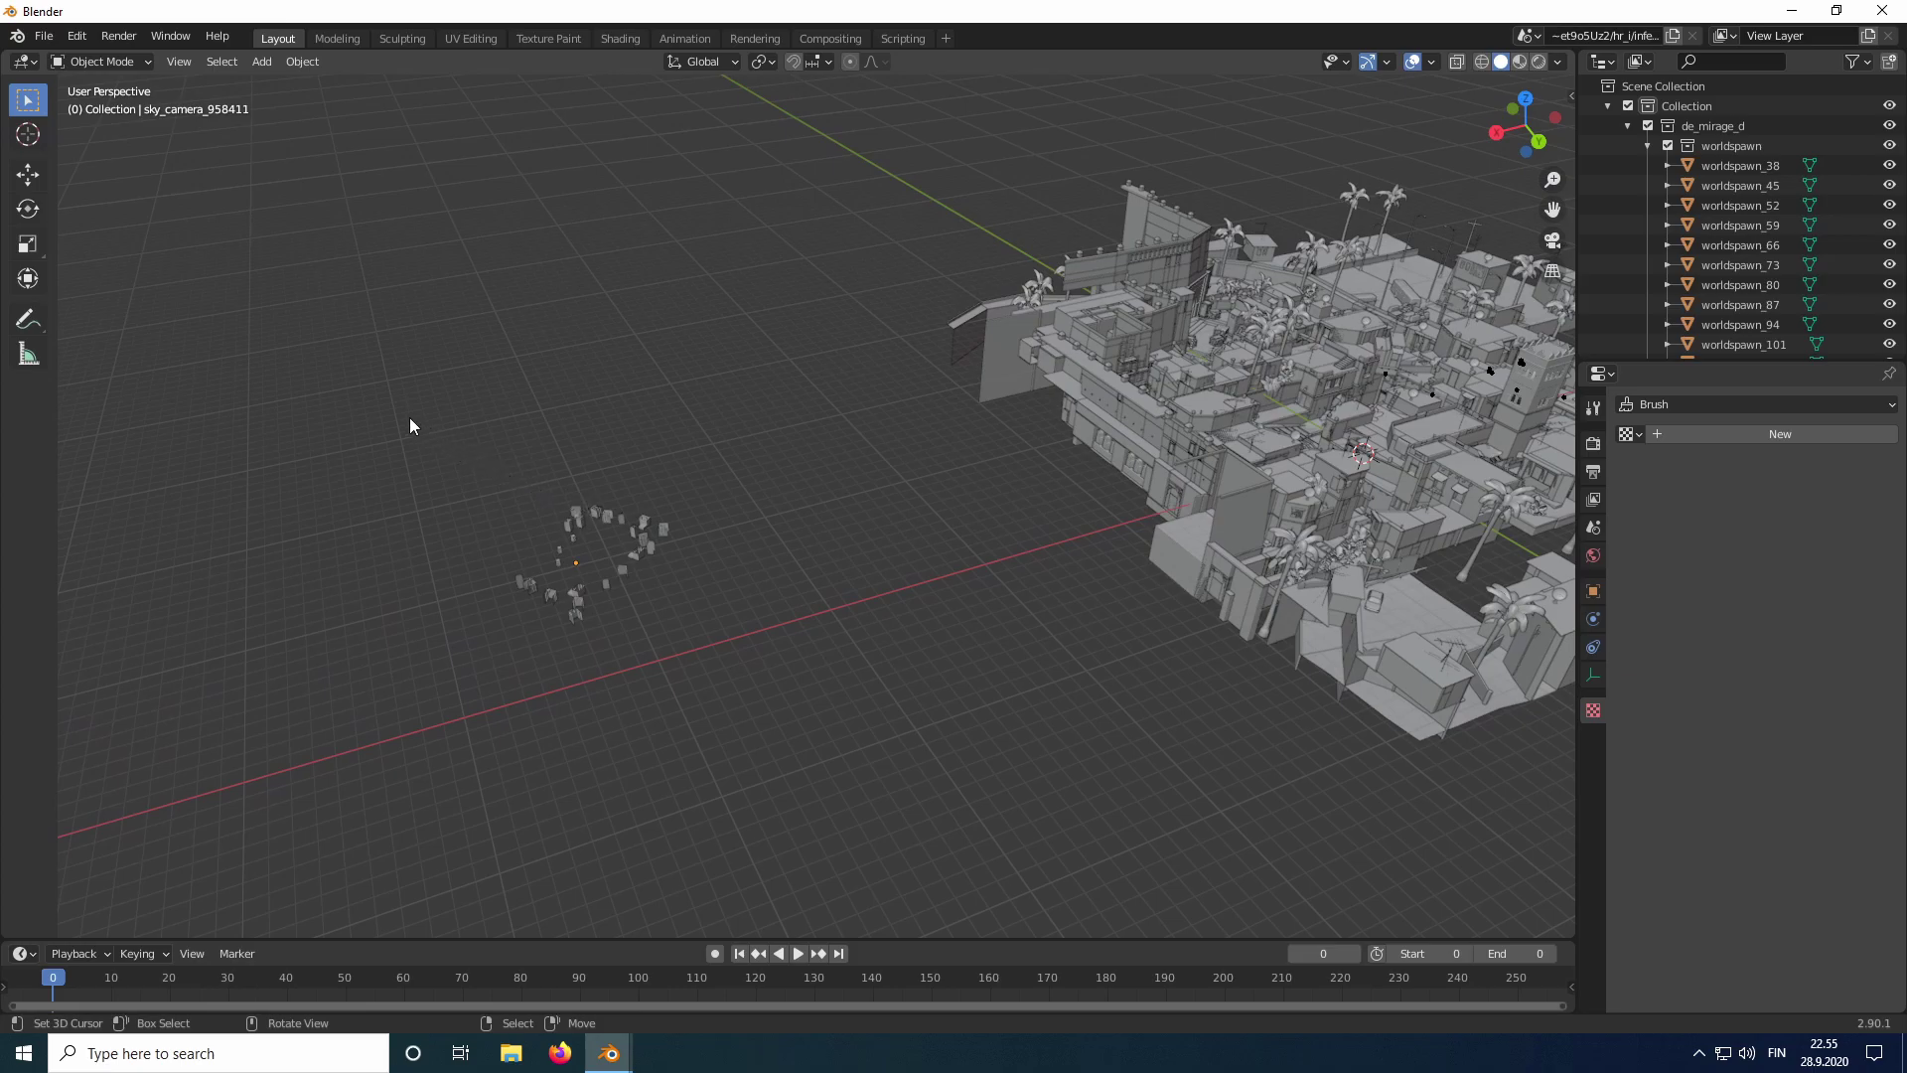
Box-select the sky props, run Object > Transform VMF 3D sky, and view the ring.
key("b")
left_click_drag(390, 412, 749, 713)
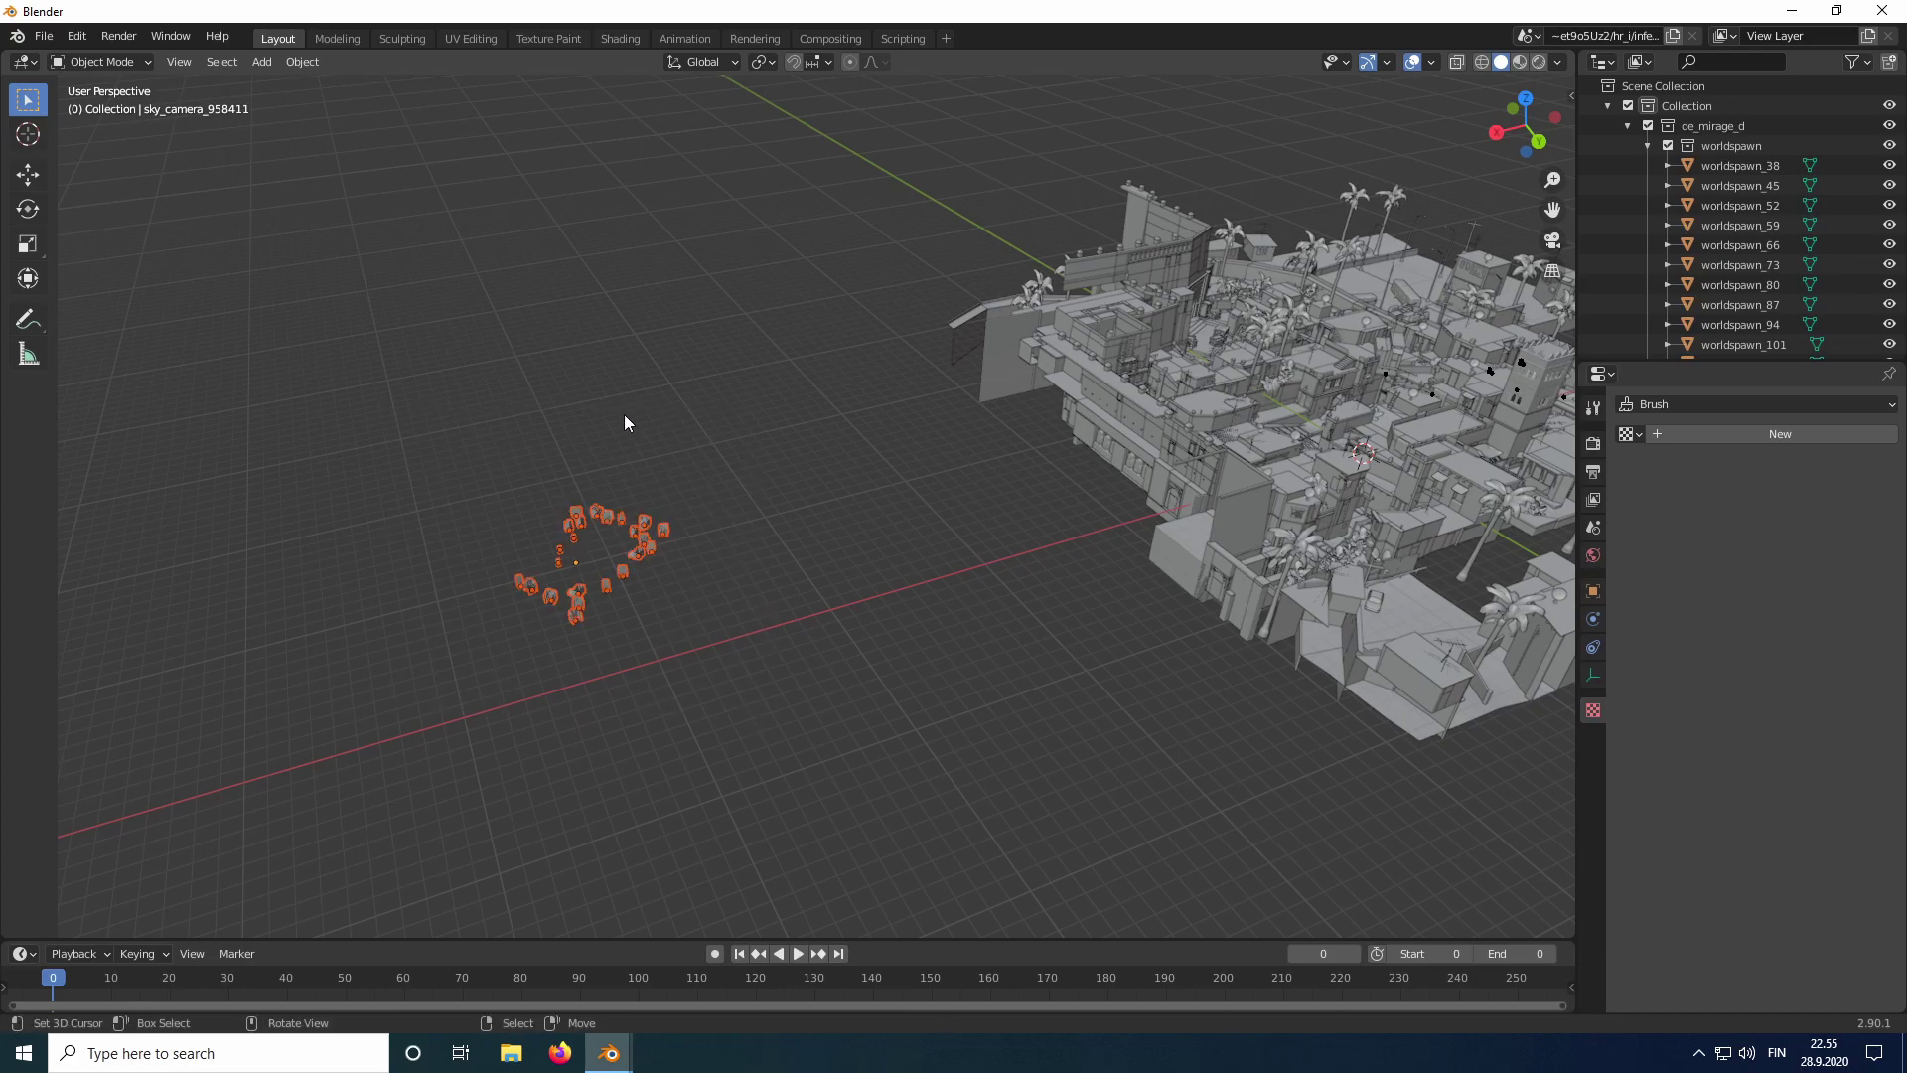
left_click(301, 61)
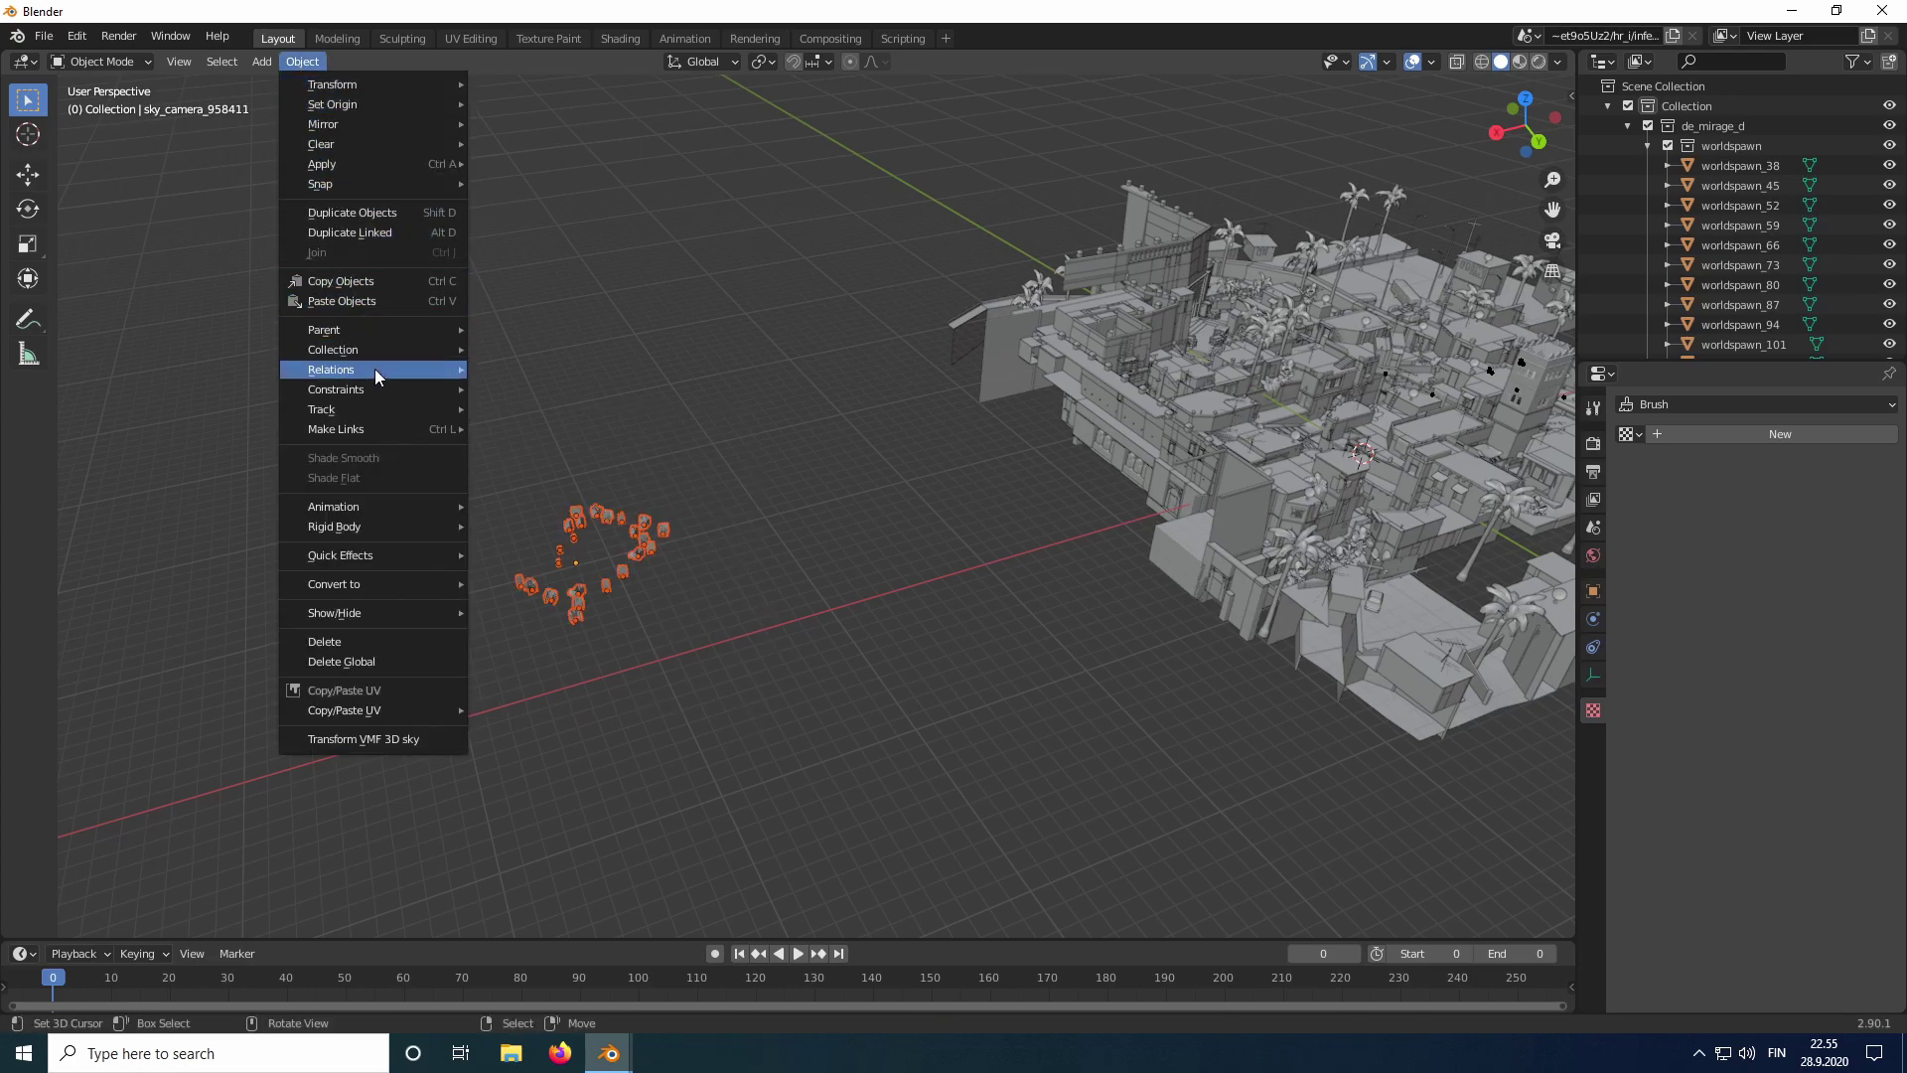
left_click(373, 739)
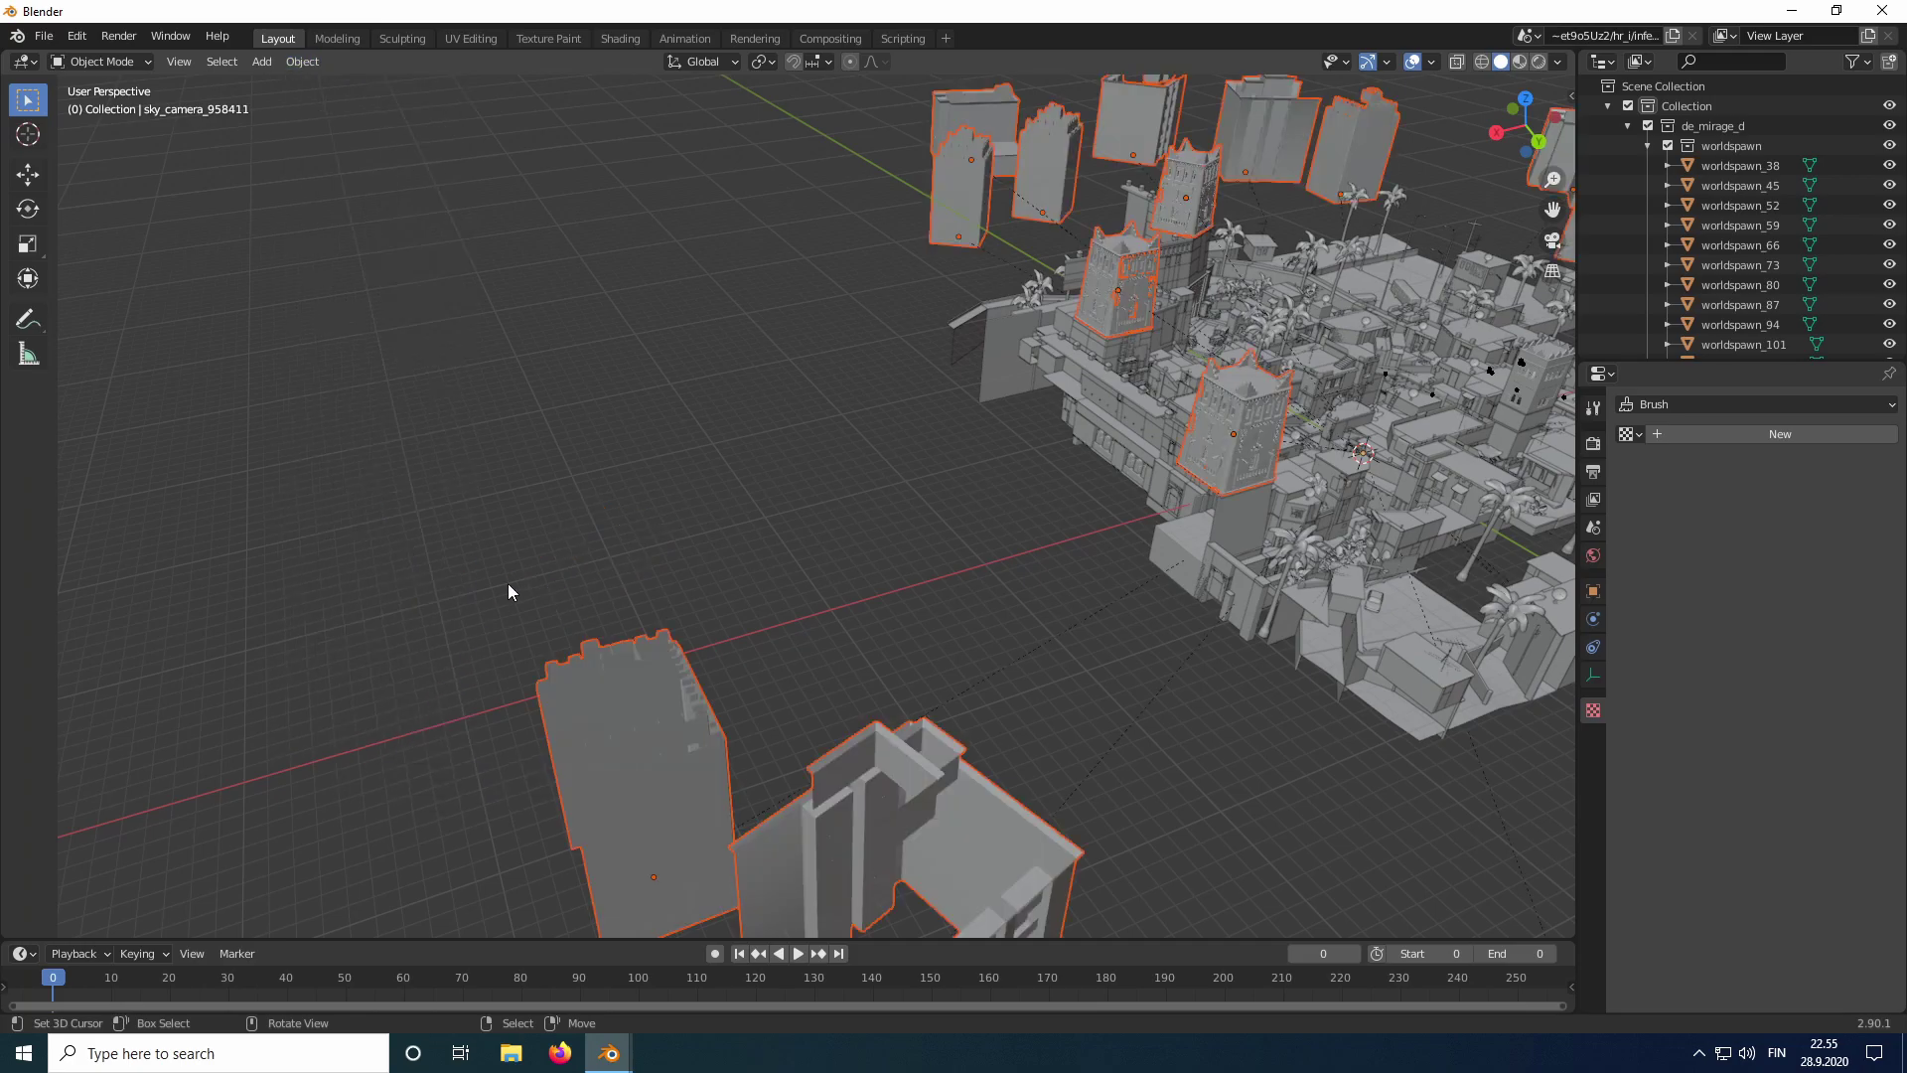
middle_click_drag(898, 574, 949, 598)
scroll(948, 592, "down", 4)
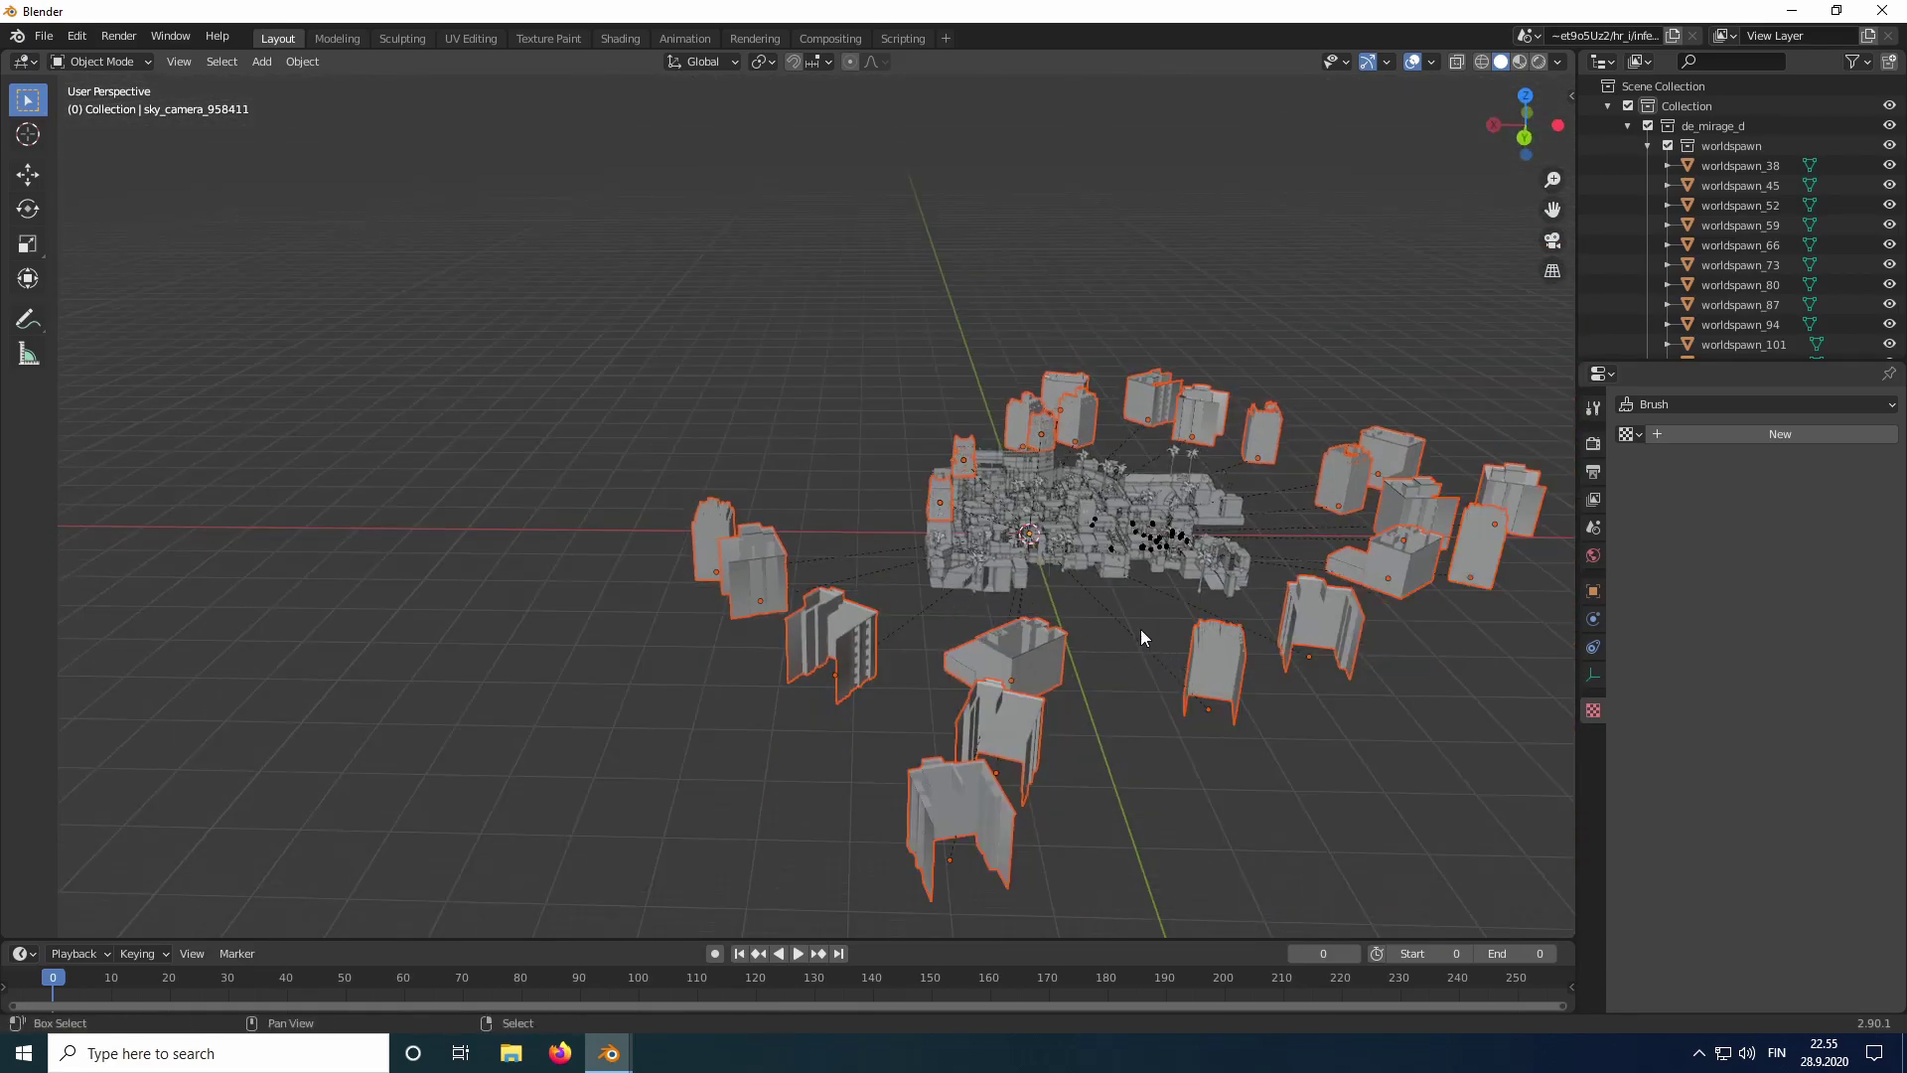
middle_click_drag(1135, 624, 940, 521, "shift")
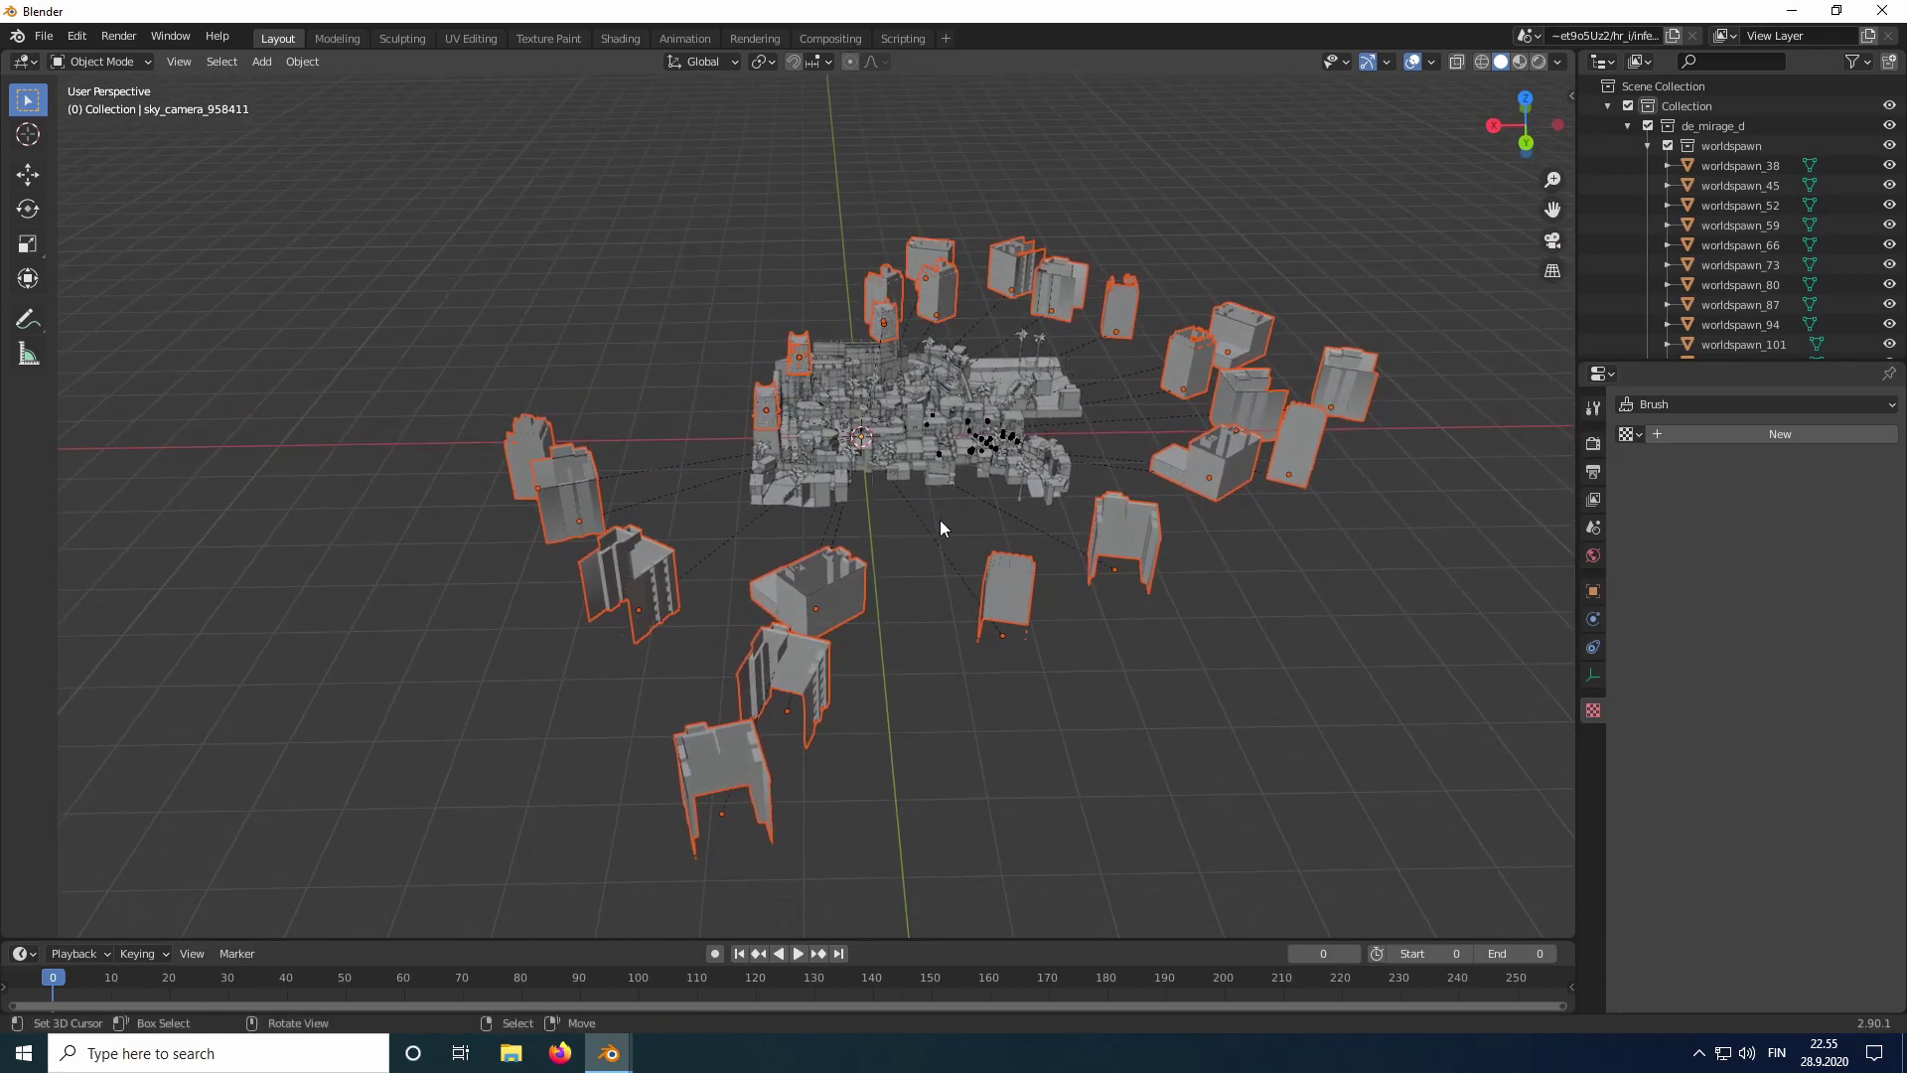
Switch the viewport to Material Preview shading to see the map's textures.
left_click(1521, 63)
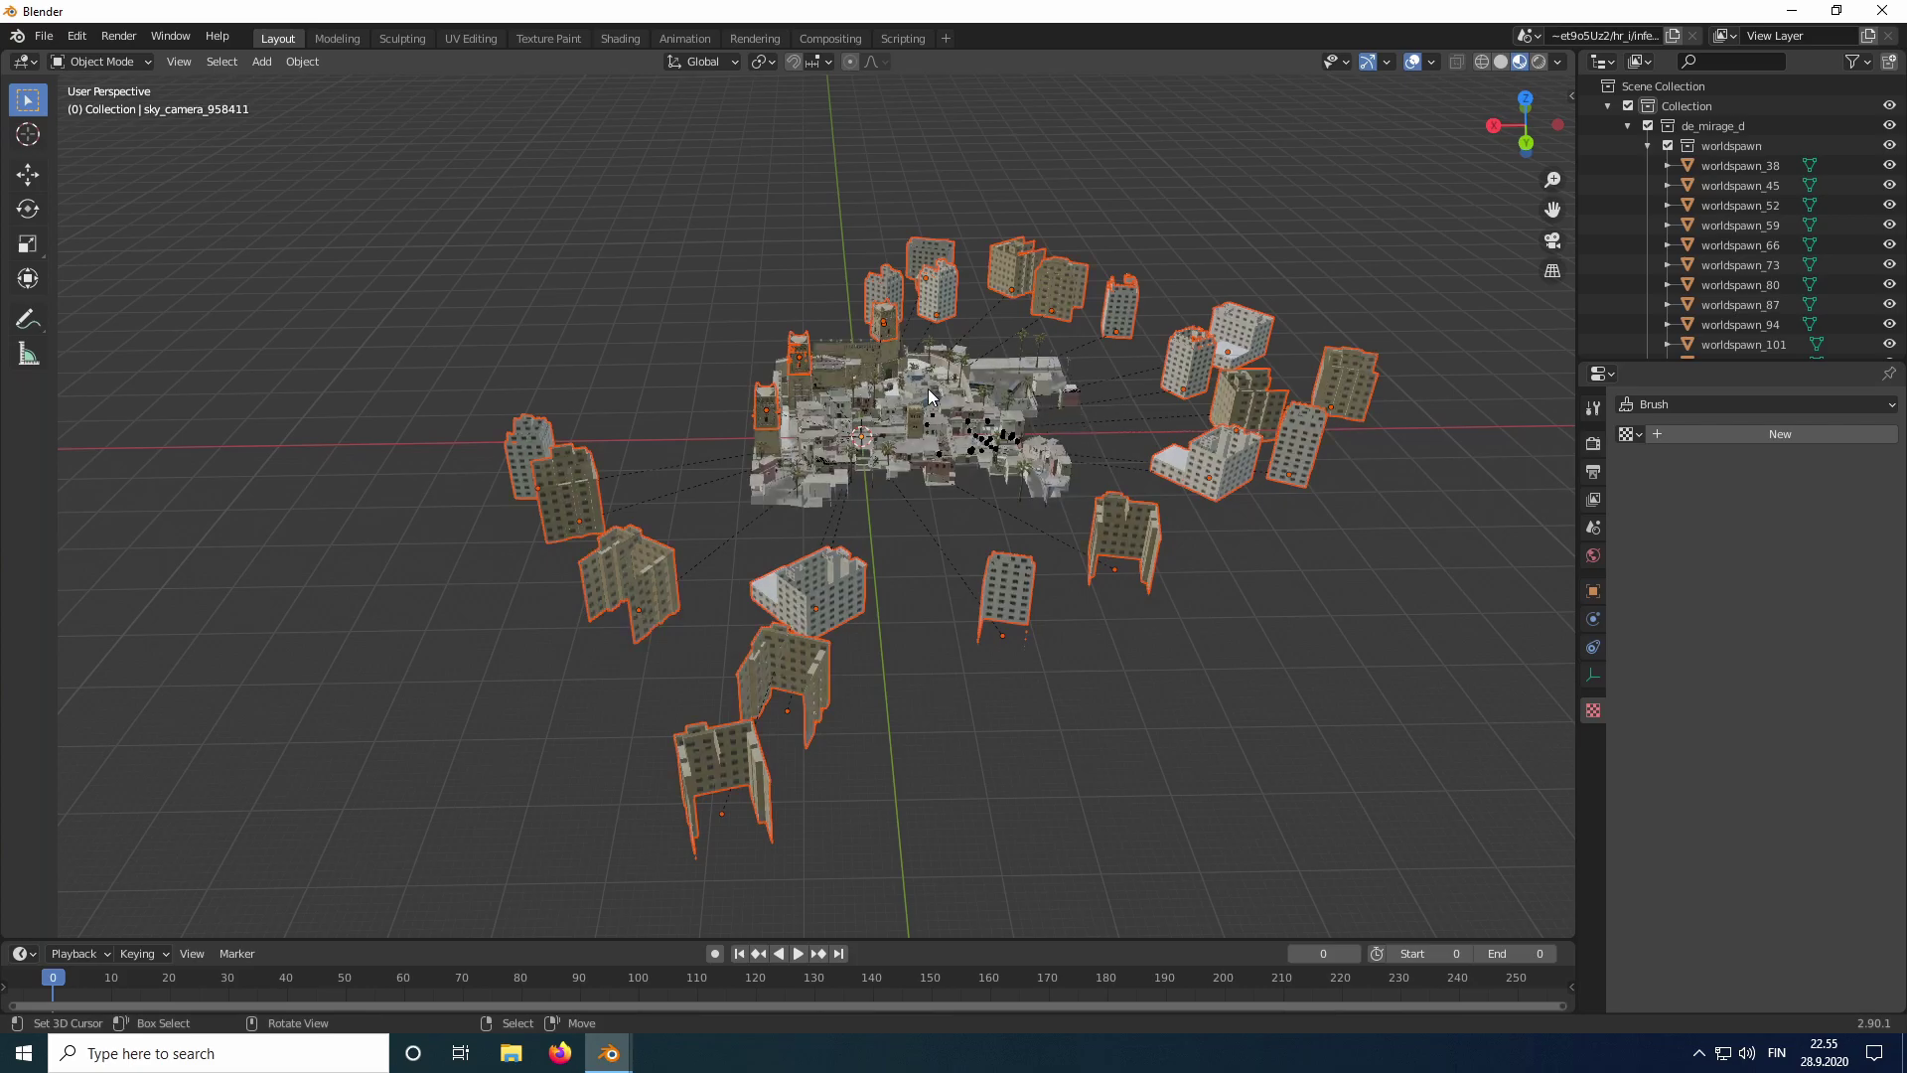
scroll(934, 390, "up", 5)
mouse_move(936, 389)
middle_mouse_down("shift")
mouse_move(934, 652)
mouse_move(993, 695)
mouse_move(986, 632)
middle_mouse_up("shift")
Enable Scene Lights and Scene World shading, then zoom into the streets.
left_click(1560, 62)
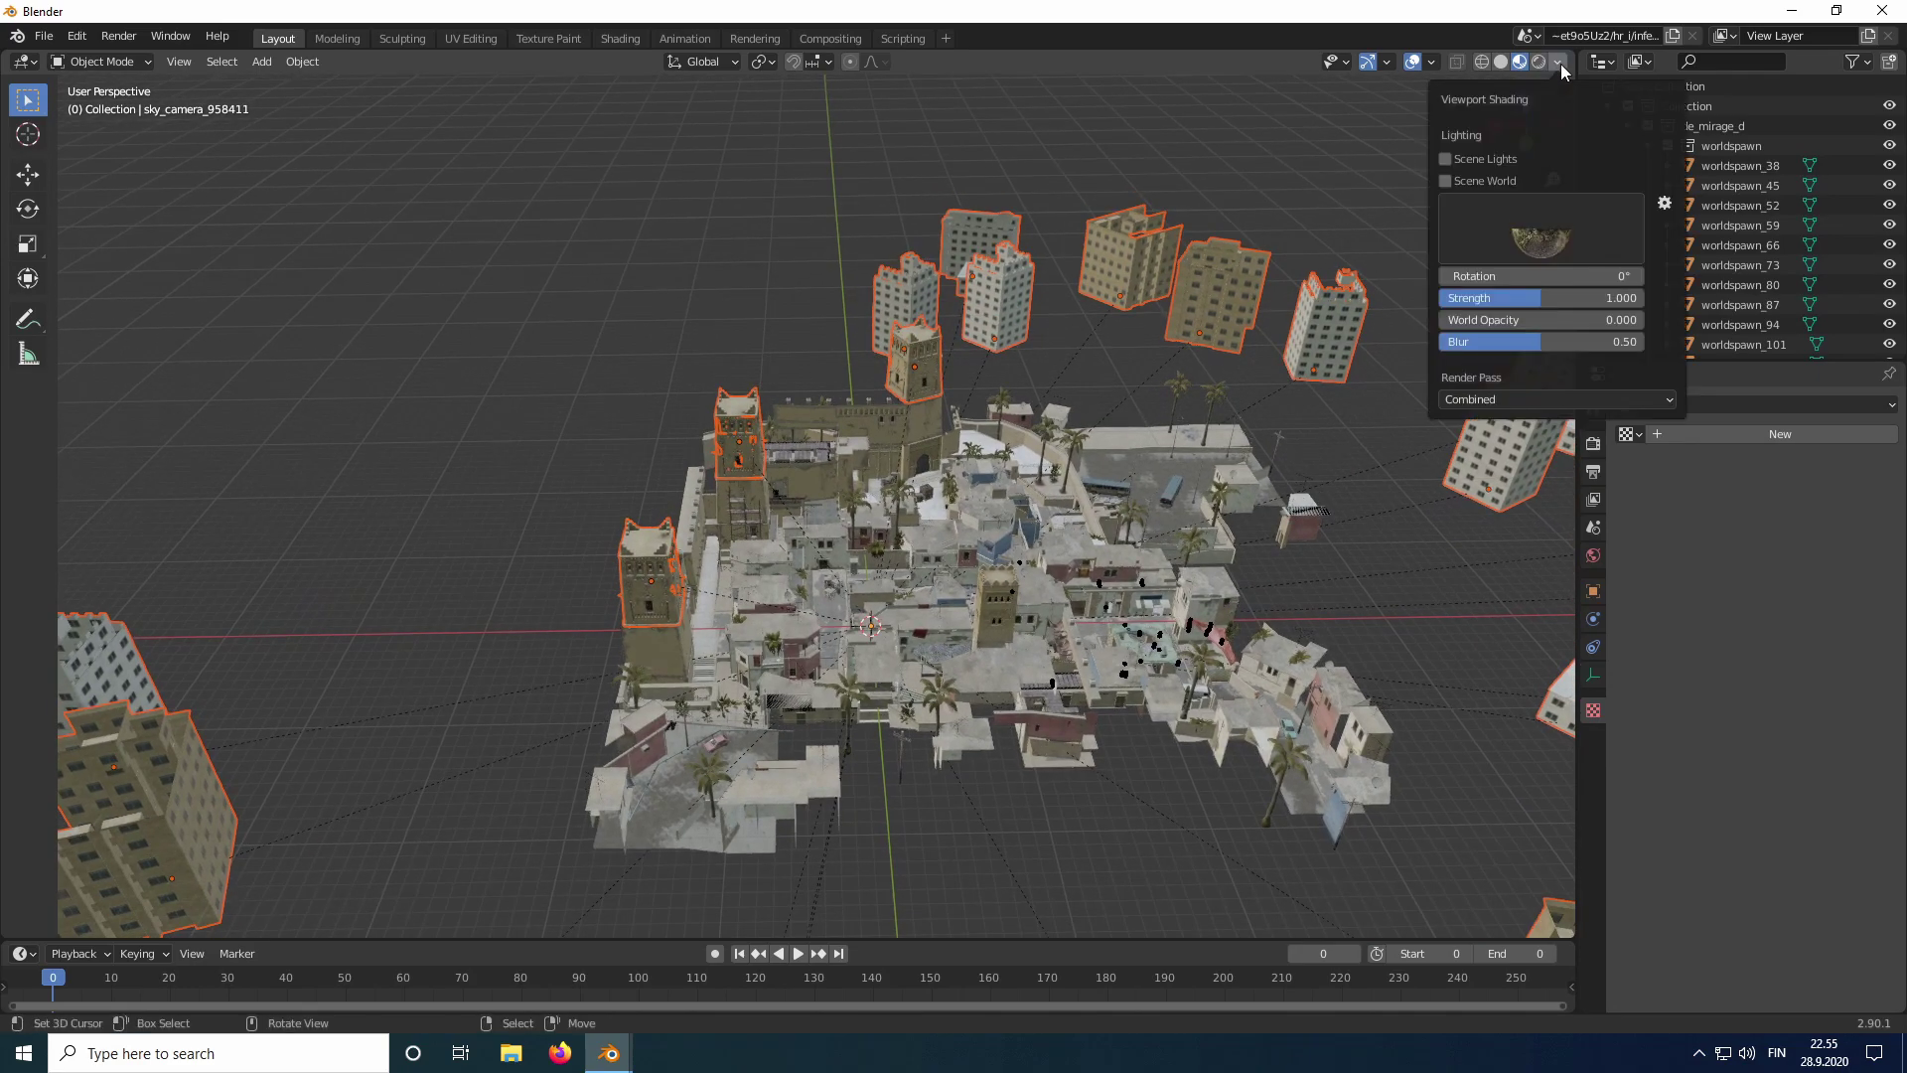
left_click(1447, 158)
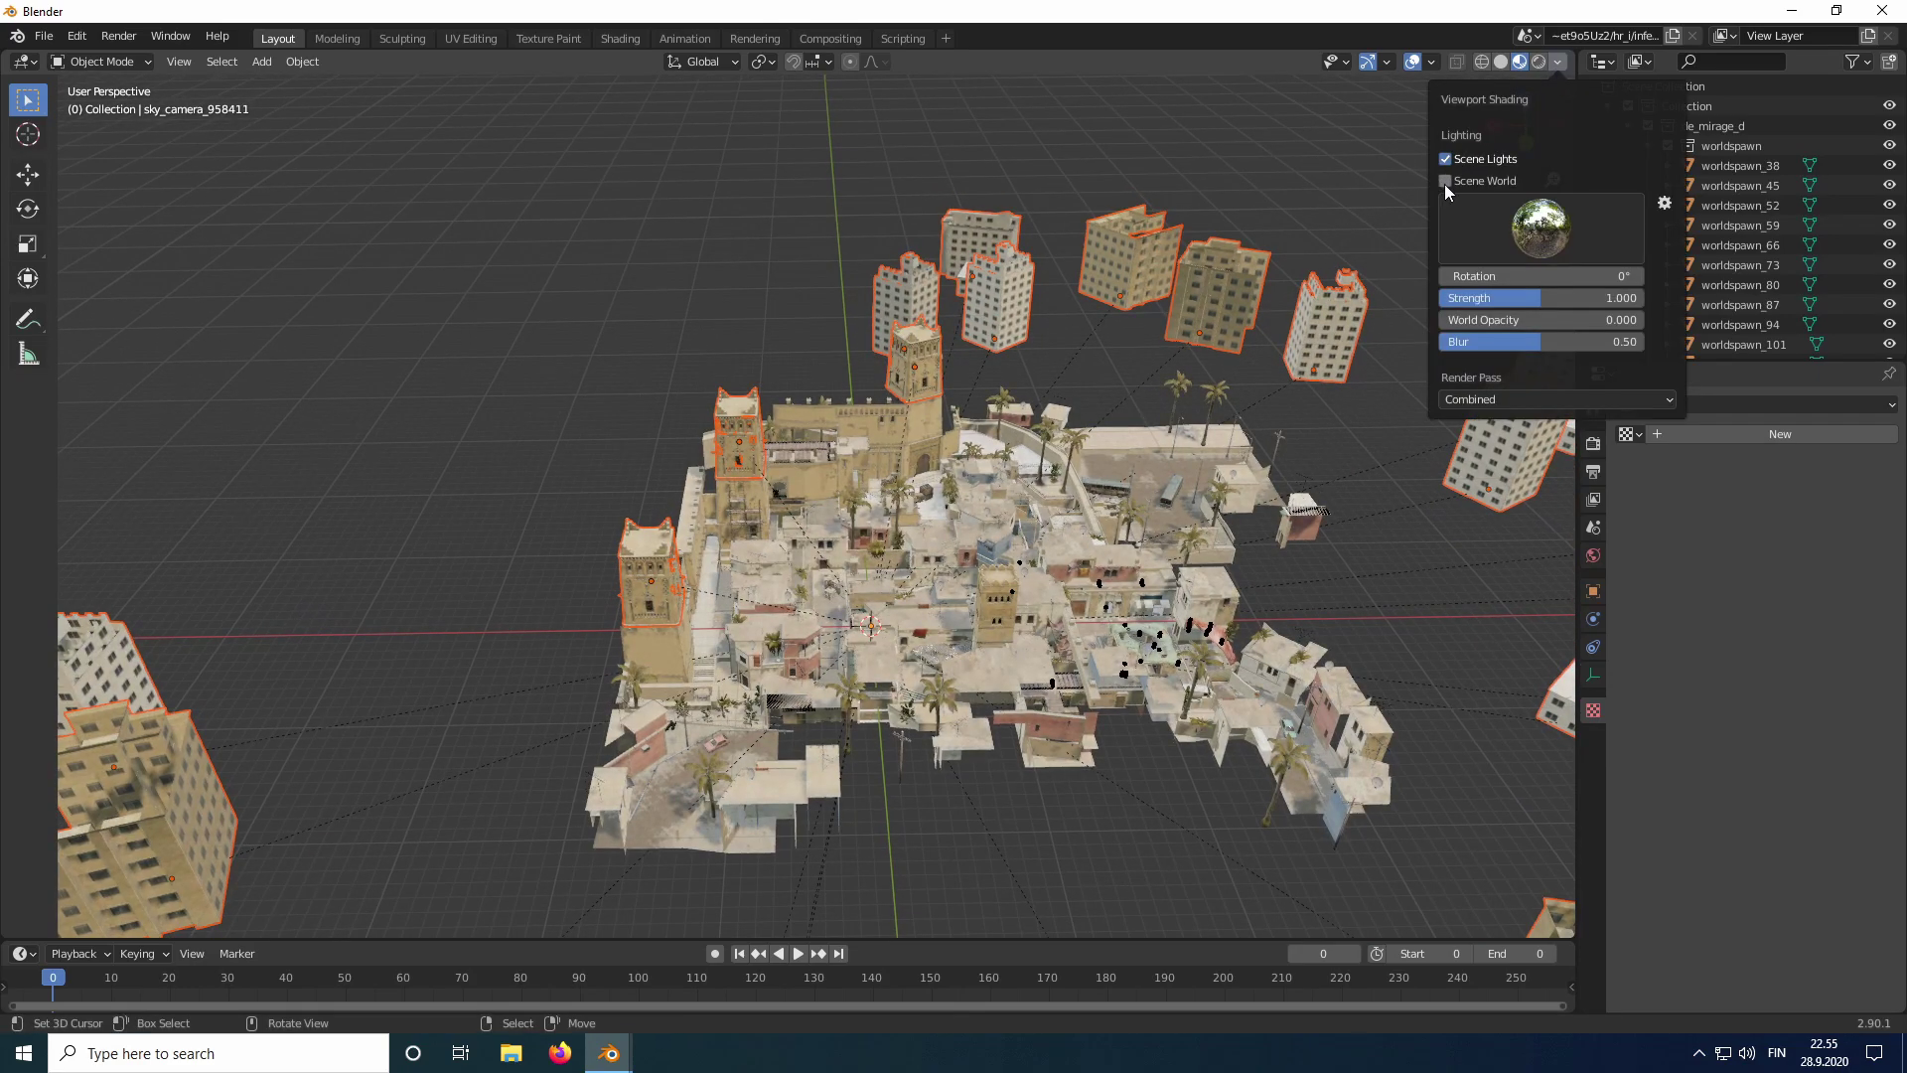
left_click(1444, 182)
scroll(1048, 467, "up", 8)
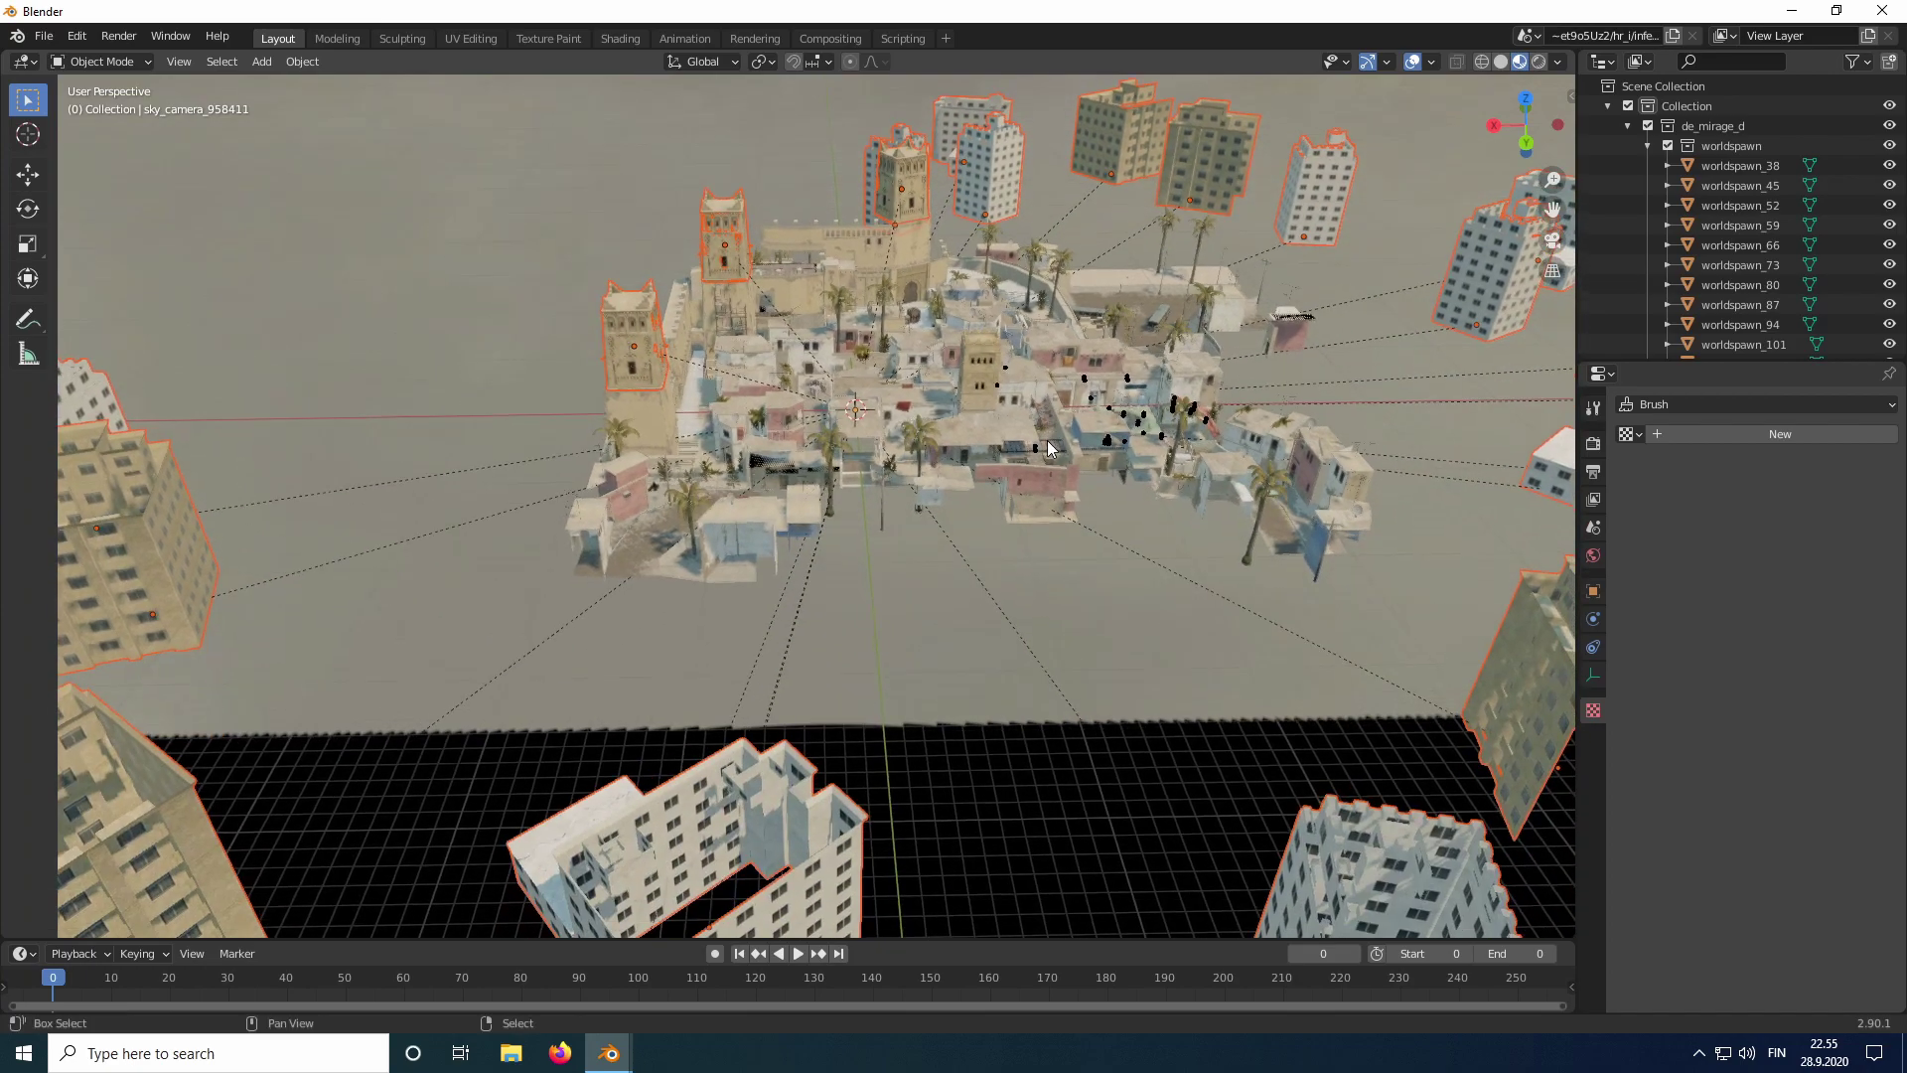
middle_click_drag(1047, 439, 1070, 502)
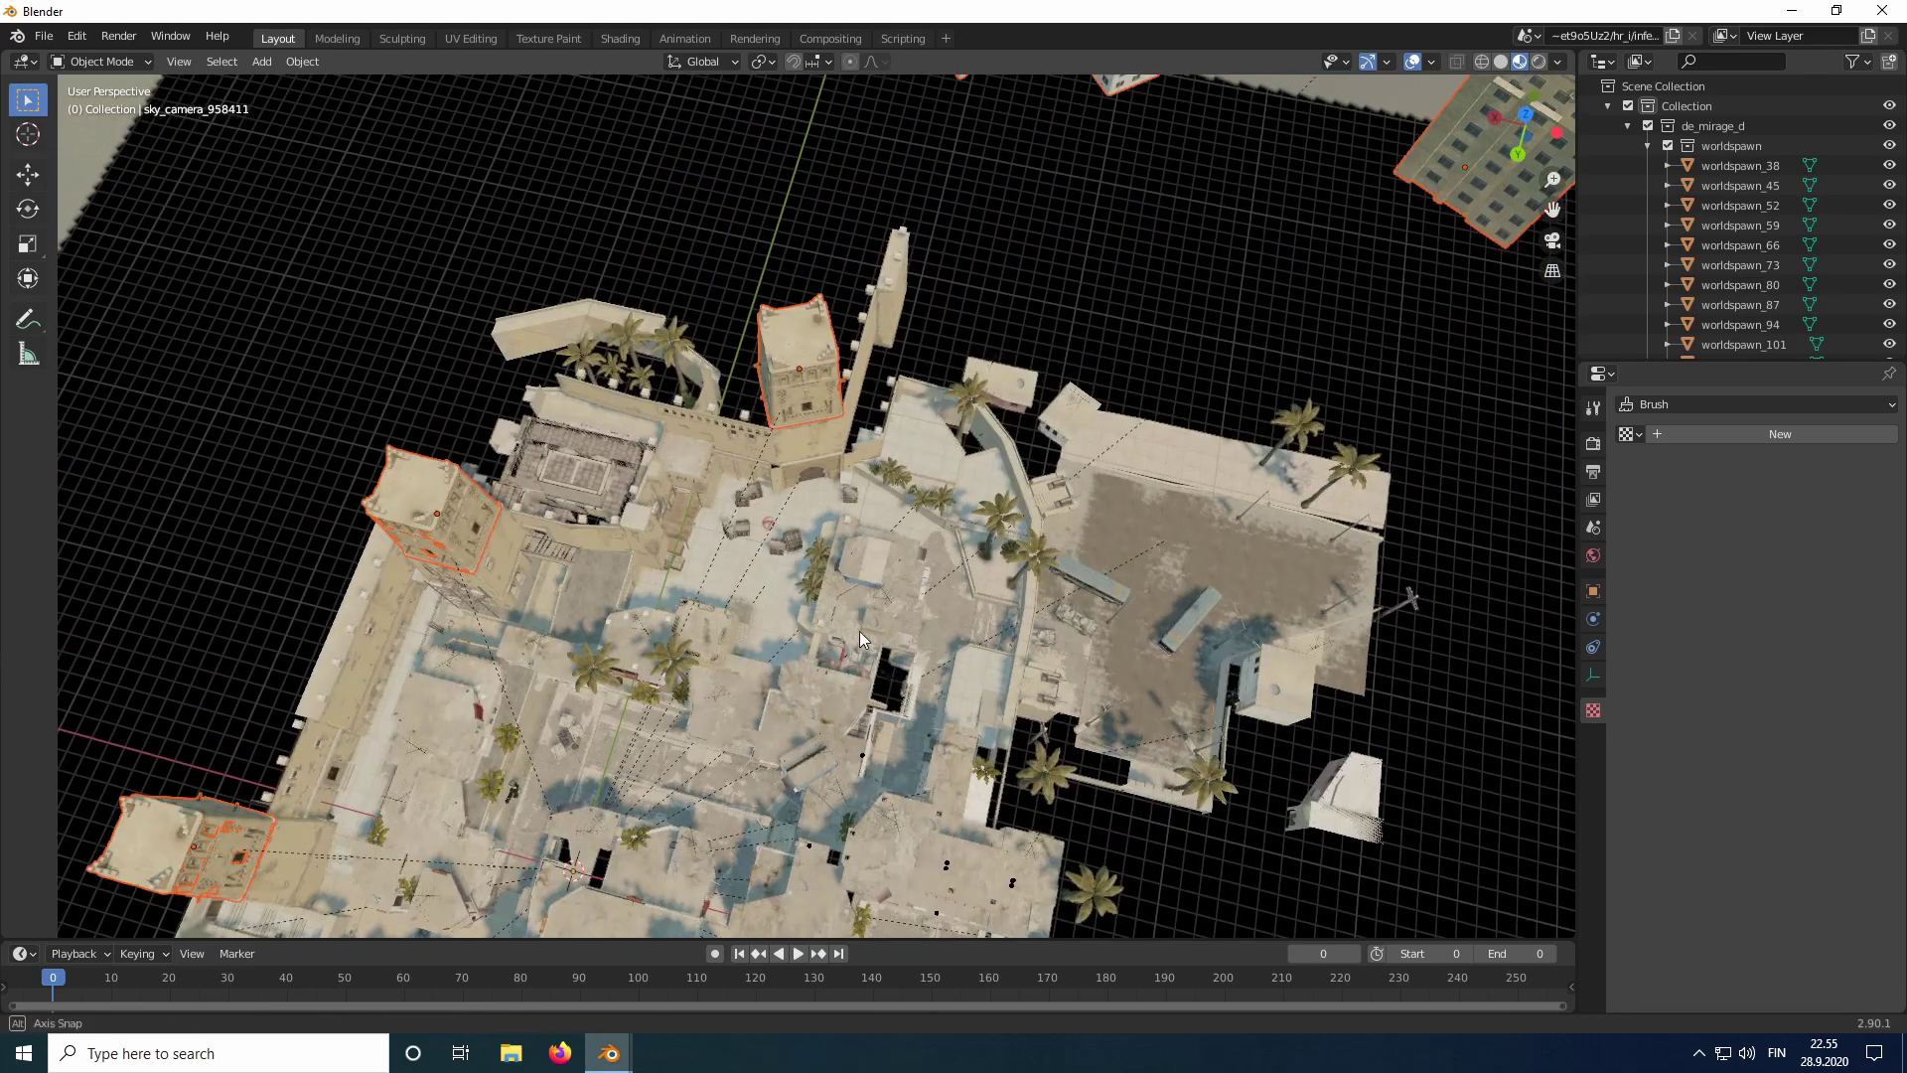
scroll(719, 571, "up", 6)
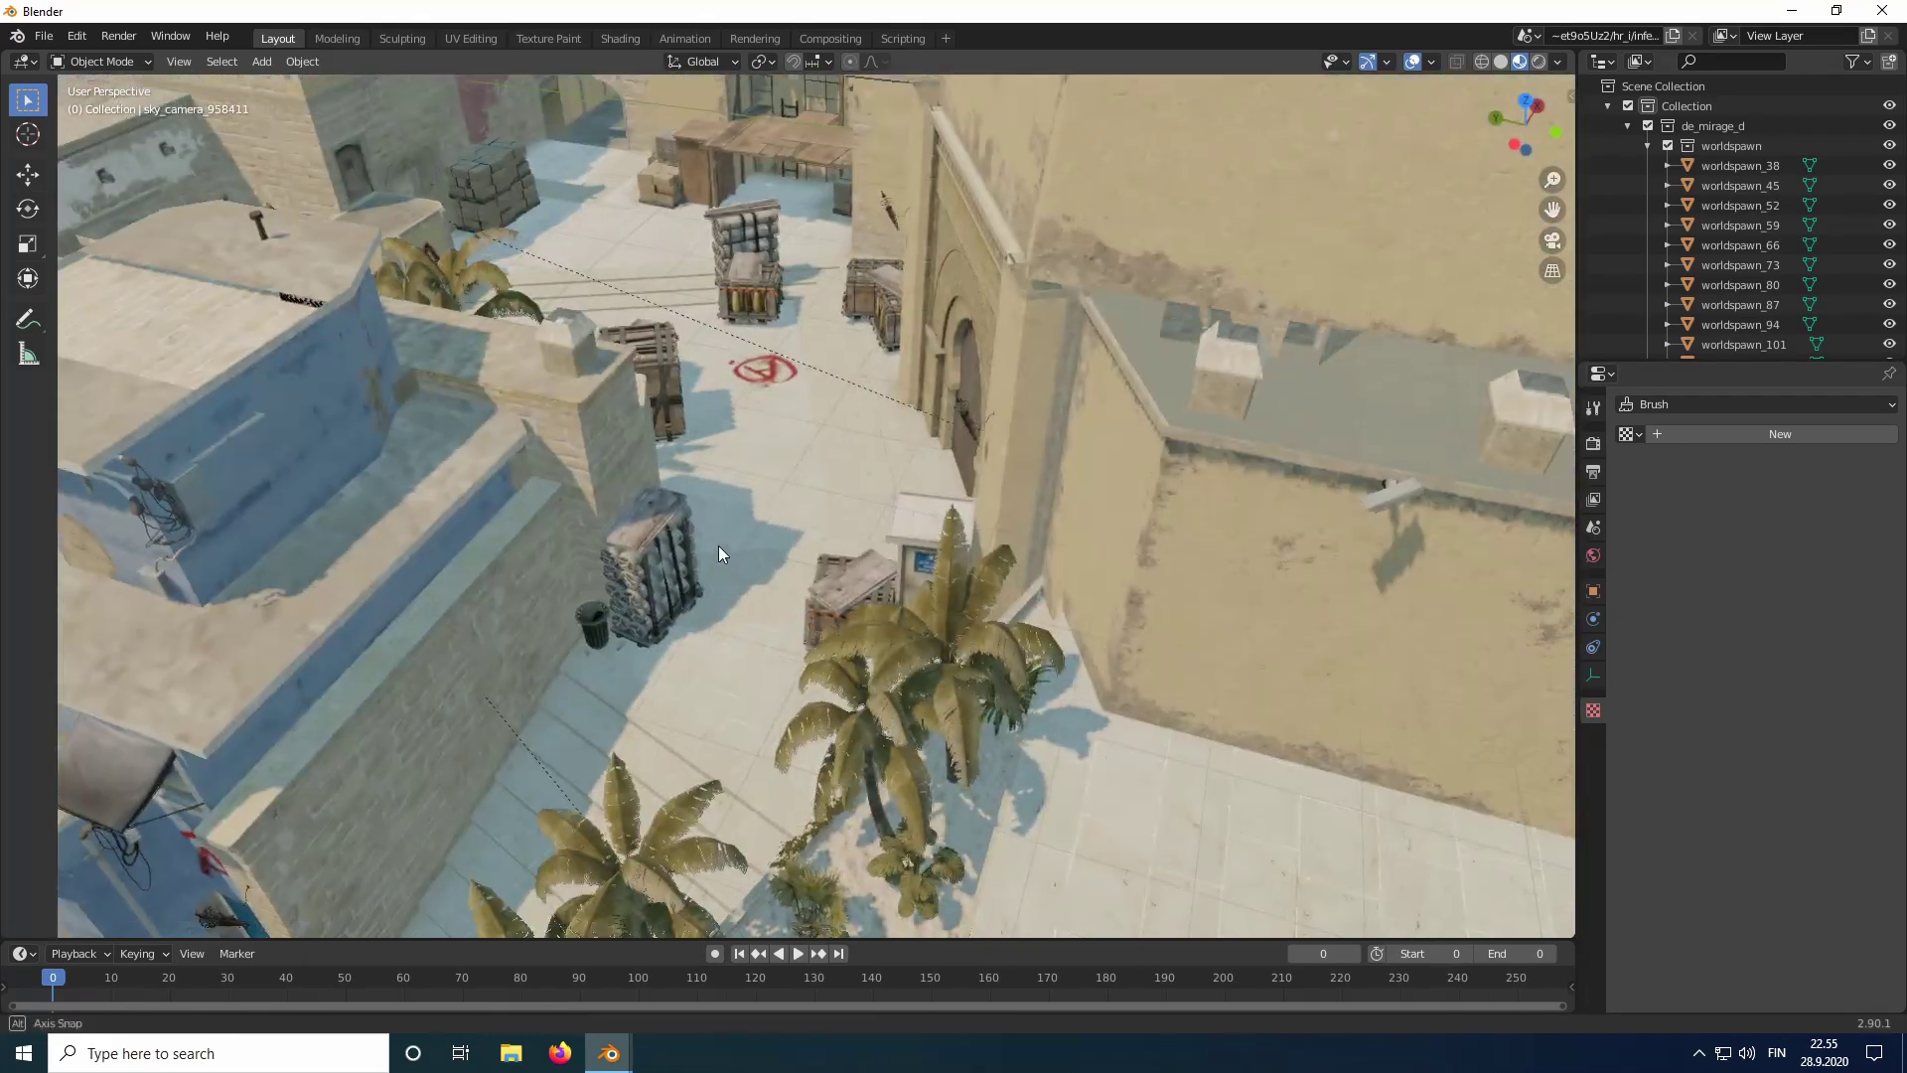
scroll(717, 545, "up", 2)
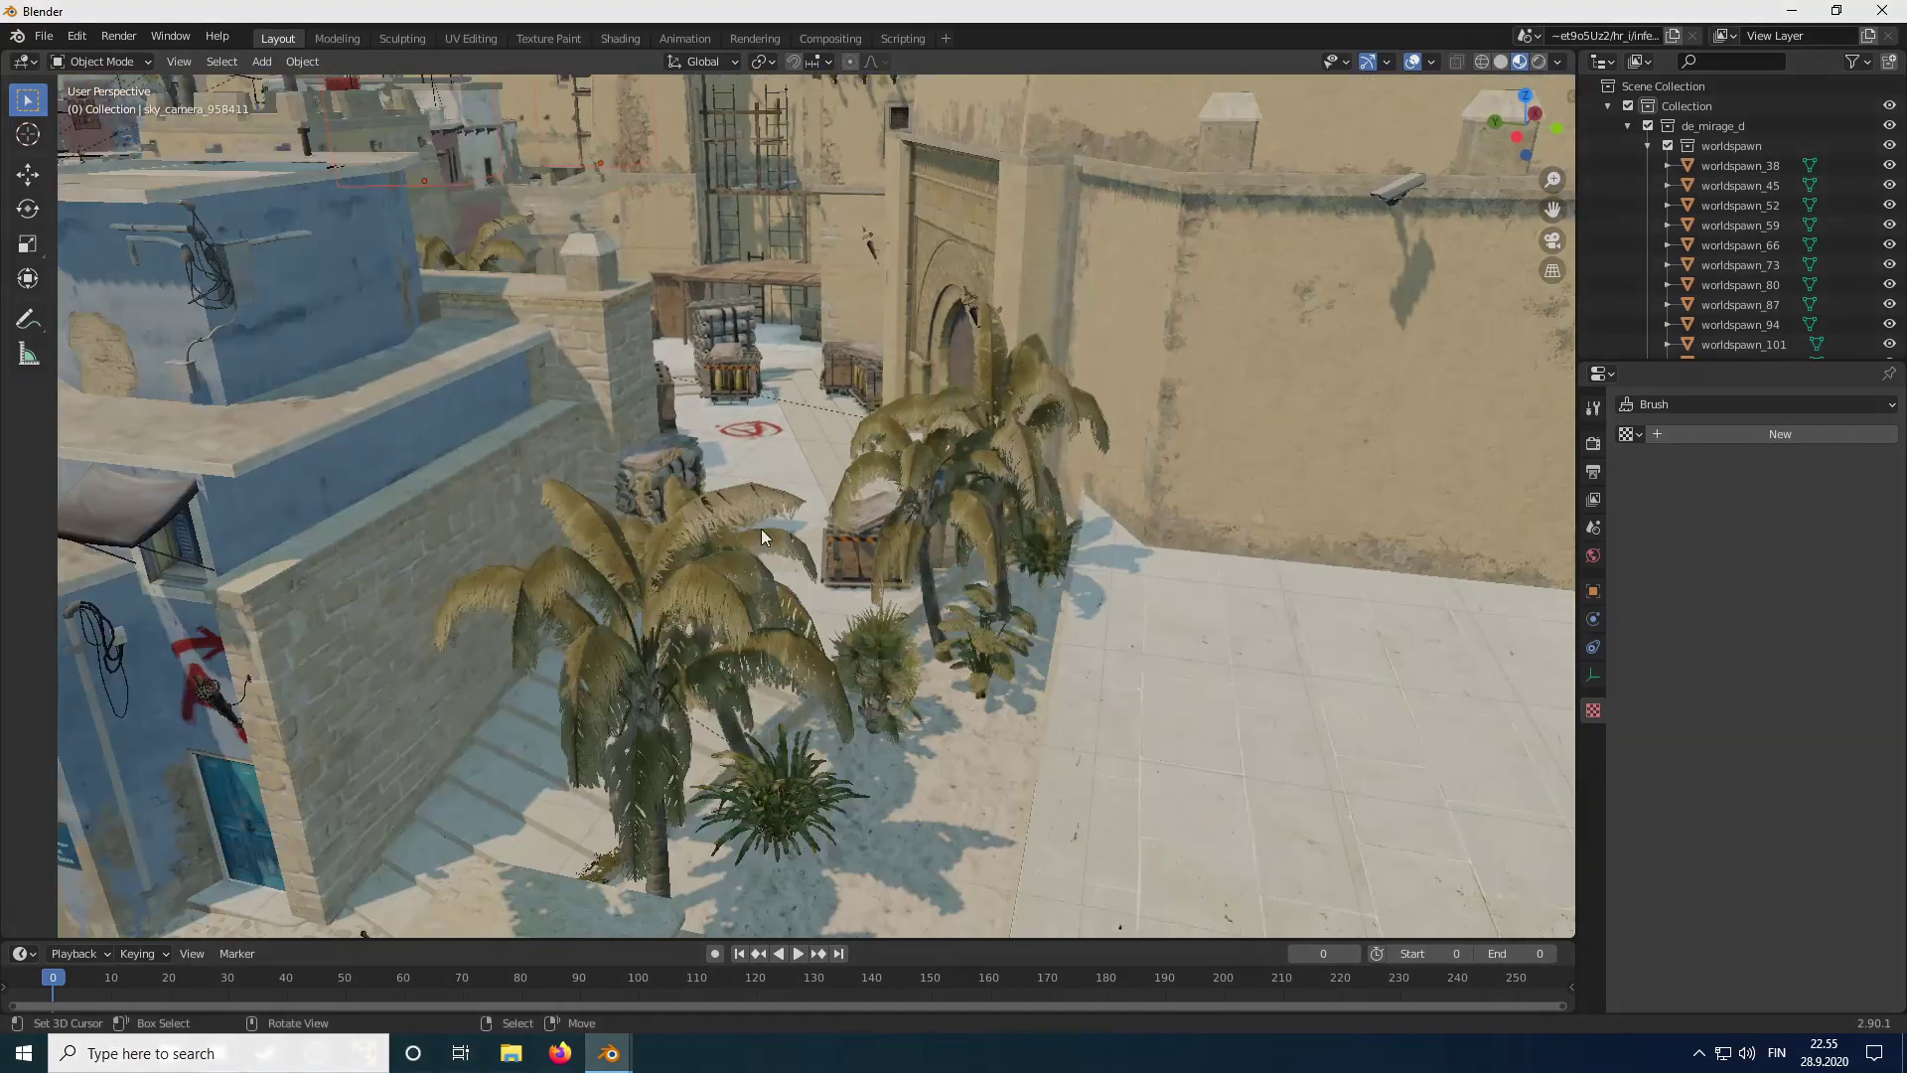